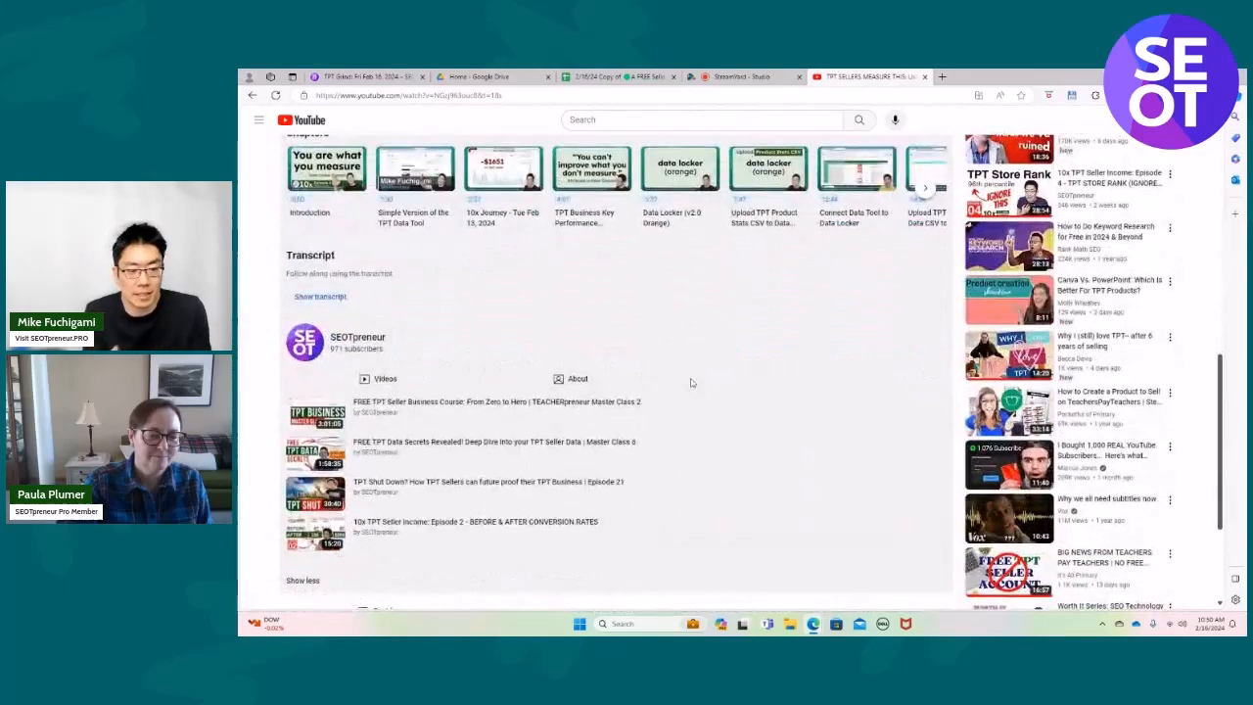
scroll(691, 382, "down", 3)
scroll(690, 381, "up", 5)
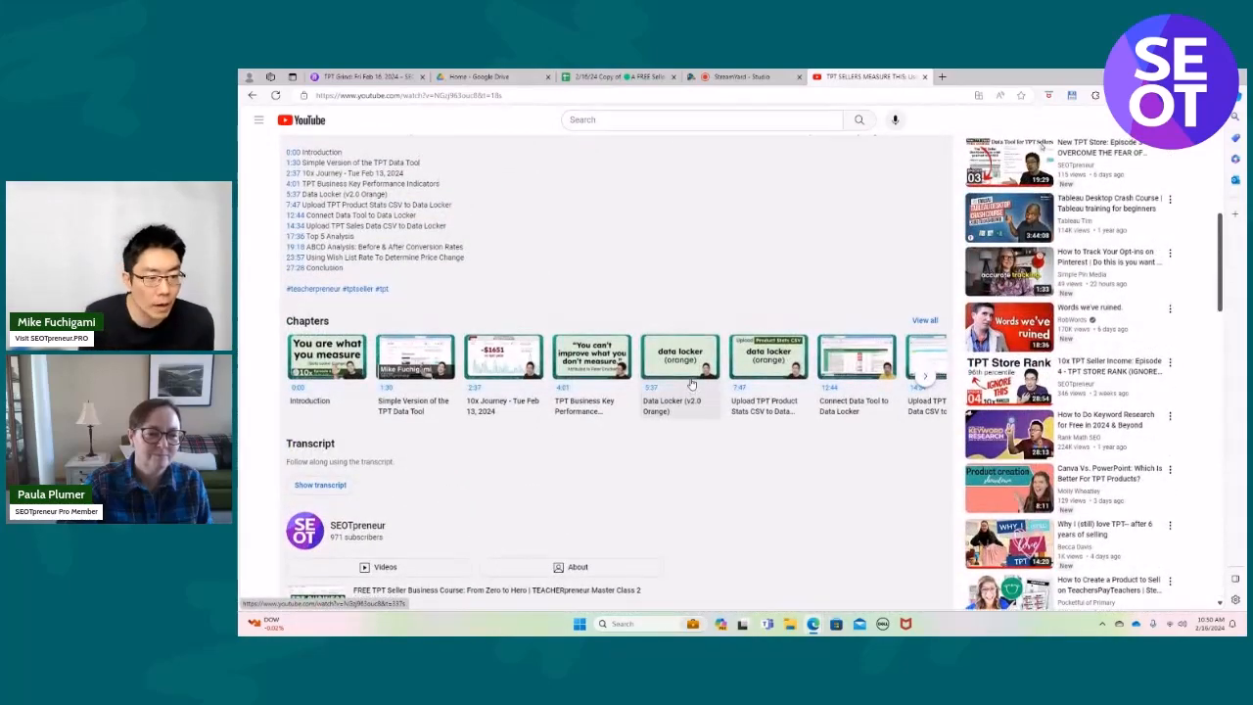
scroll(690, 382, "up", 5)
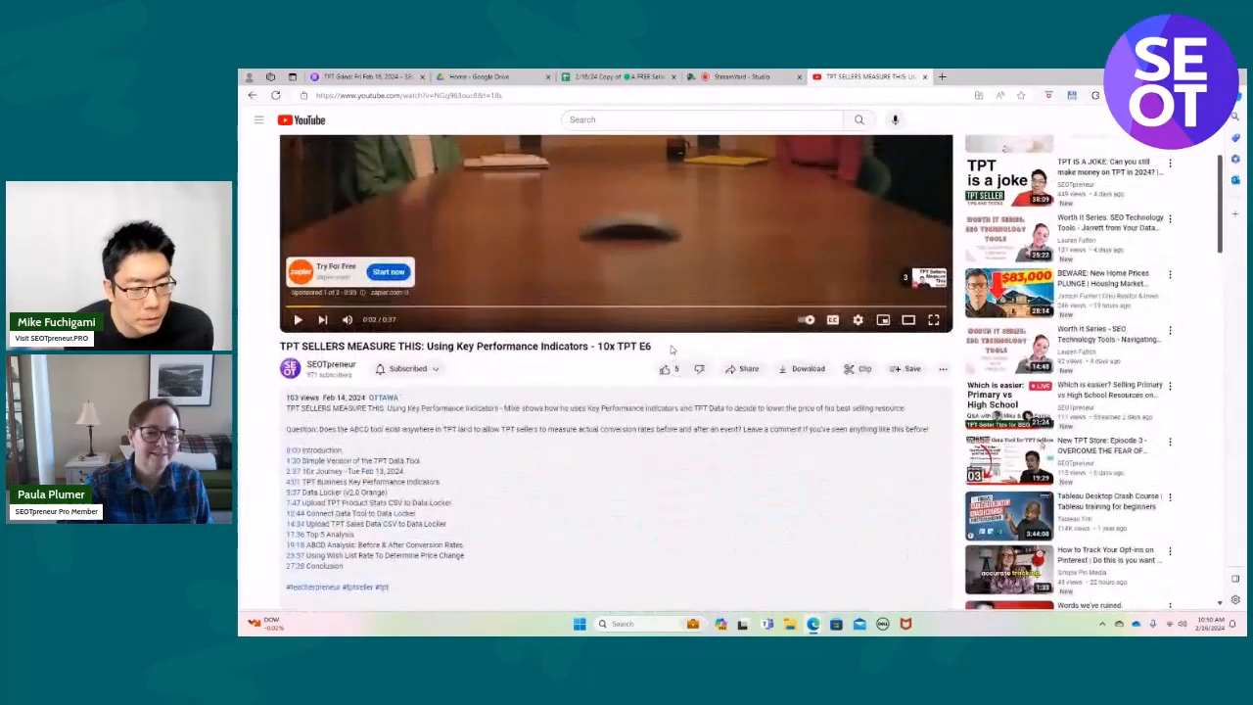
scroll(671, 348, "up", 3)
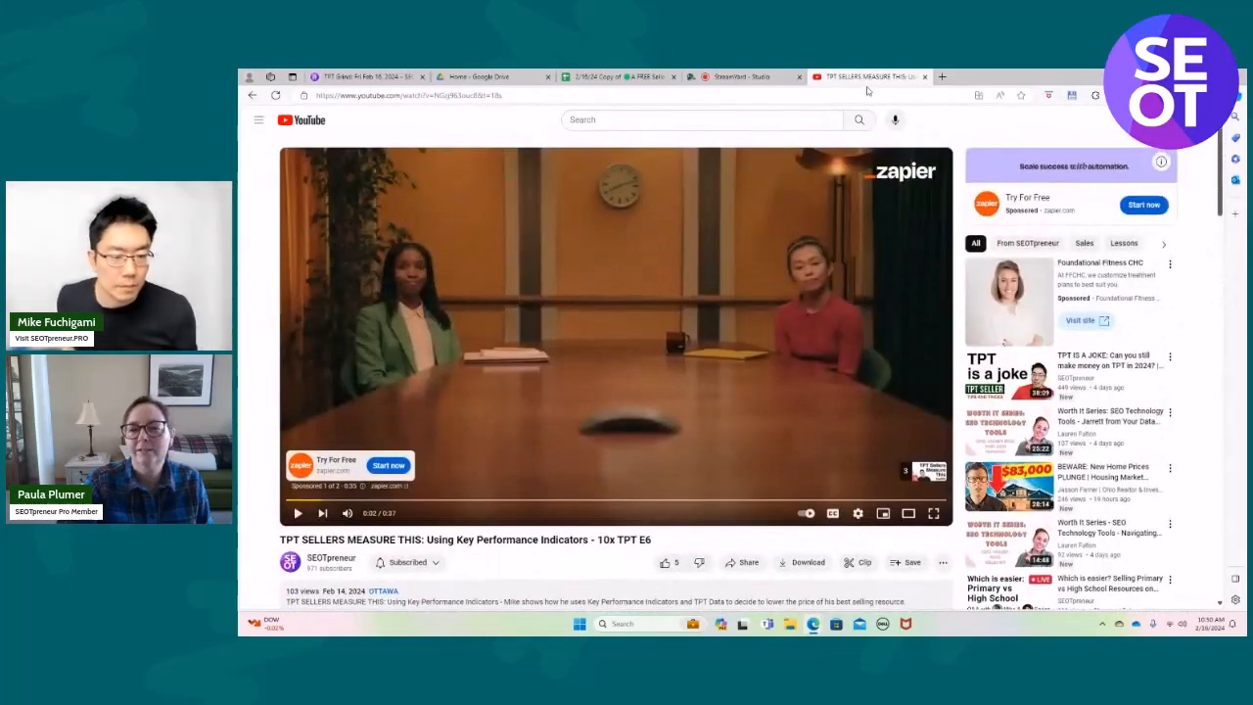
Return to the SEOTpreneur channel, open the video "No Time? Free 80/20 TPT Seller Data tool to focus on what works!" and pause it.
left_click(922, 76)
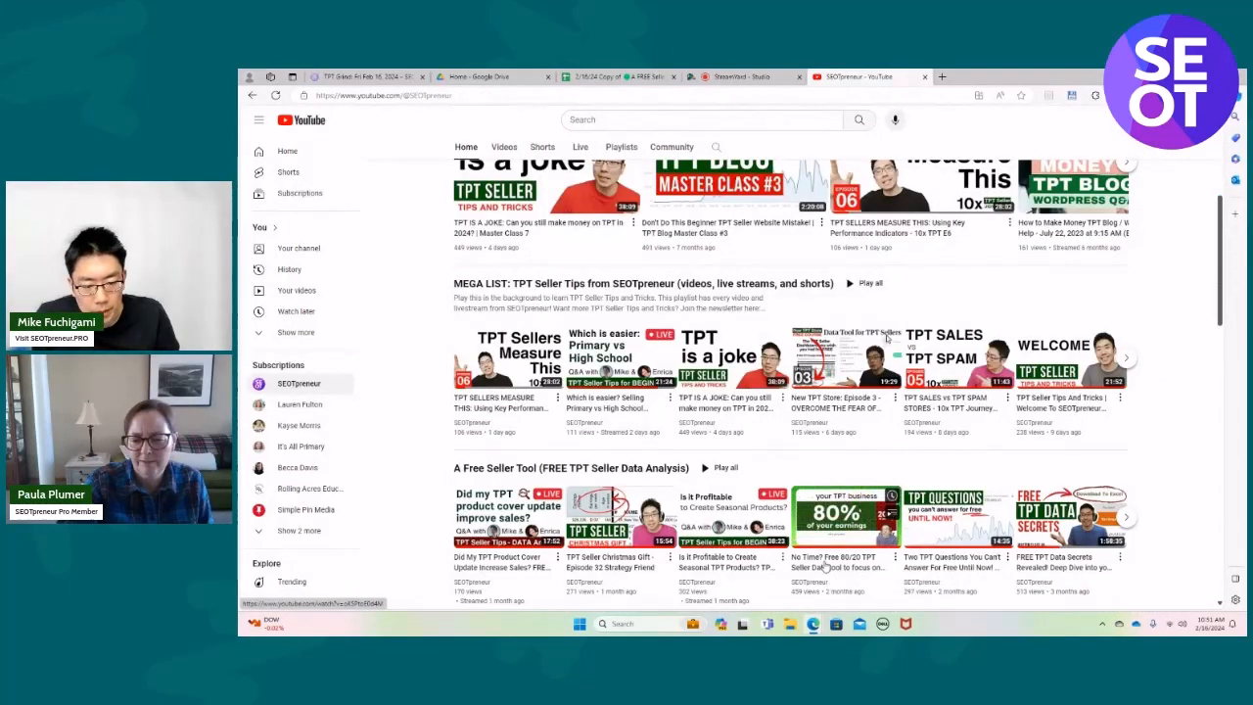
left_click(825, 565)
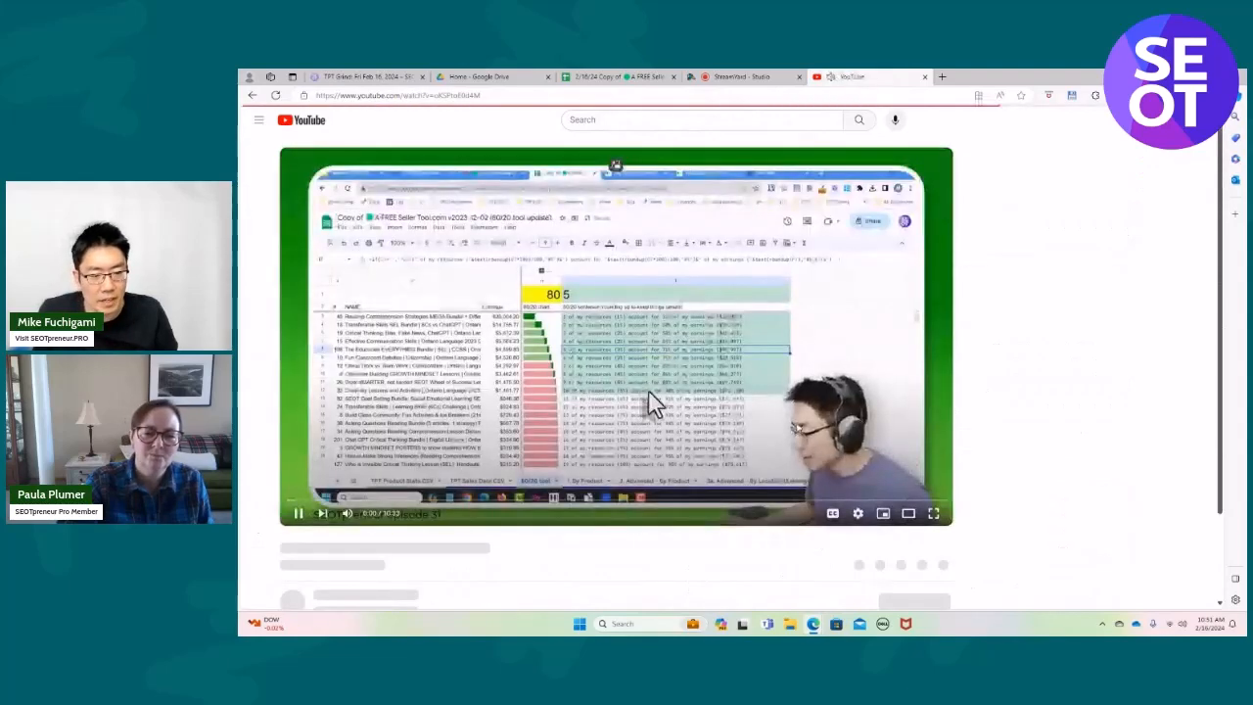
left_click(298, 513)
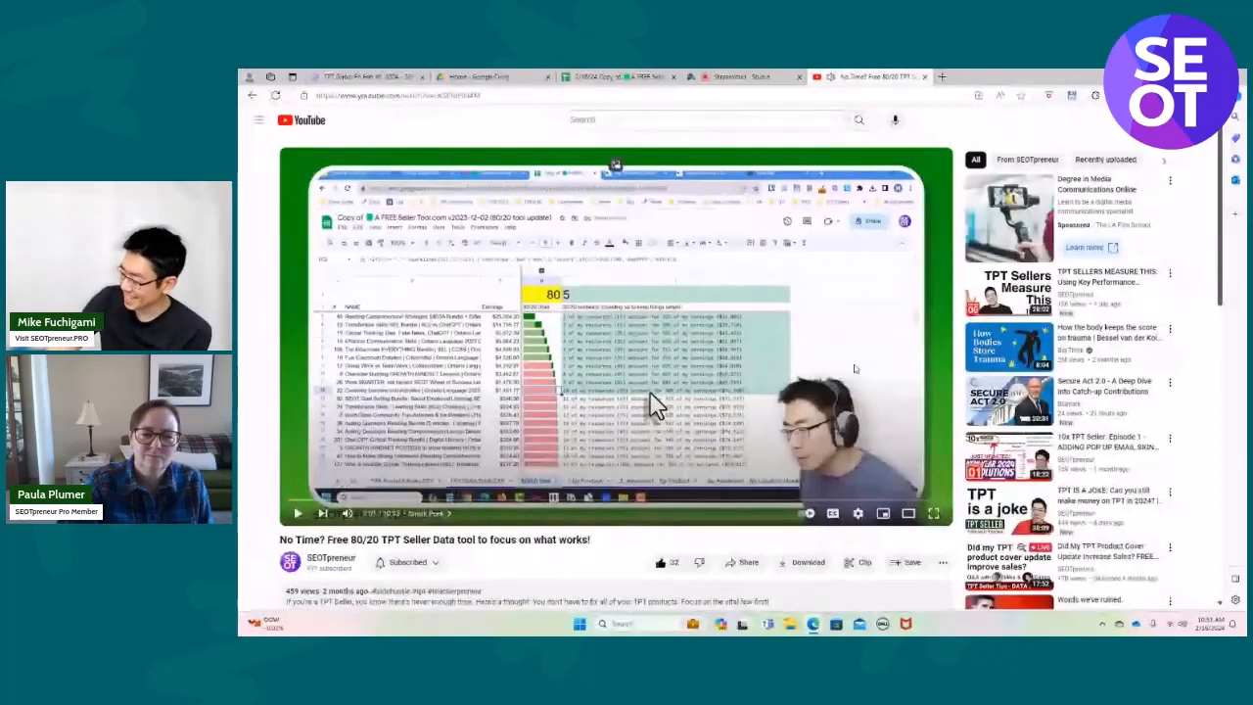
Expand the 80/20 video's description and open its afreesellertool.com link.
scroll(854, 368, "down", 2)
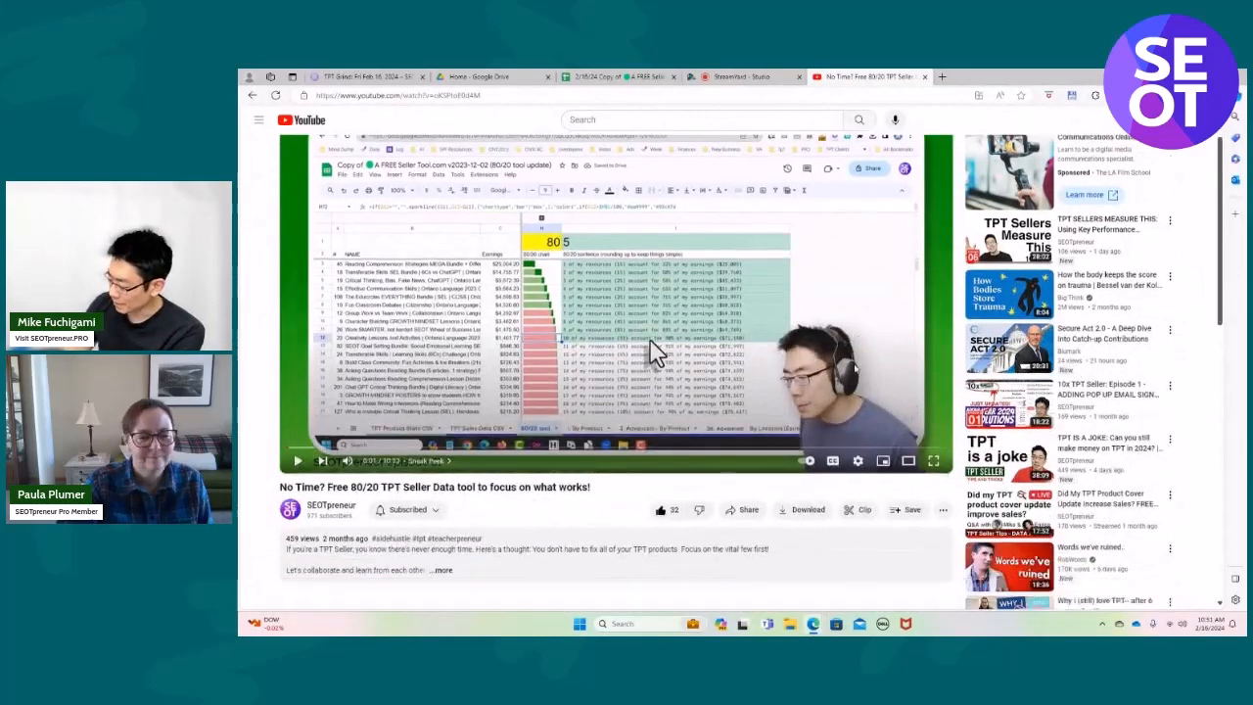
left_click(446, 468)
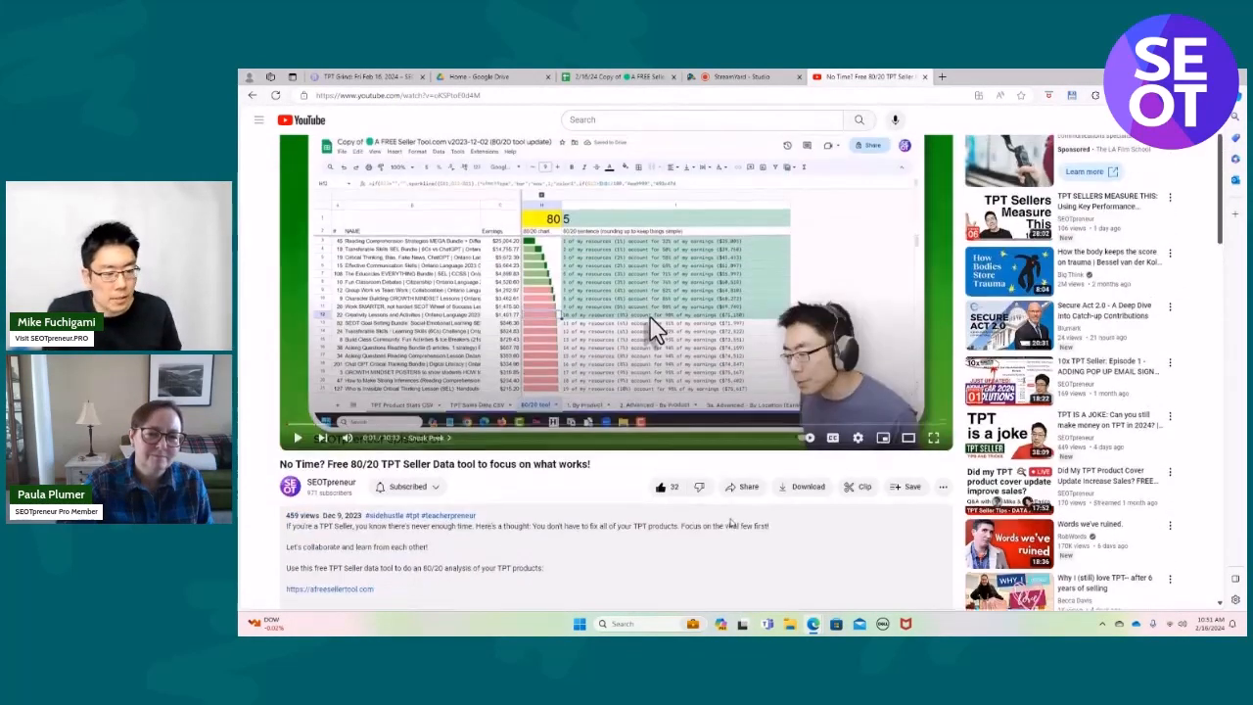
scroll(729, 523, "up", 2)
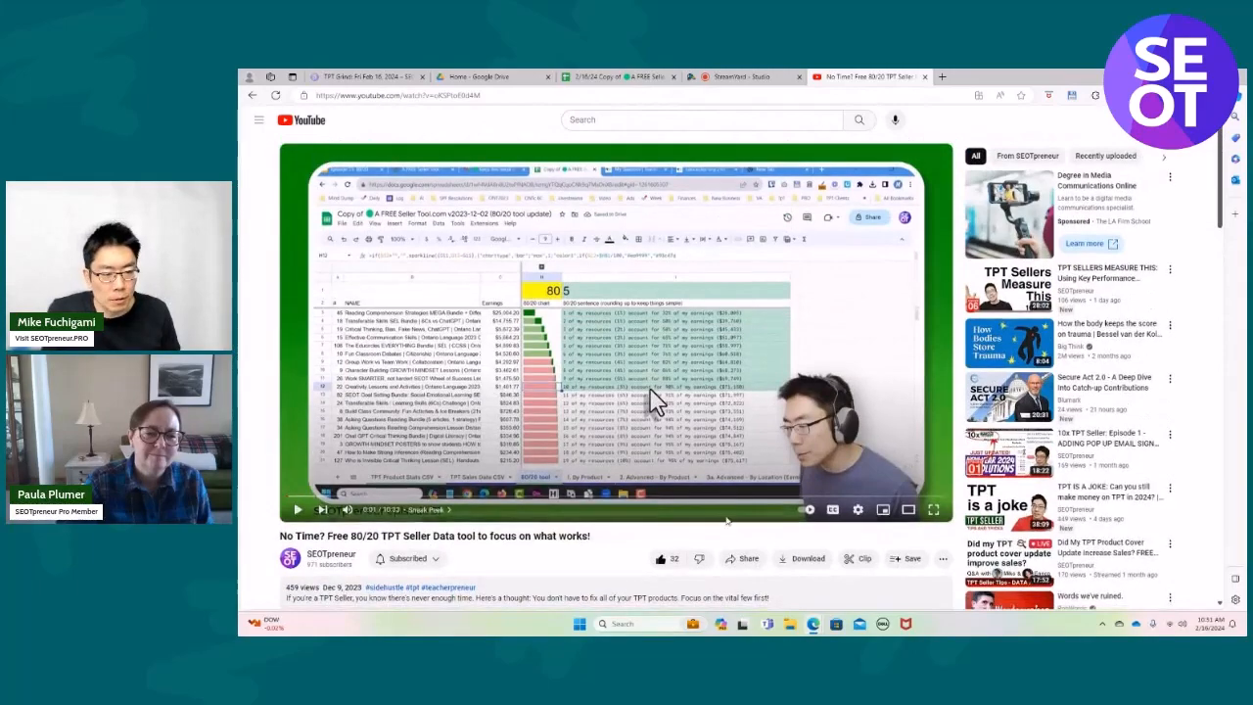
scroll(726, 521, "down", 3)
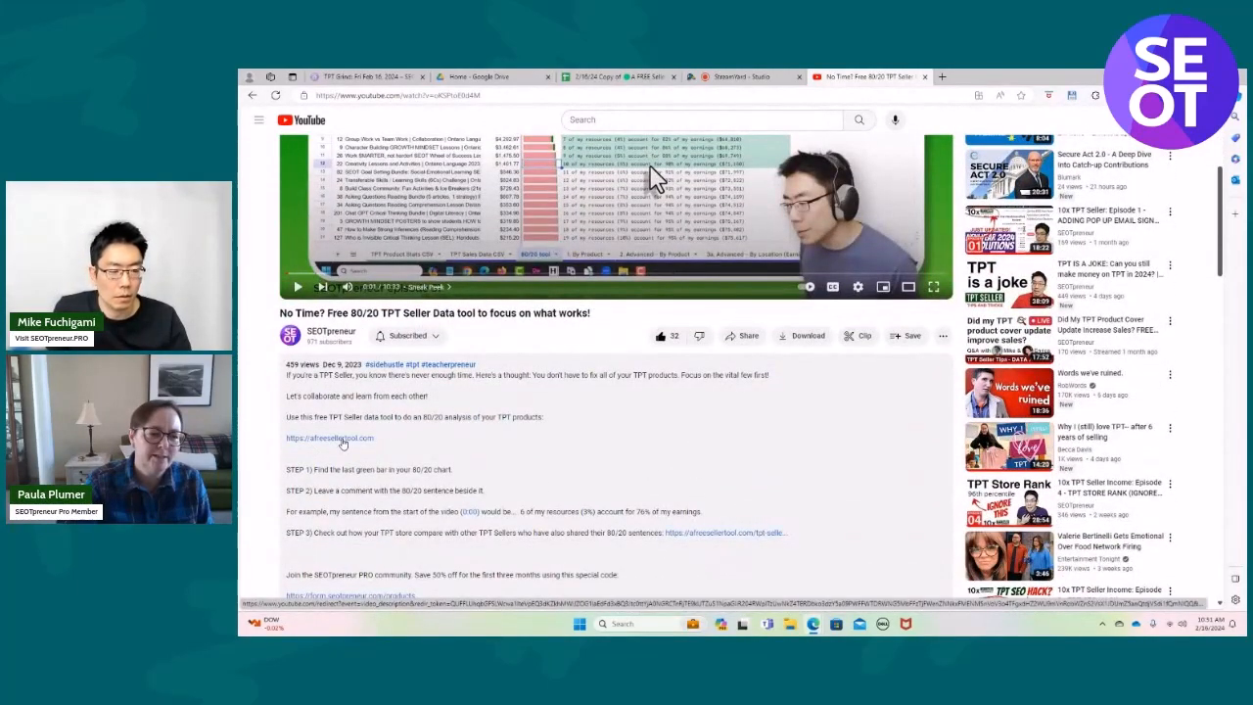
left_click(343, 441)
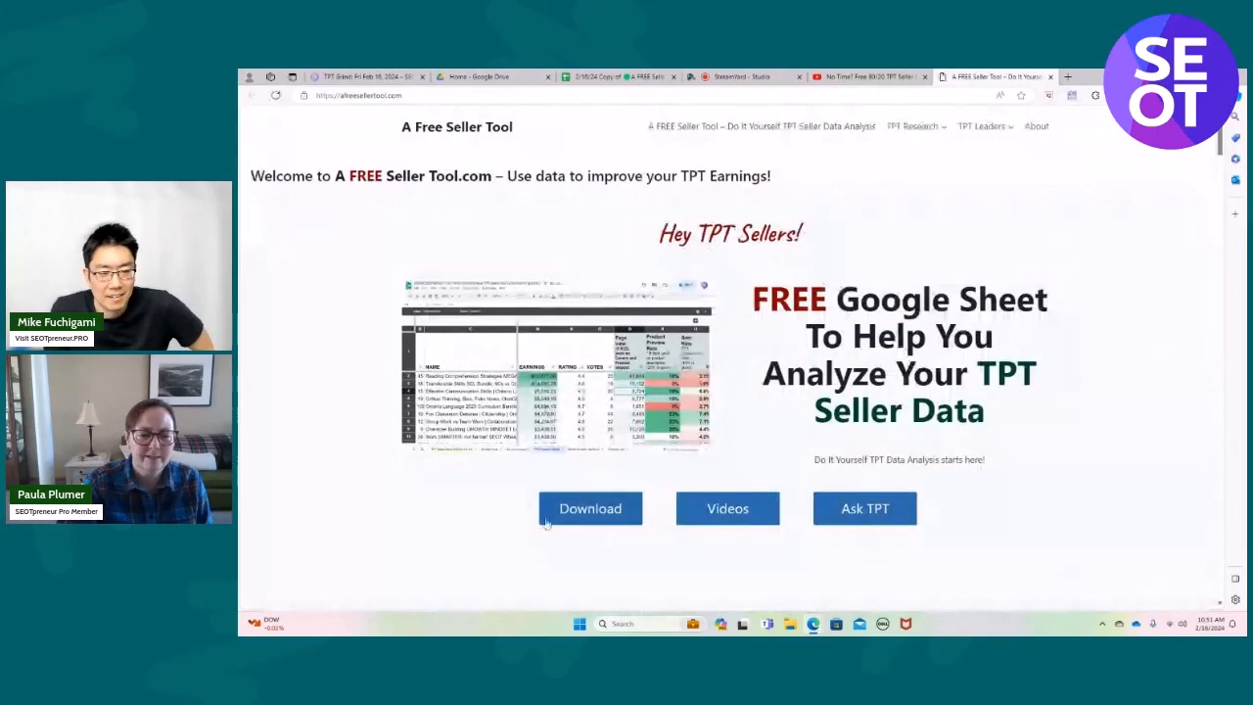
Go to the site's download form for the free Google Sheet and fill in the subscriber's e-mail address.
left_click(587, 513)
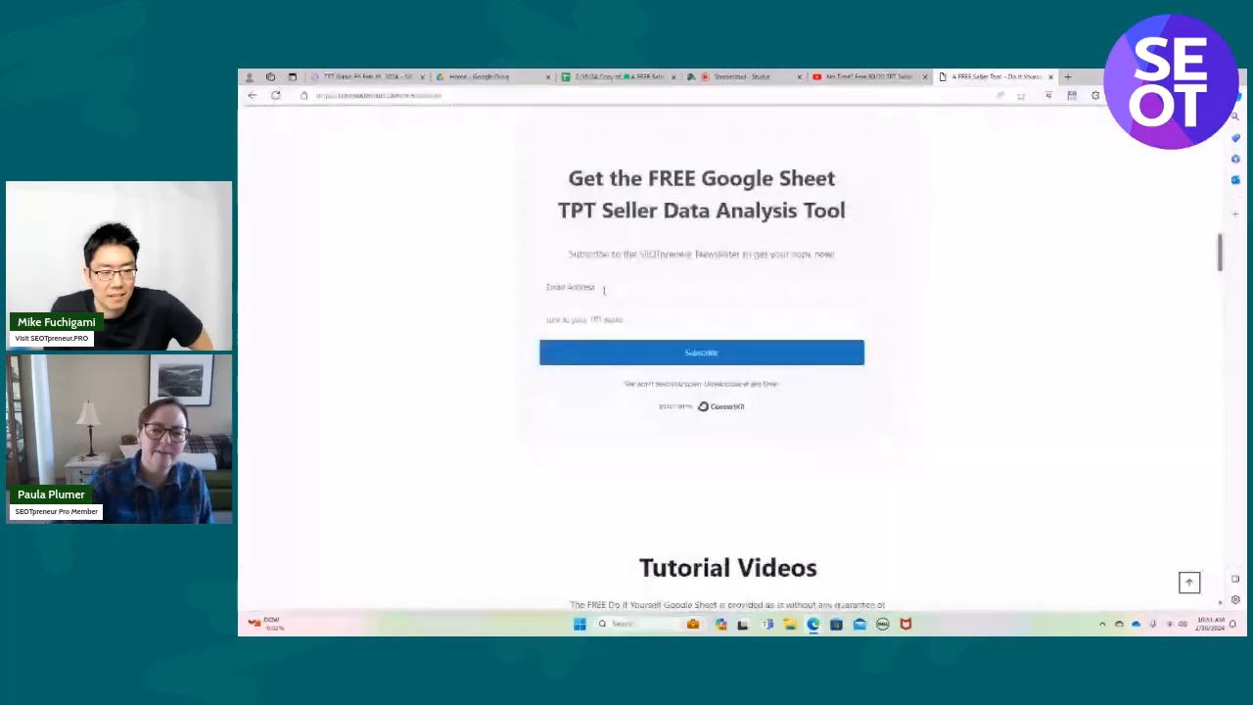
left_click(604, 288)
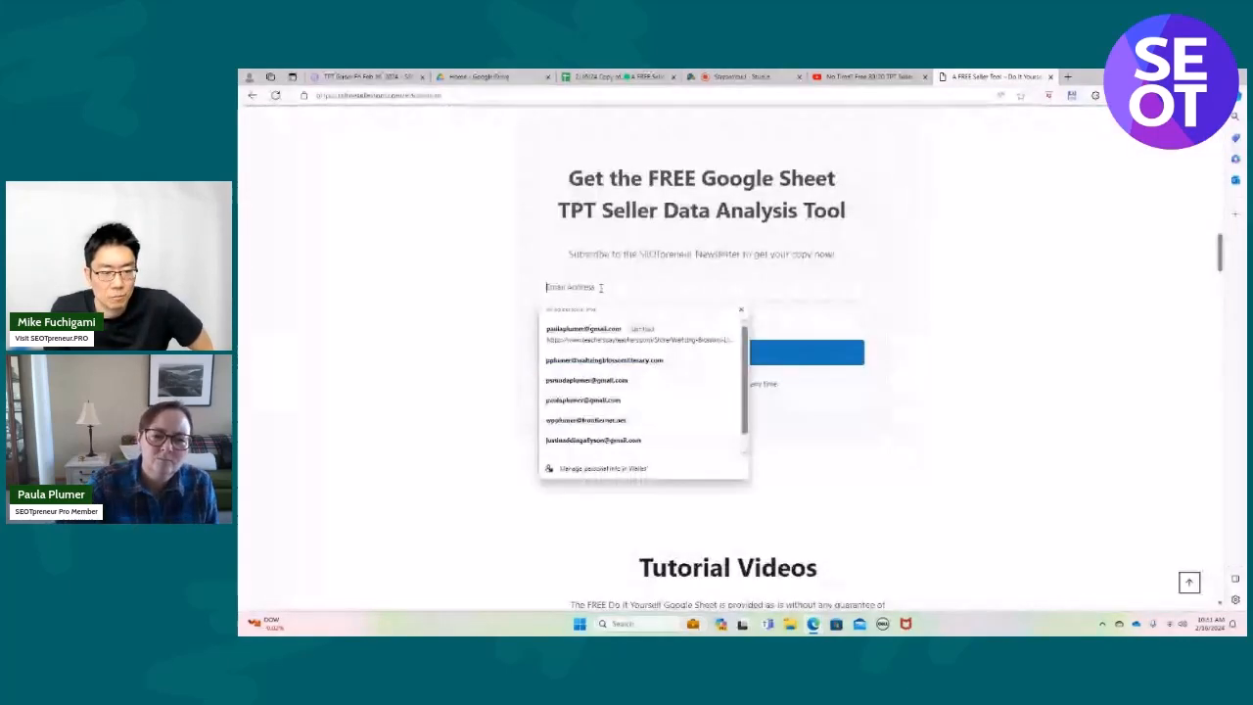
left_click(617, 358)
left_click(600, 324)
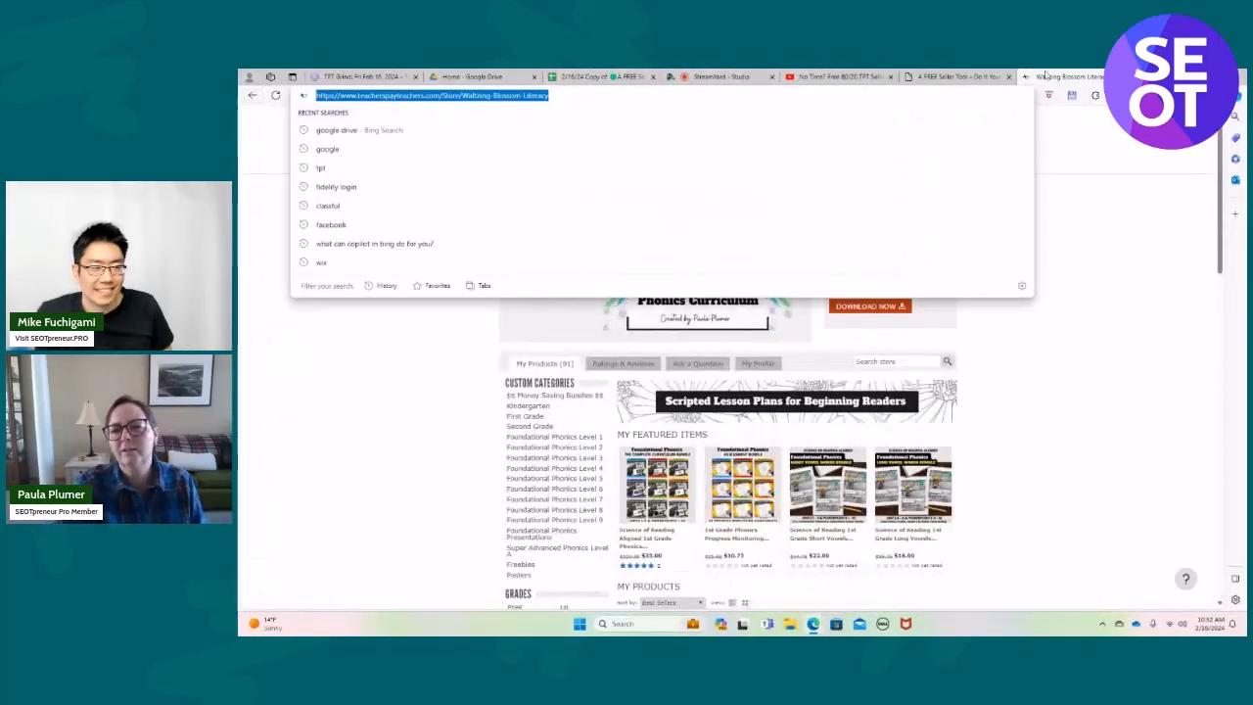
Paste the Waltzing Blossom Literacy TPT store link into the form and submit the subscription.
left_click(955, 76)
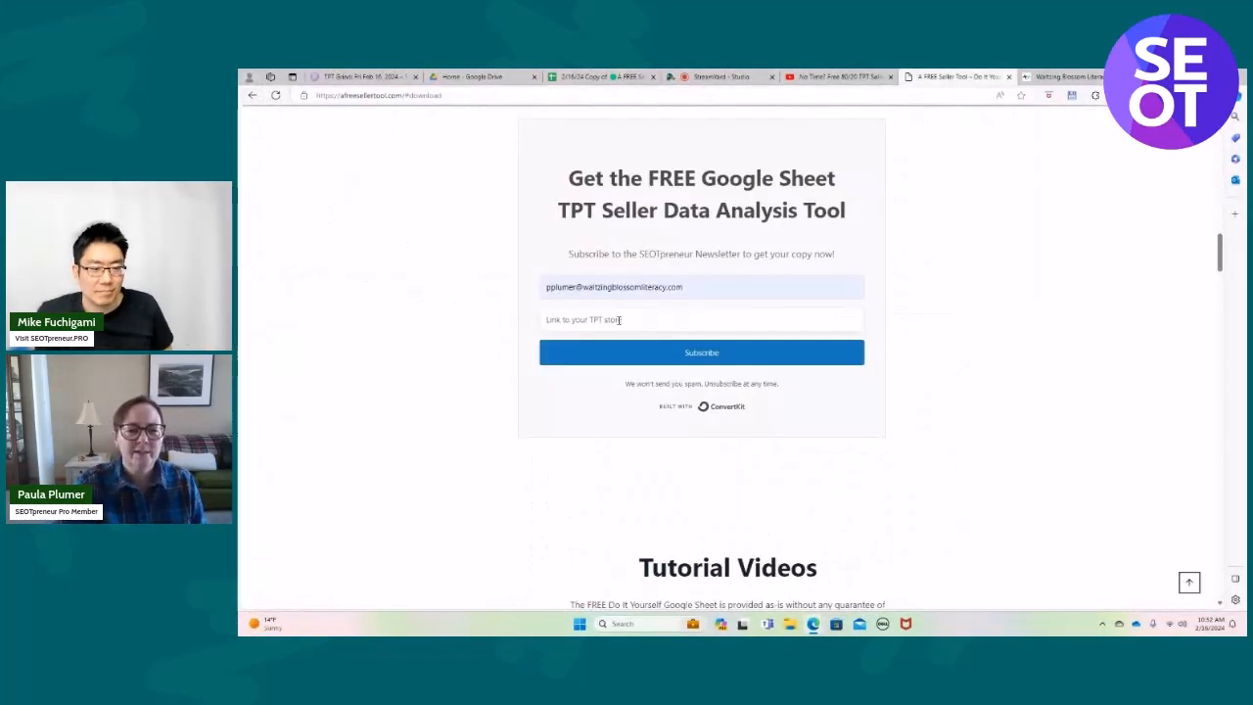
left_click(560, 319)
type("https://www.teacherspayteachers.com/Store/Waltzing-Blossom-Literacy")
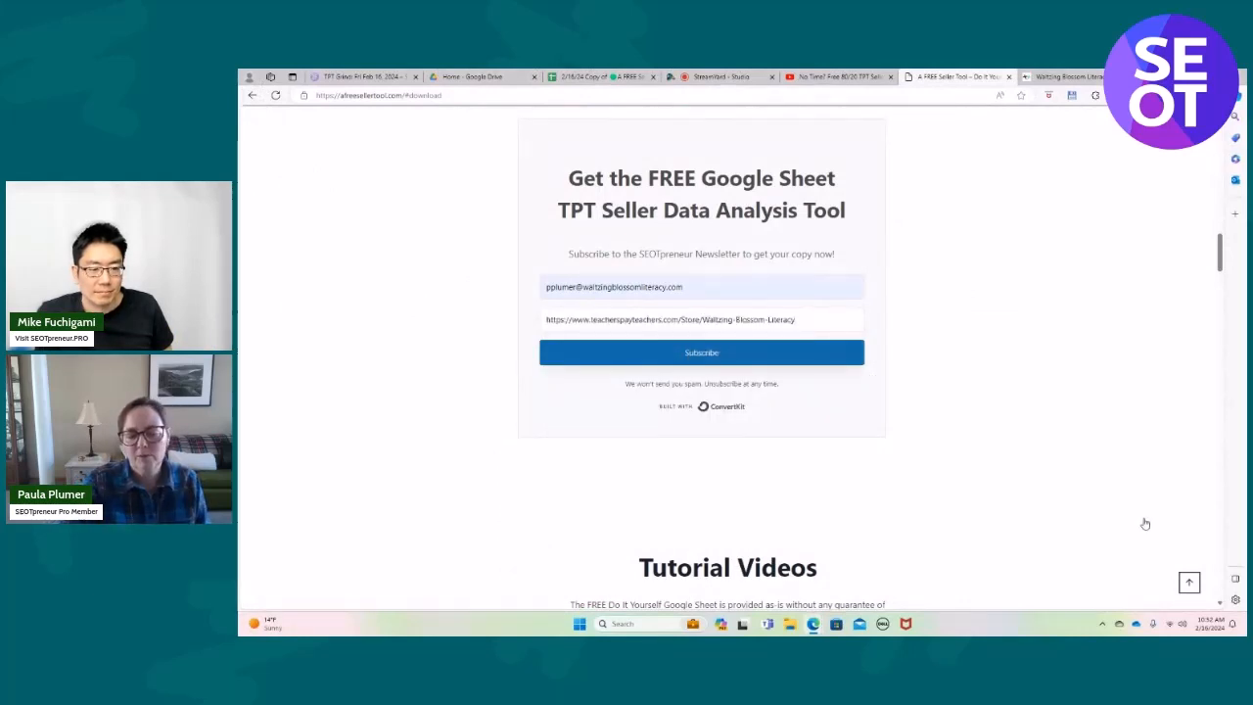
key("Return")
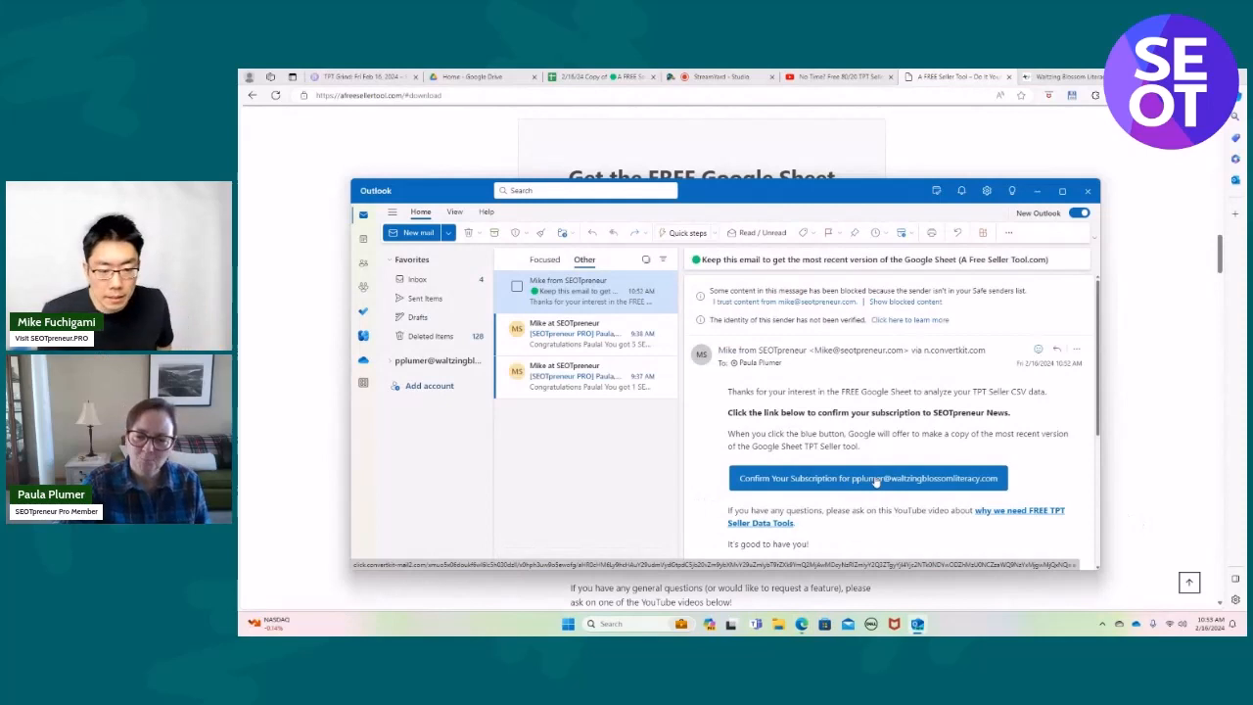
Confirm the subscription from the Outlook e-mail and make a copy of the offered A FREE Seller Tool.com v2024-02-14 spreadsheet.
left_click(876, 480)
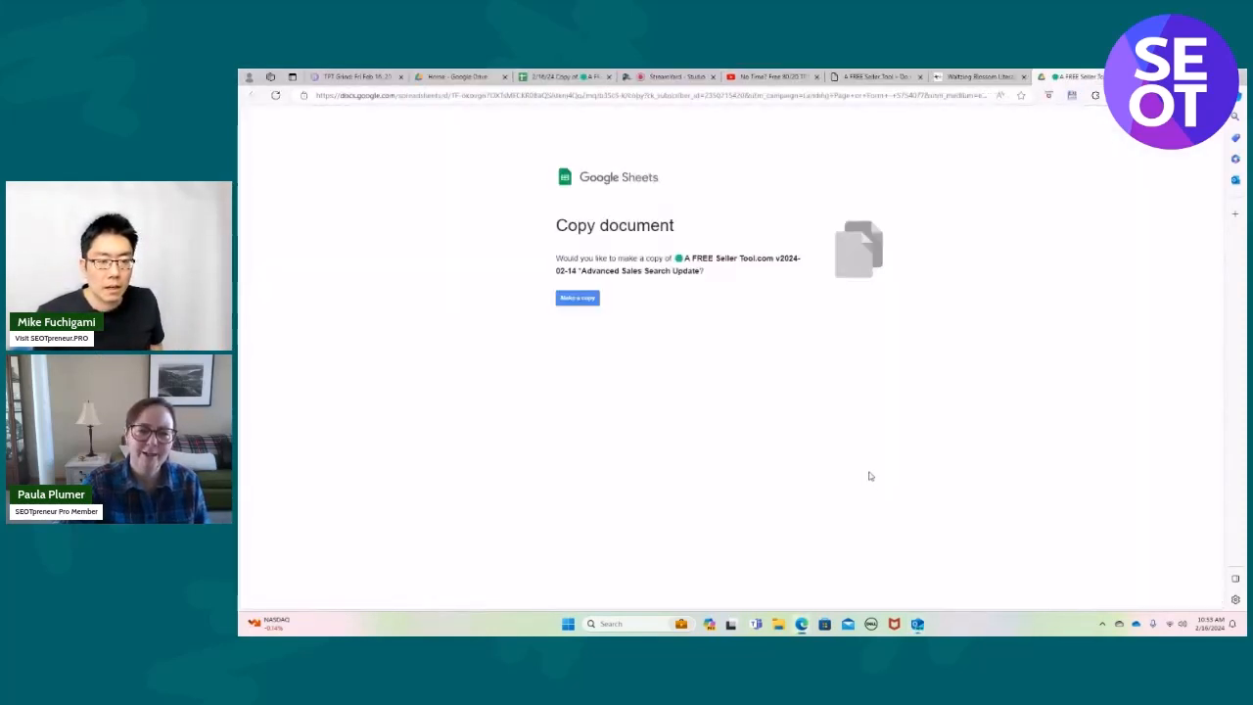
left_click(577, 300)
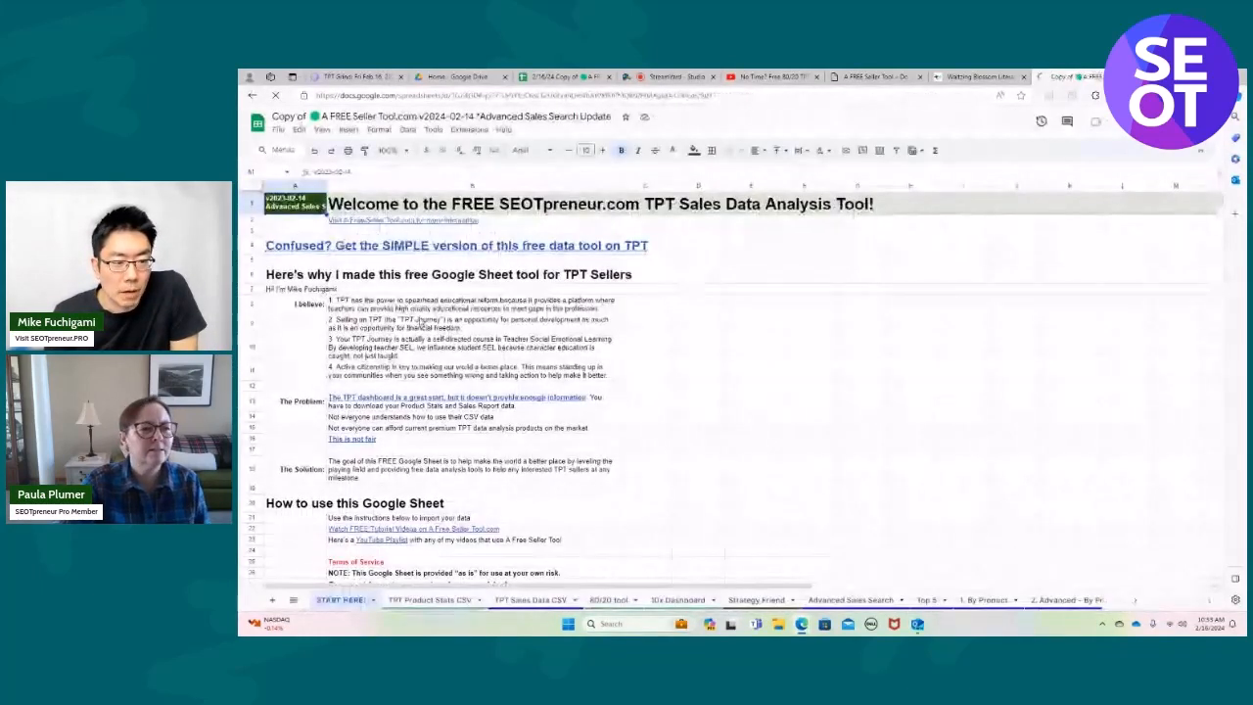
Duplicate the seller tool spreadsheet in My Drive, replacing the "Copy of Copy of" prefix in its name with 2/16/24.
left_click(277, 134)
left_click(298, 201)
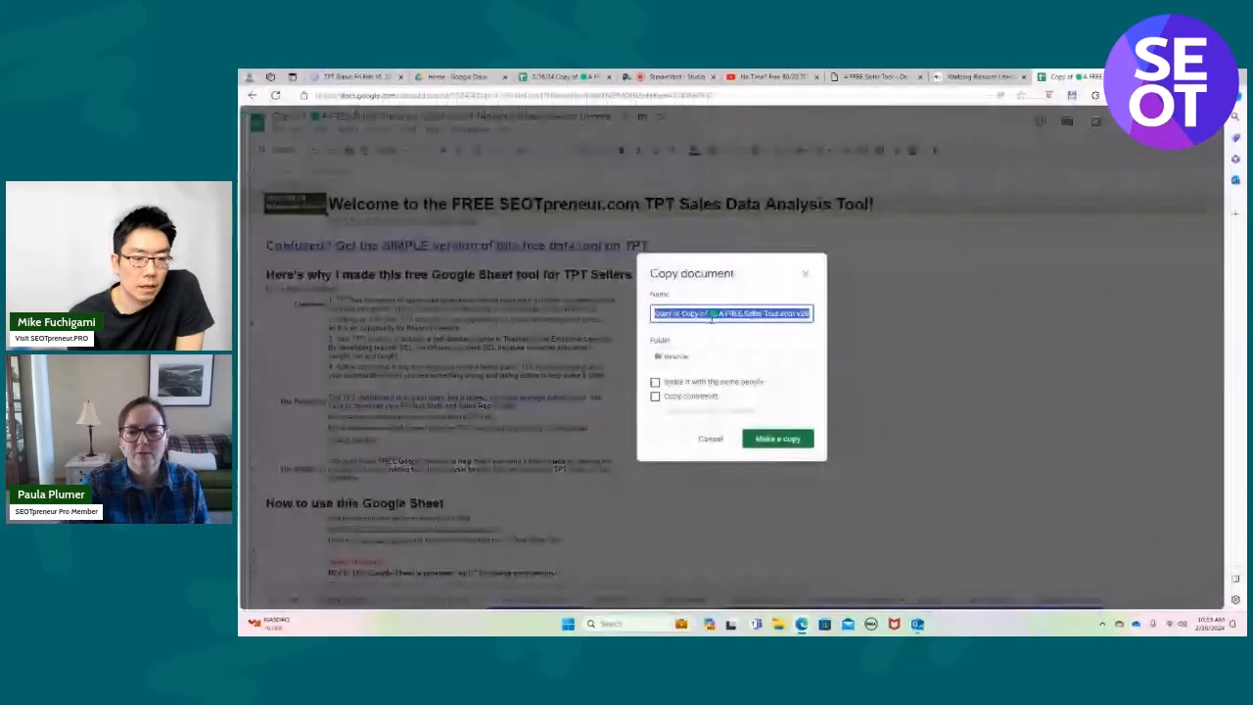
left_click(712, 313)
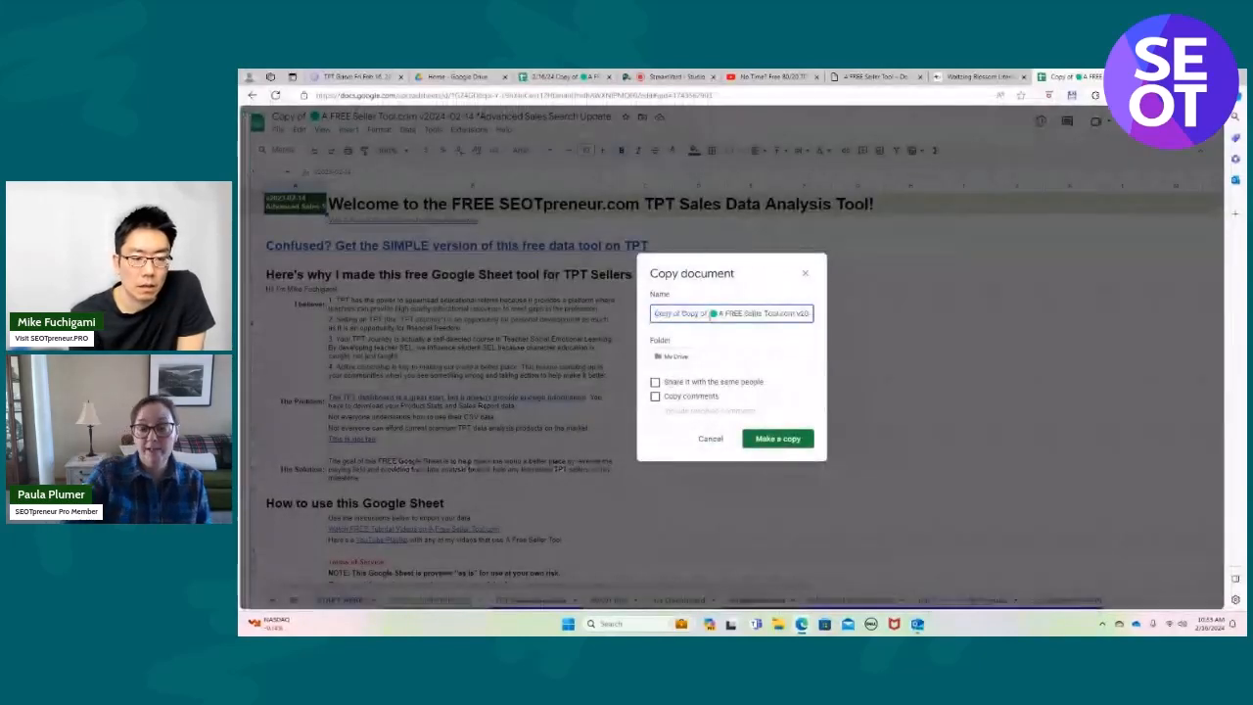
key("BackSpace")
key("BackSpace")
key("BackSpace")
key("BackSpace")
key("BackSpace")
key("BackSpace")
key("BackSpace")
key("BackSpace")
key("BackSpace")
key("BackSpace")
key("BackSpace")
key("BackSpace")
key("BackSpace")
key("BackSpace")
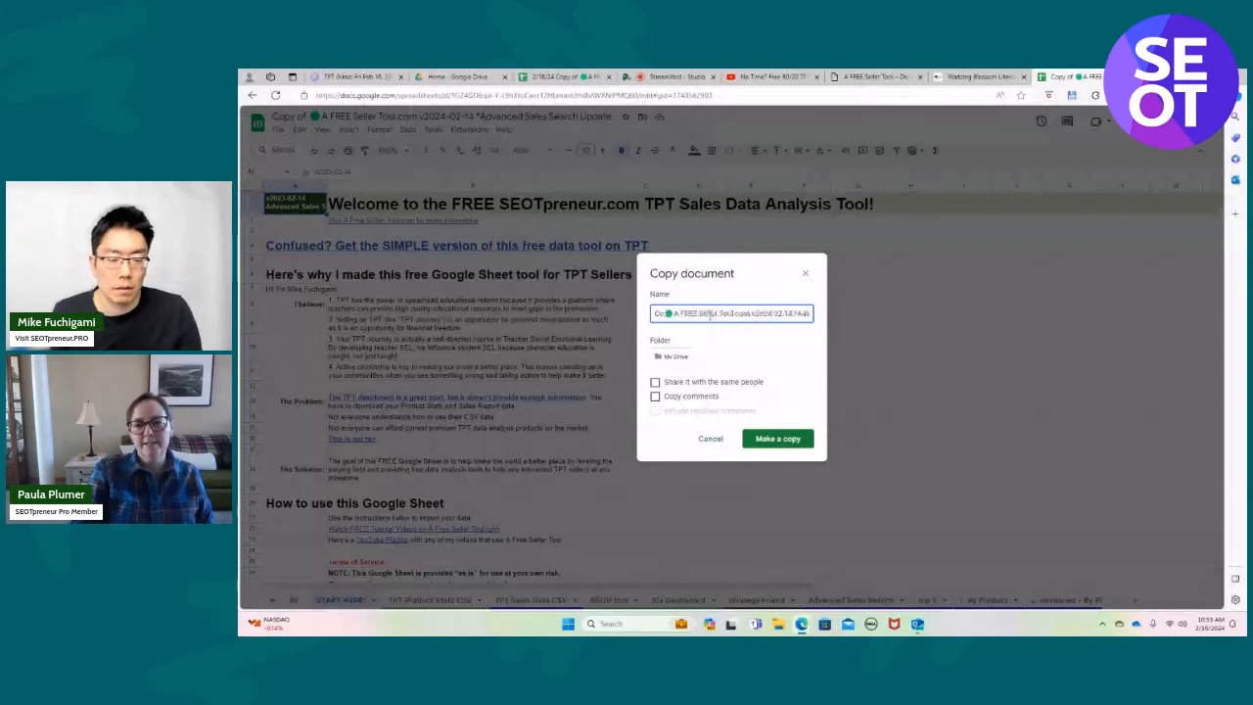
key("BackSpace")
key("BackSpace")
type("2/16/")
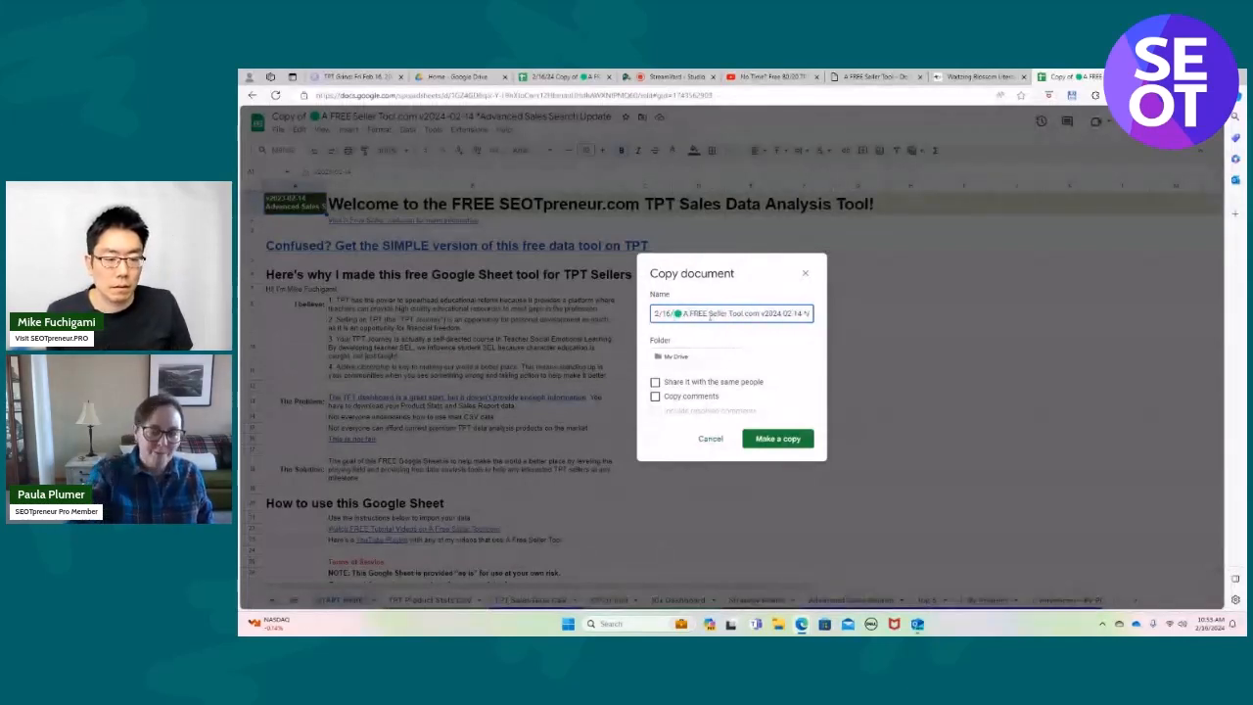
type("24")
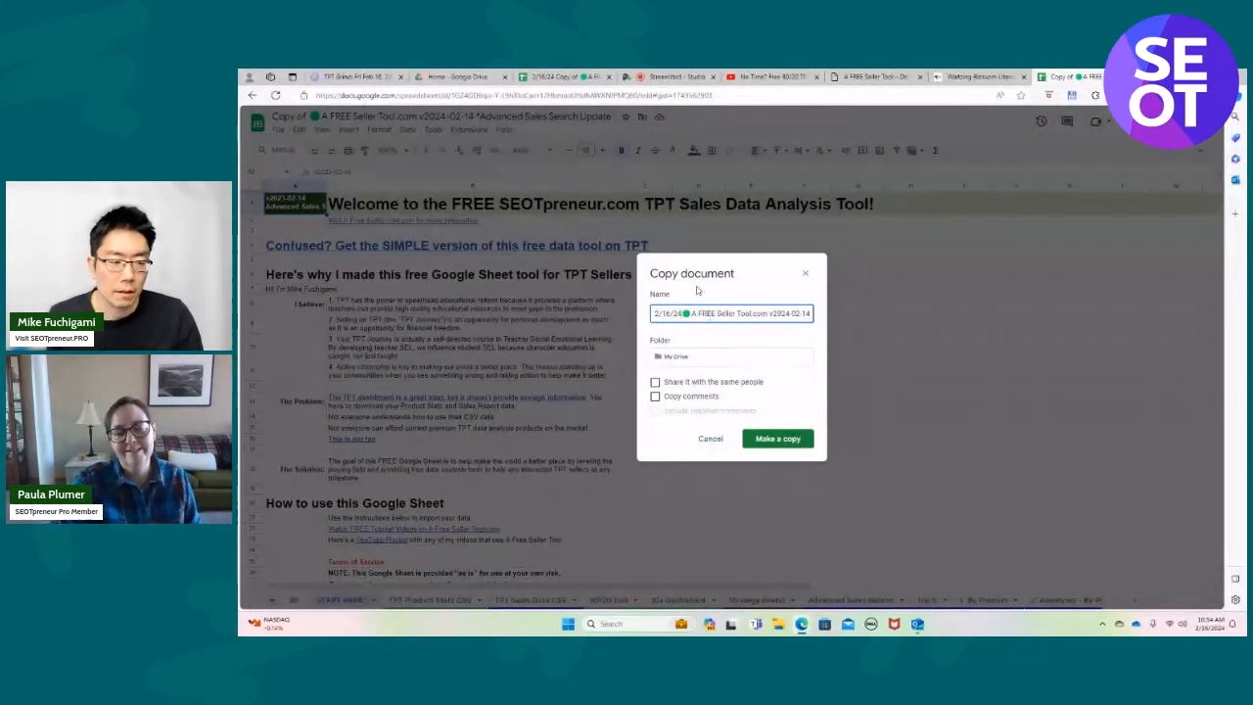
left_click(791, 441)
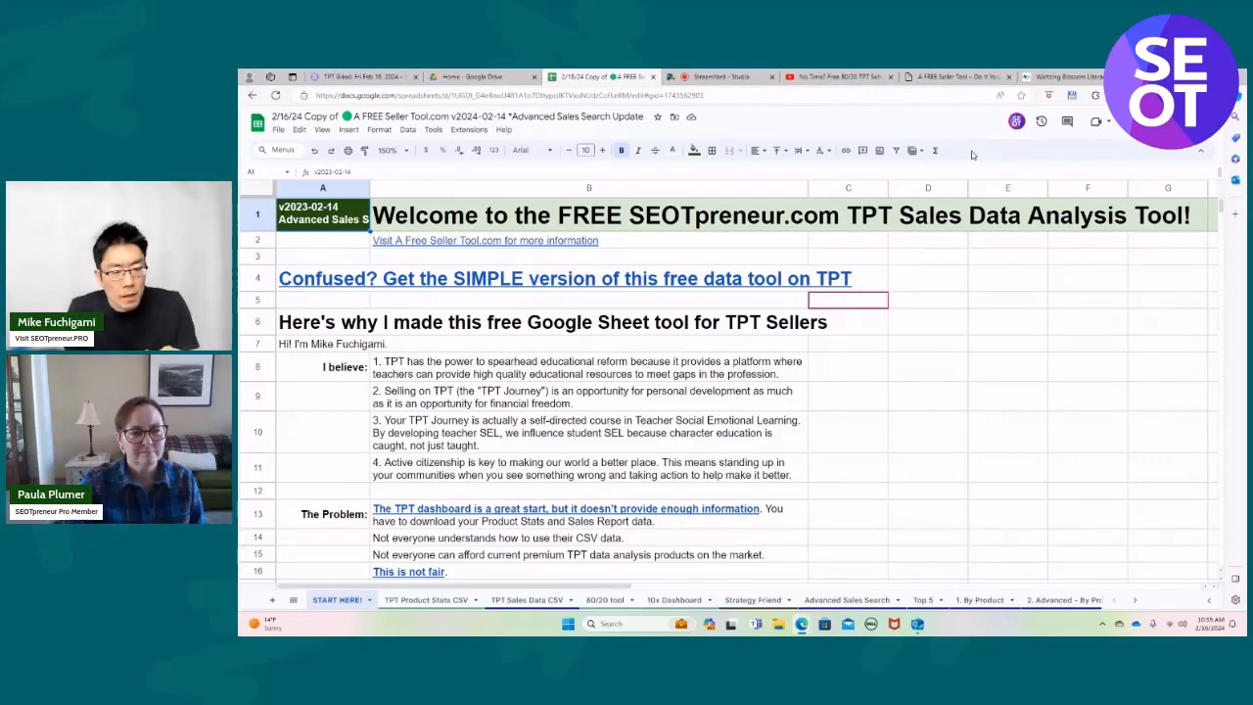
Open the Data Locker Source link from STEP 9 of the START HERE! sheet and make a copy of that spreadsheet.
scroll(803, 347, "down", 12)
scroll(804, 346, "down", 5)
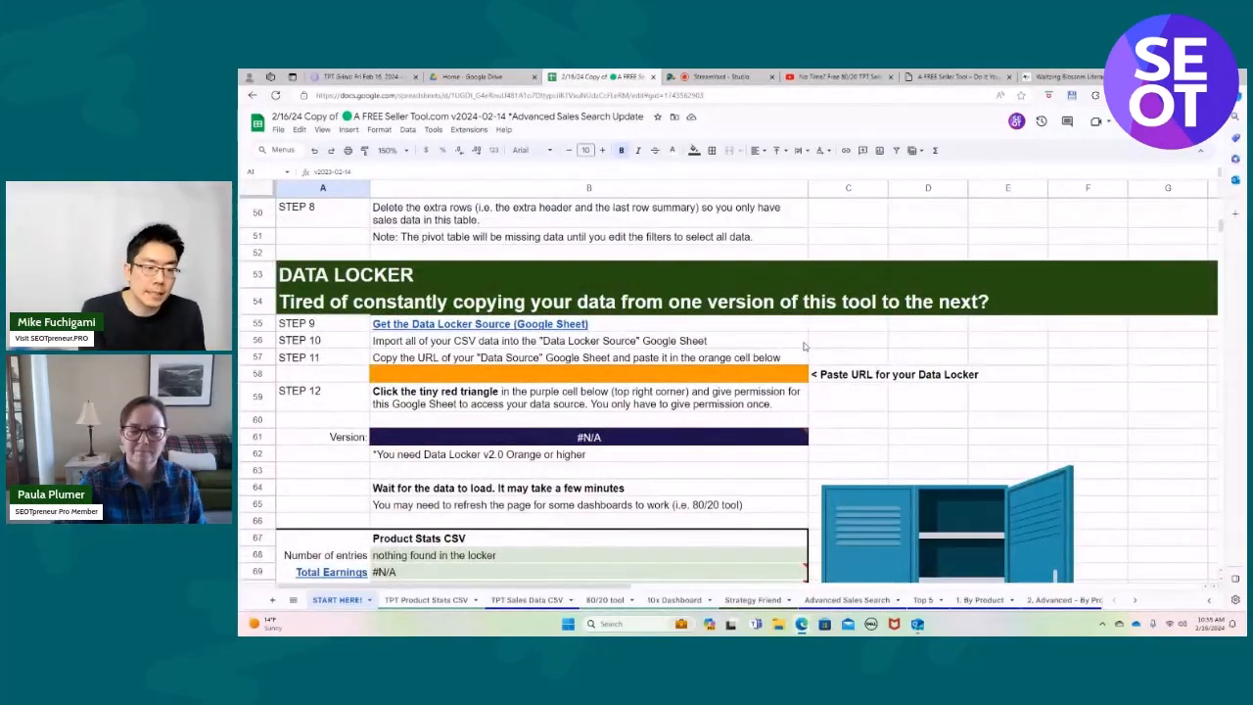
scroll(804, 347, "down", 1)
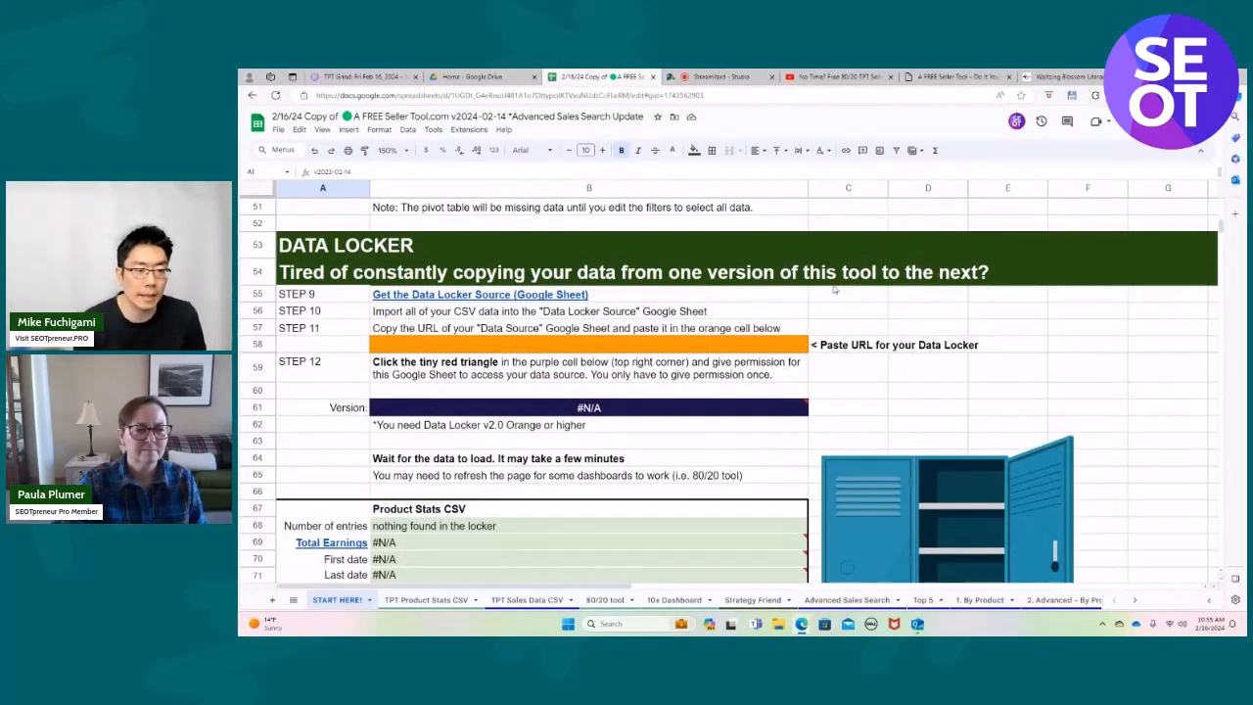
mouse_move(508, 297)
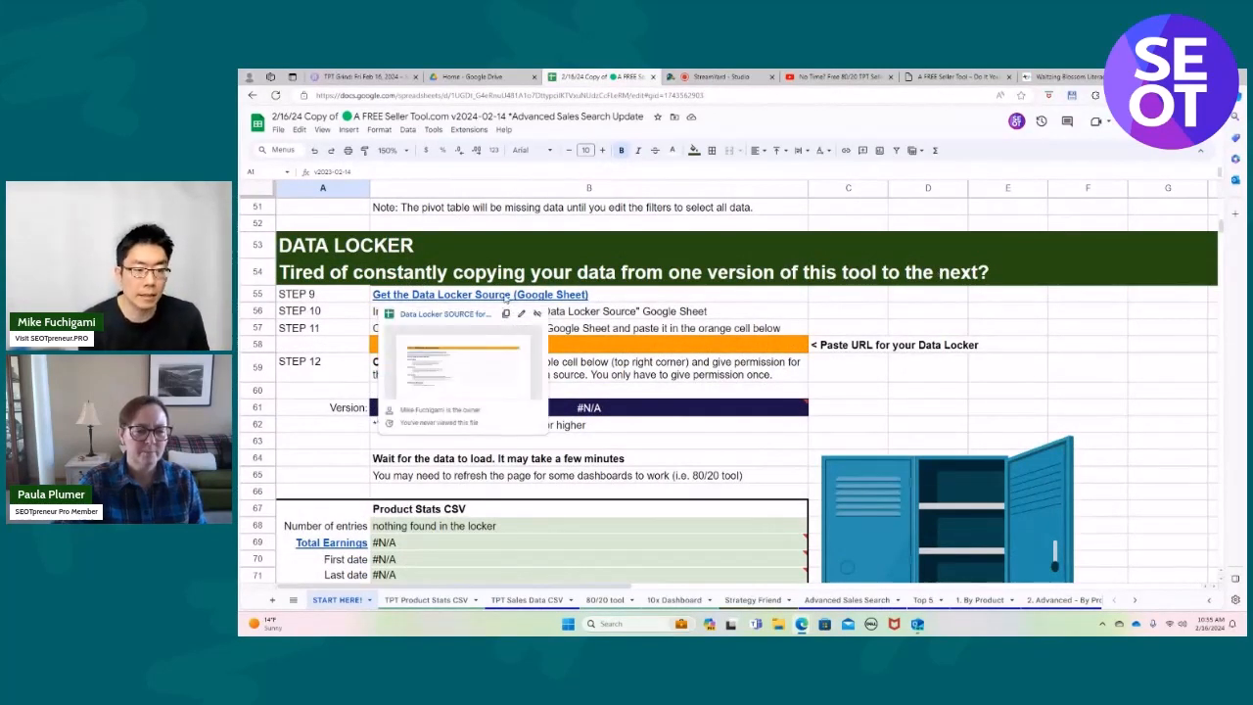
left_click(508, 299)
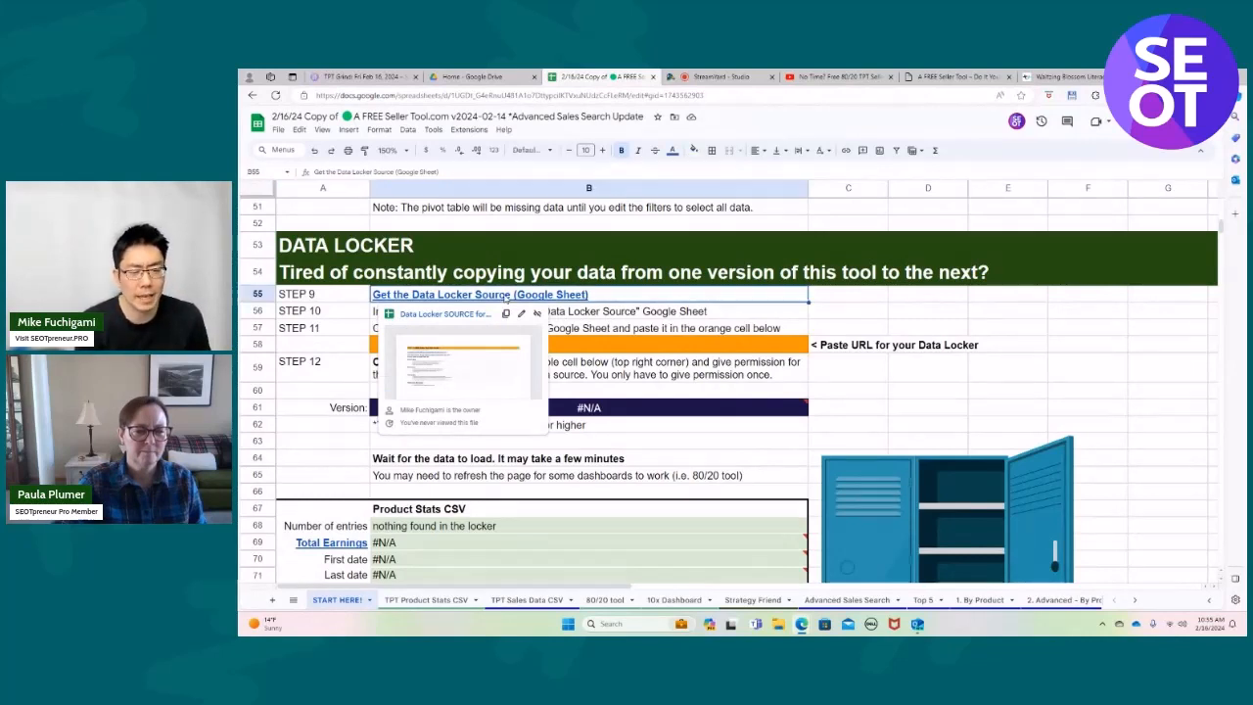
double_click(556, 292)
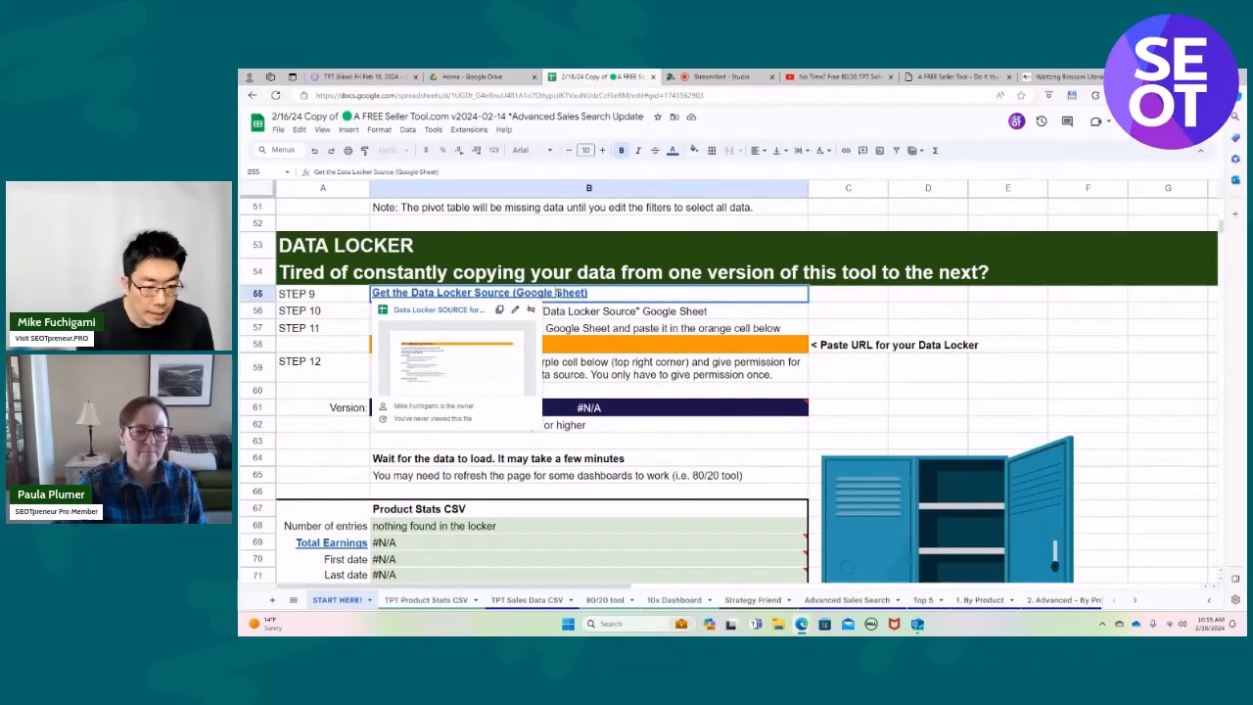
left_click(416, 311)
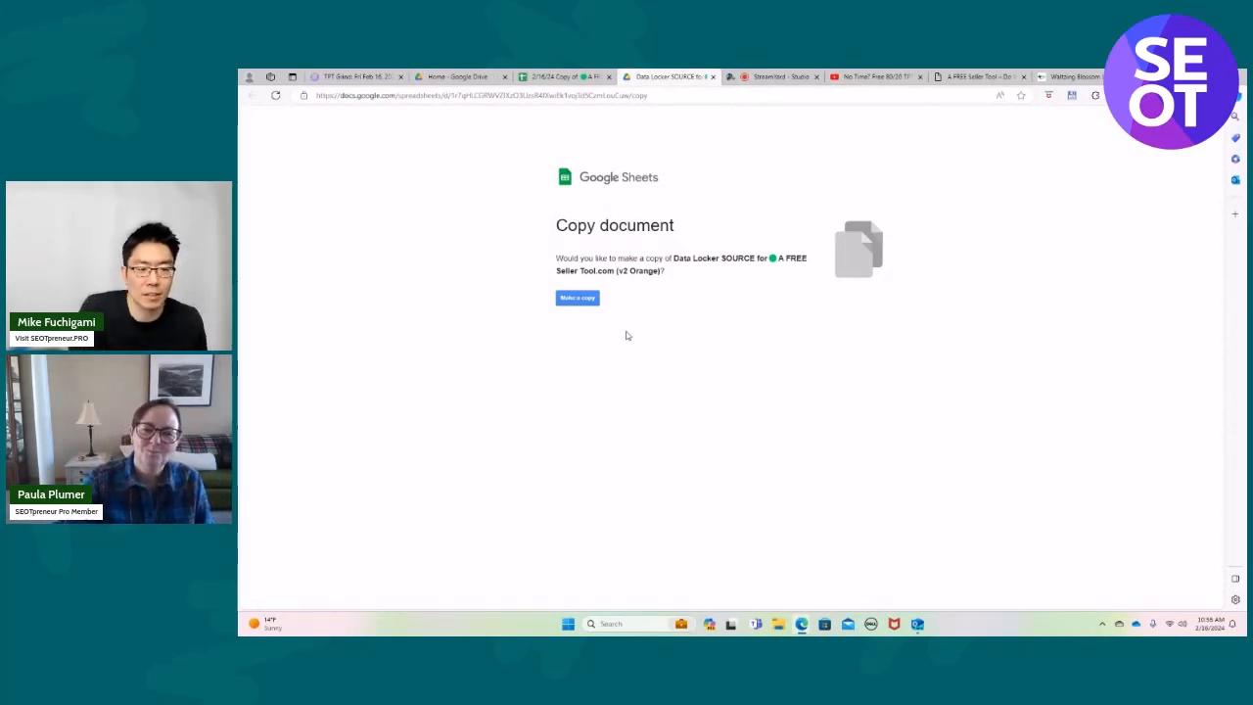
left_click(579, 300)
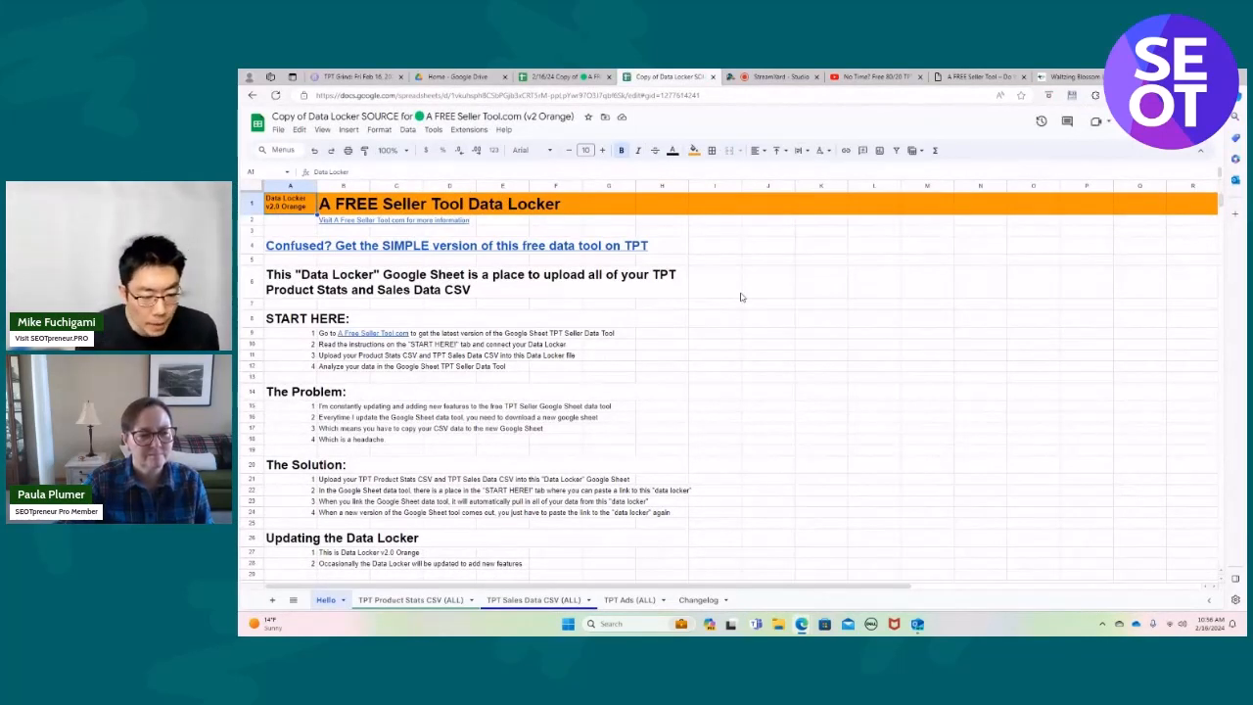
Look over the Data Locker's introduction and its TPT Sales Data CSV (ALL) and TPT Product Stats CSV (ALL) sheets.
scroll(735, 300, "down", 3)
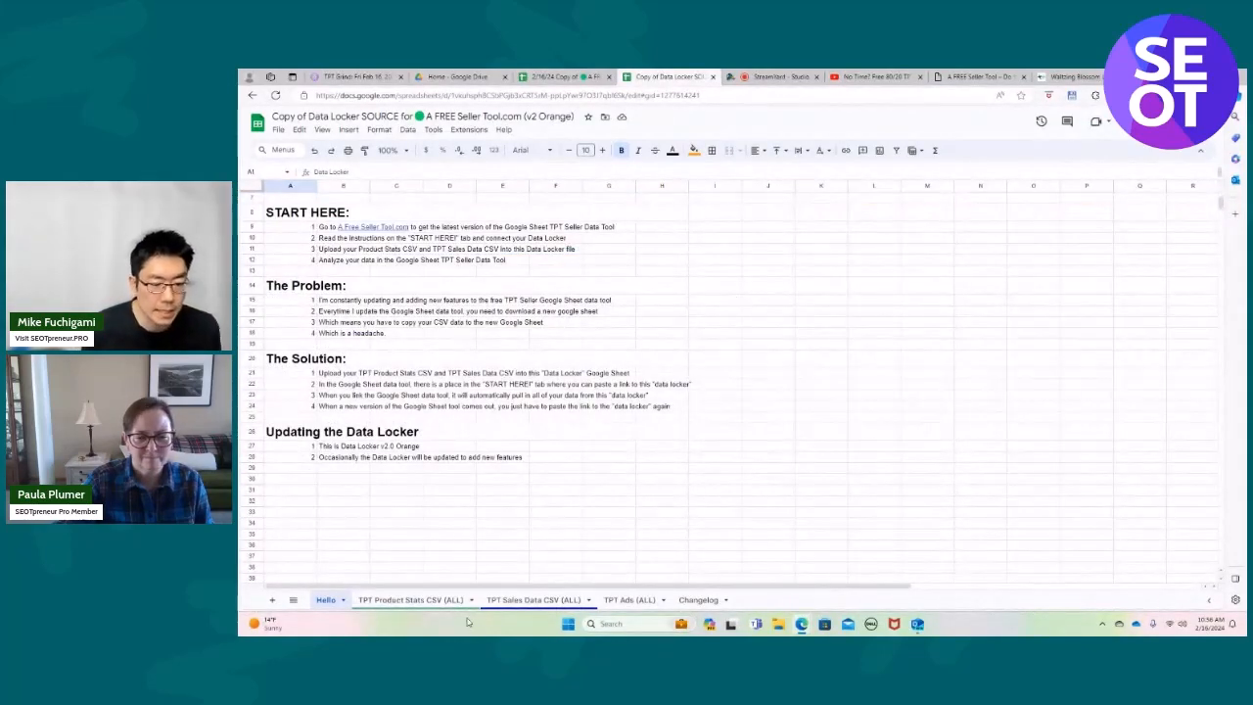
left_click(542, 600)
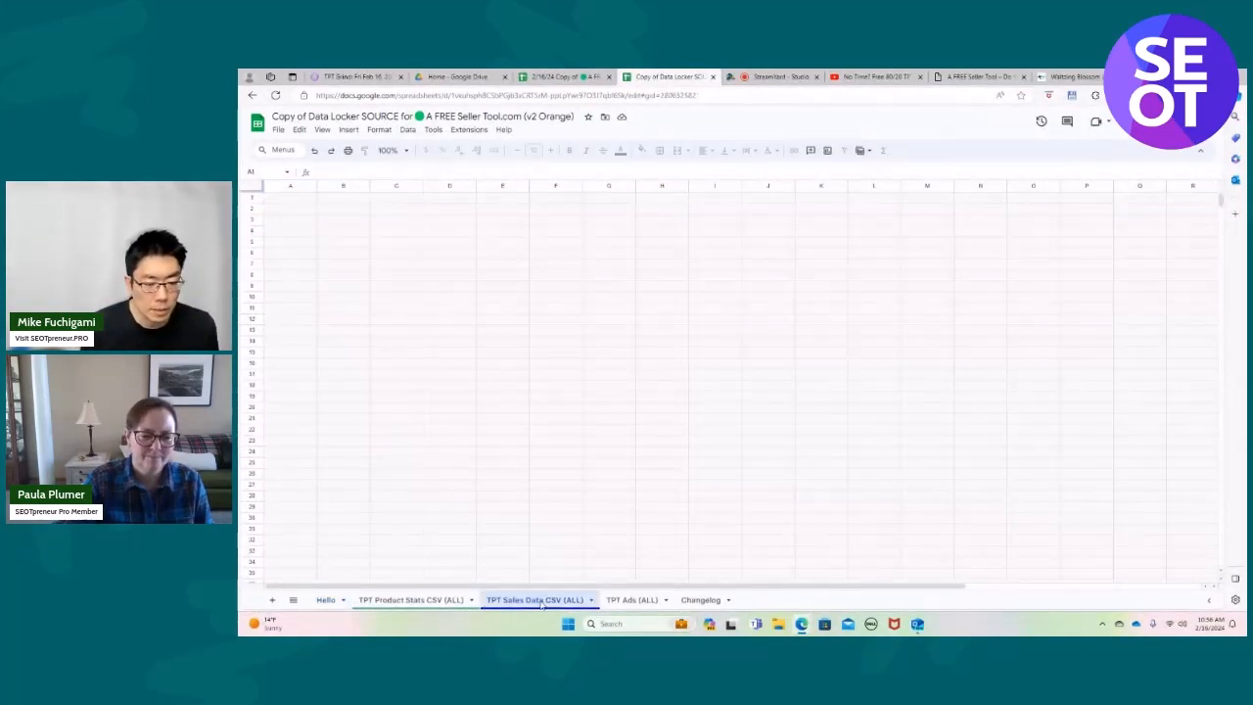
left_click(436, 600)
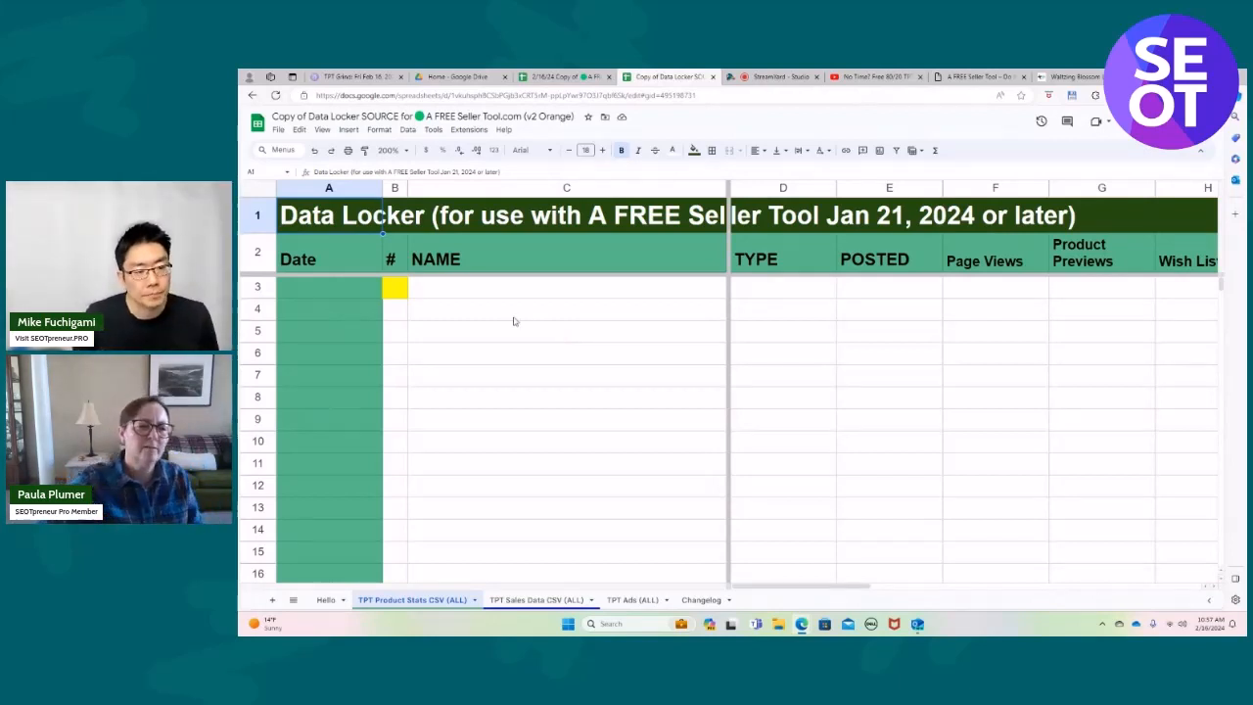
Import MyProductStats (5).csv from the Desktop into the TPT Product Stats CSV (ALL) sheet, replacing data at selected cell B3.
left_click(397, 289)
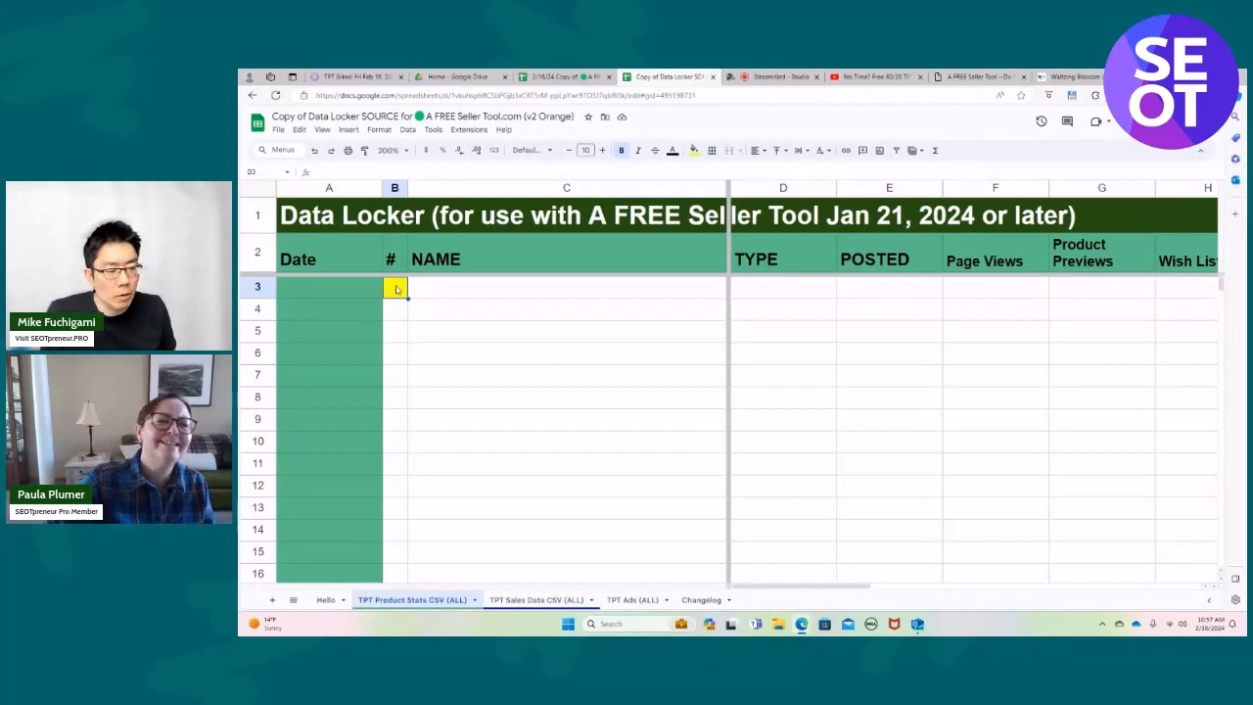
left_click(278, 131)
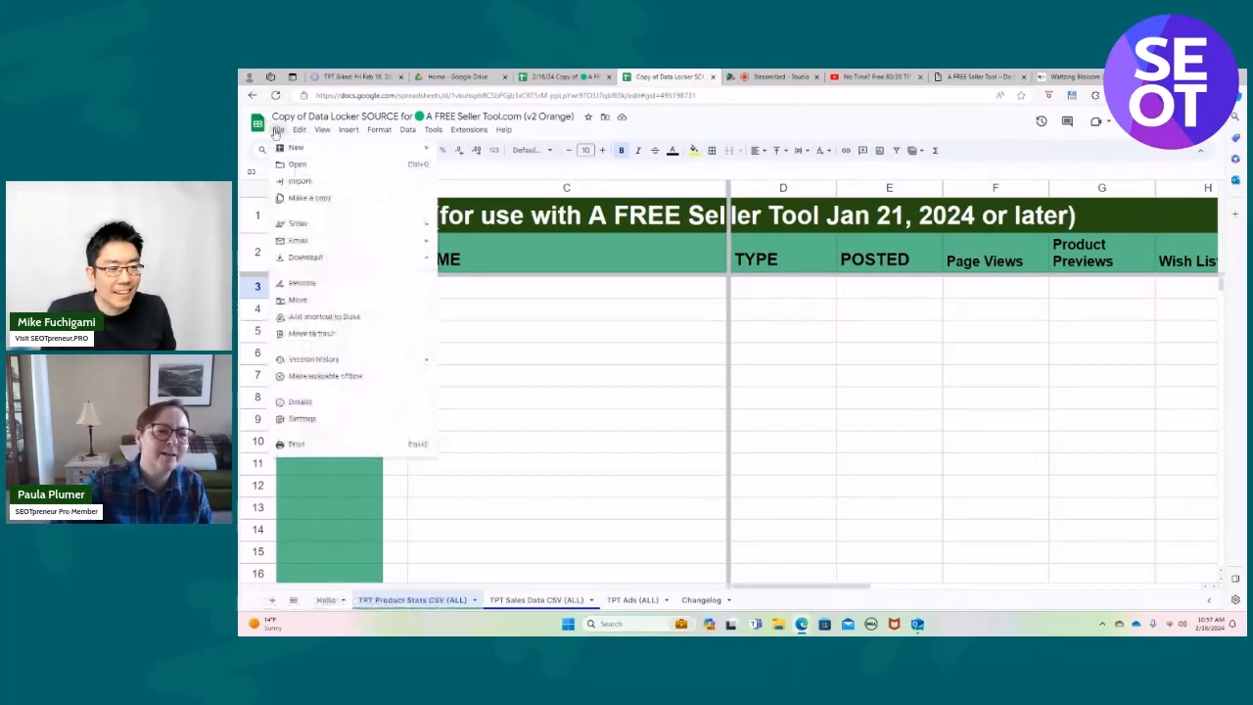
left_click(299, 182)
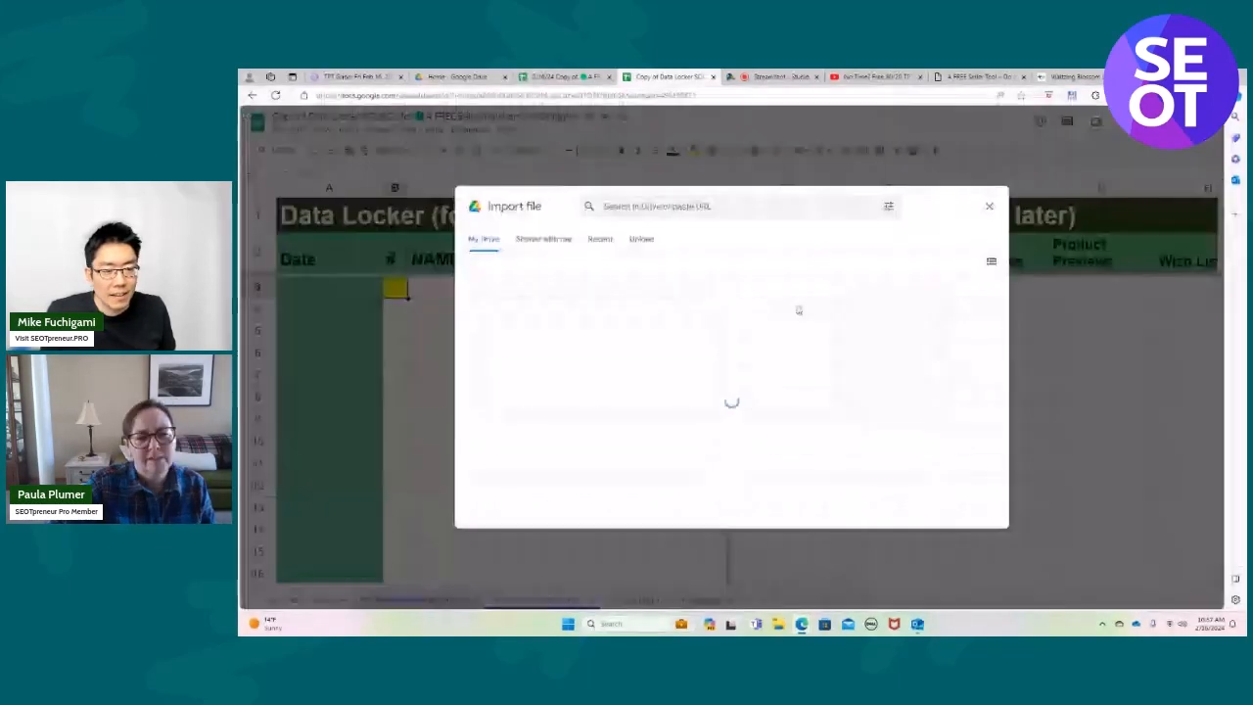
left_click(639, 240)
left_click(727, 426)
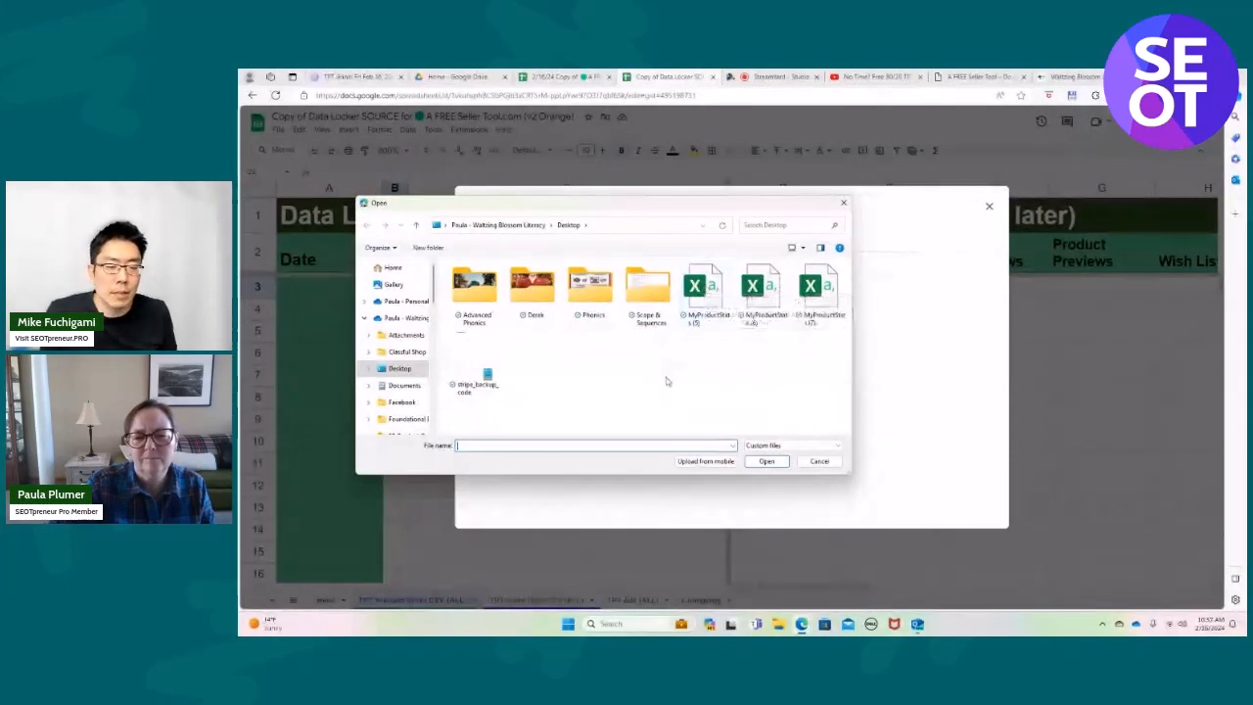
left_click(702, 293)
left_click(766, 461)
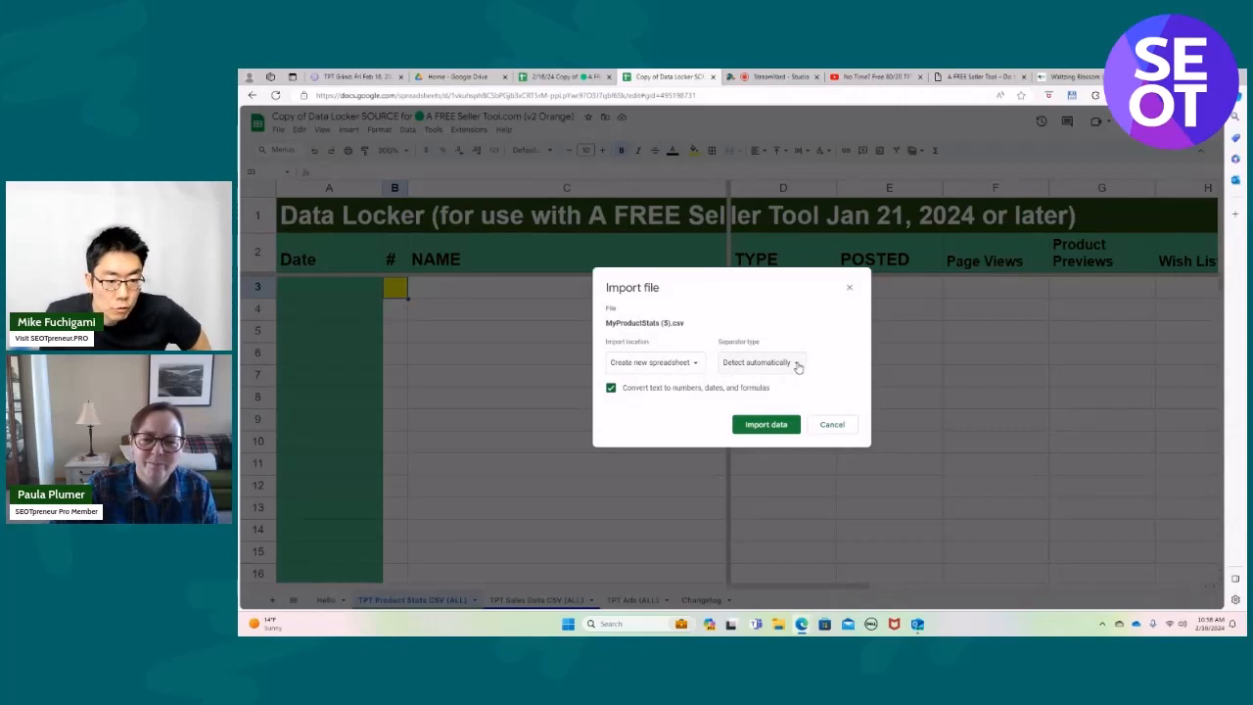
left_click(695, 363)
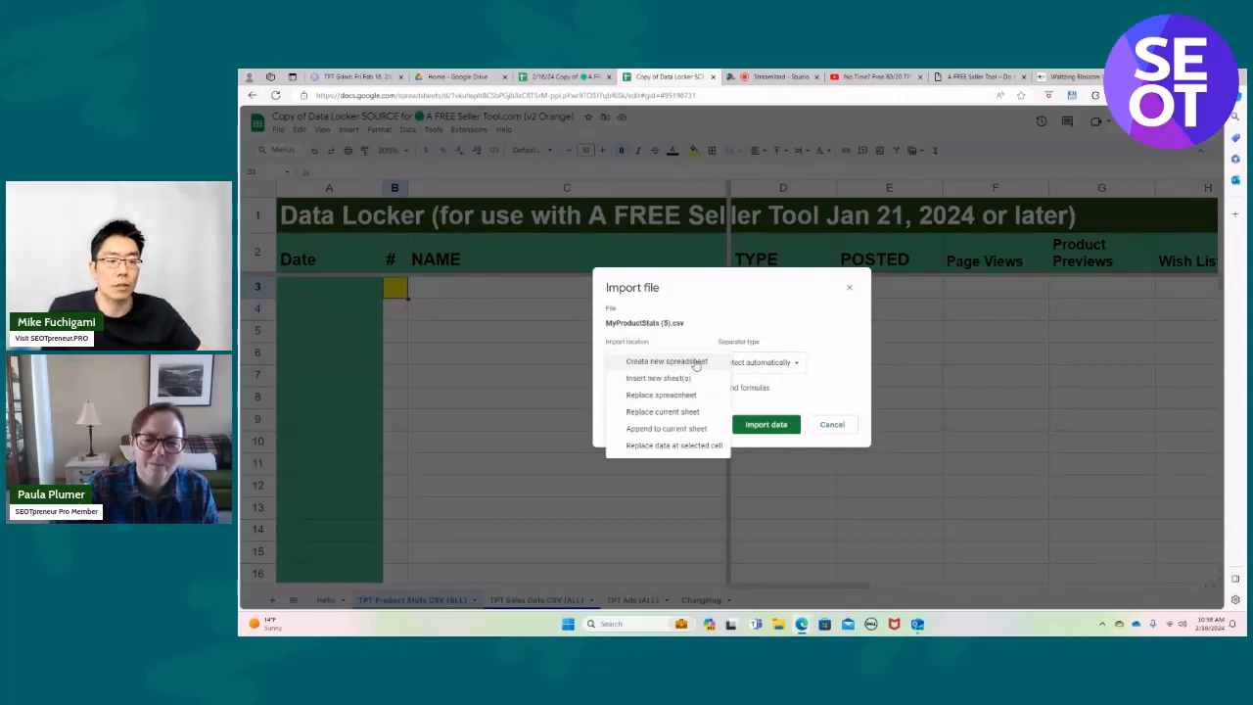
left_click(685, 446)
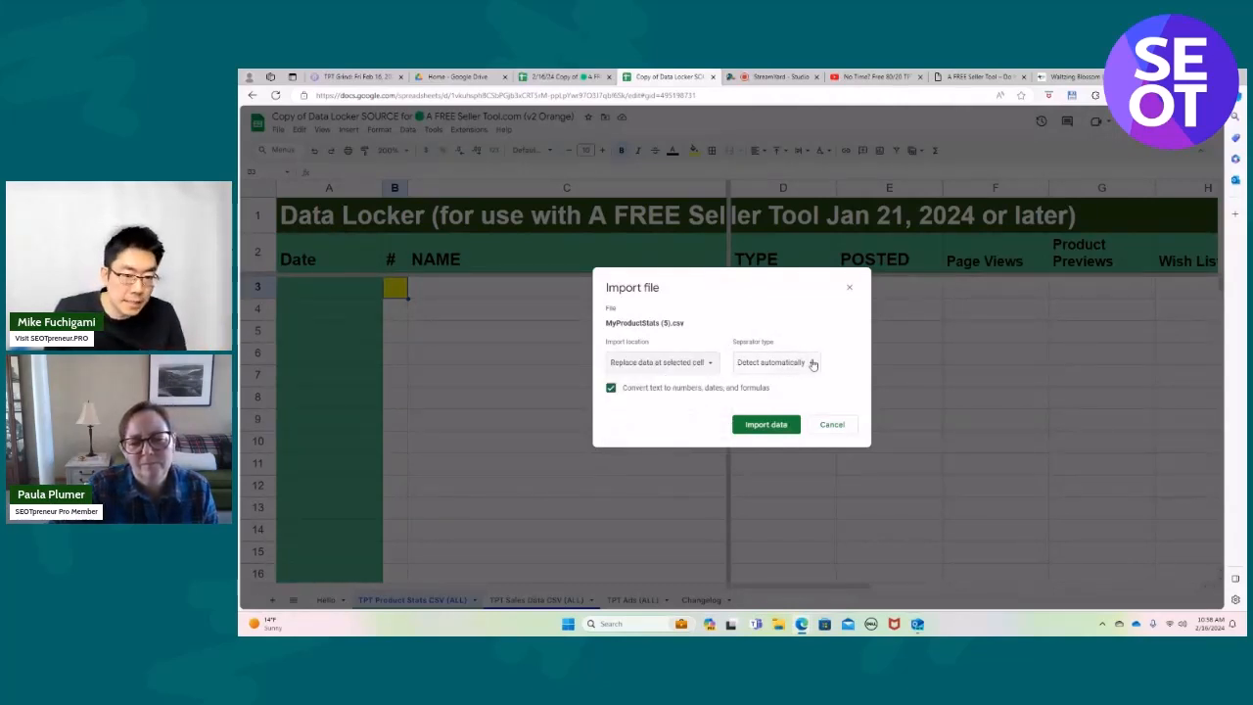
left_click(765, 424)
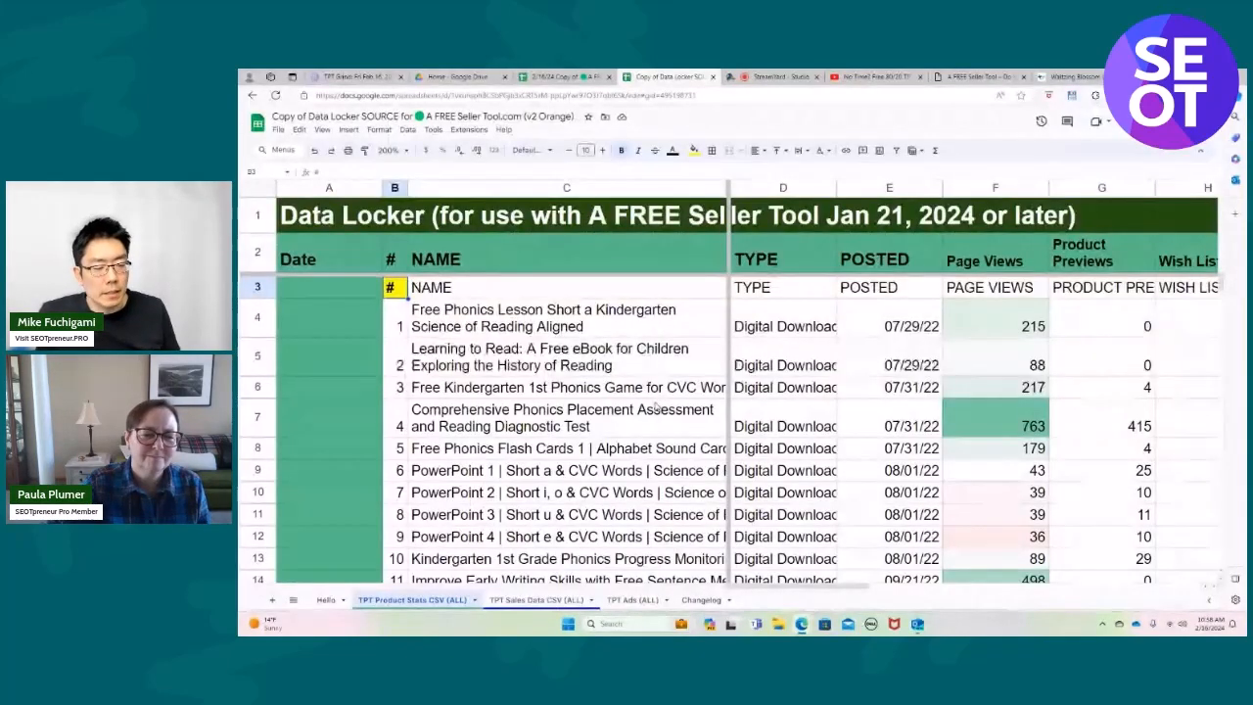
scroll(656, 405, "down", 1)
scroll(655, 405, "up", 1)
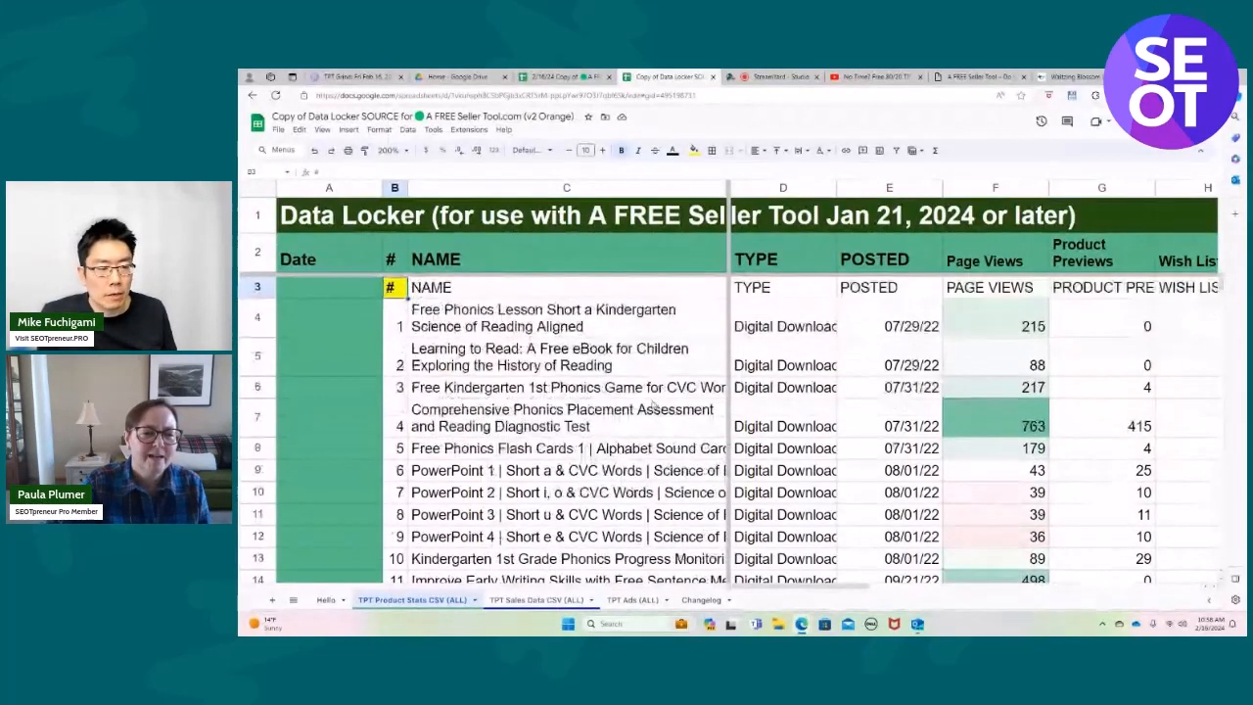
Delete row 3, which holds the imported duplicate column headers.
left_click(298, 130)
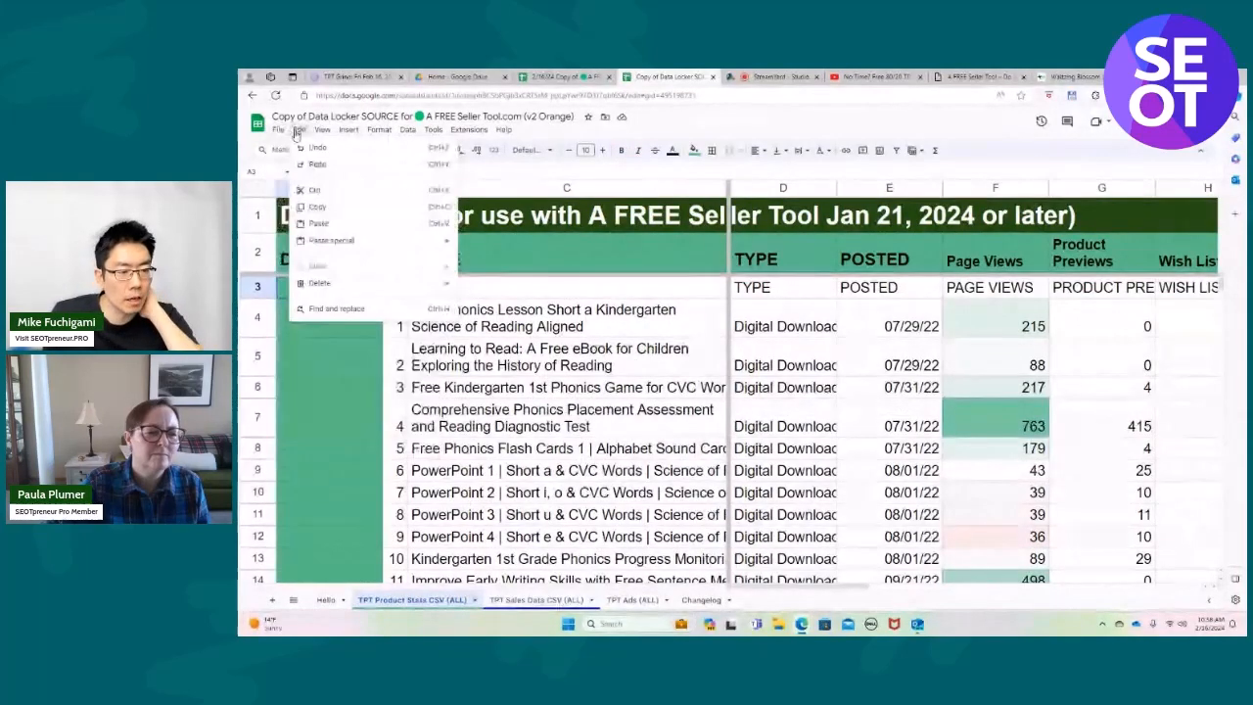
left_click(537, 290)
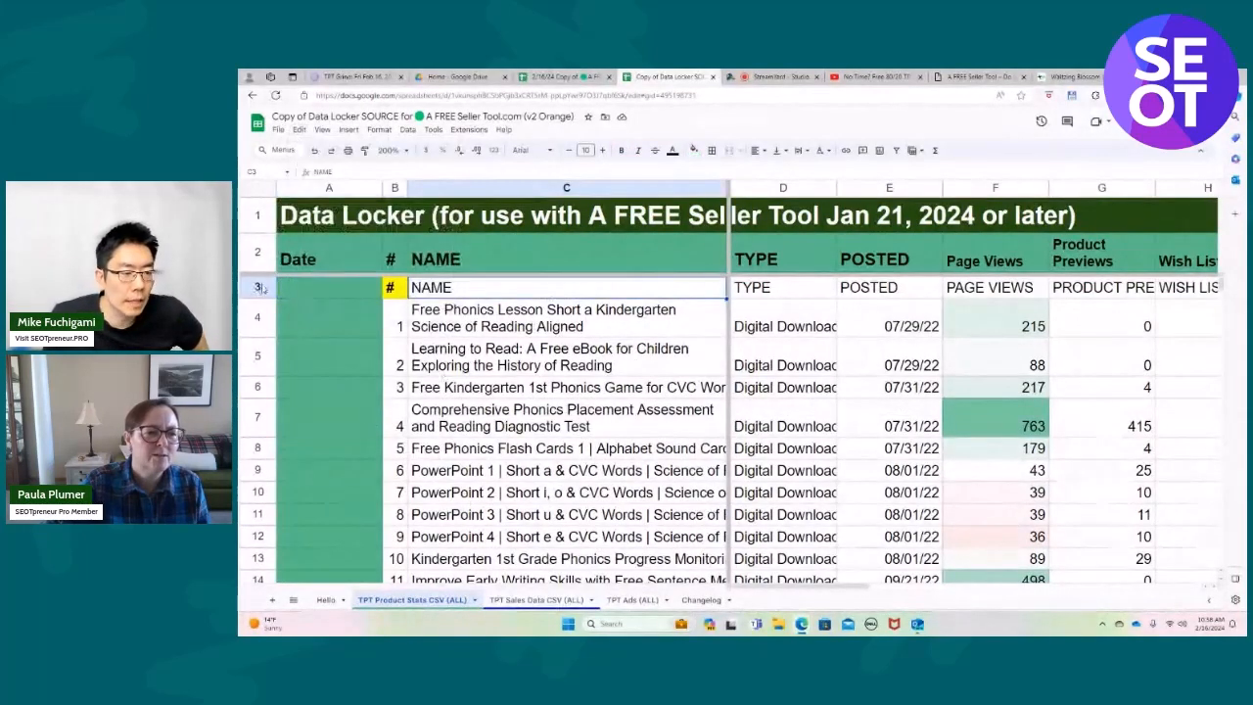
left_click(260, 287)
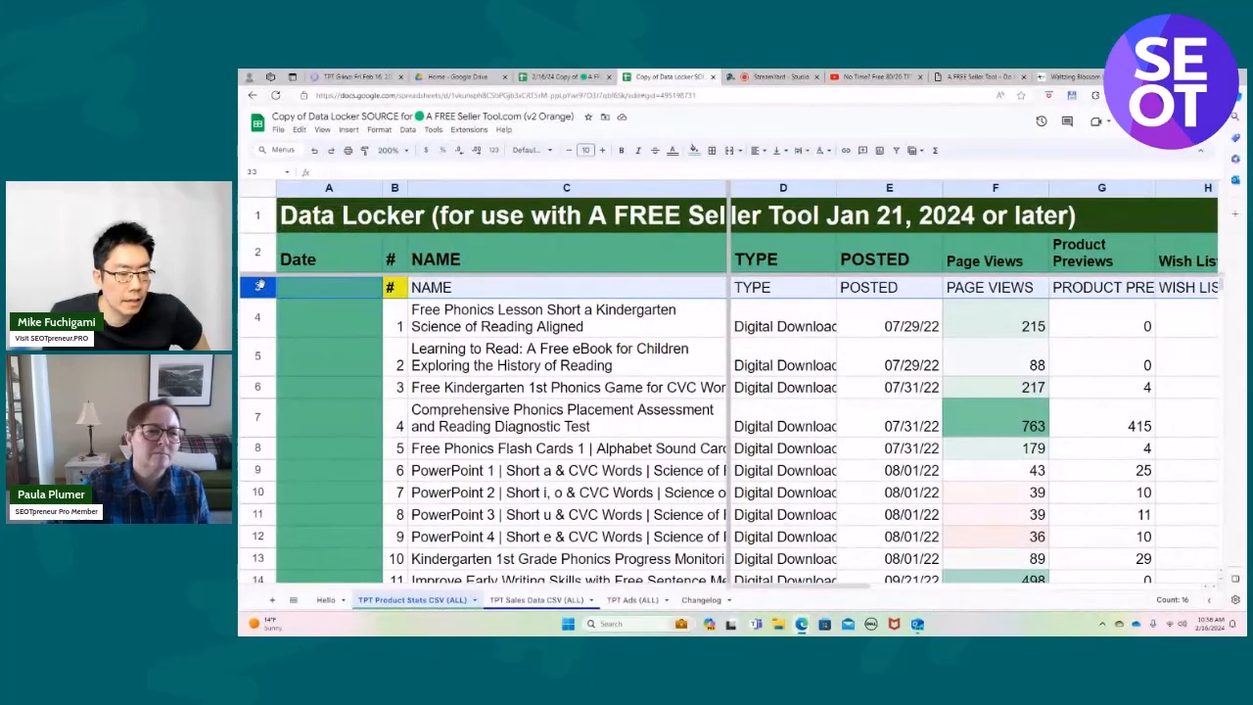
right_click(260, 284)
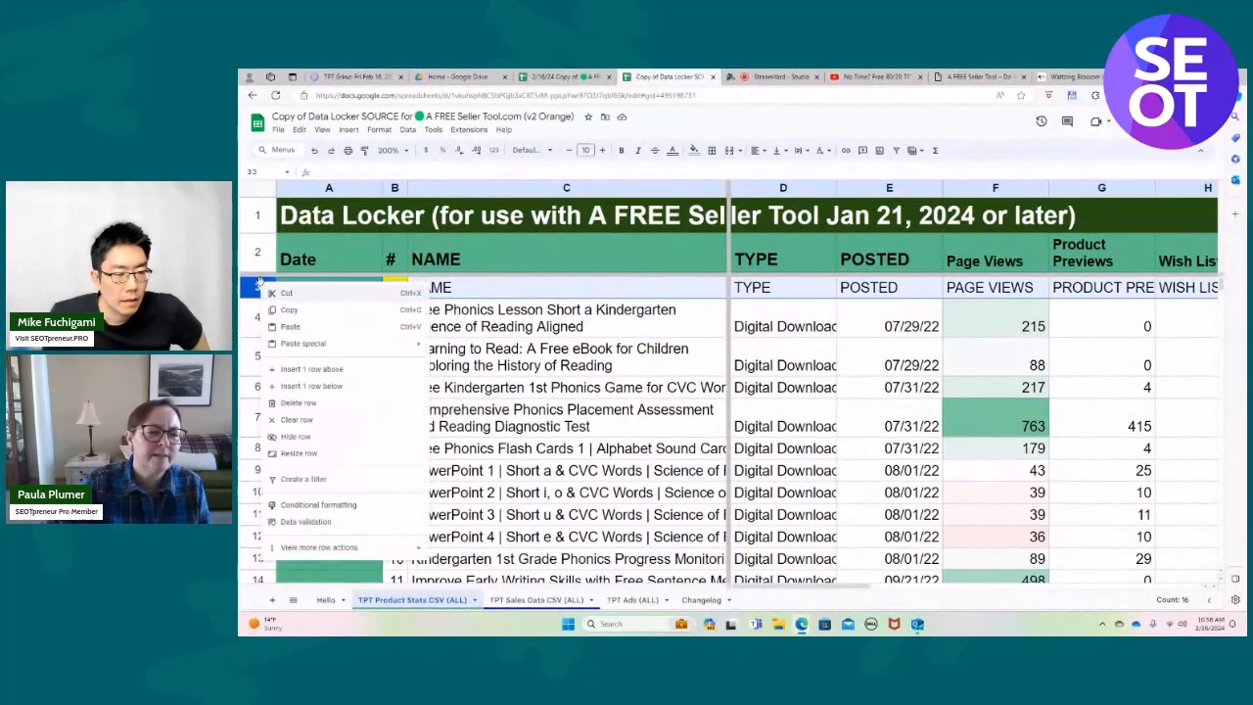
left_click(296, 403)
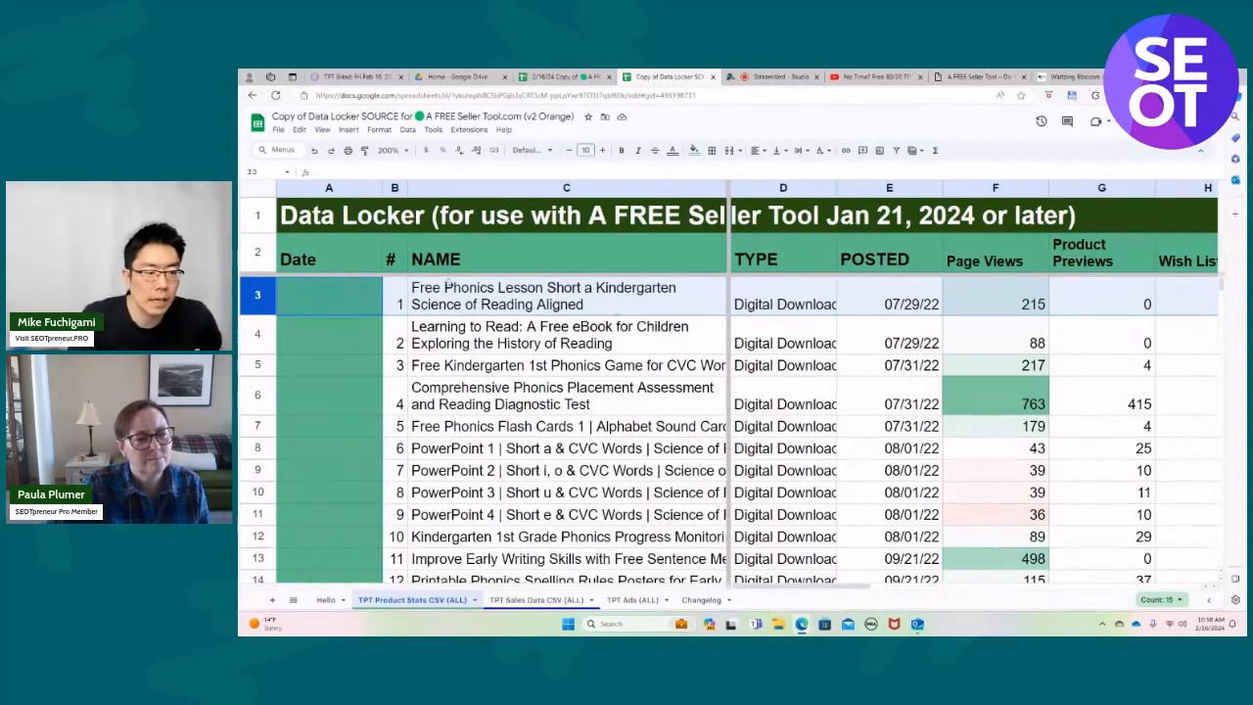
Enter the date 12/30/2023 in cell A3 for the first imported product.
left_click(294, 294)
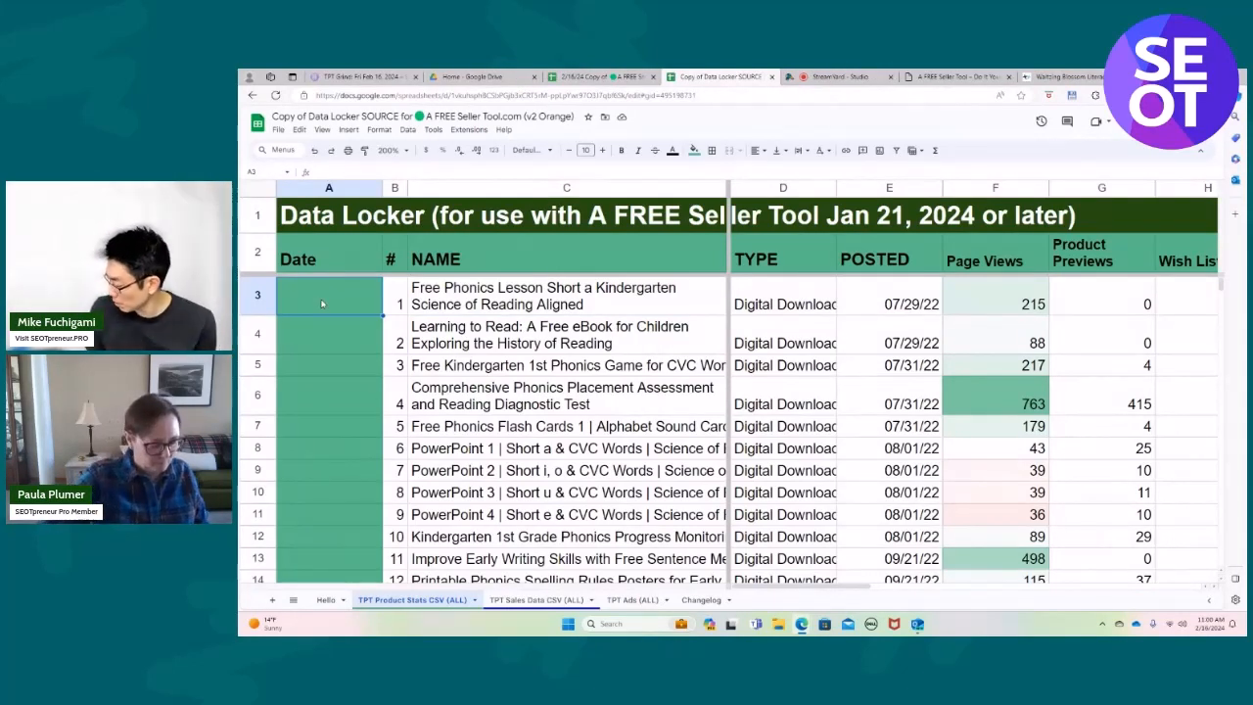
type("12/")
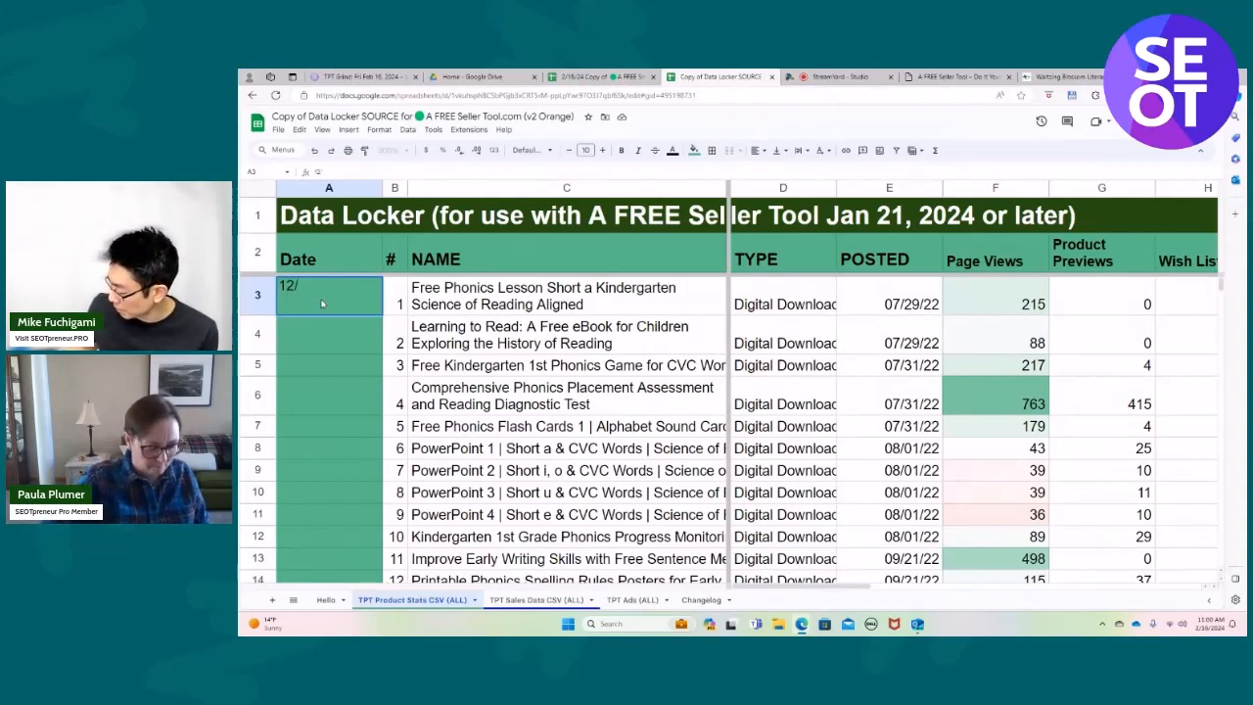
type("30/2023")
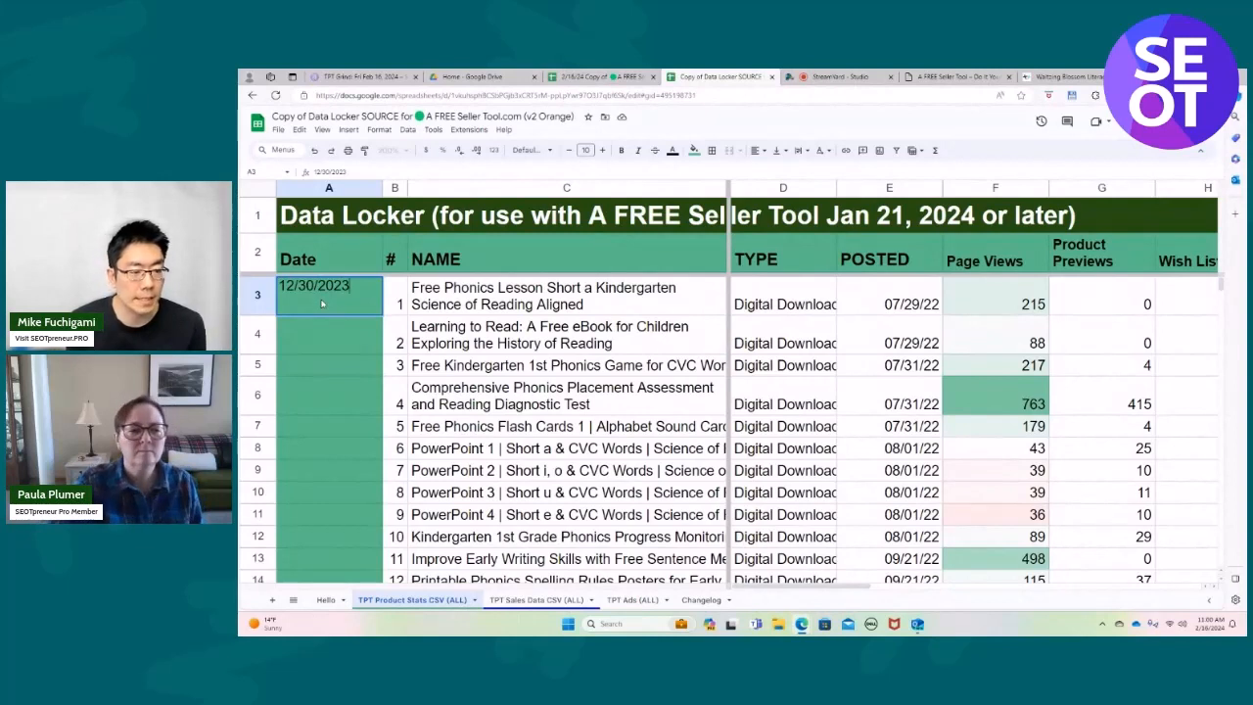
left_click(350, 321)
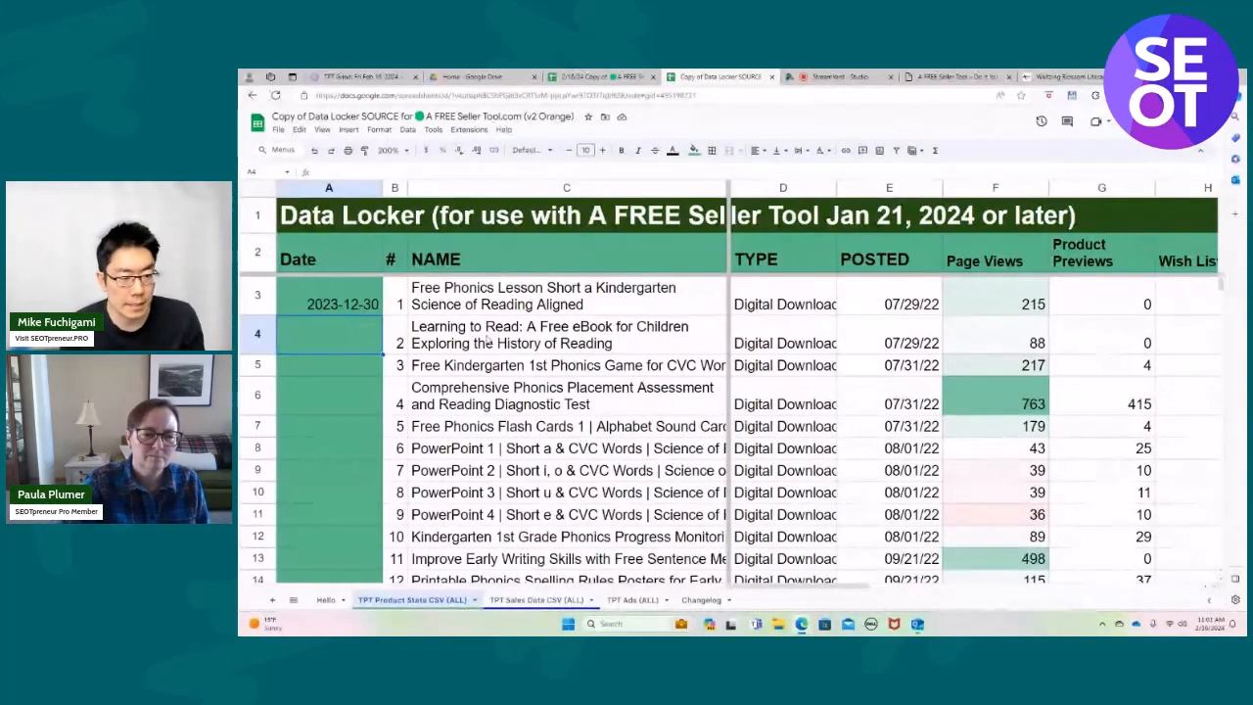
Copy the date in A3 down the Date column through A86, the last product row.
left_click(353, 303)
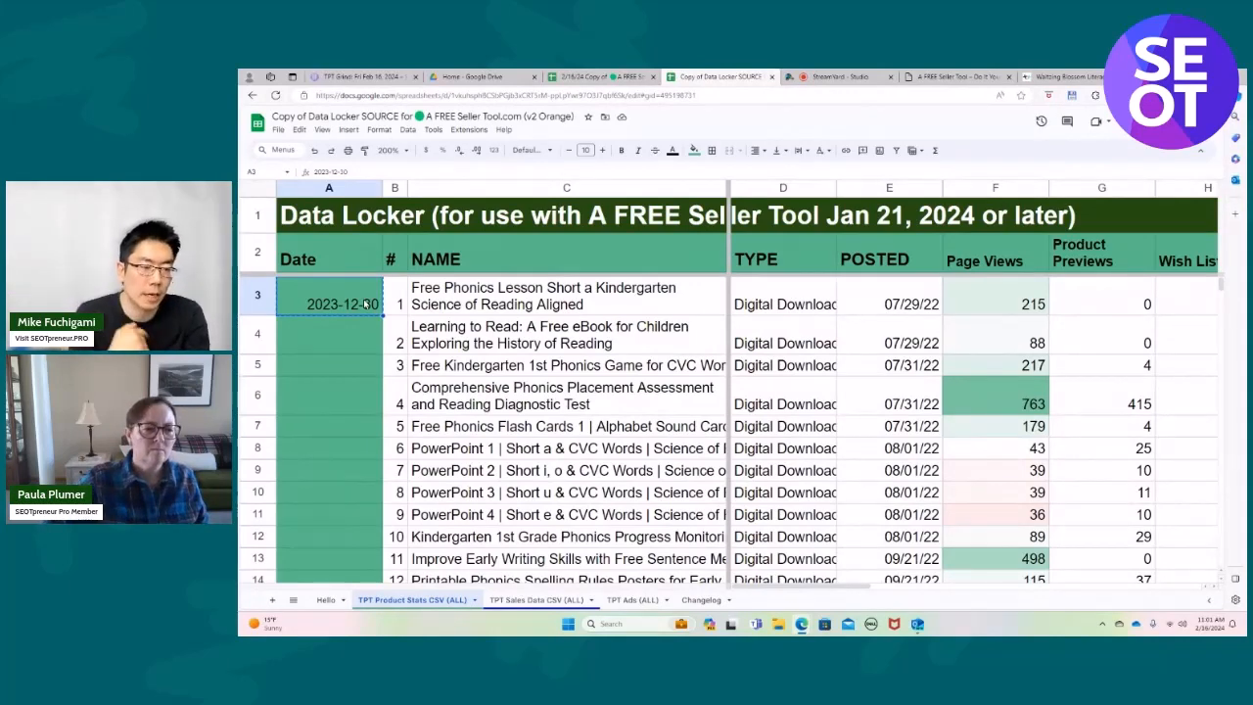
key("shift+Down")
key("shift+Down")
key("ctrl+c")
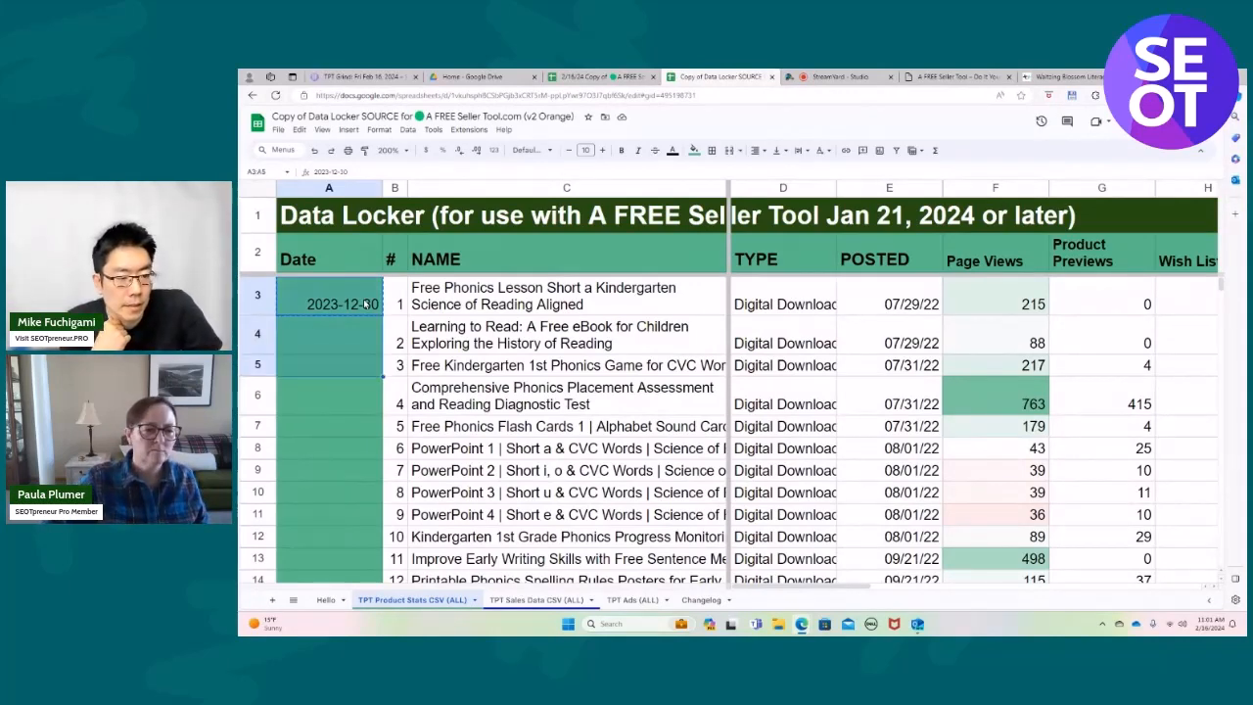
key("shift+Down")
key("shift+Down")
key("shift+Down")
key("shift+Down")
key("shift+Down")
key("shift+Down")
key("shift+Down")
key("shift+Down")
key("shift+Down")
key("shift+Down")
key("shift+Down")
key("shift+Down")
key("shift+Down")
key("shift+Down")
key("shift+Down")
key("shift+Down")
key("shift+Down")
key("shift+Down")
key("shift+Down")
key("shift+Down")
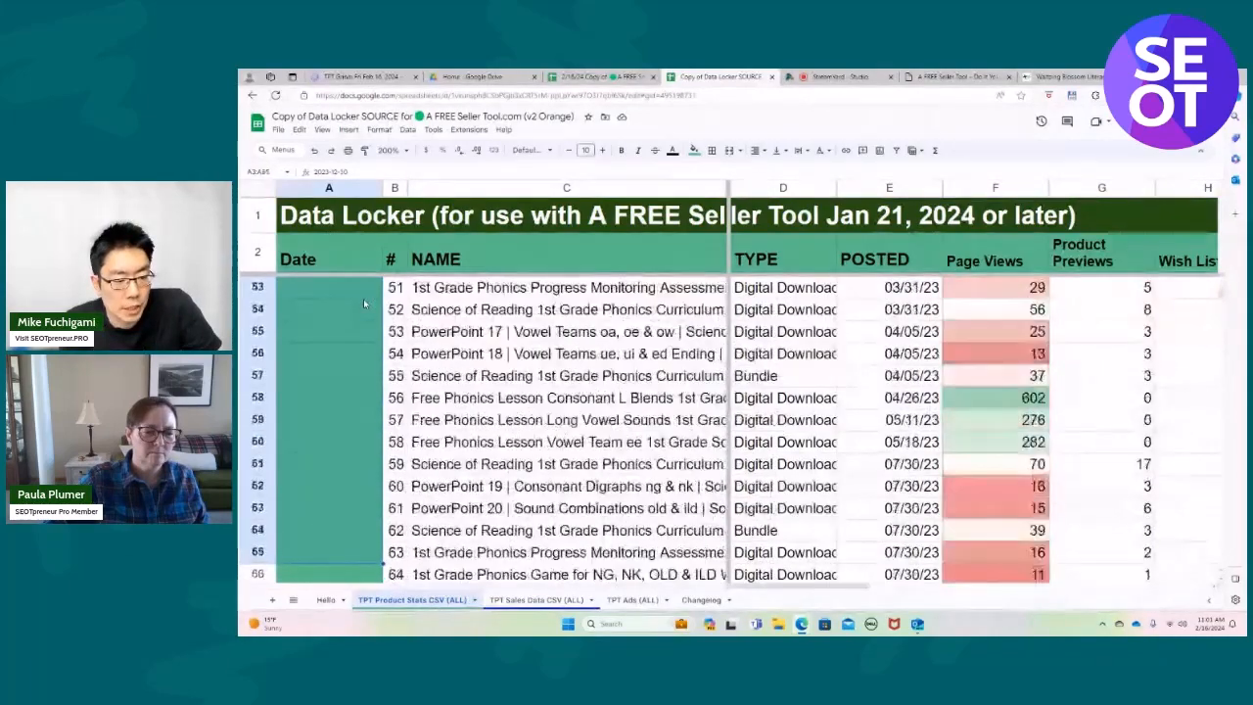
key("shift+Down")
key("shift+Down")
key("shift+Down")
key("shift+Down")
key("shift+Down")
key("shift+Down")
key("shift+Down")
key("shift+Down")
key("shift+Down")
key("shift+Down")
key("shift+Down")
key("shift+Down")
key("shift+Down")
key("shift+Down")
key("shift+Down")
key("shift+Down")
key("shift+Down")
key("shift+Down")
key("shift+Down")
key("shift+Down")
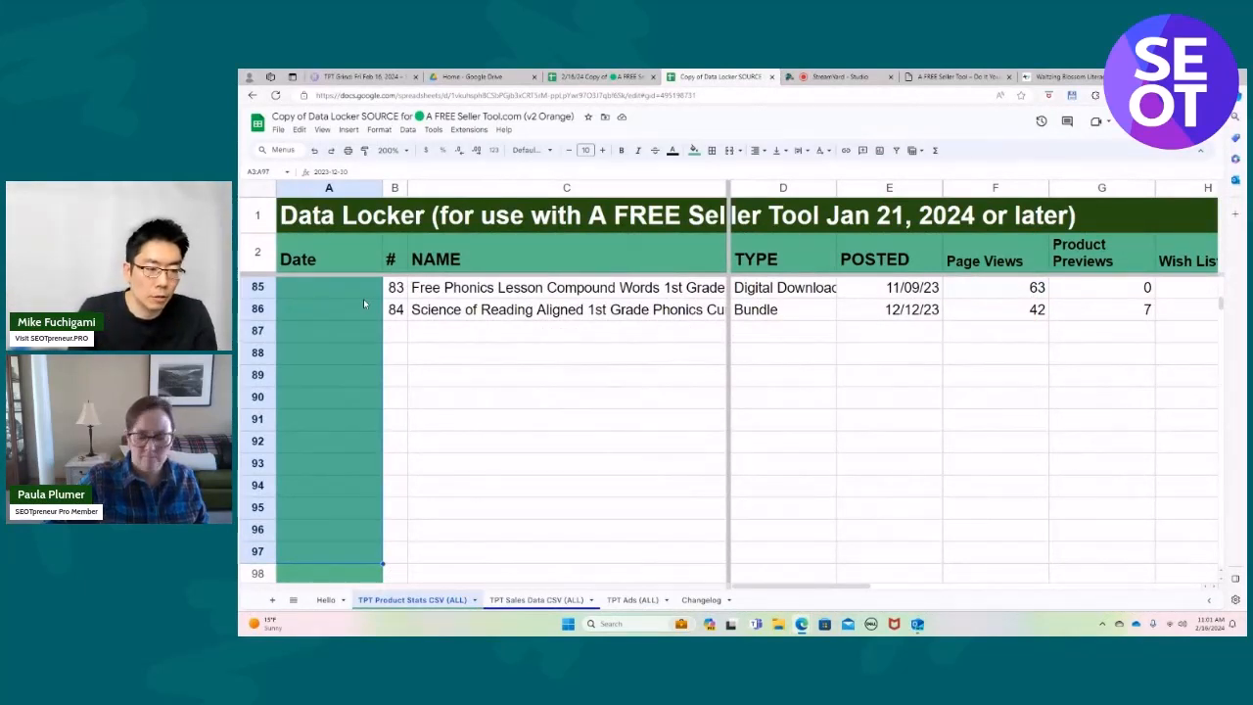
key("shift+Up")
key("shift+Up")
key("shift+Up")
key("shift+Up")
key("shift+Up")
key("shift+Up")
key("shift+Up")
key("shift+Up")
key("shift+Up")
key("shift+Up")
key("shift+Up")
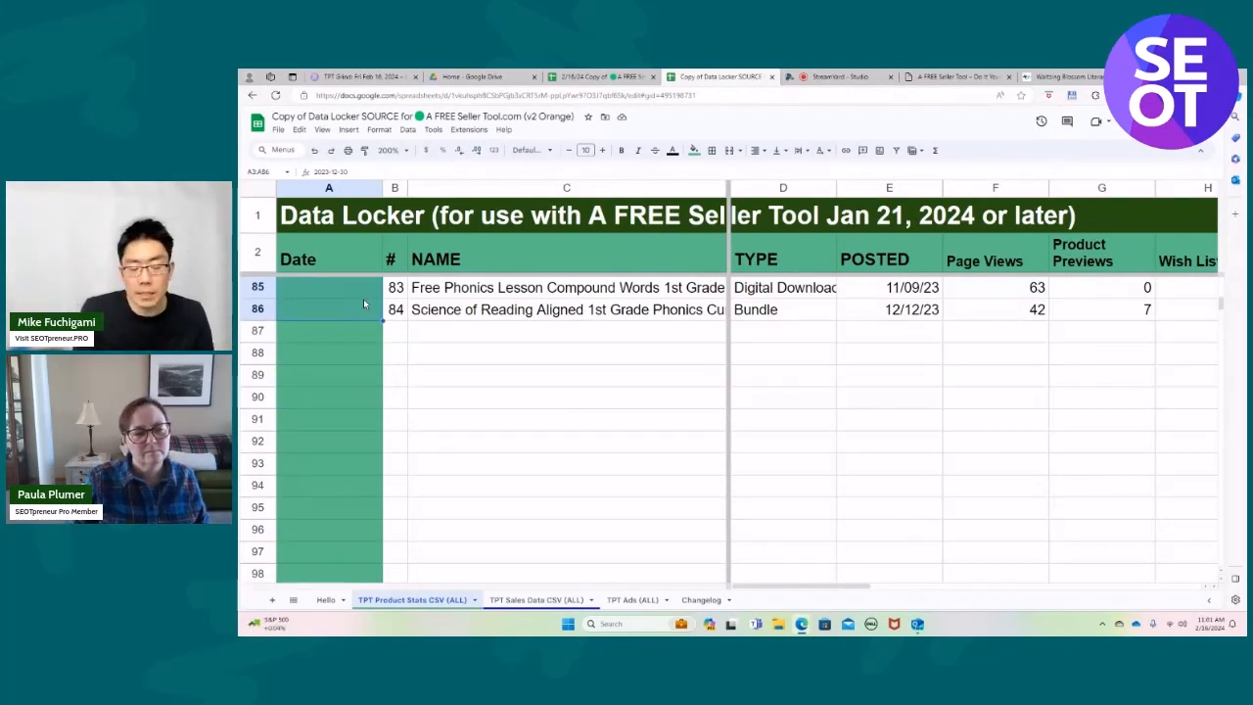
key("ctrl+v")
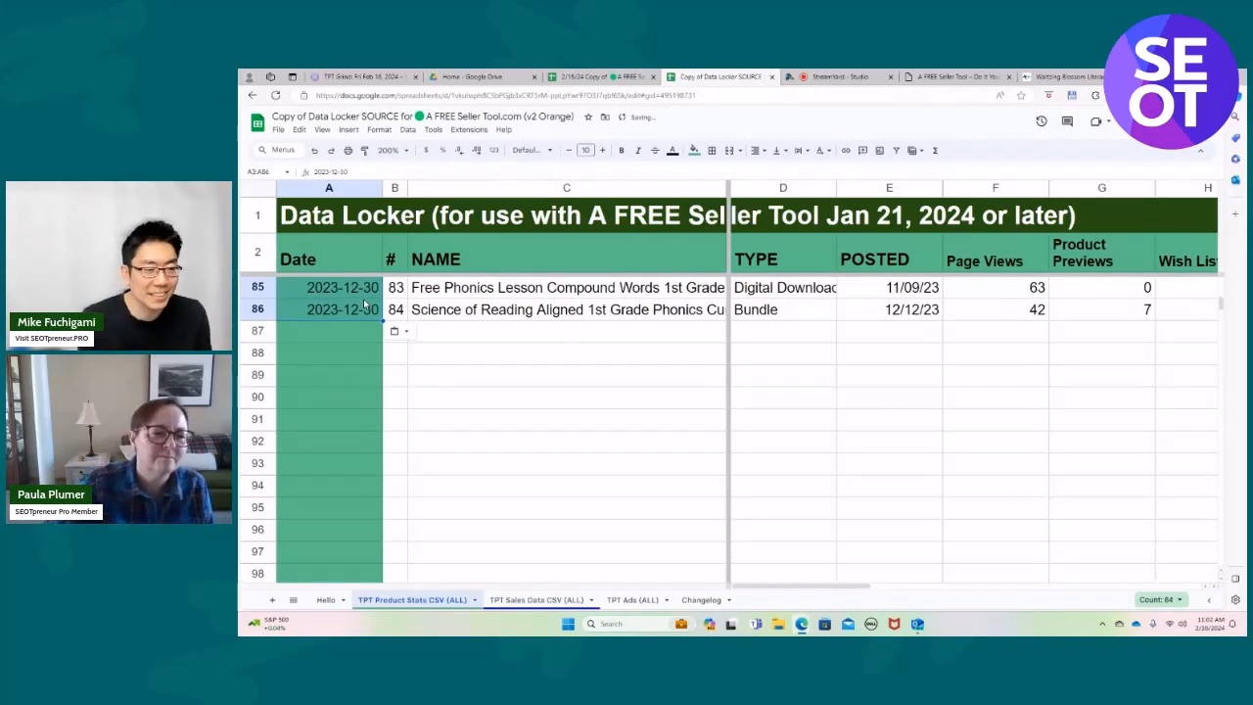
scroll(457, 360, "up", 3)
scroll(457, 360, "up", 4)
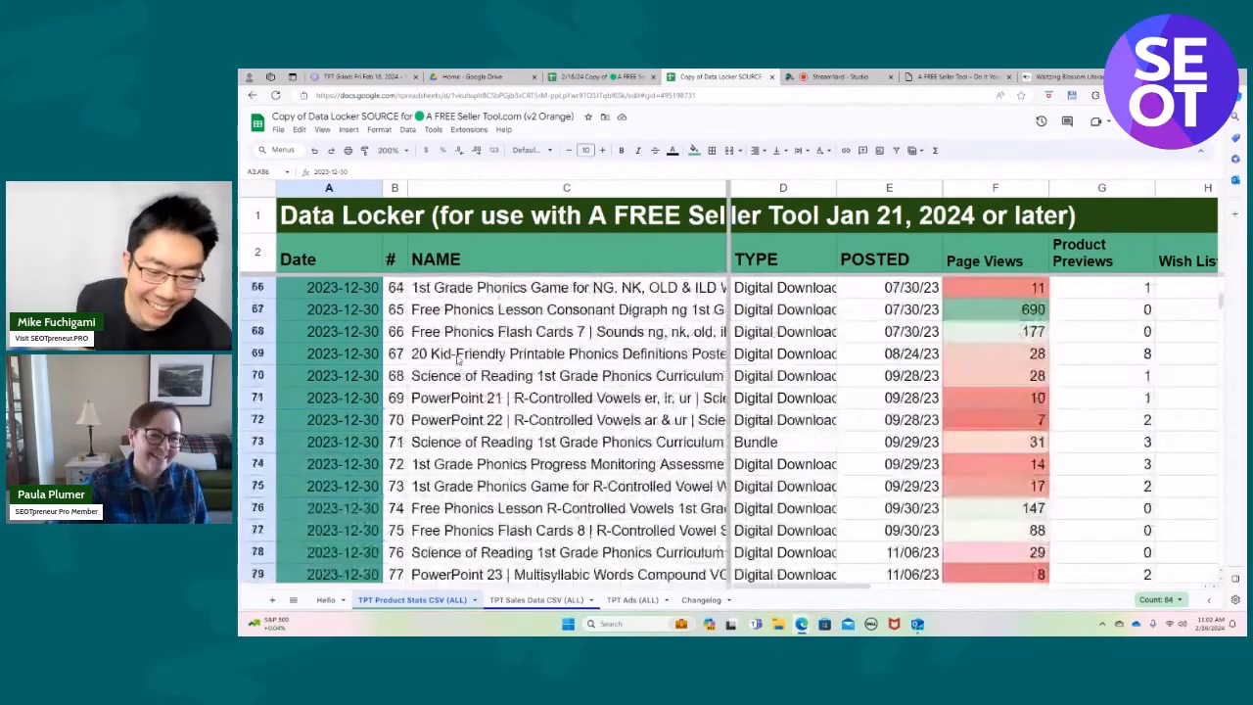
Import MyProductStats (6).csv from the Desktop below the existing product rows, replacing data at selected cell B87.
scroll(473, 352, "down", 6)
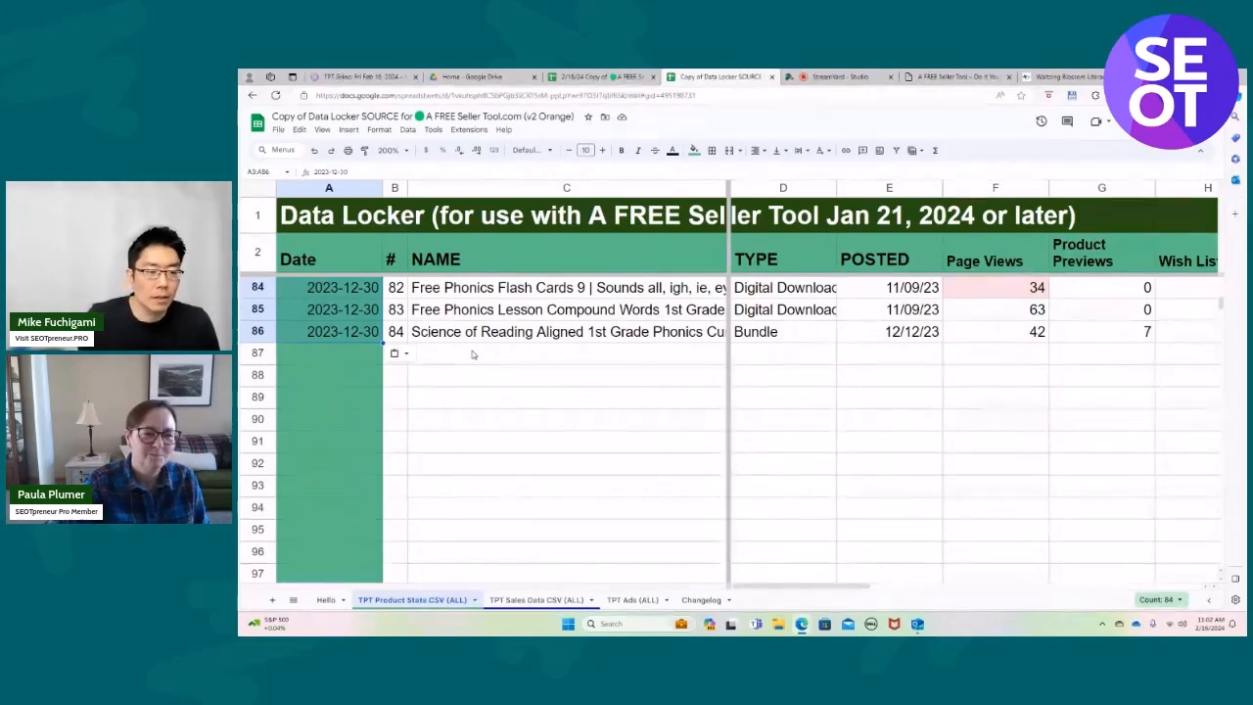
left_click(397, 358)
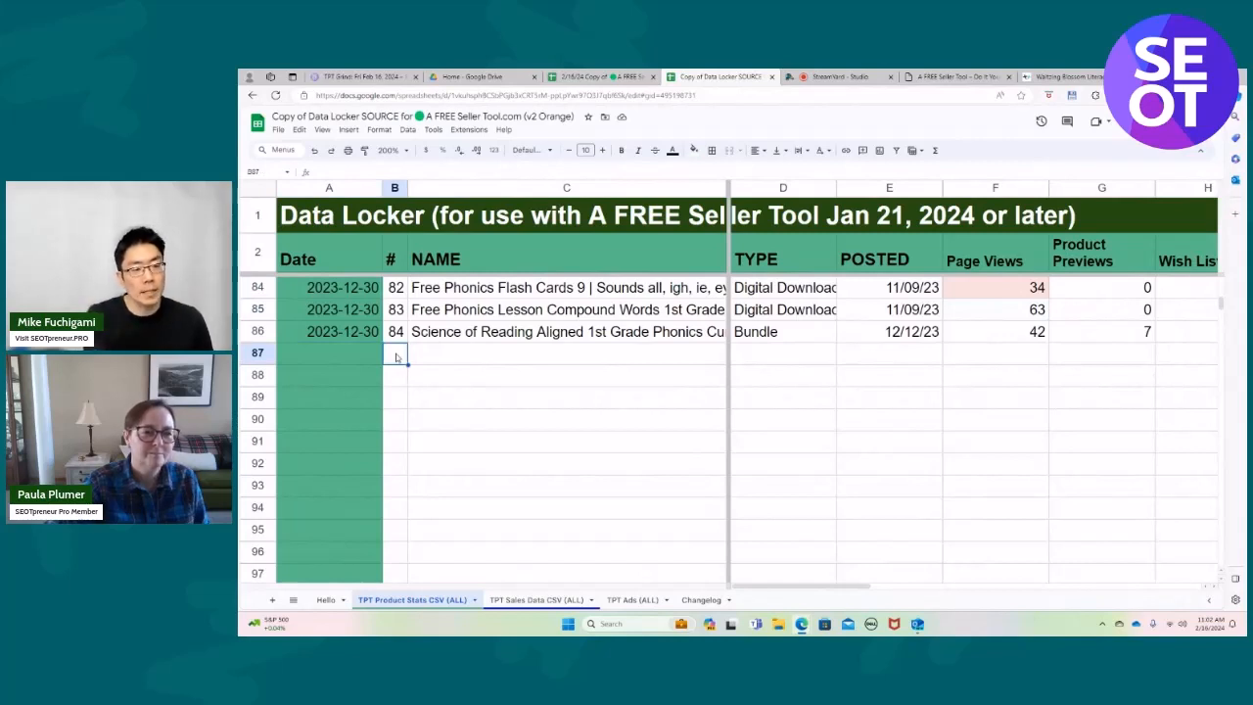
left_click(279, 129)
left_click(296, 182)
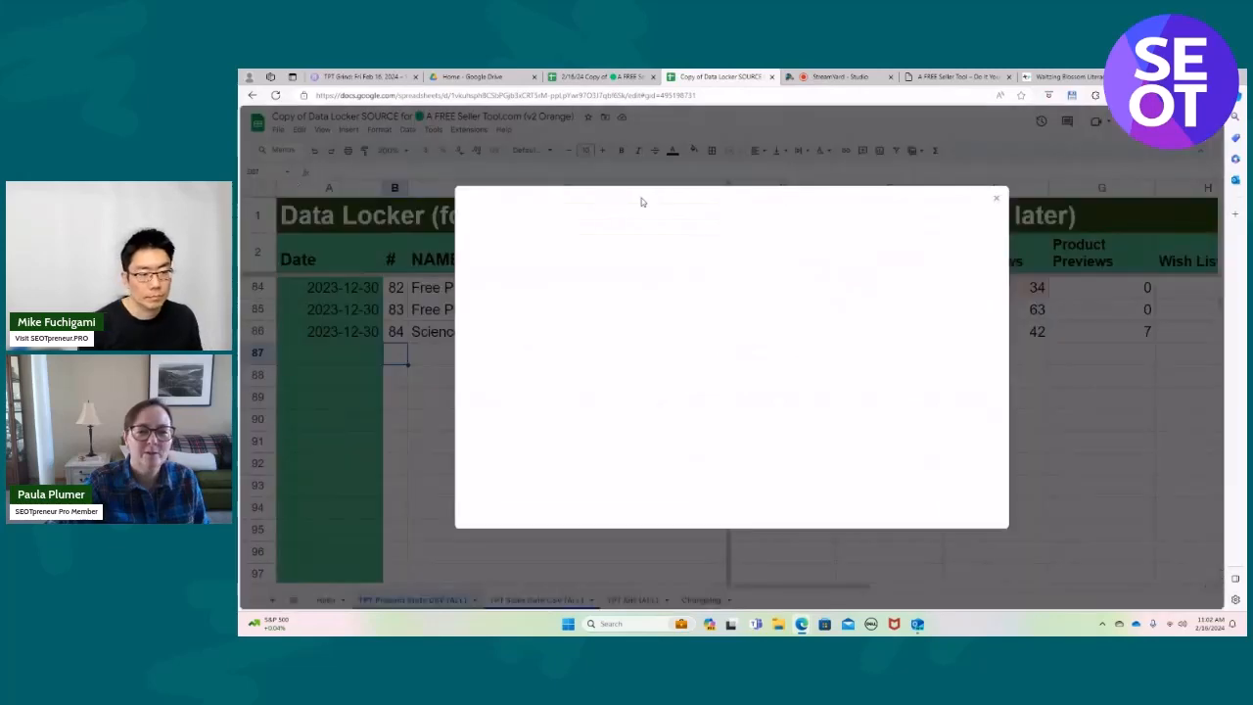
left_click(643, 240)
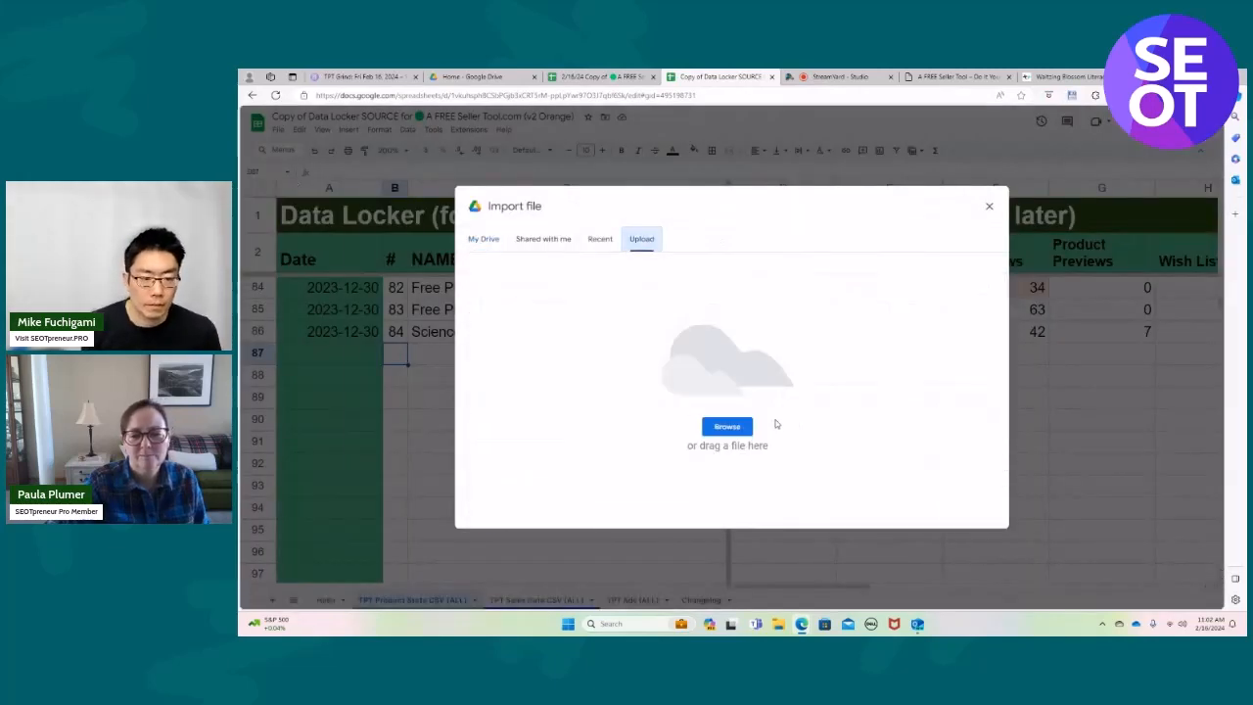
left_click(739, 426)
left_click(762, 286)
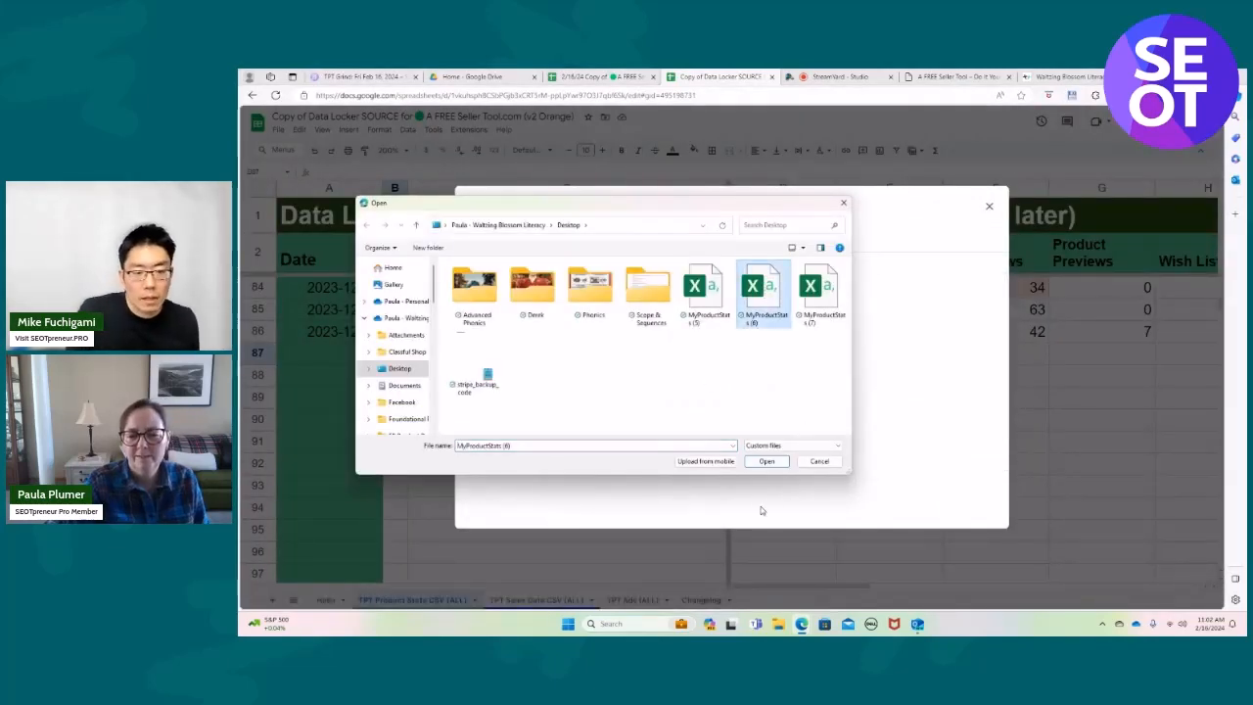
left_click(767, 461)
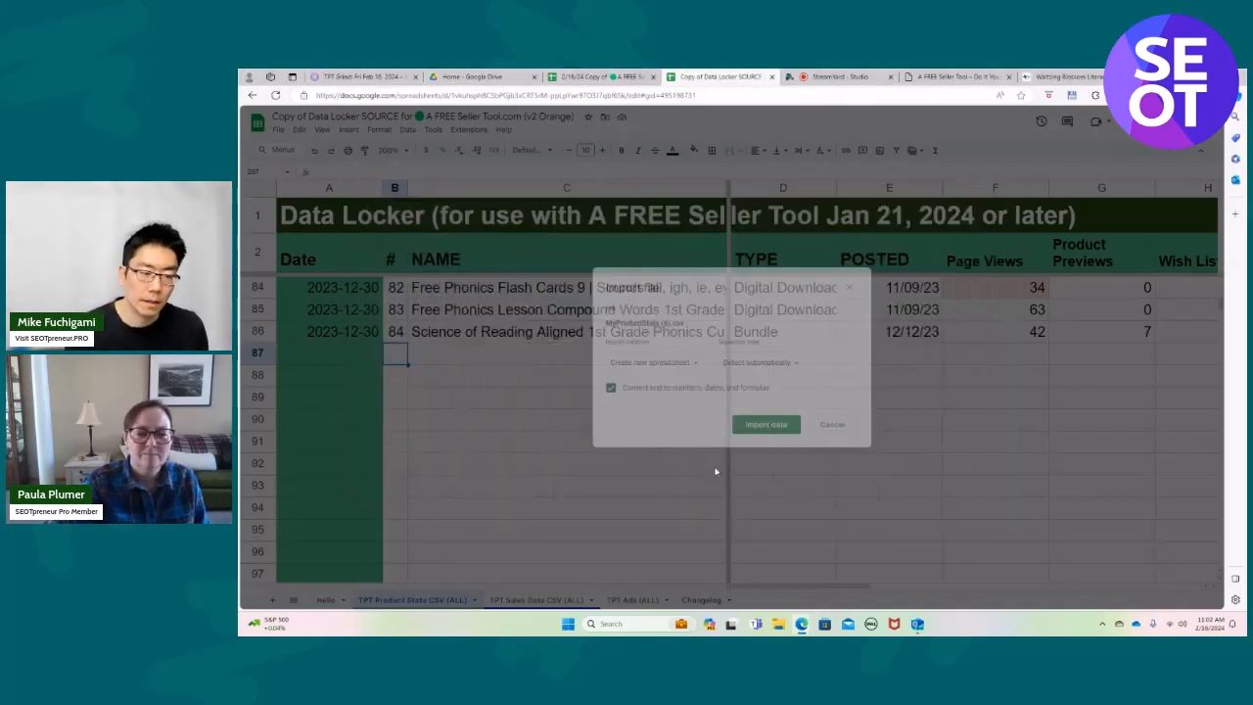
left_click(654, 362)
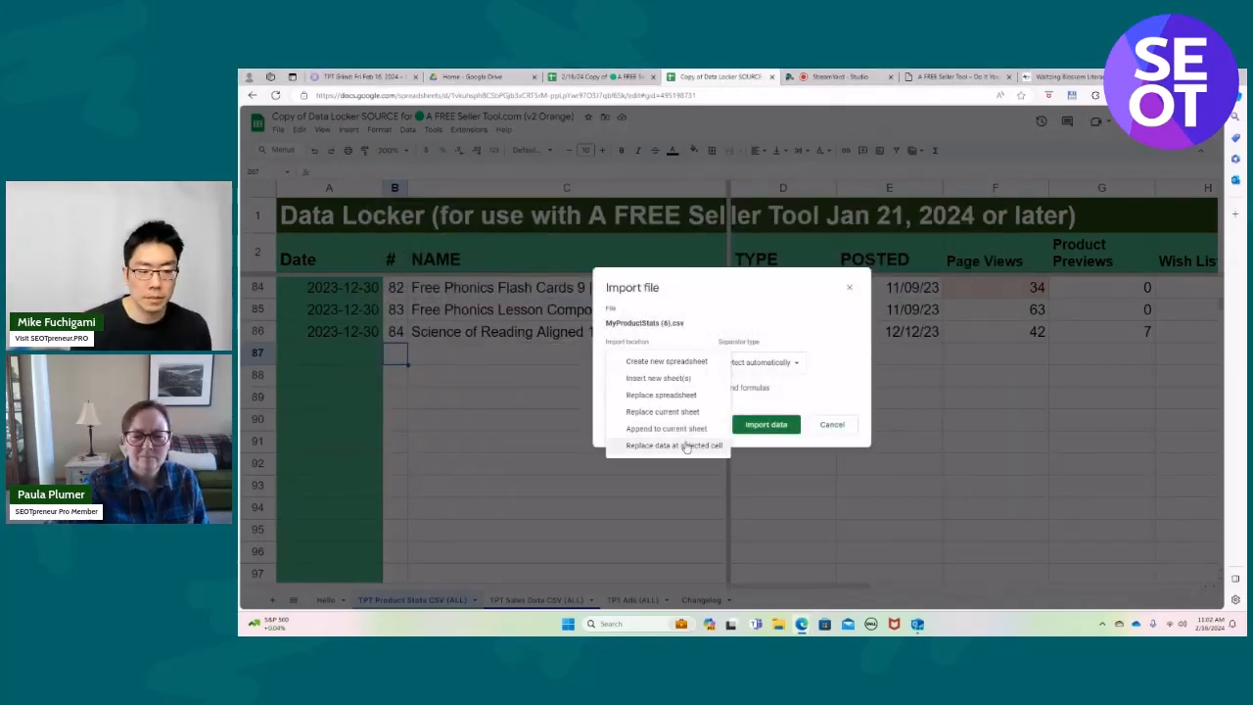
left_click(686, 445)
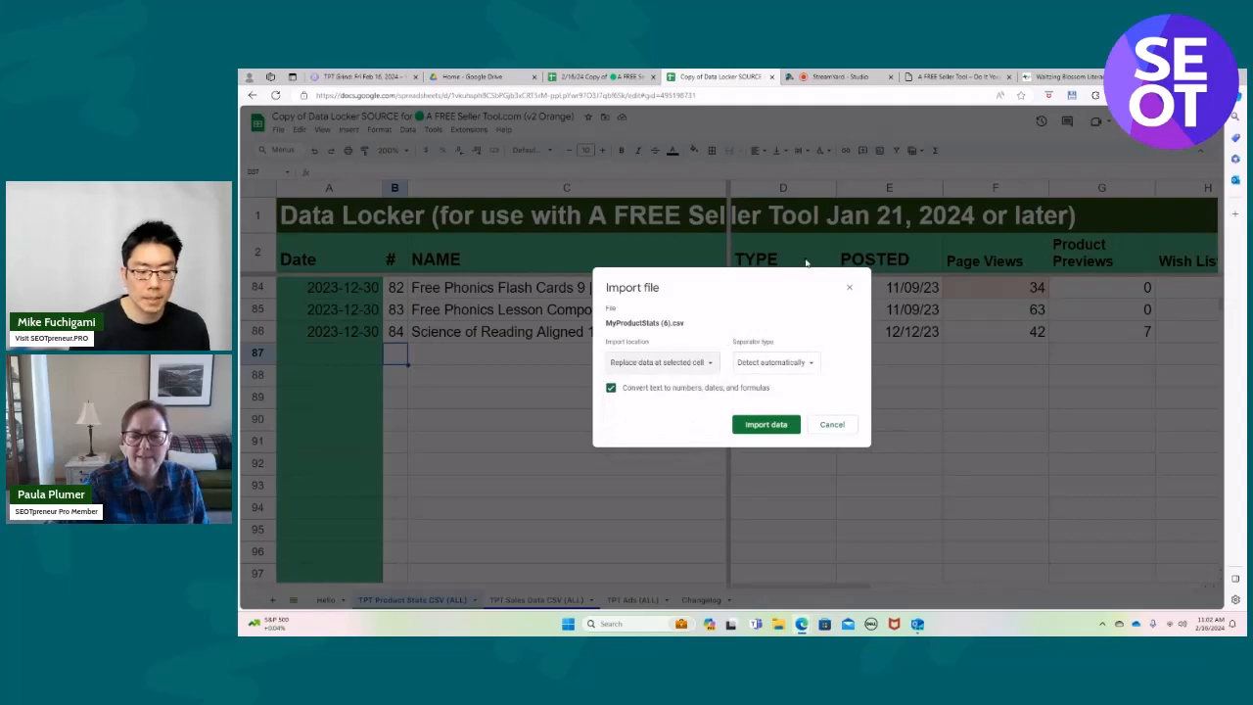
left_click(772, 427)
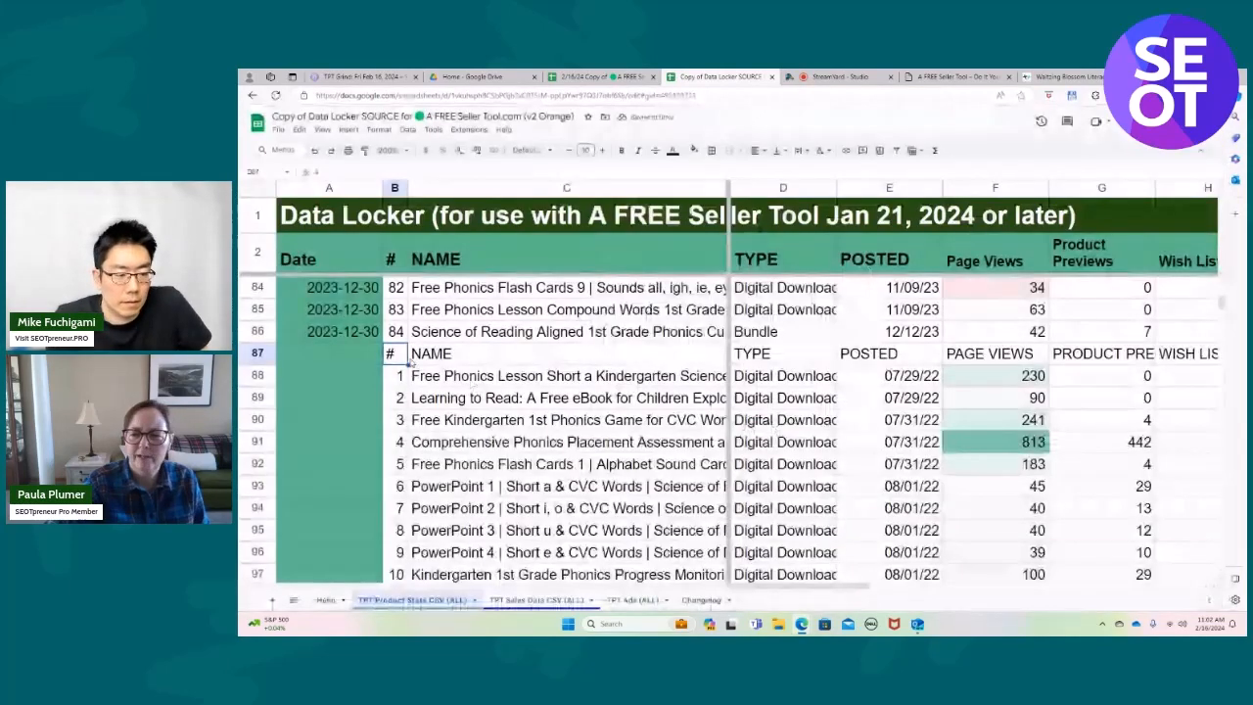
Delete row 87, which holds the duplicate column headers from the second product stats import.
left_click(278, 130)
mouse_move(298, 130)
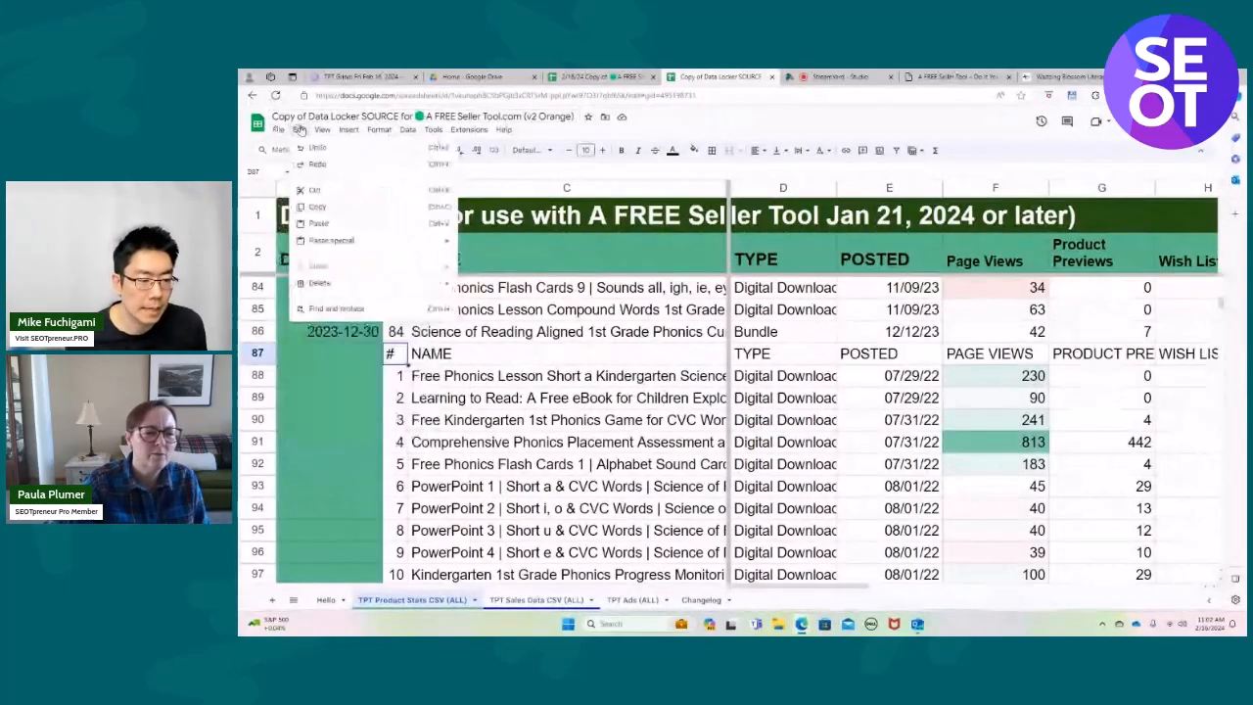
left_click(400, 360)
right_click(399, 361)
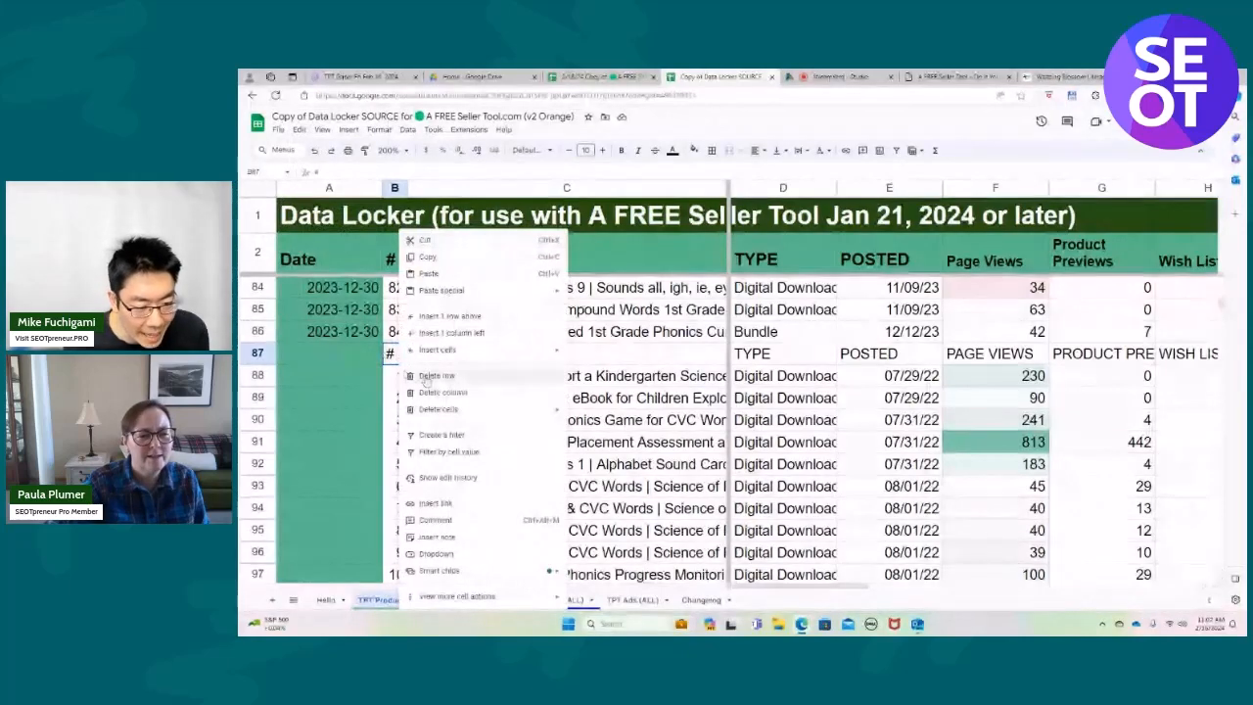
left_click(260, 355)
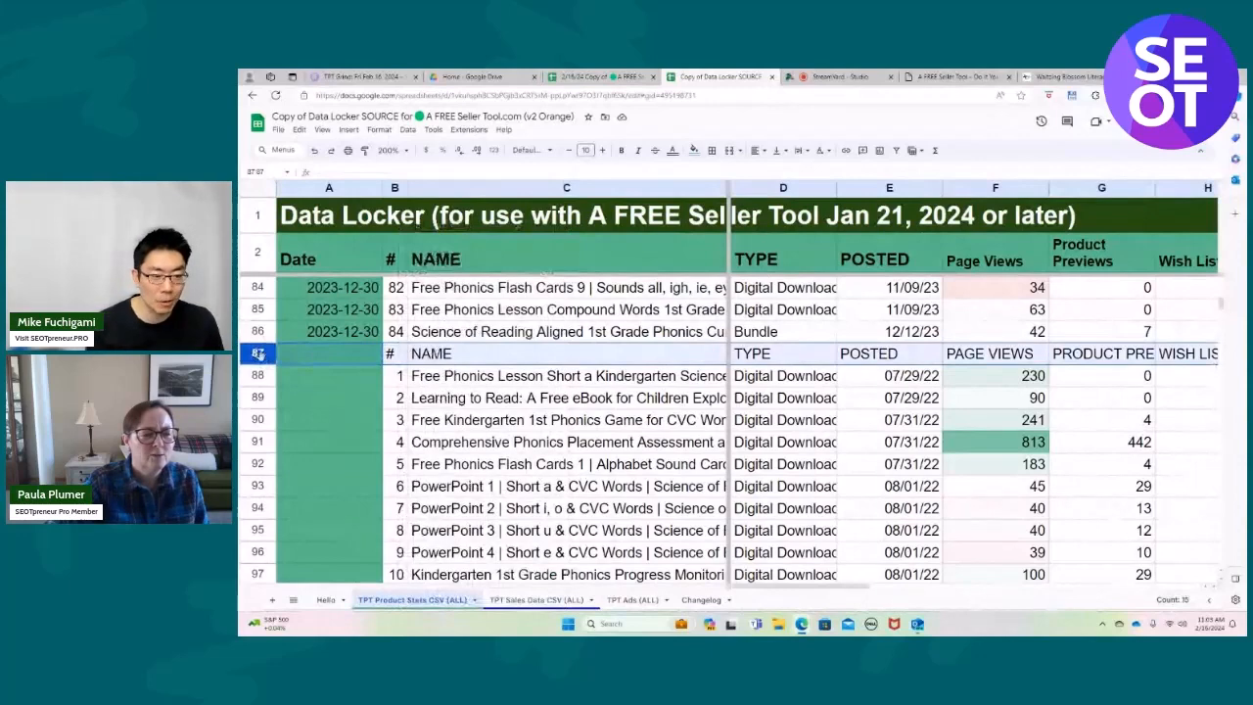
right_click(257, 354)
Enter the date 1/20/2024 in cell A87 for the first product of the second import.
left_click(332, 352)
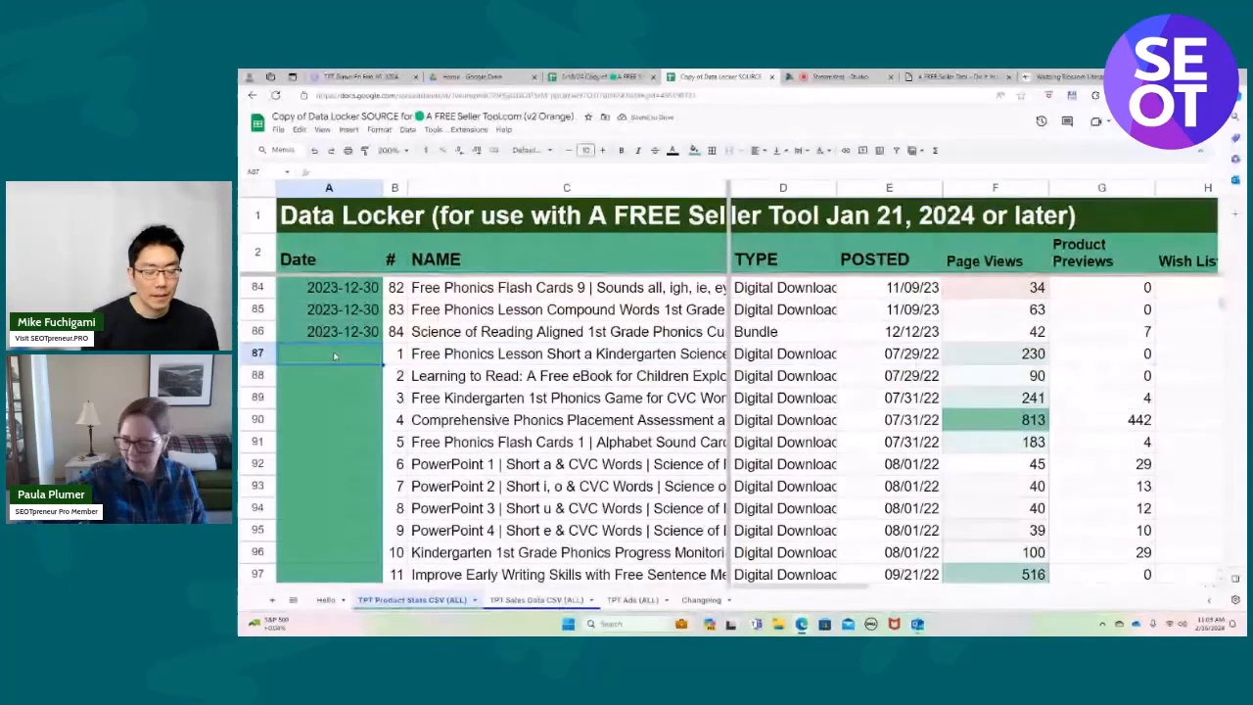
type("1/20/2024")
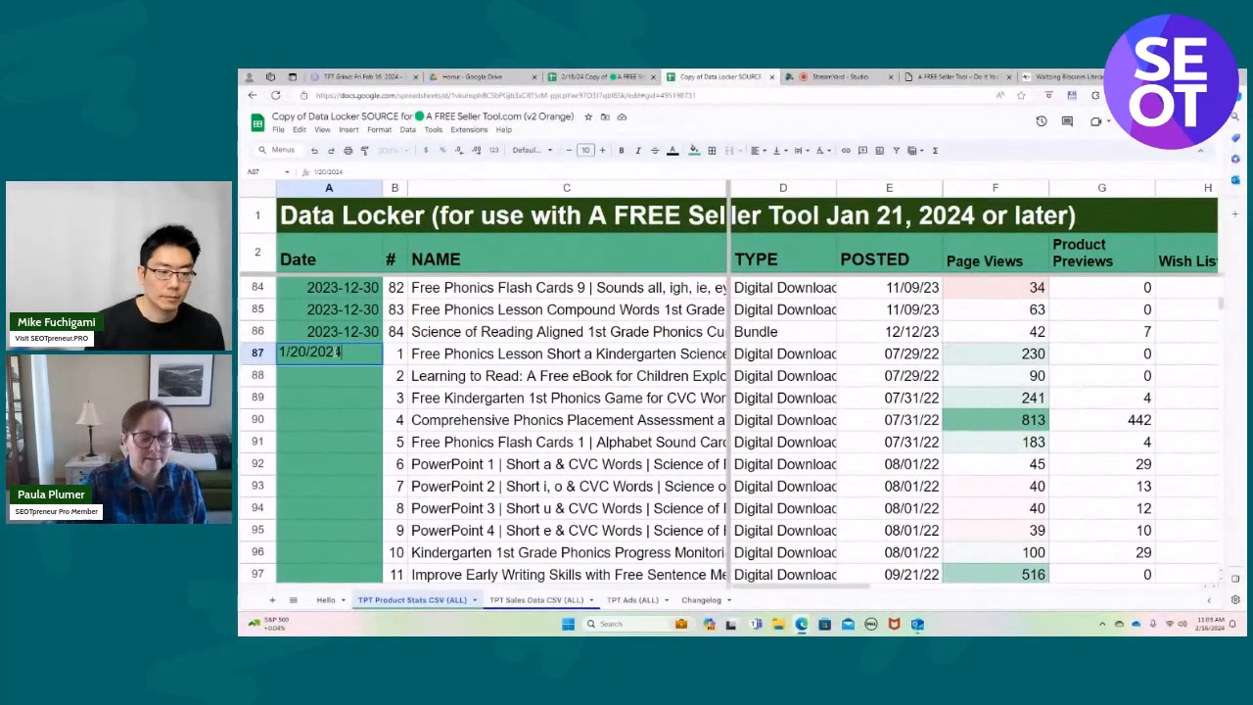
left_click(340, 380)
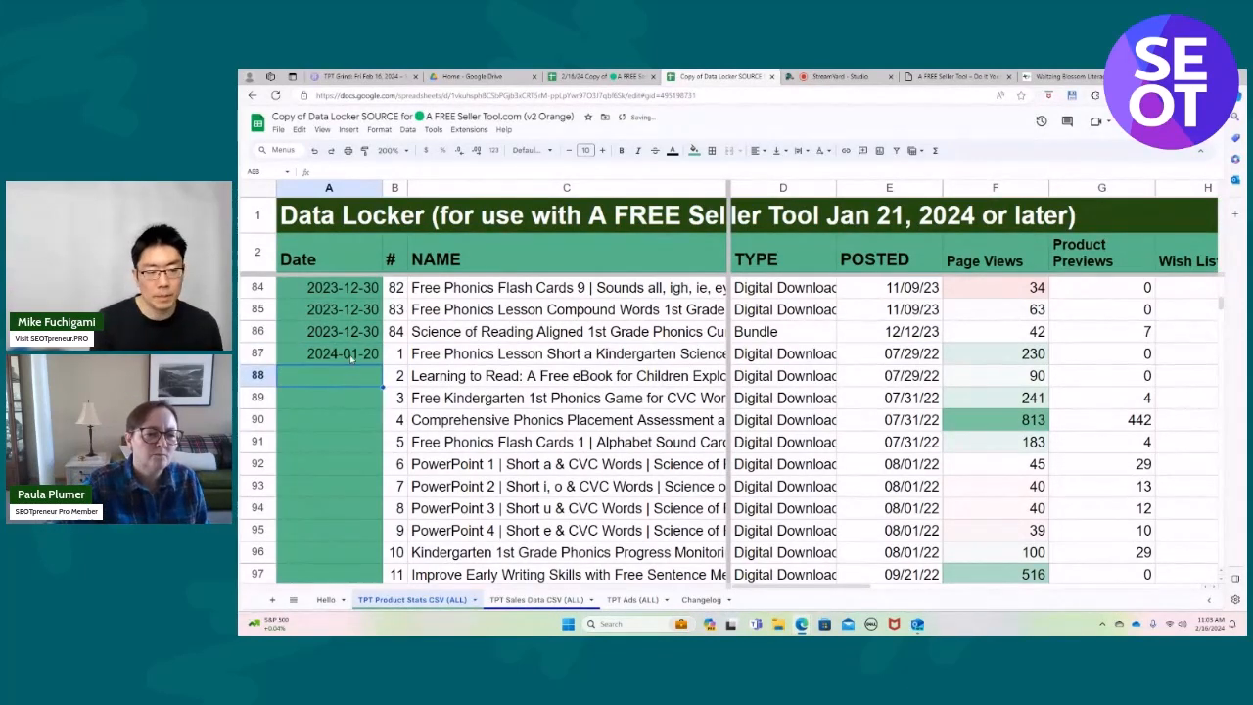
Fill the date in A87 down the Date column through A174, the last product row.
left_click(350, 358)
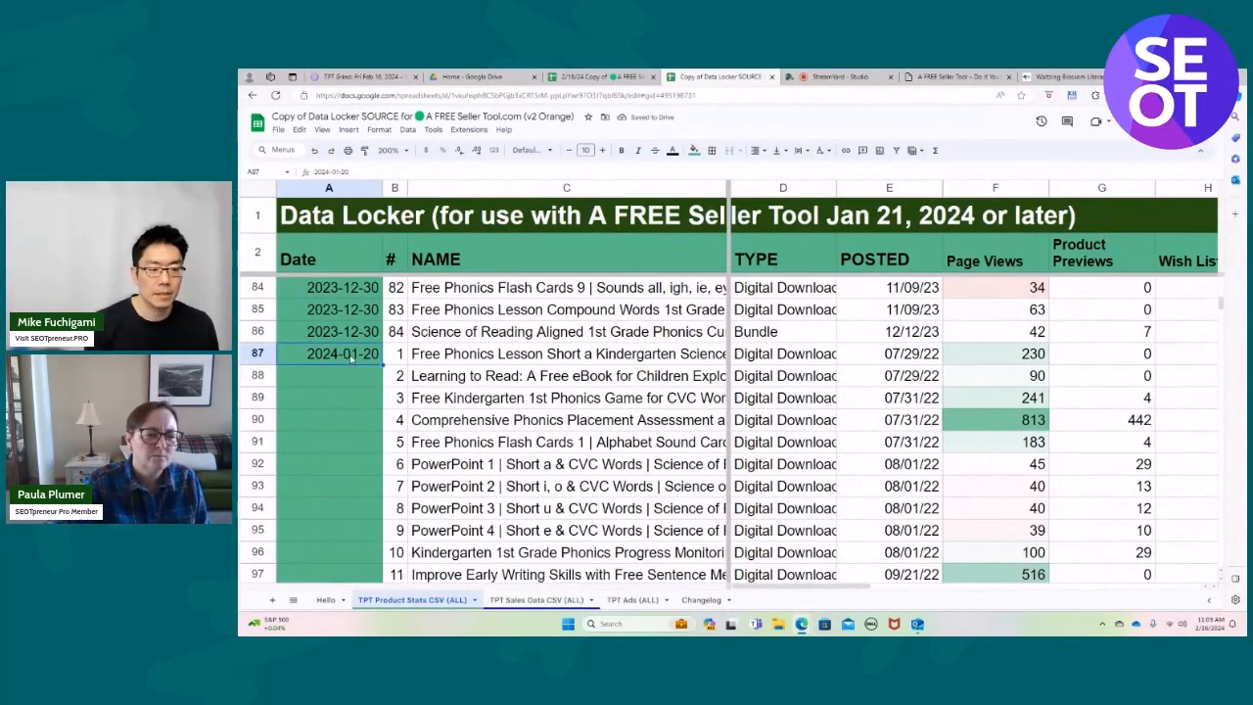
right_click(350, 359)
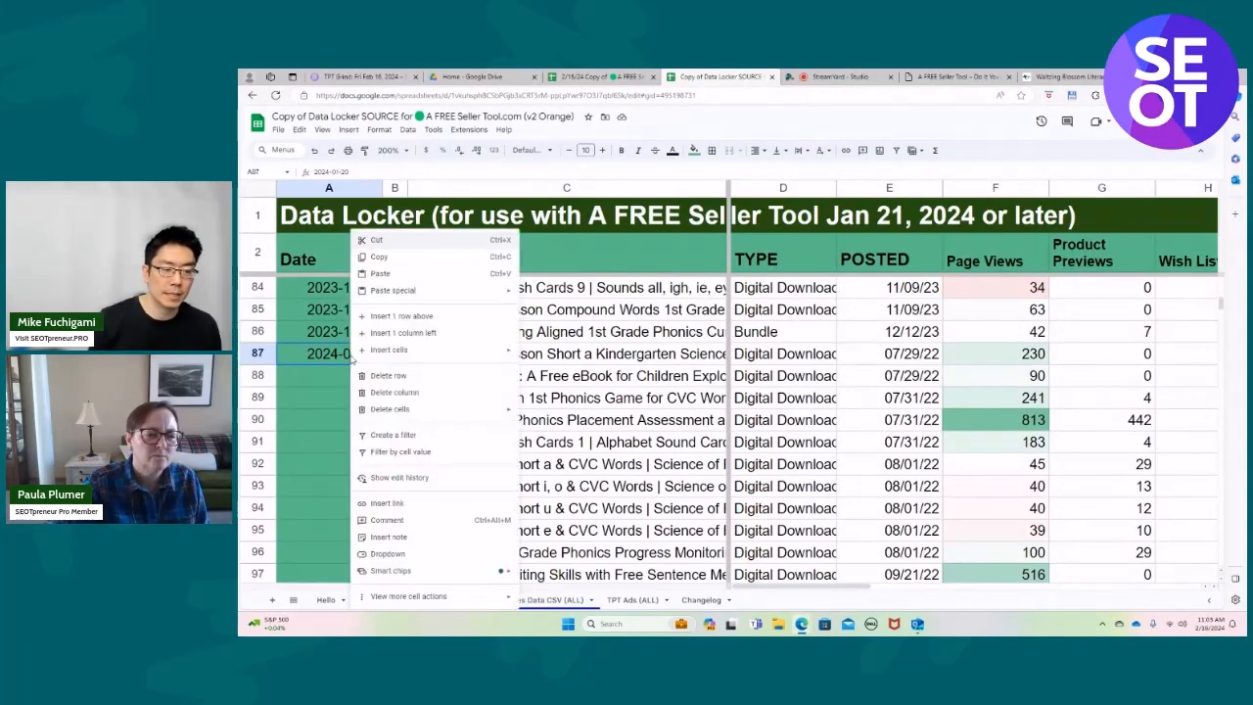
left_click(342, 362)
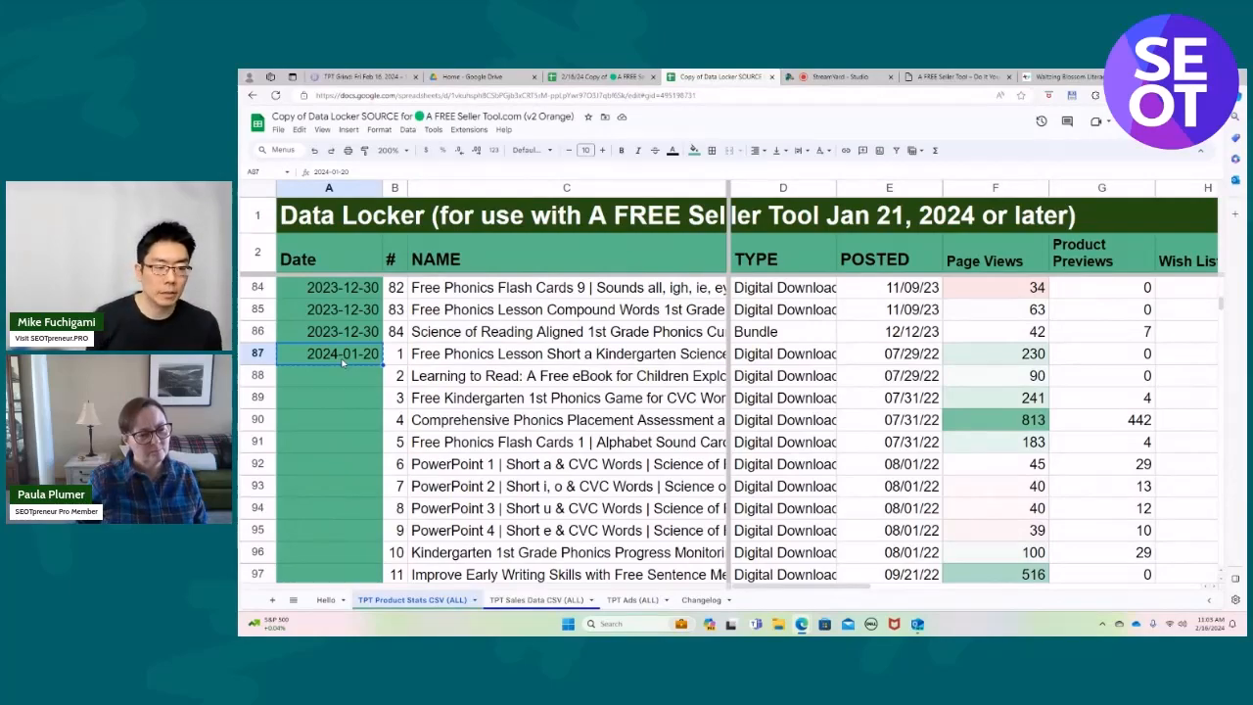
key("shift+Down")
key("shift+Down")
key("shift+Down")
key("shift+Down")
key("shift+Down")
key("shift+Down")
key("shift+Down")
key("shift+Down")
key("shift+Down")
key("shift+Down")
key("shift+Down")
key("shift+Down")
key("shift+Down")
key("shift+Down")
key("shift+Down")
key("shift+Down")
key("shift+Down")
key("shift+Down")
key("shift+Down")
key("shift+Down")
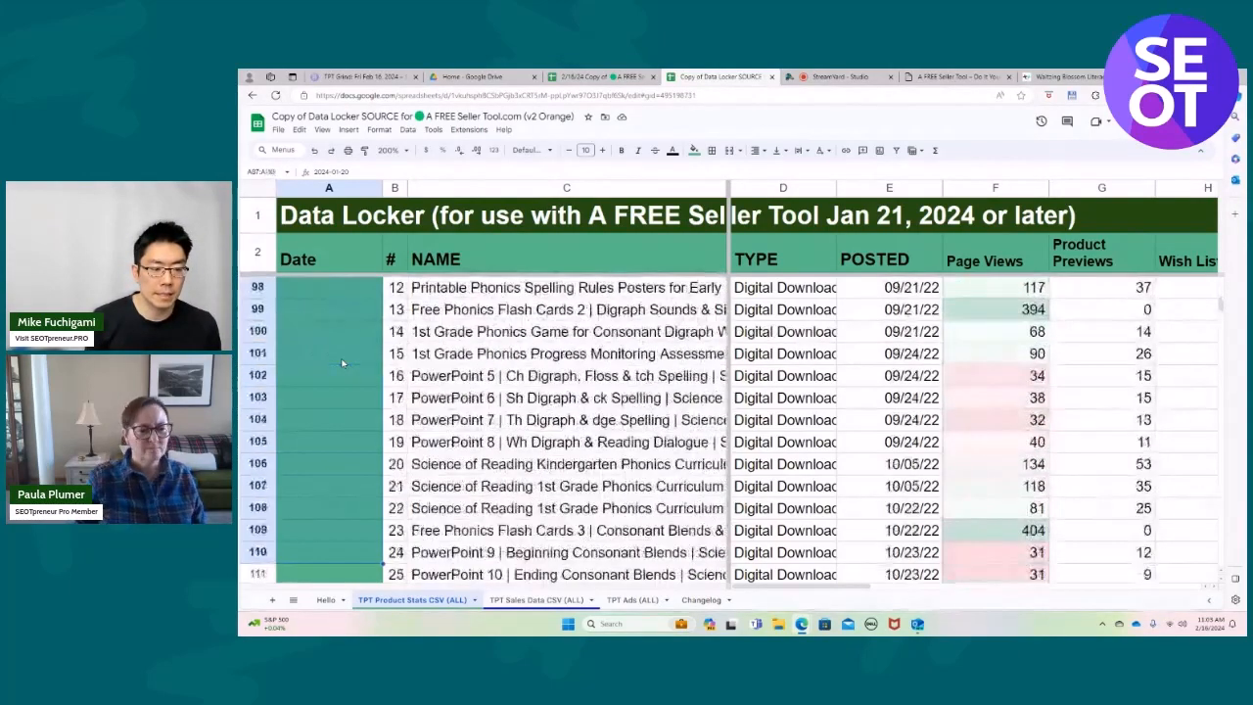
key("shift+Down")
key("shift+Down")
key("shift+Down")
key("shift+Down")
key("shift+Down")
key("shift+Down")
key("shift+Down")
key("shift+Down")
key("shift+Down")
key("shift+Down")
key("shift+Down")
key("shift+Down")
key("shift+Down")
key("shift+Down")
key("shift+Down")
key("shift+Down")
key("shift+Down")
key("shift+Down")
key("shift+Down")
key("shift+Down")
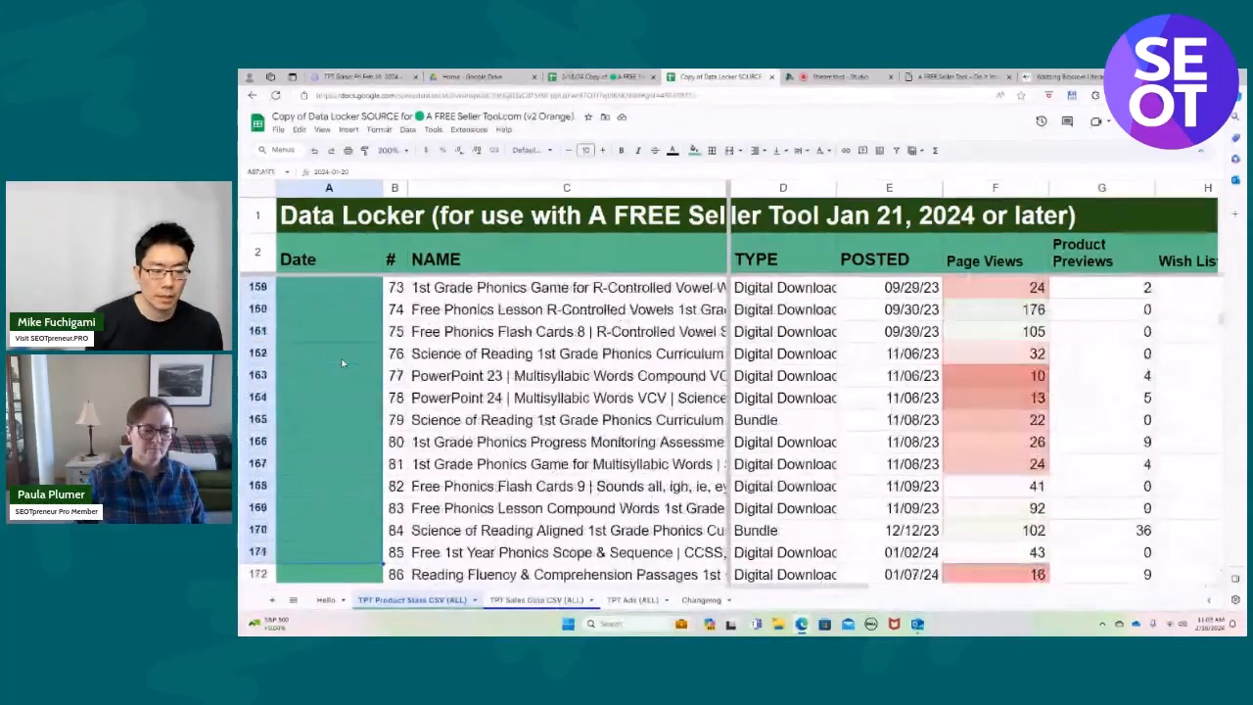
key("shift+Up")
key("shift+Up")
key("shift+Up")
key("shift+Up")
key("shift+Up")
key("shift+Up")
key("shift+Up")
key("shift+Up")
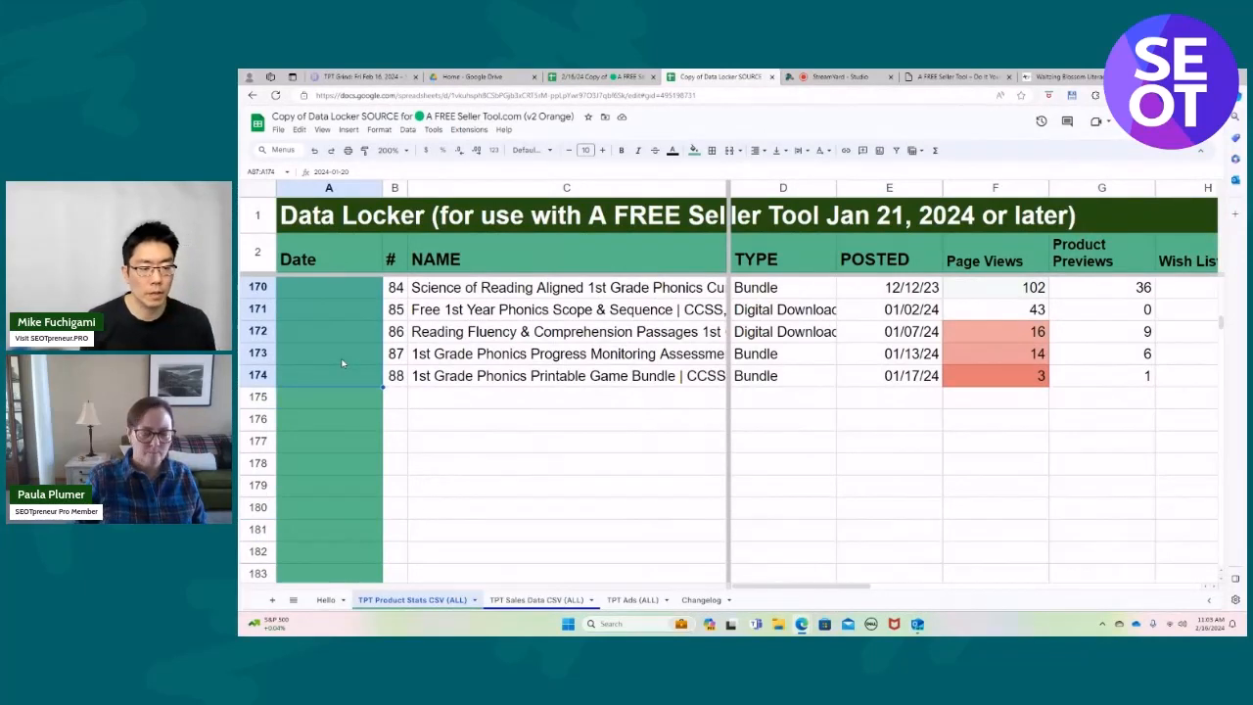
key("ctrl+d")
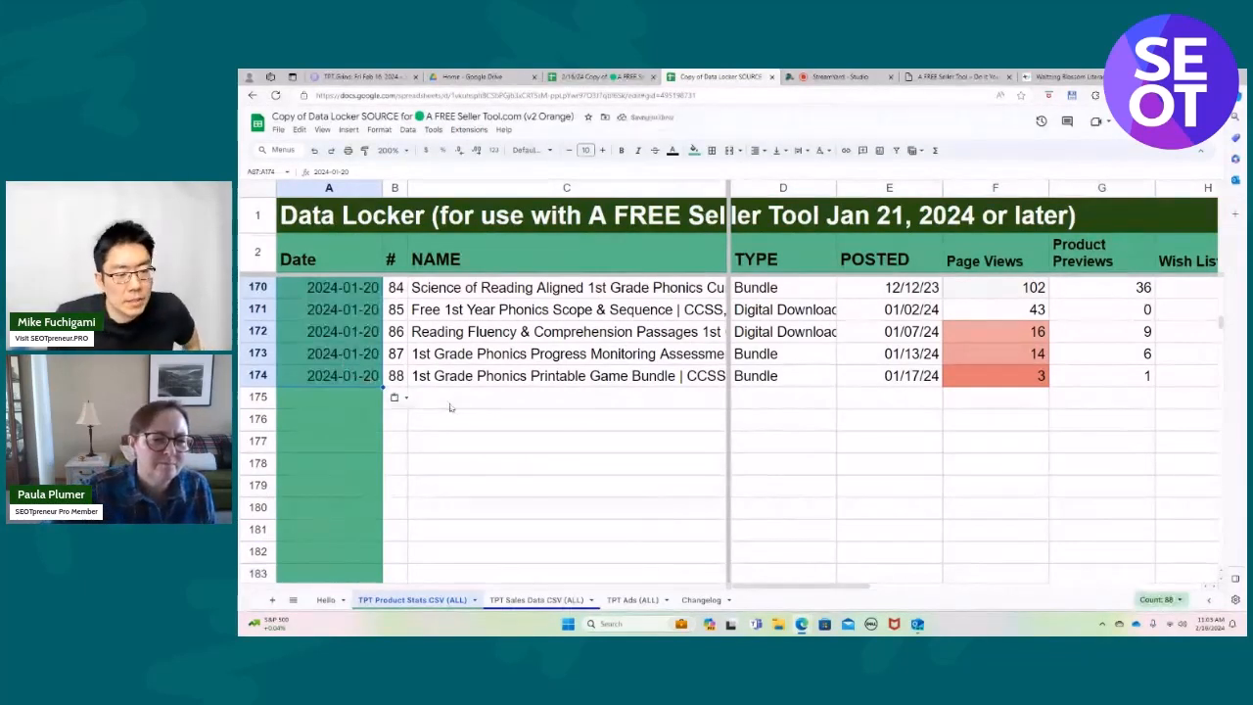
Import MyProductStats (7).csv from the Desktop below the existing product rows, replacing data at selected cell B175.
left_click(392, 402)
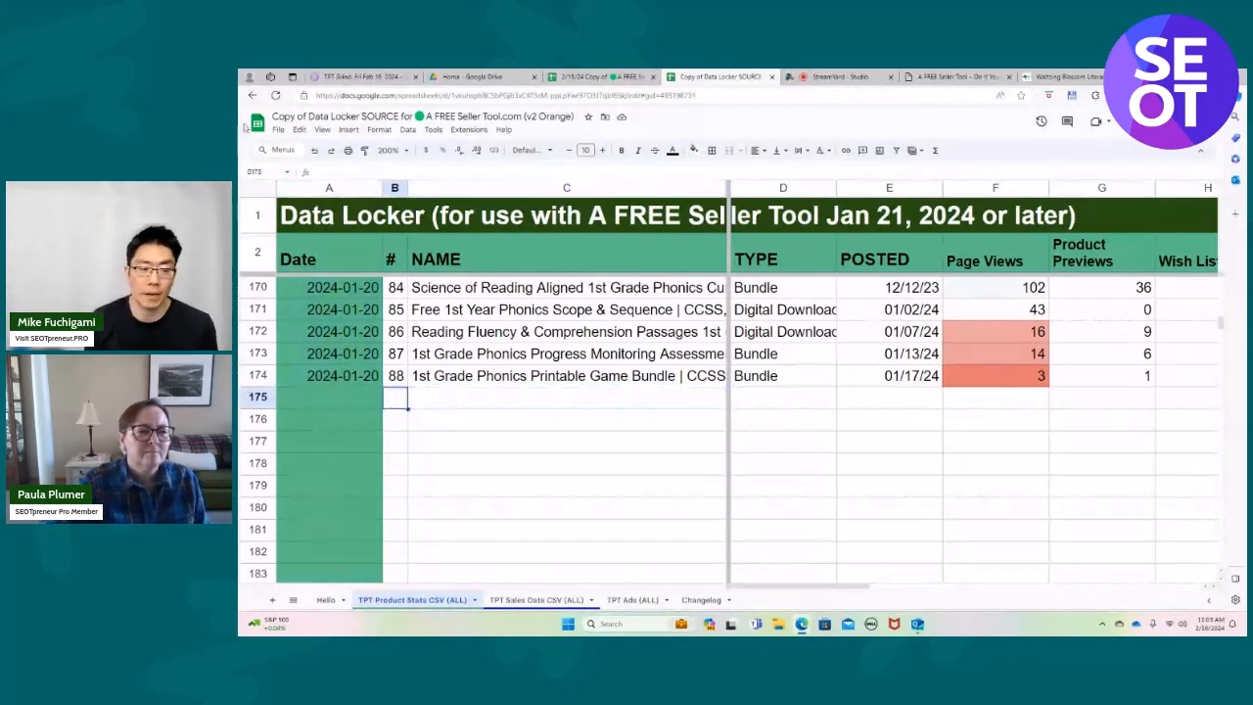
left_click(277, 130)
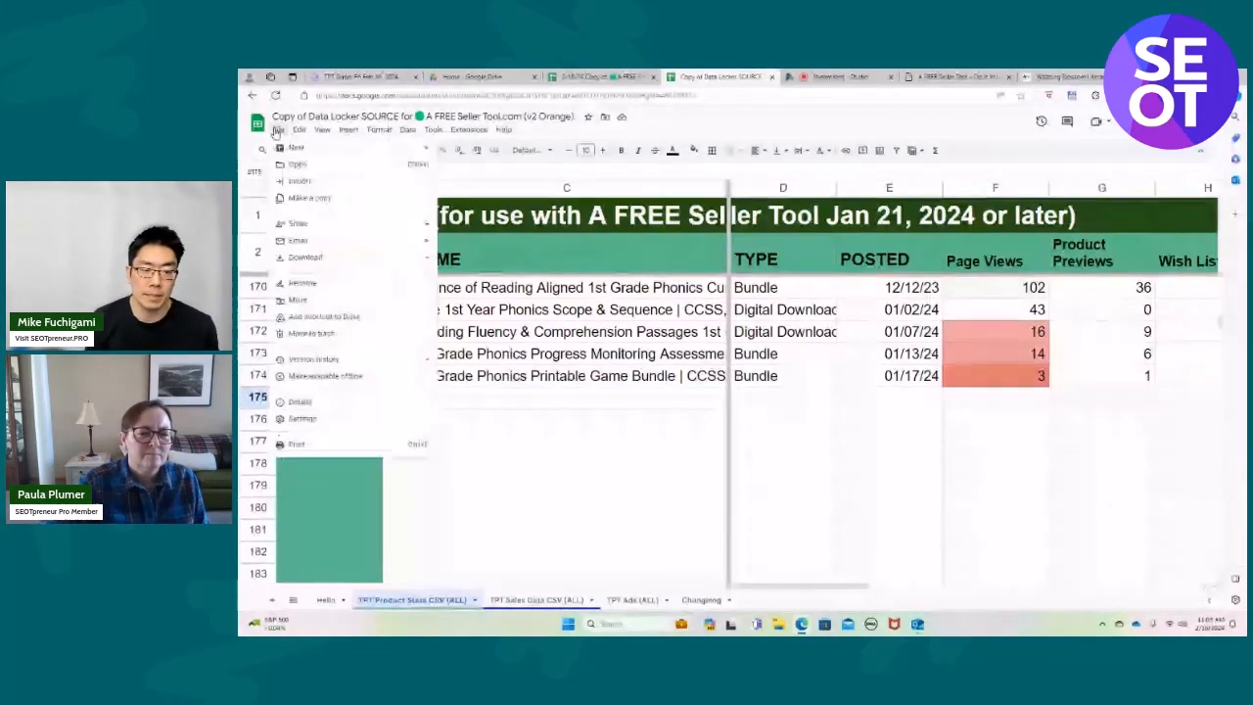
left_click(298, 180)
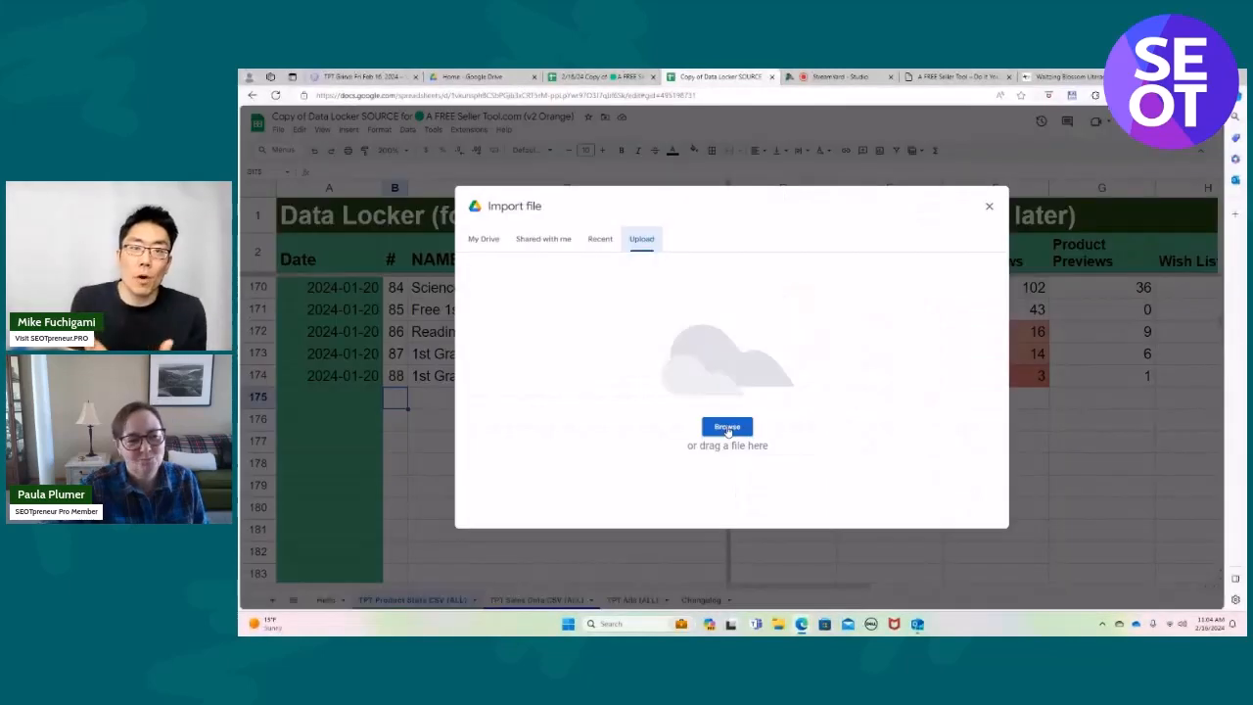
left_click(728, 428)
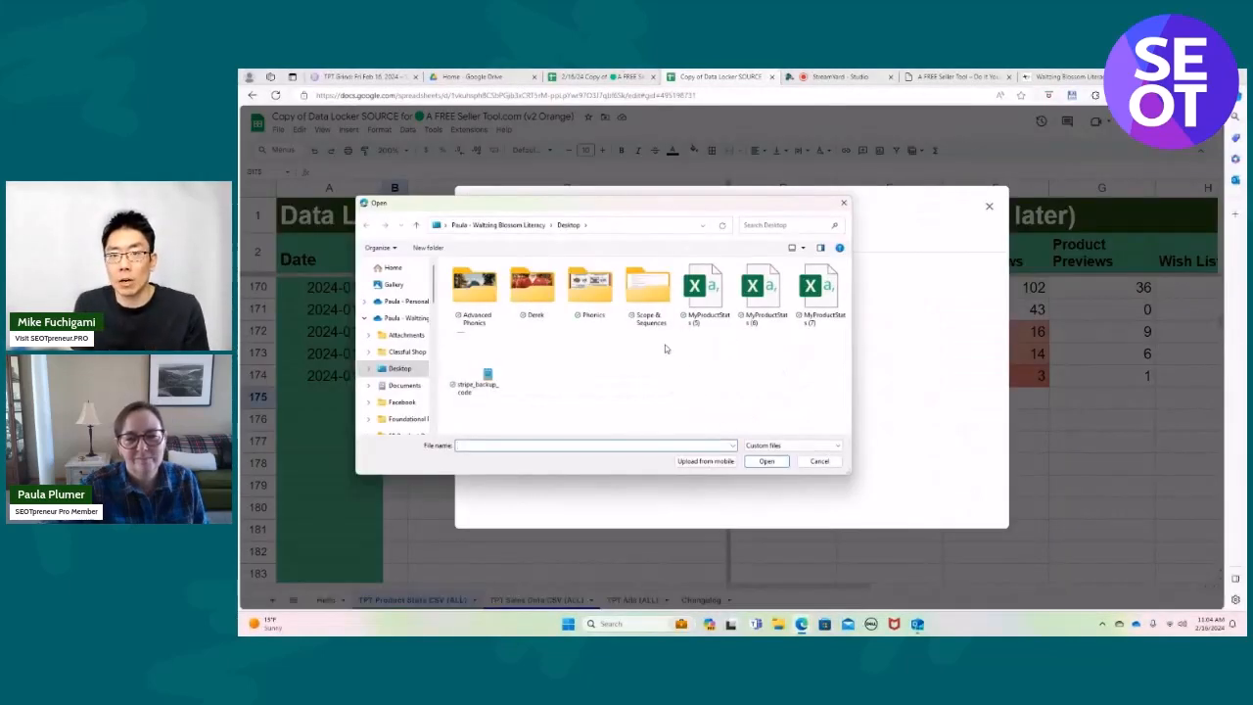
left_click(820, 284)
left_click(771, 461)
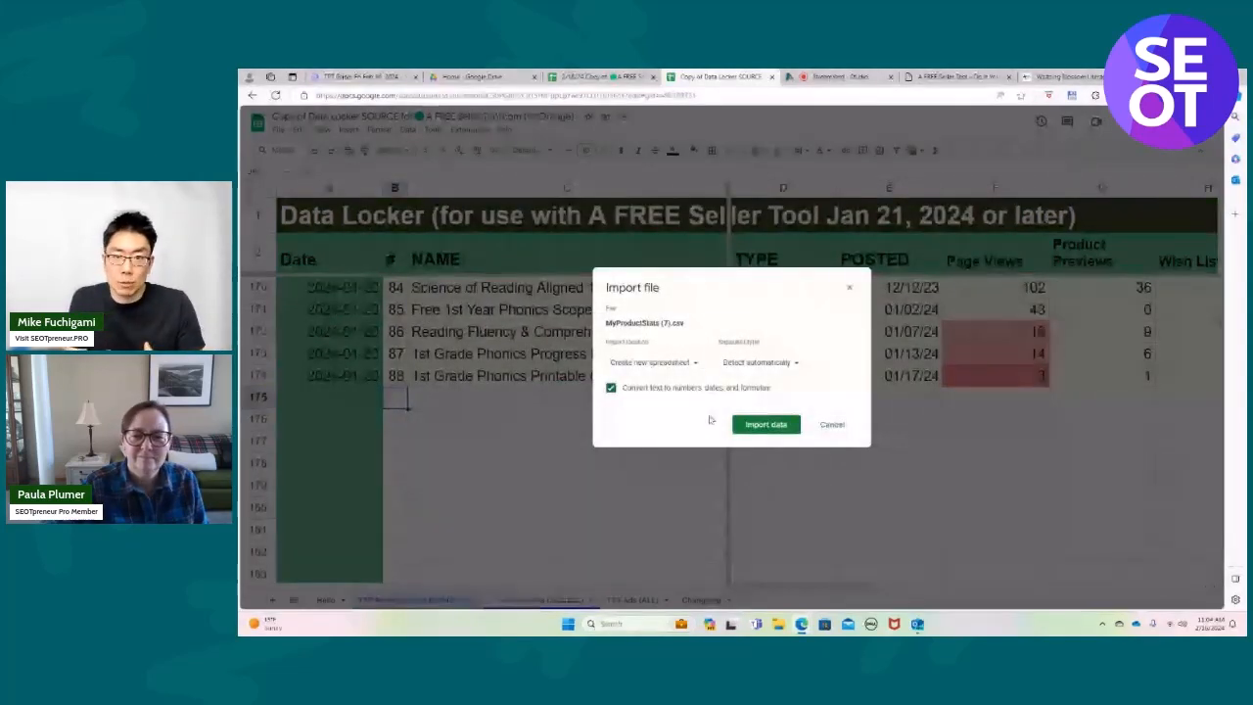
left_click(693, 363)
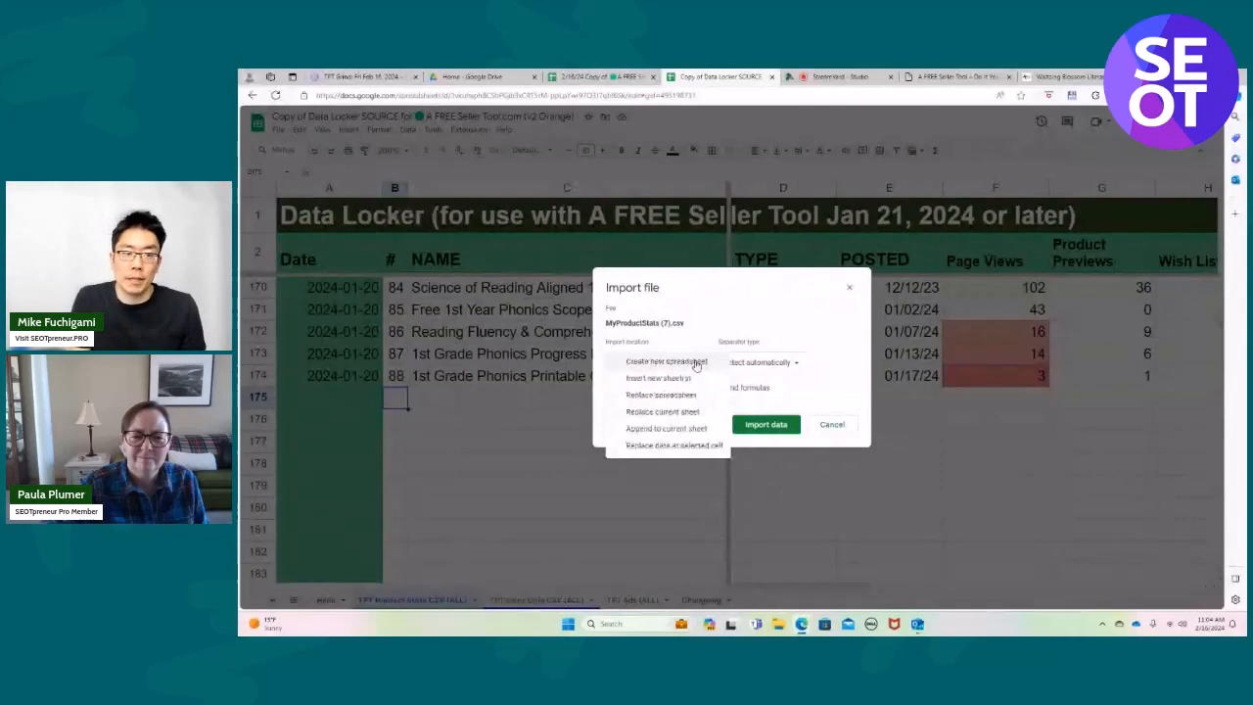
left_click(675, 447)
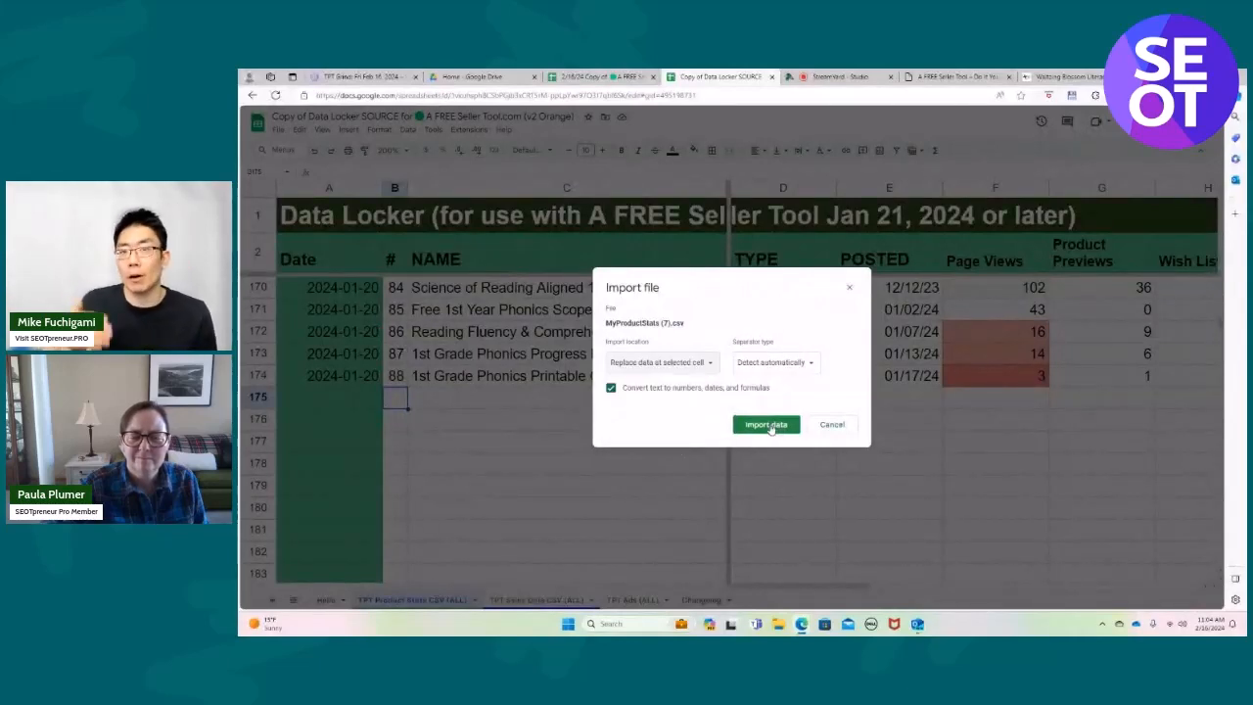
left_click(765, 424)
Delete the duplicate header row 175 and enter the date 2/10/2024 in cell A175 for the first product of the third import.
right_click(262, 396)
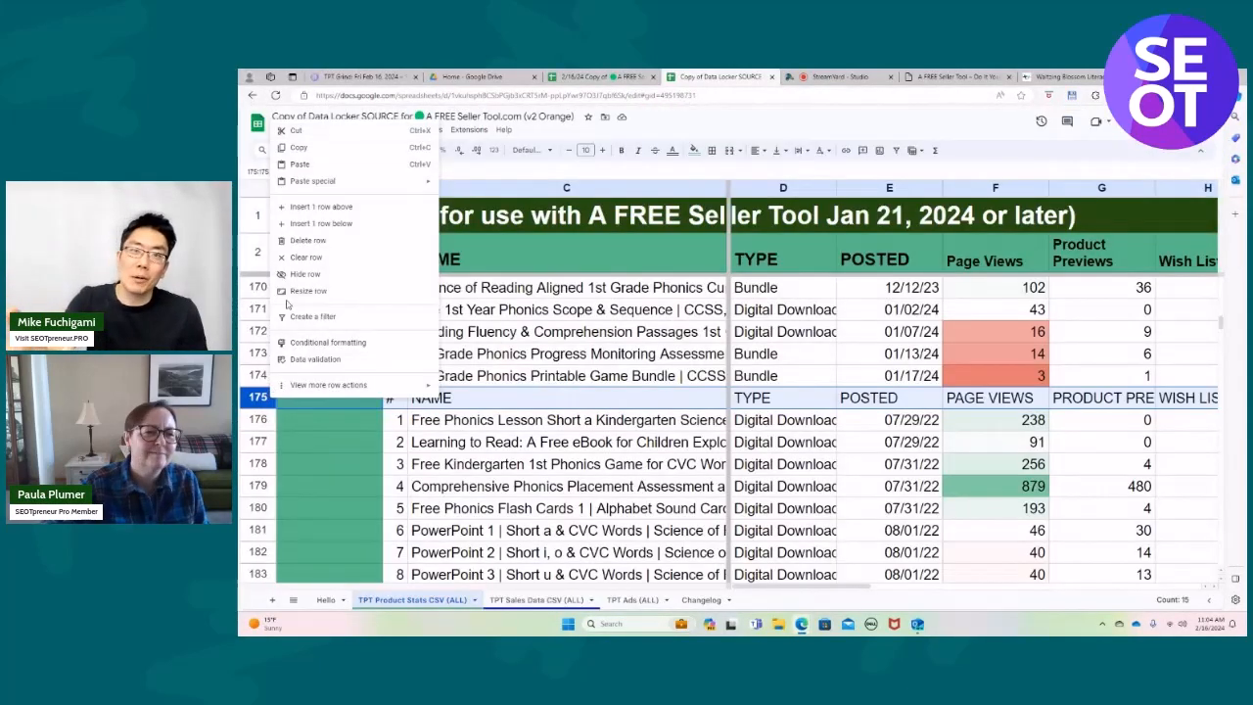
left_click(307, 241)
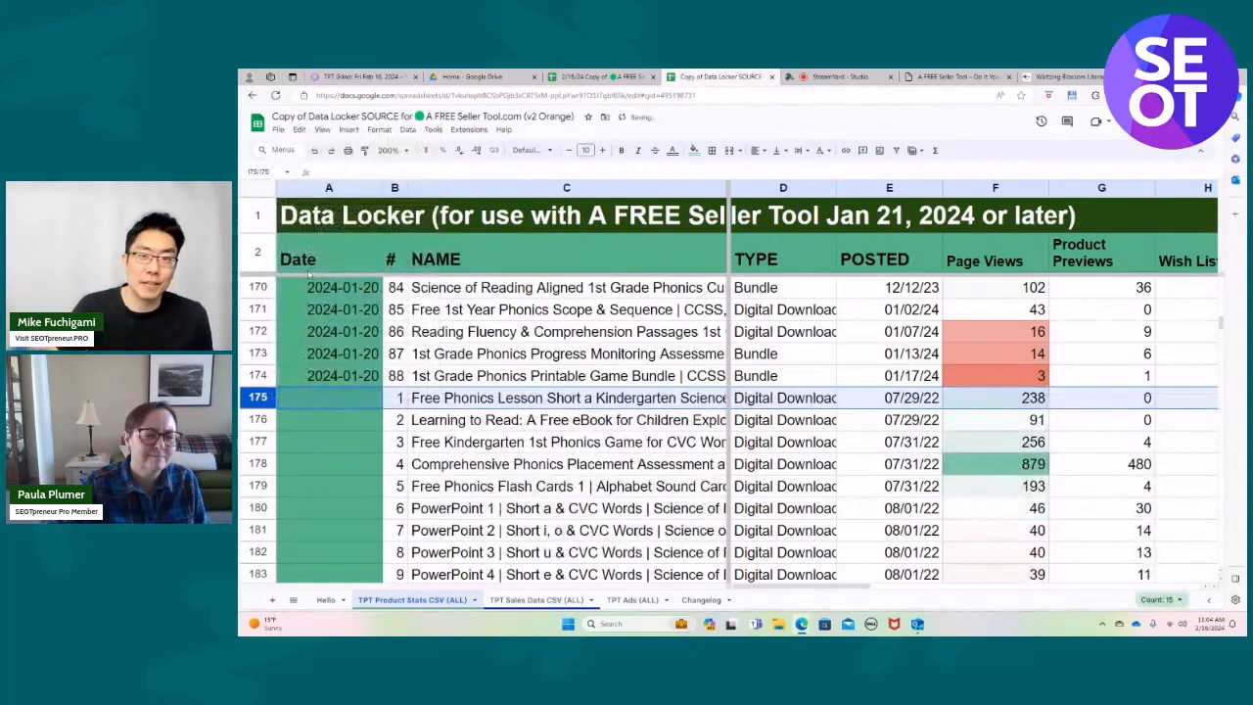
left_click(344, 397)
type("2/10")
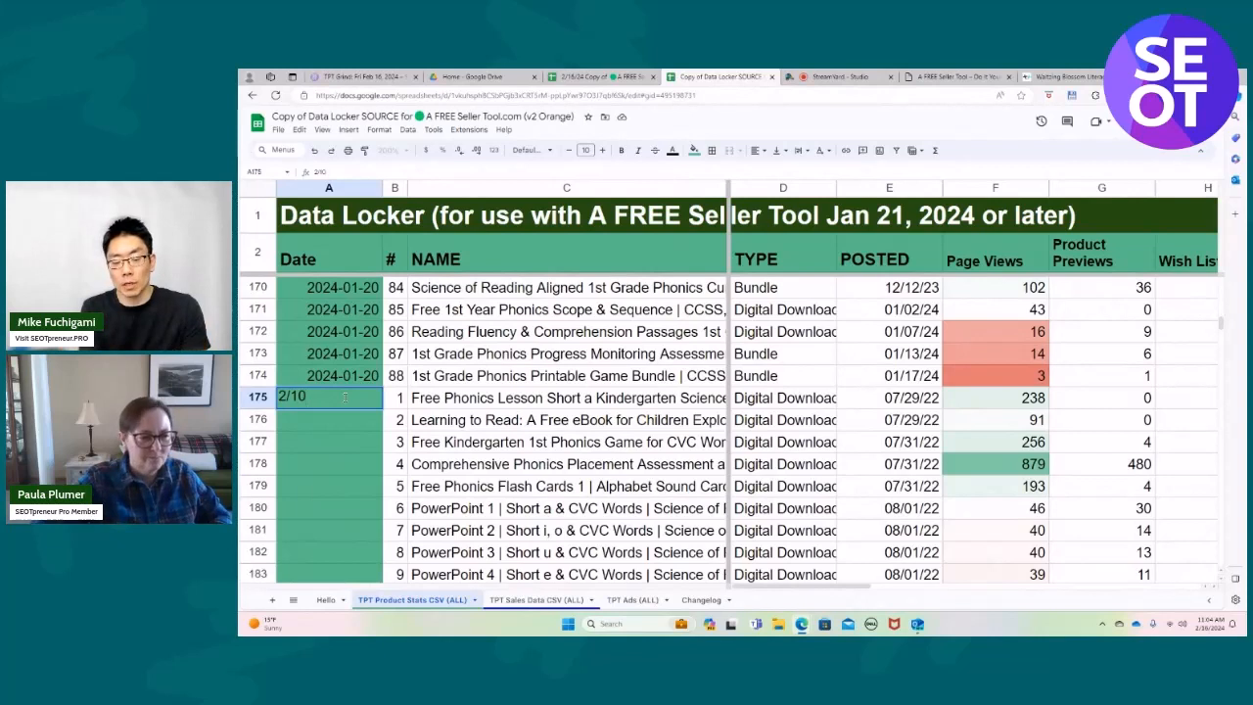
type("/2024")
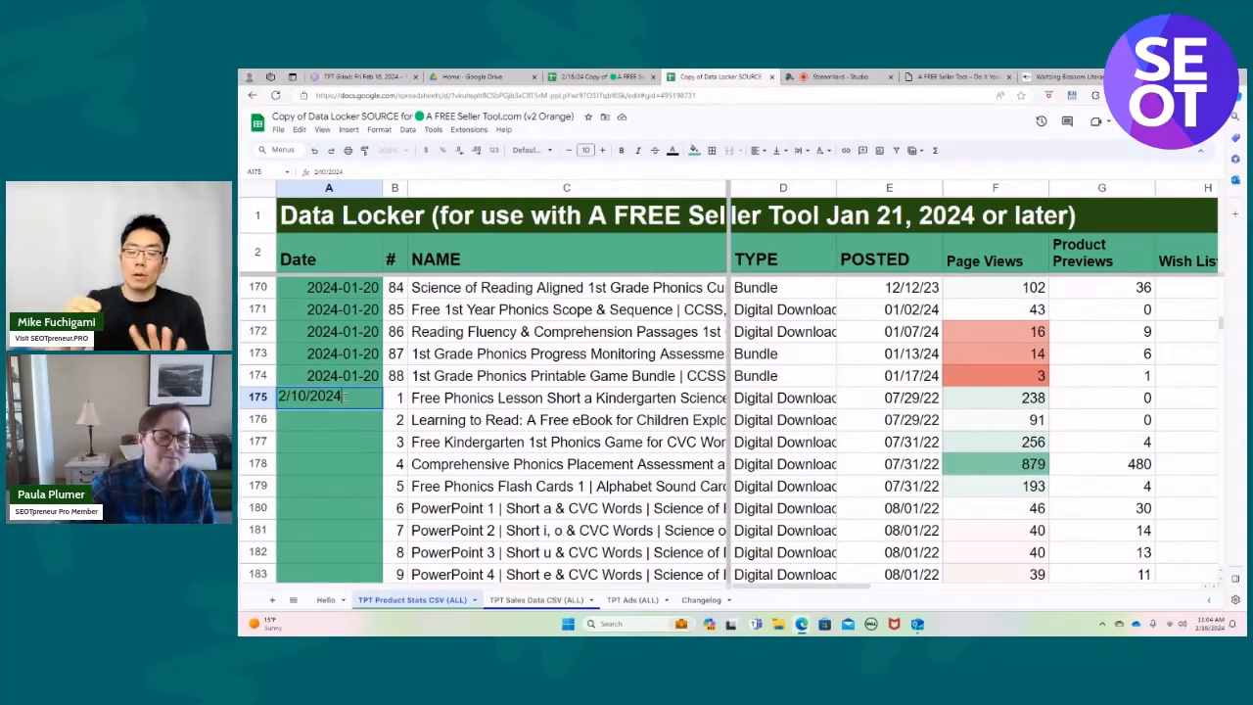
left_click_drag(345, 396, 280, 395)
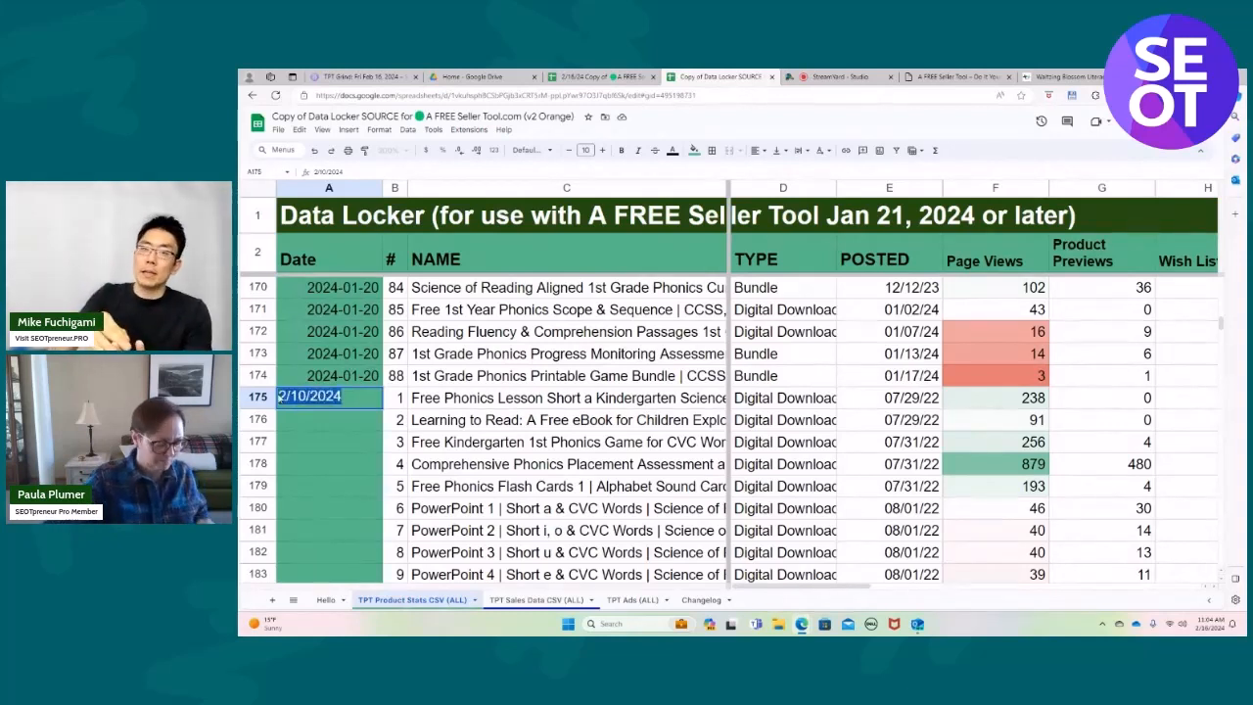
left_click(280, 398)
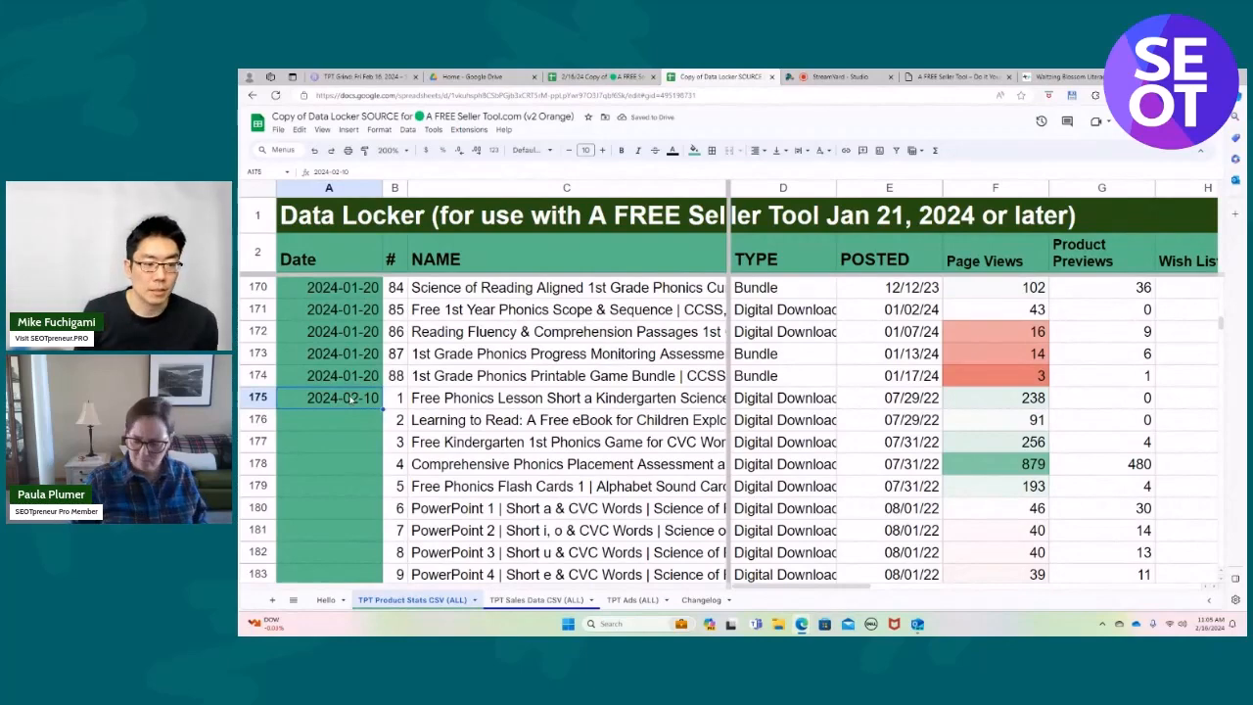
key("shift+Down")
key("shift+Down")
key("shift+Down")
key("shift+Down")
key("shift+Down")
key("shift+Down")
key("shift+Down")
key("shift+Down")
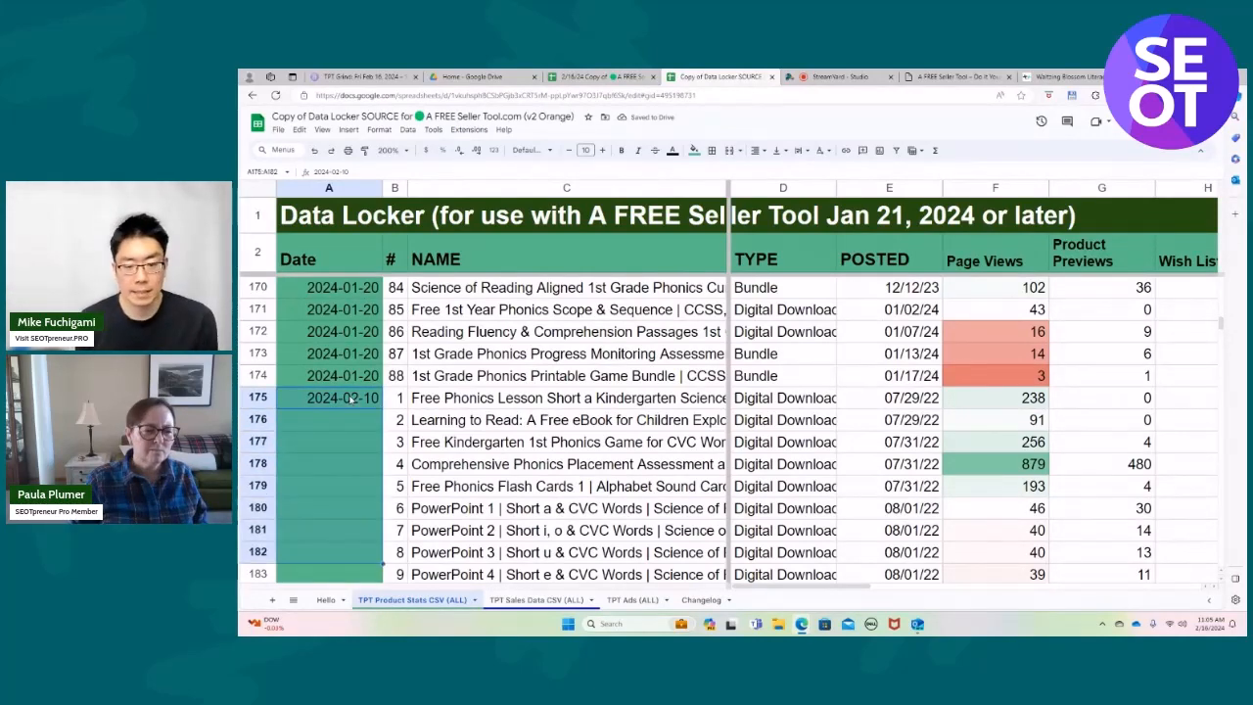
scroll(351, 399, "up", 20)
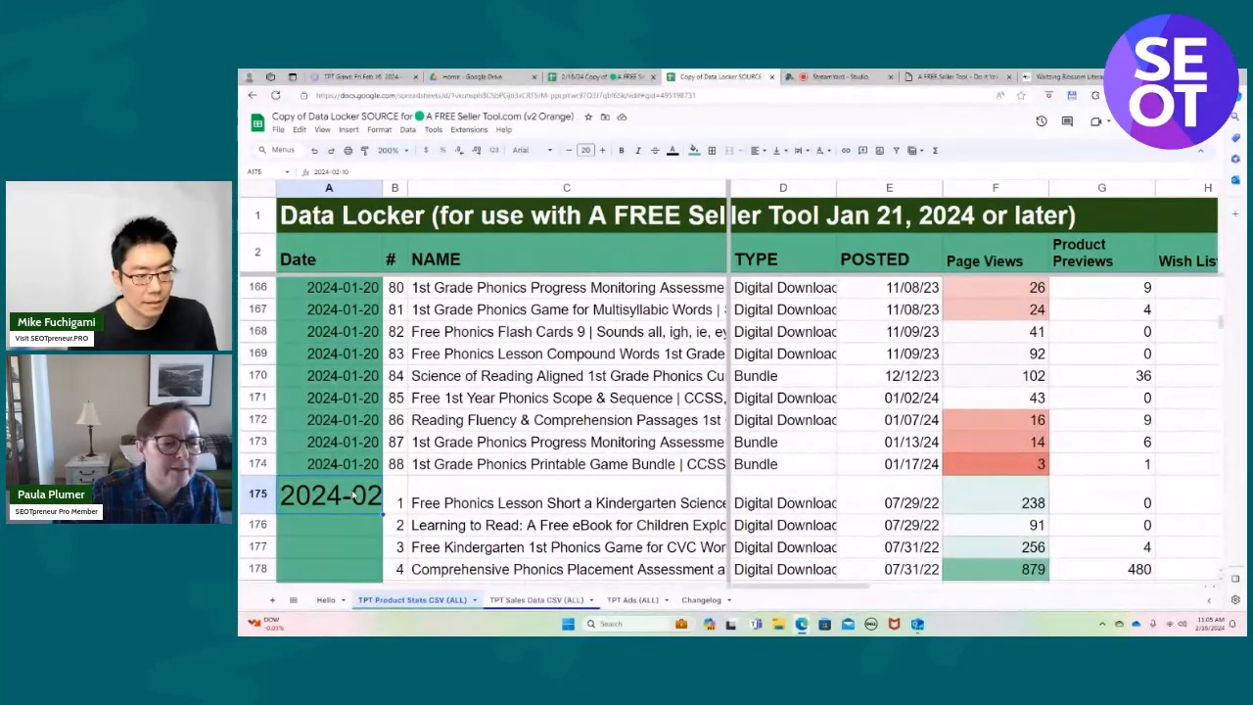
Reduce the font size of the date in cell A175 to 10.
left_click(343, 464)
left_click(343, 495)
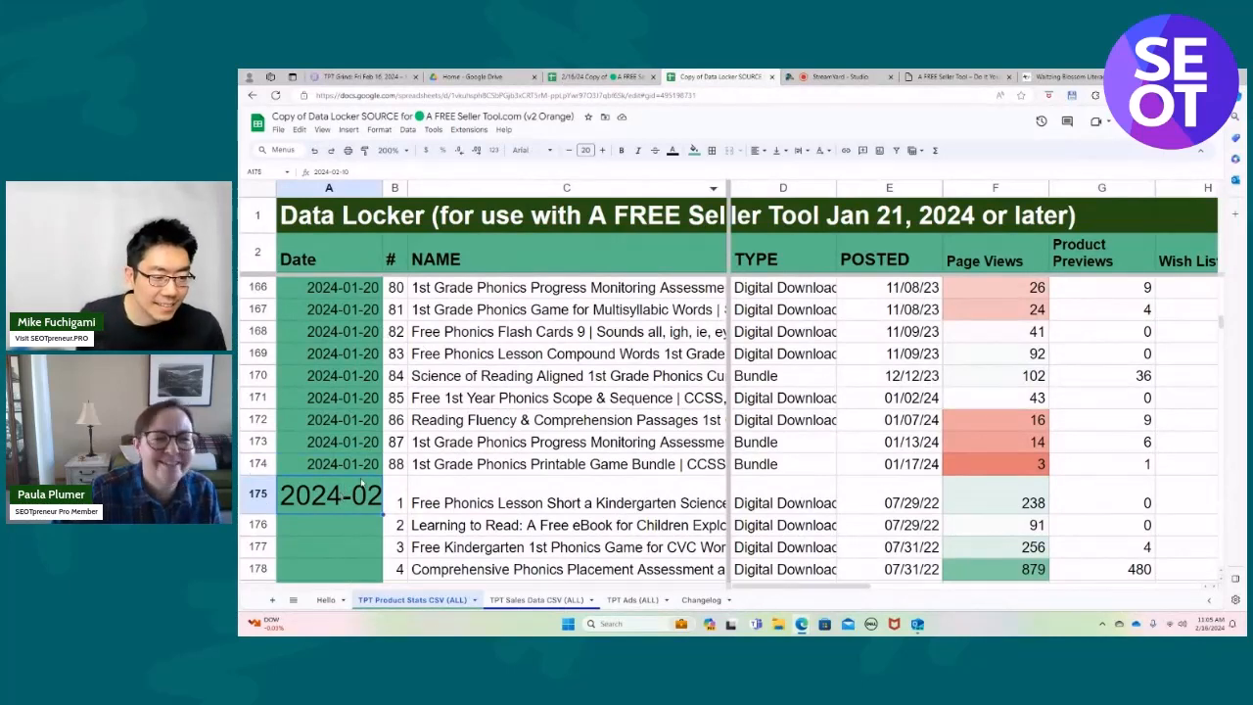
left_click(568, 151)
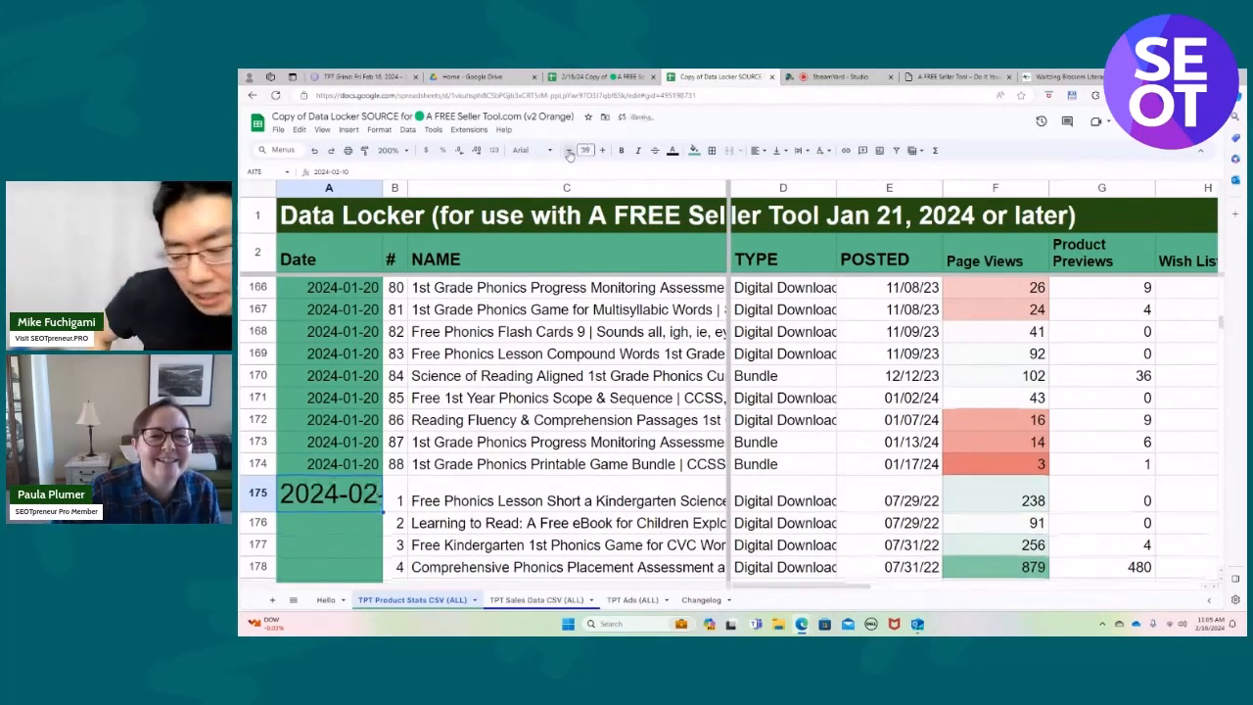
left_click(568, 151)
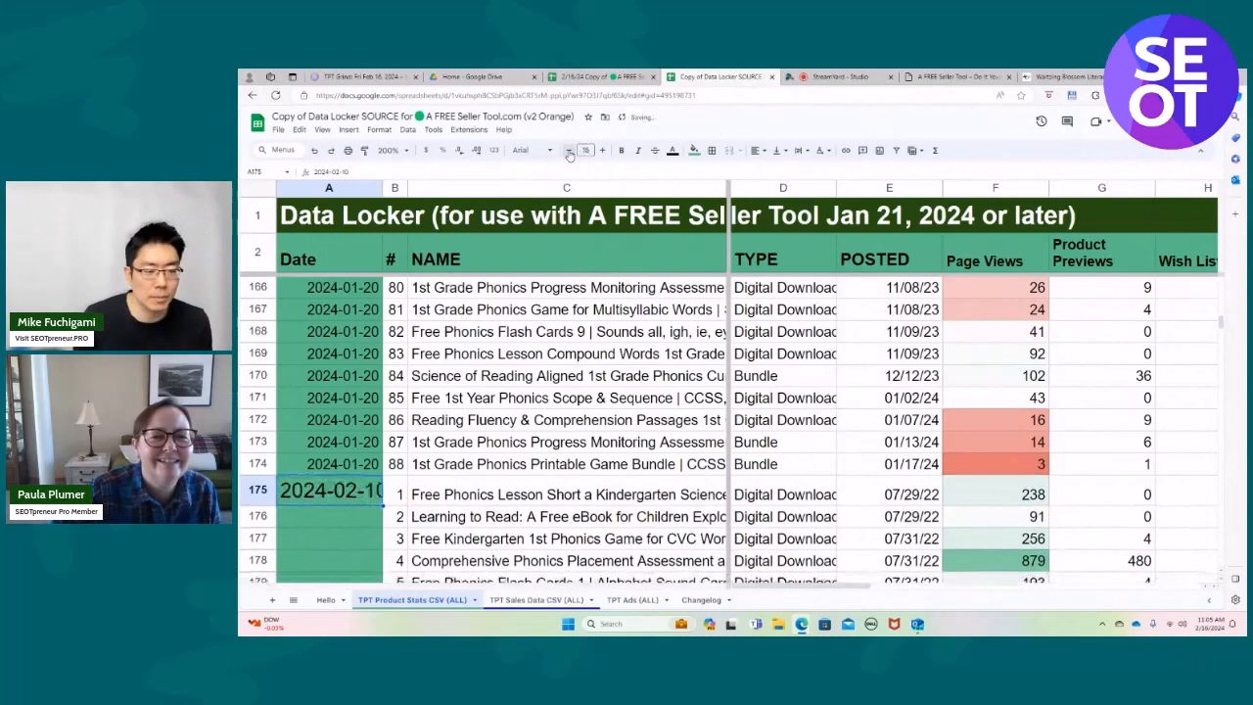
left_click(568, 150)
left_click(568, 150)
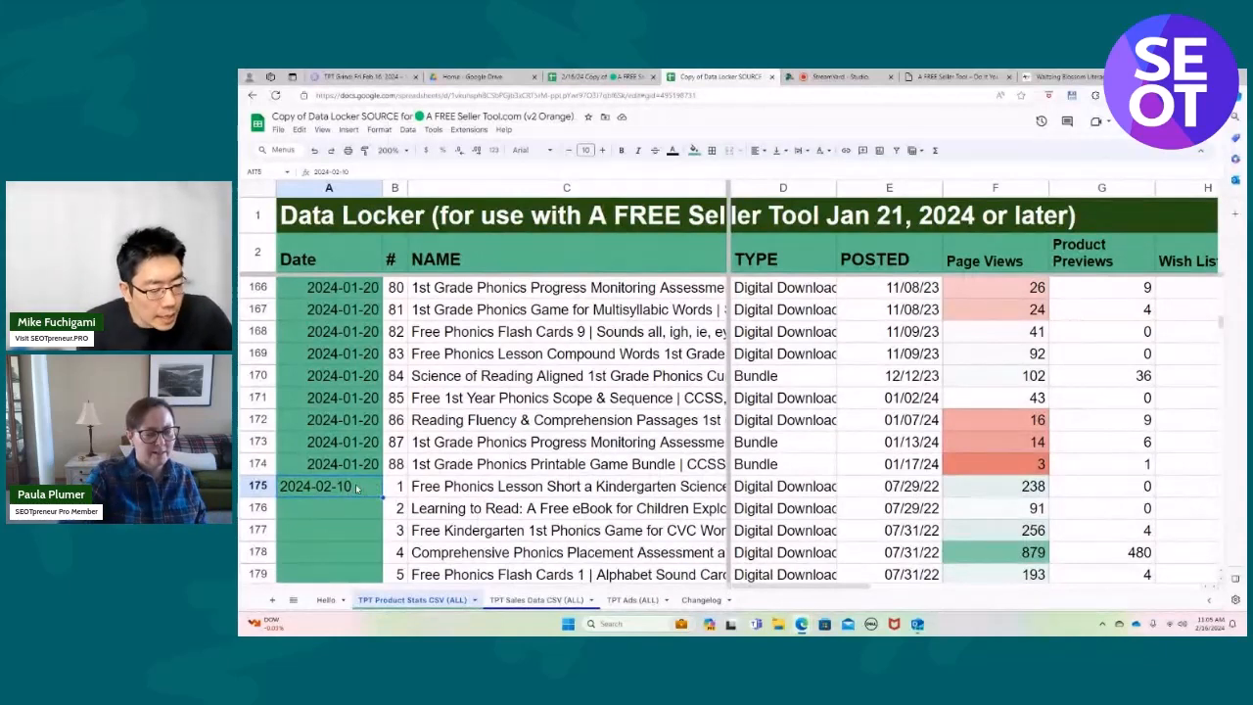
double_click(356, 488)
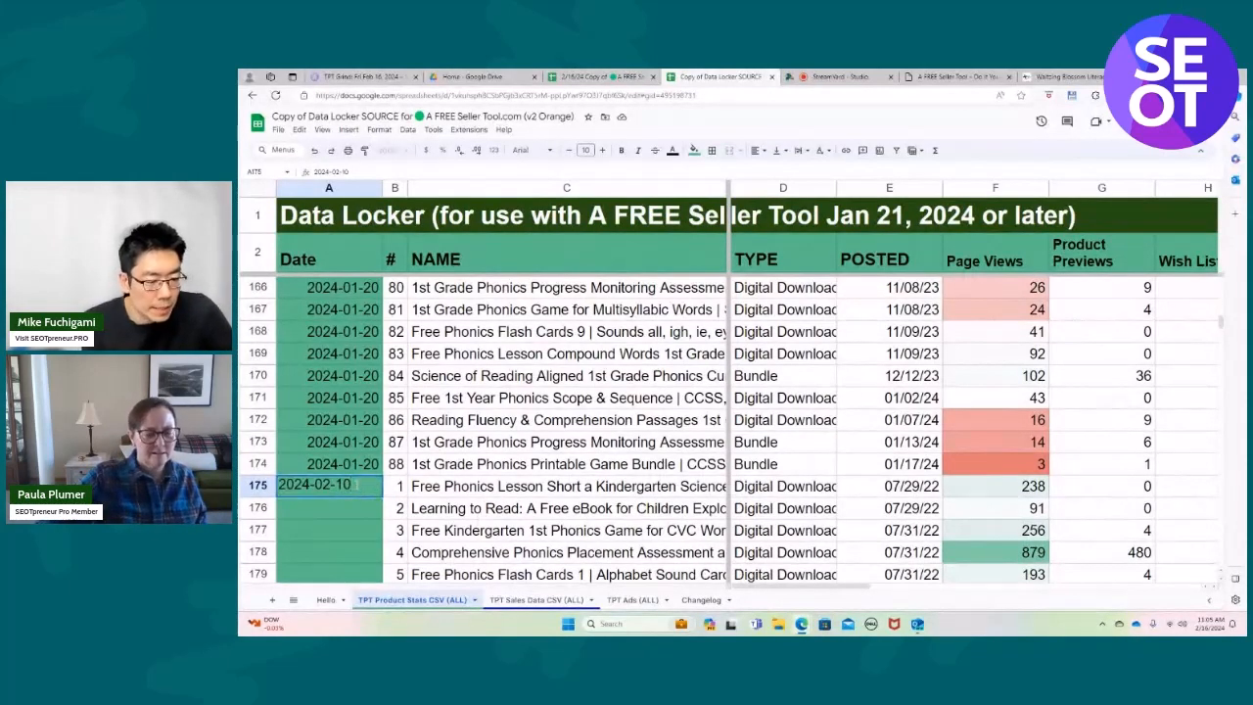
key("Return")
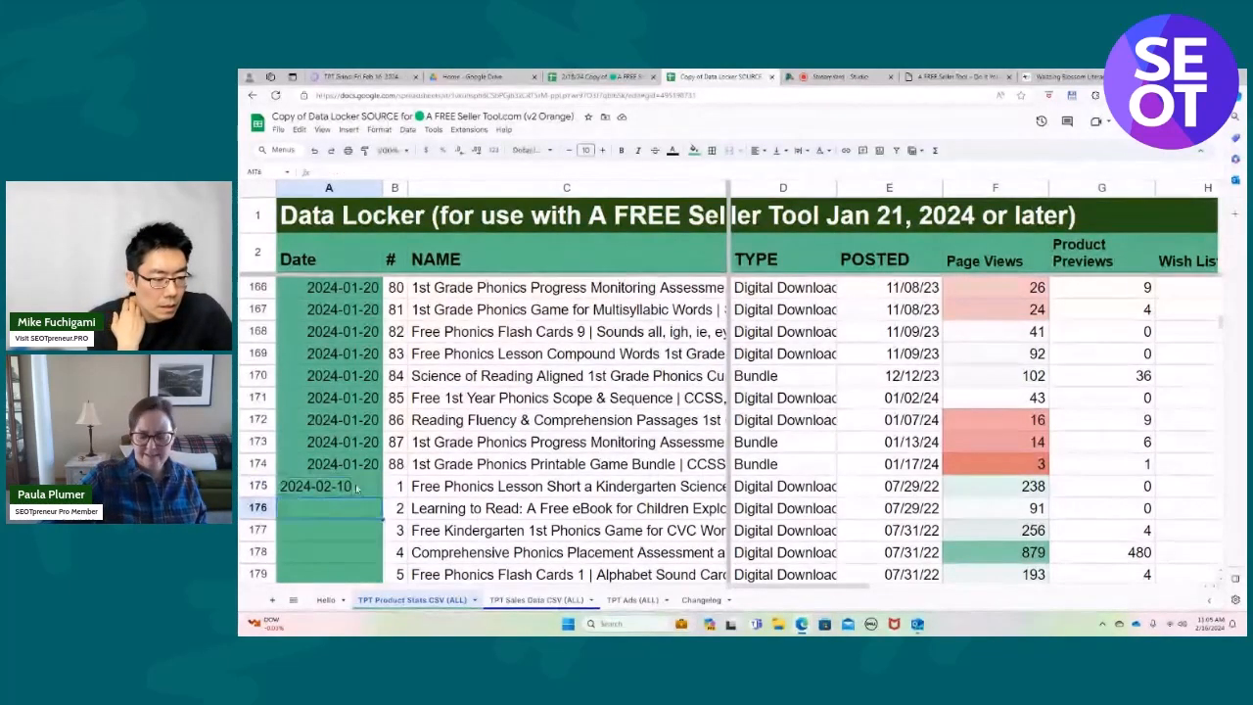
left_click(356, 488)
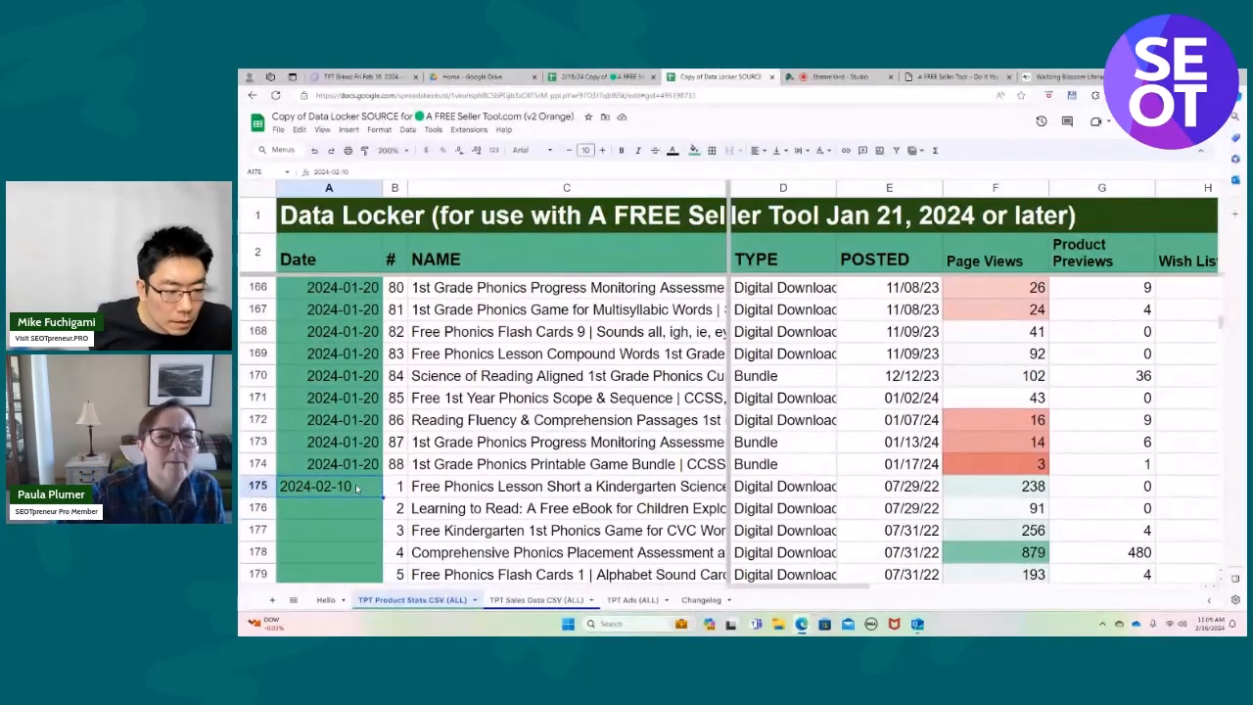
Right-align the date in cell A175.
left_click(758, 151)
left_click(790, 169)
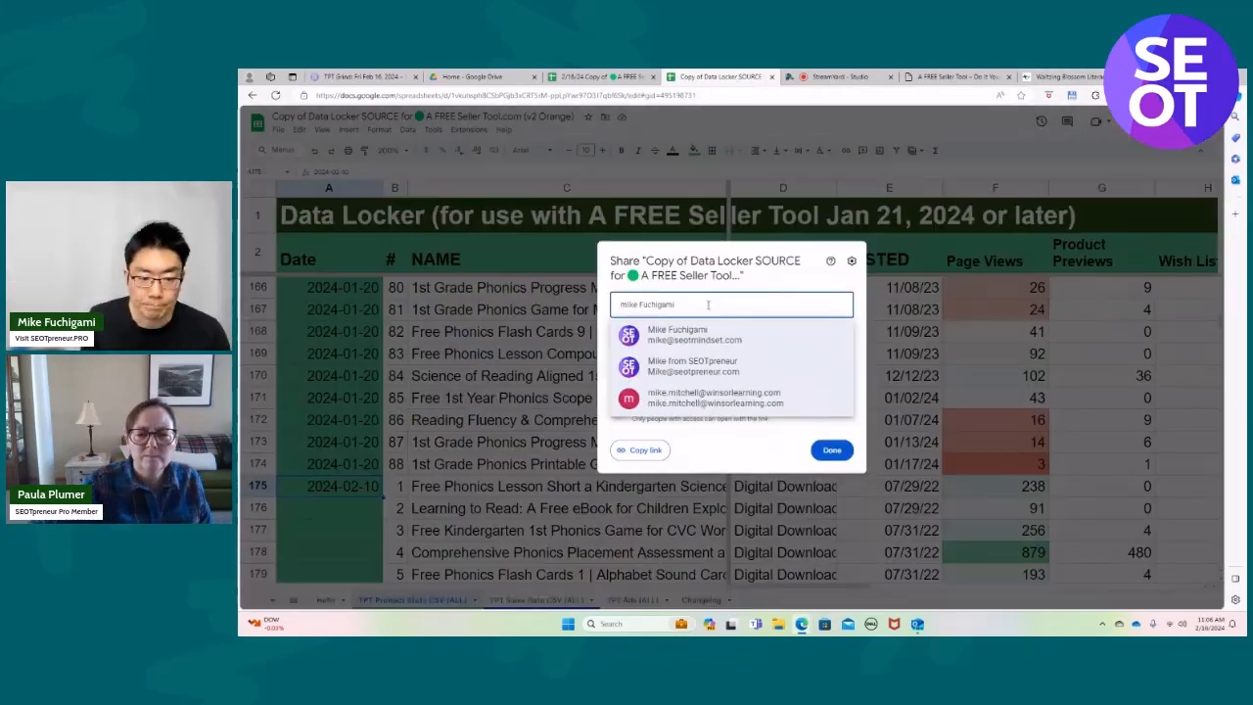
Share the Data Locker copy with the collaborator as Editor and rename it "2/16/24 Data Locker SOURCE for 🟢A FREE Seller Tool.com (v2 Orange)".
left_click(703, 334)
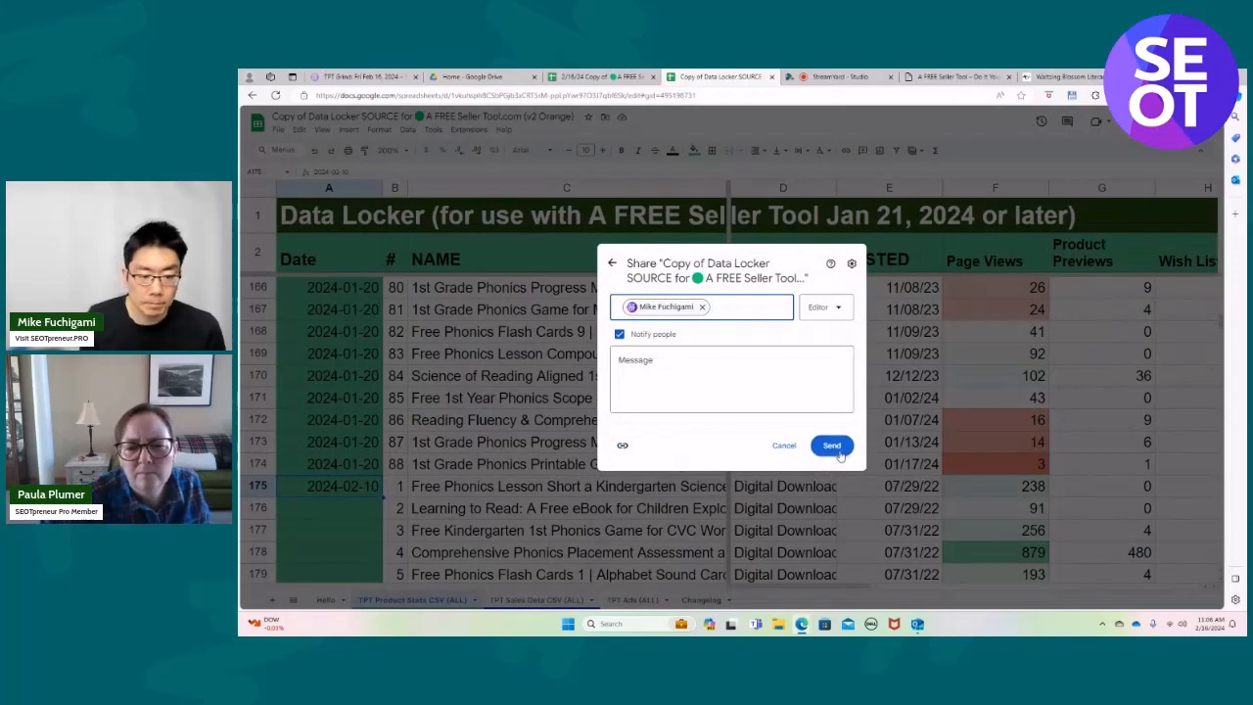
left_click(840, 456)
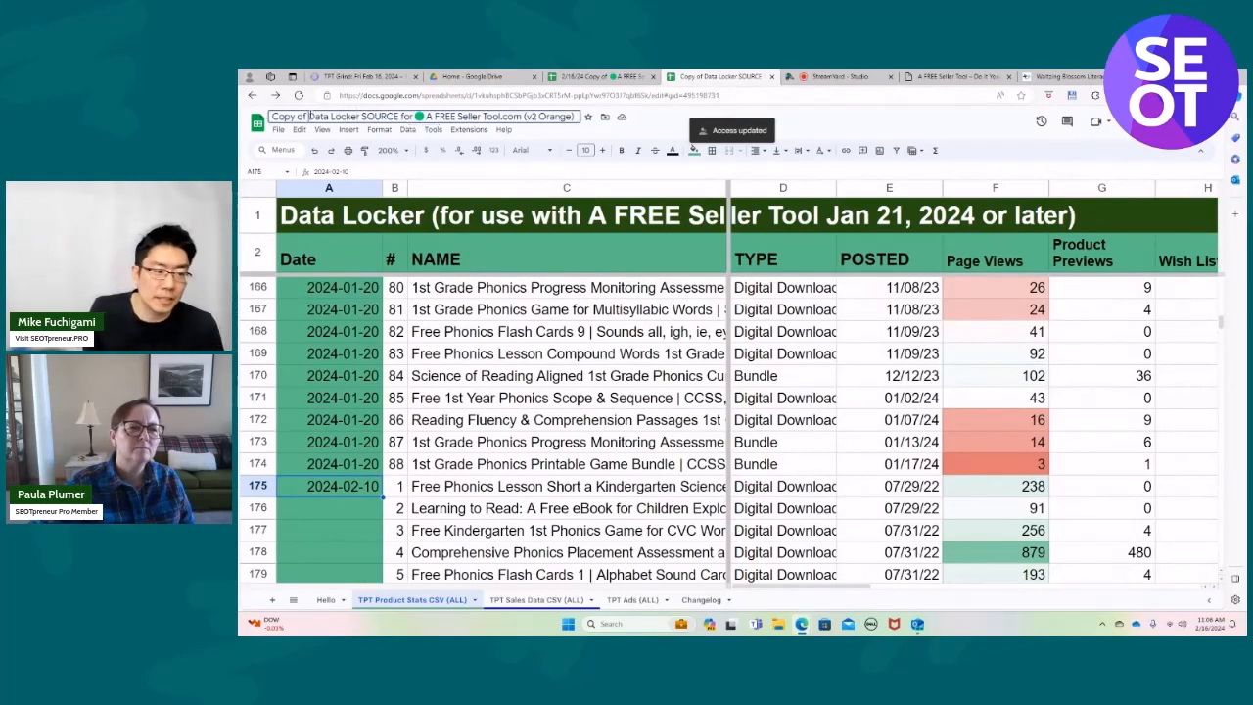
key("BackSpace")
key("BackSpace")
key("BackSpace")
key("BackSpace")
key("BackSpace")
key("BackSpace")
key("BackSpace")
key("BackSpace")
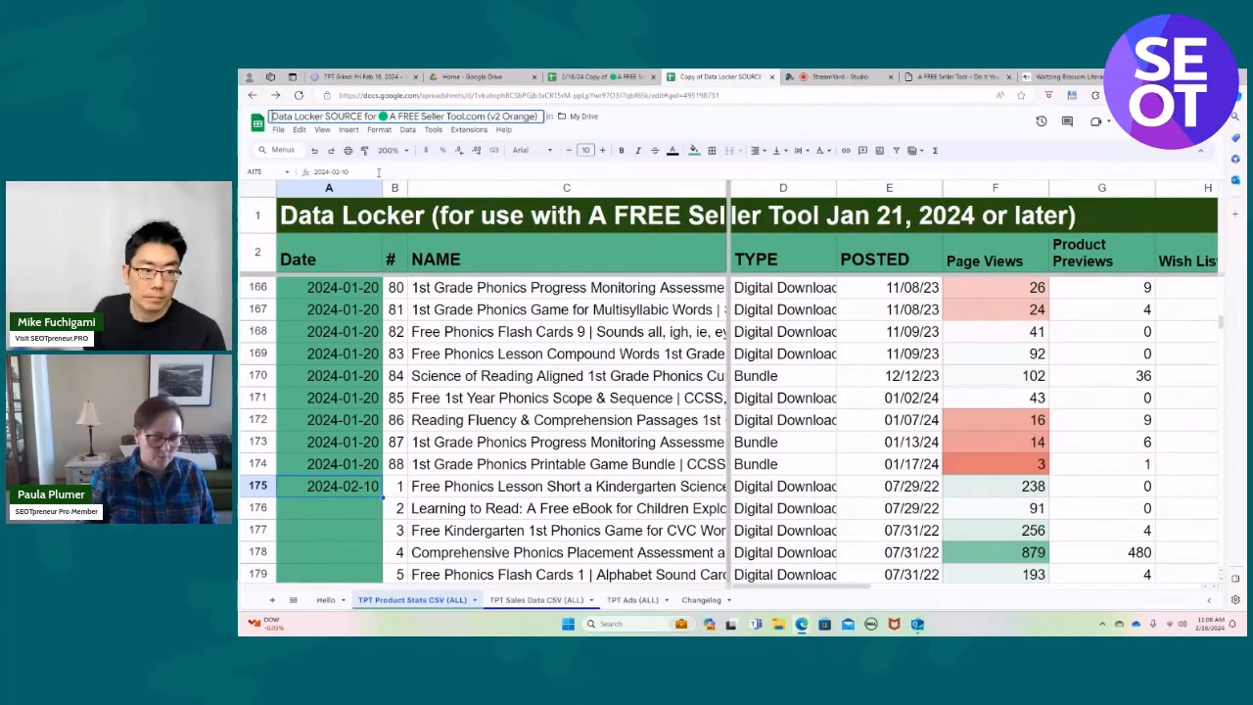
key("Return")
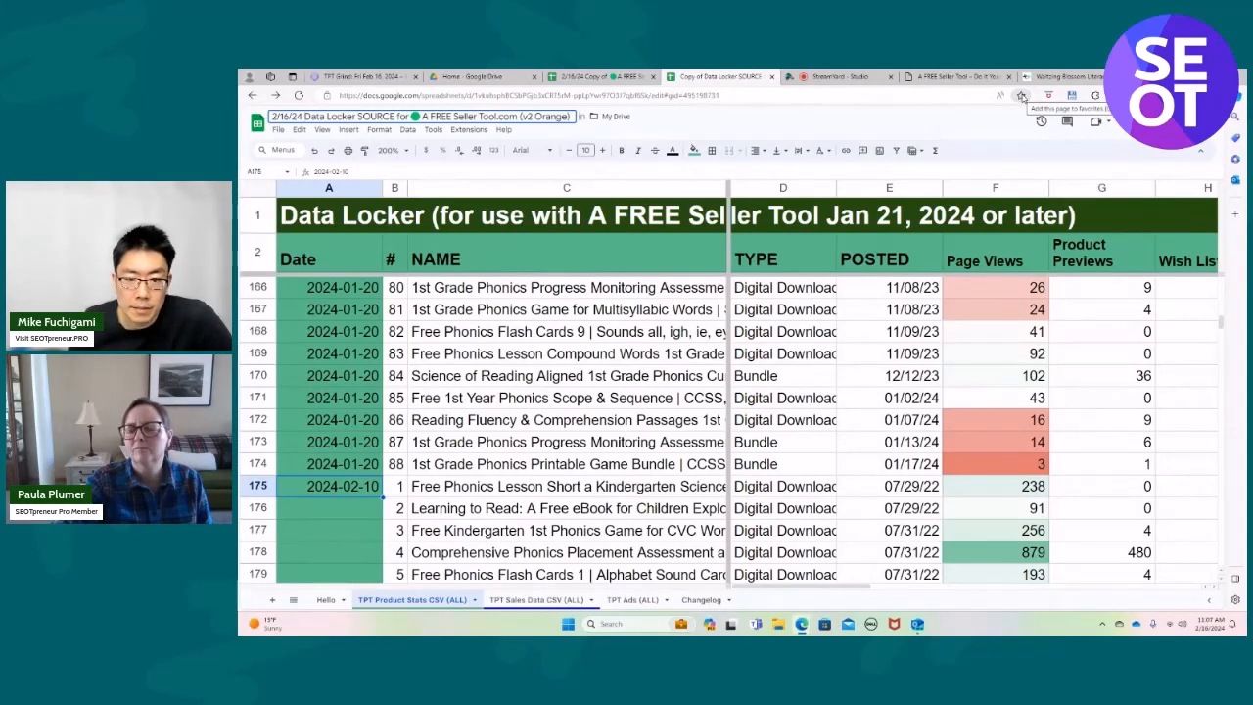
Add the Data Locker spreadsheet to the browser favorites in a new Favorites bar folder named with the collaborator's first name.
left_click(1021, 95)
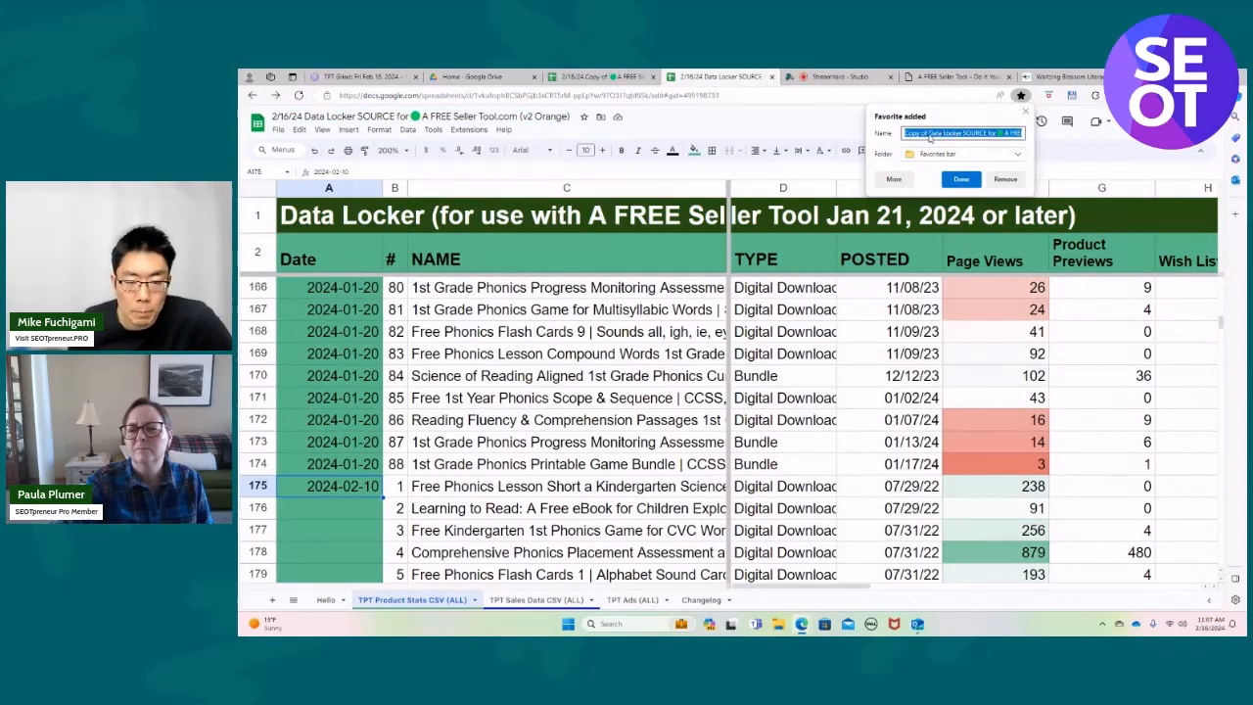
left_click(929, 137)
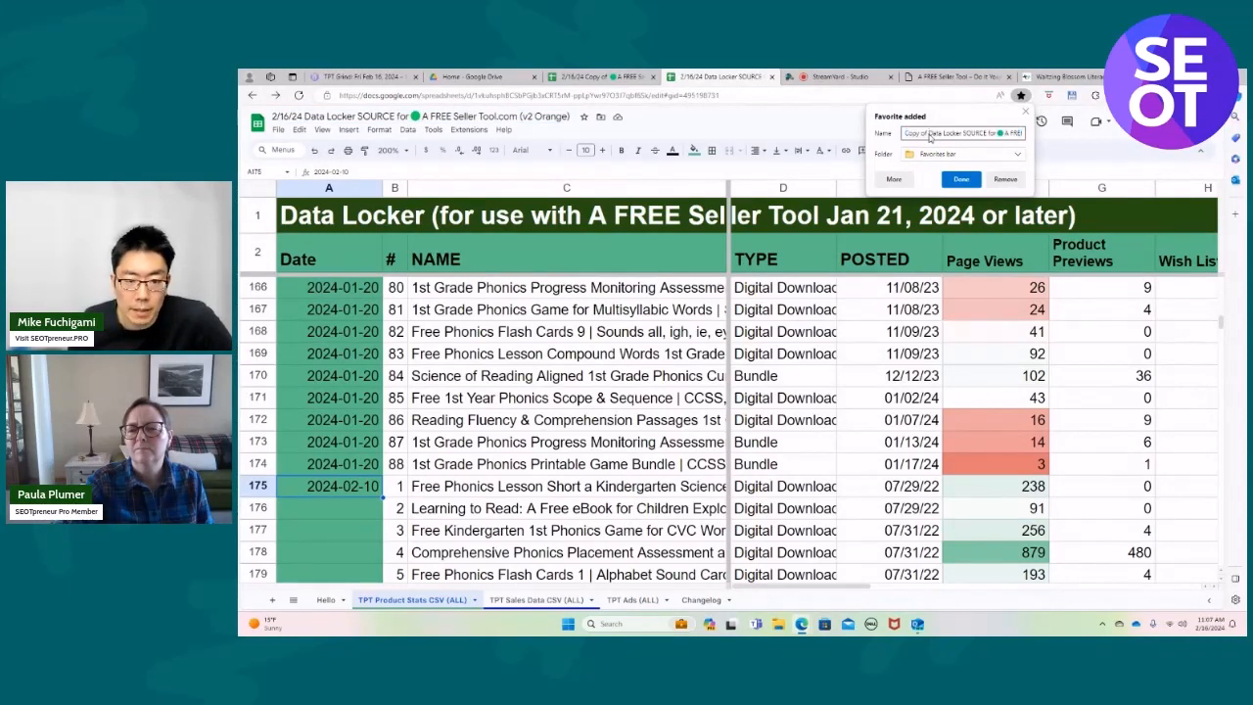
left_click(1017, 155)
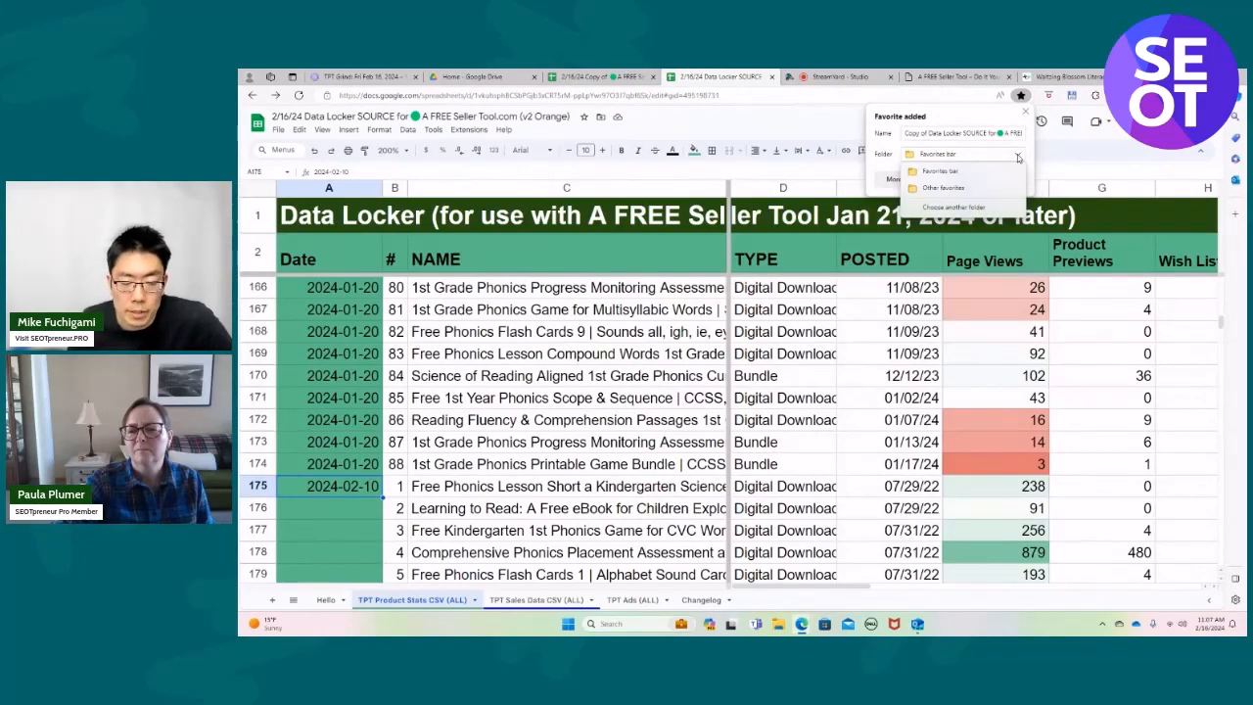
left_click(964, 207)
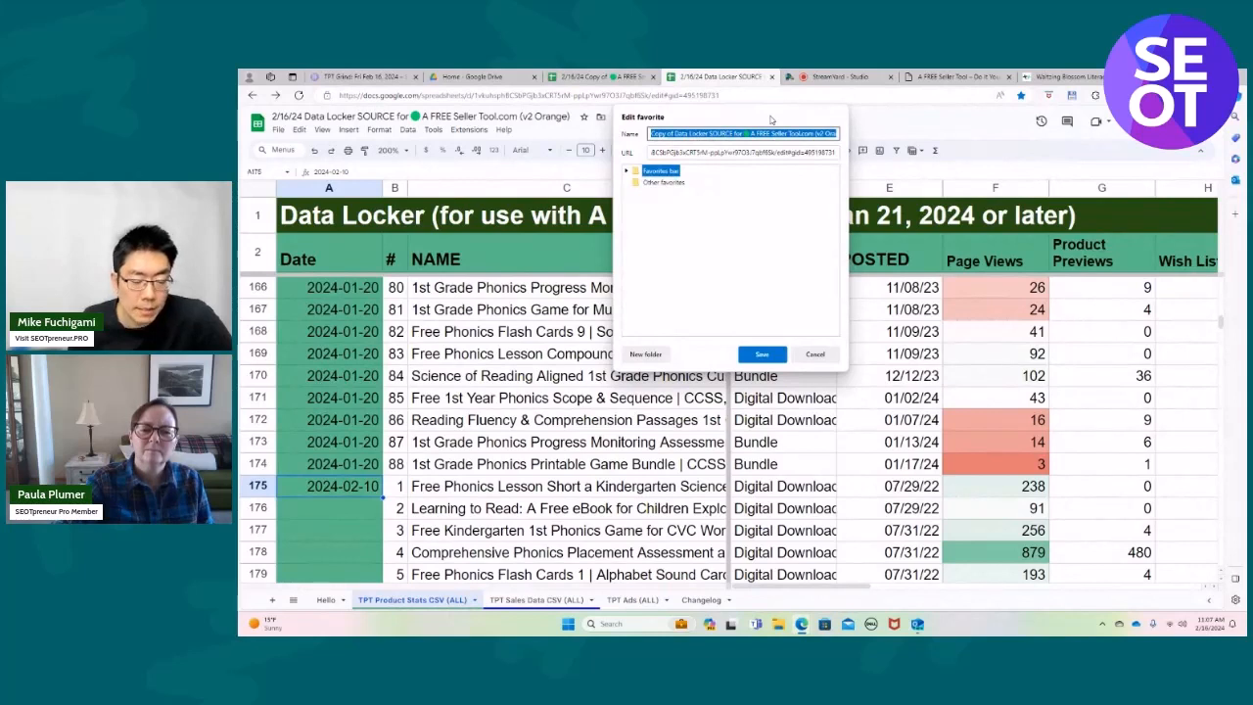
left_click(648, 354)
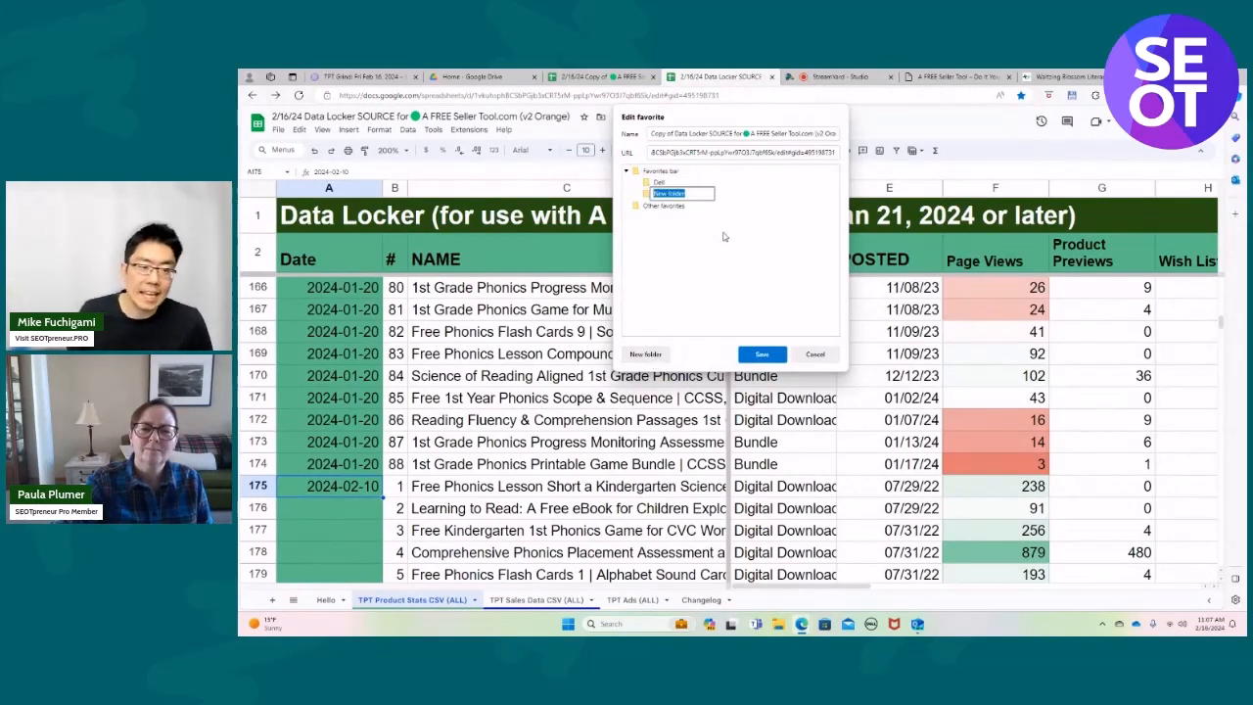
type("Mike")
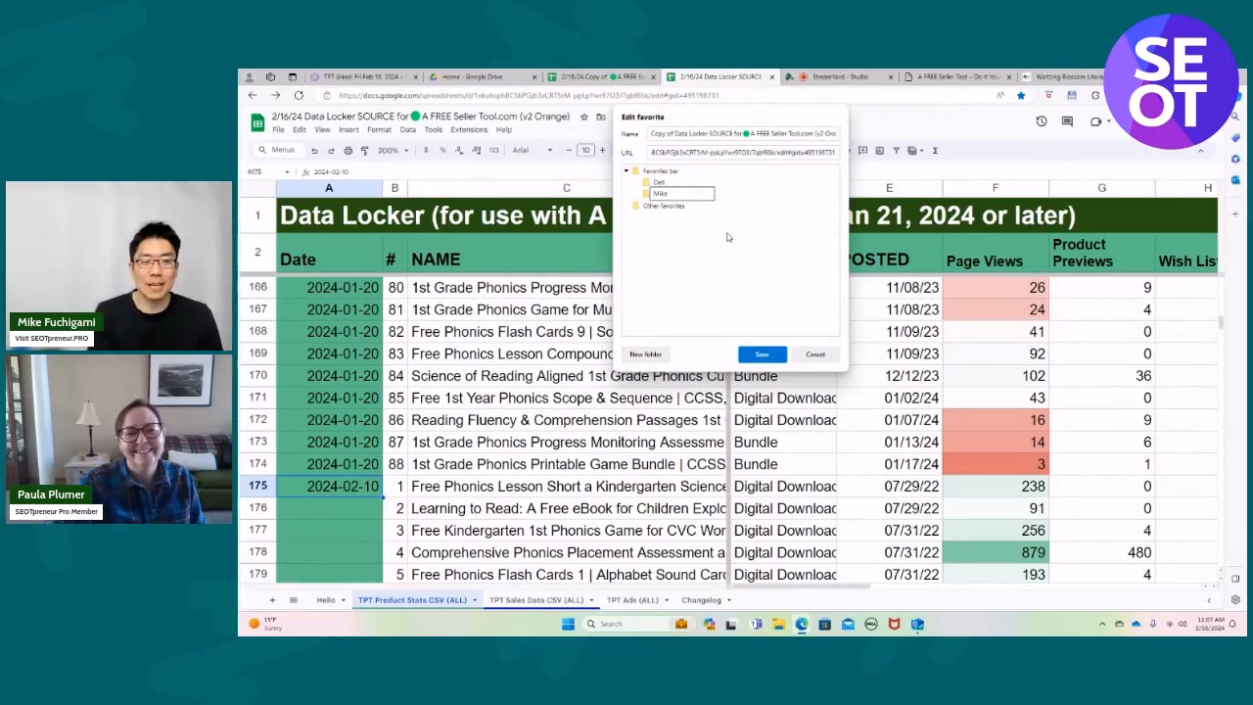
left_click(761, 354)
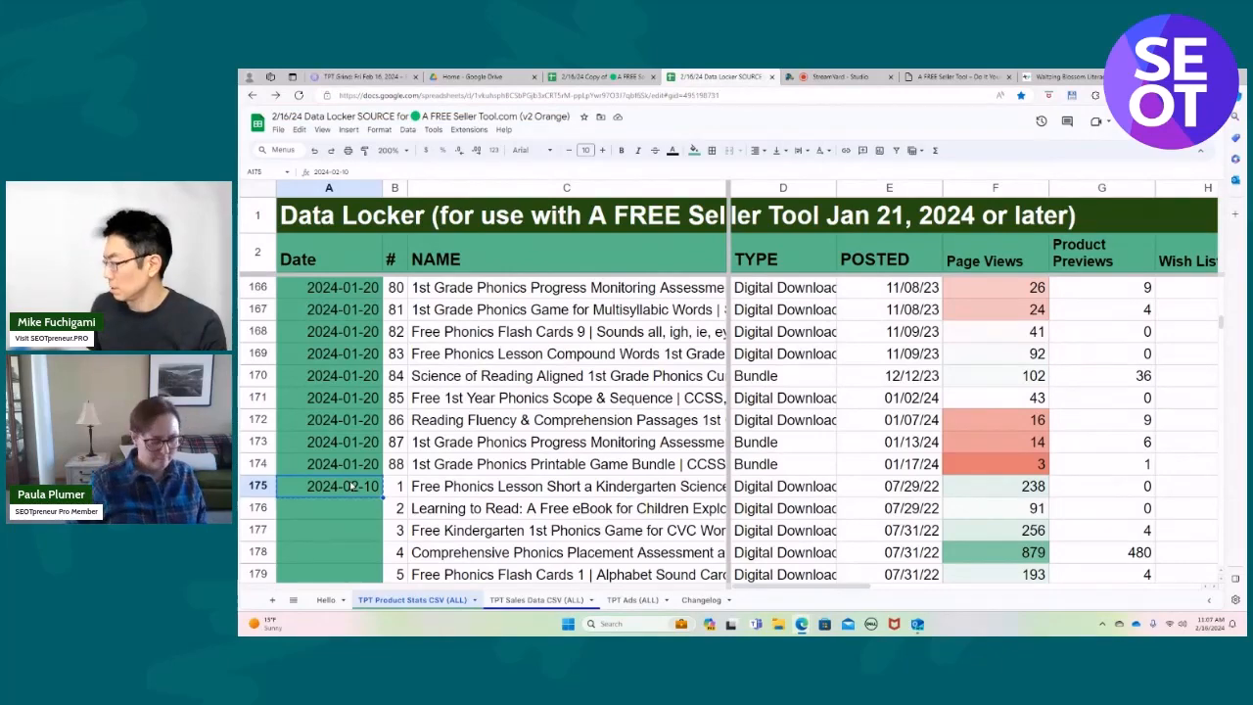
Fill the 2024-02-10 date from A175 down the Date column through A264, the last product row.
key("shift+Down")
key("shift+Down")
key("shift+Down")
key("shift+Down")
key("shift+Down")
key("shift+Down")
key("shift+Down")
key("shift+Down")
key("shift+Down")
key("shift+Down")
key("shift+Down")
key("shift+Down")
key("shift+Down")
key("shift+Down")
key("shift+Down")
key("shift+Down")
key("shift+Down")
key("shift+Down")
key("shift+Down")
key("shift+Down")
key("ctrl+c")
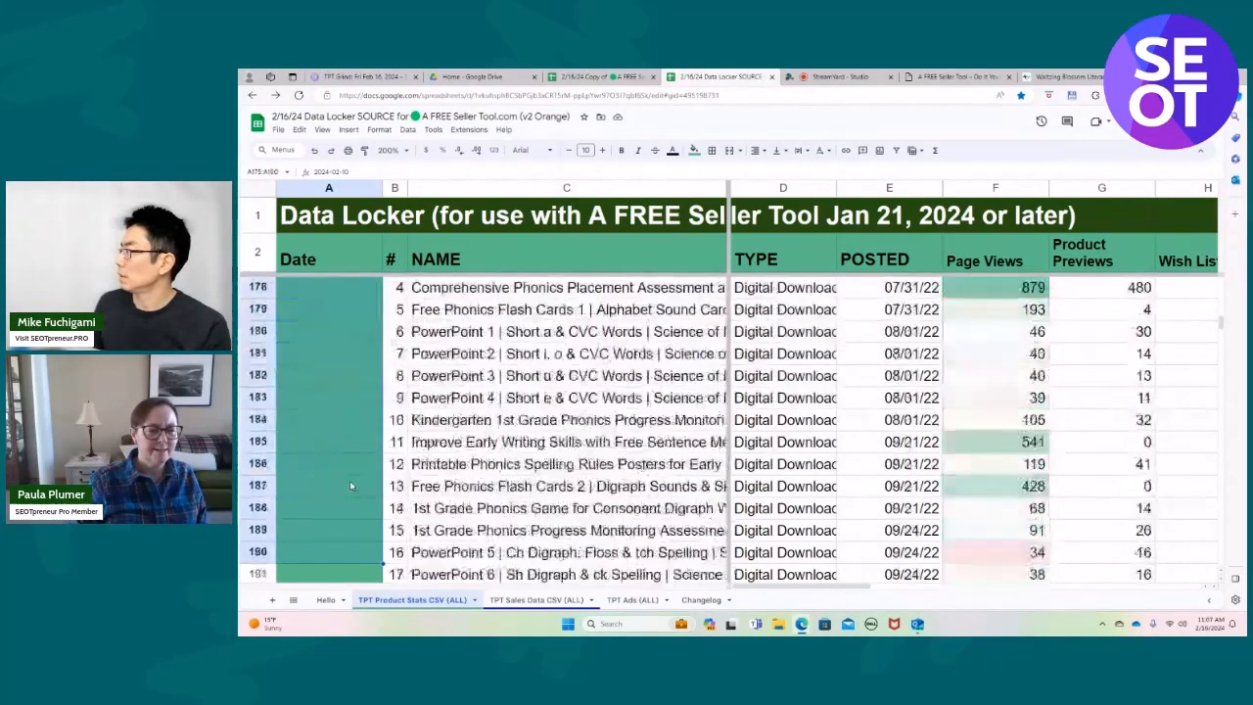
key("shift+Down")
key("shift+Down")
key("shift+Down")
key("shift+Down")
key("shift+Down")
key("shift+Down")
key("shift+Down")
key("shift+Down")
key("shift+Down")
key("shift+Down")
key("shift+Down")
key("shift+Down")
key("shift+Down")
key("shift+Down")
key("shift+Down")
key("shift+Down")
key("shift+Down")
key("shift+Down")
key("shift+Down")
key("shift+Down")
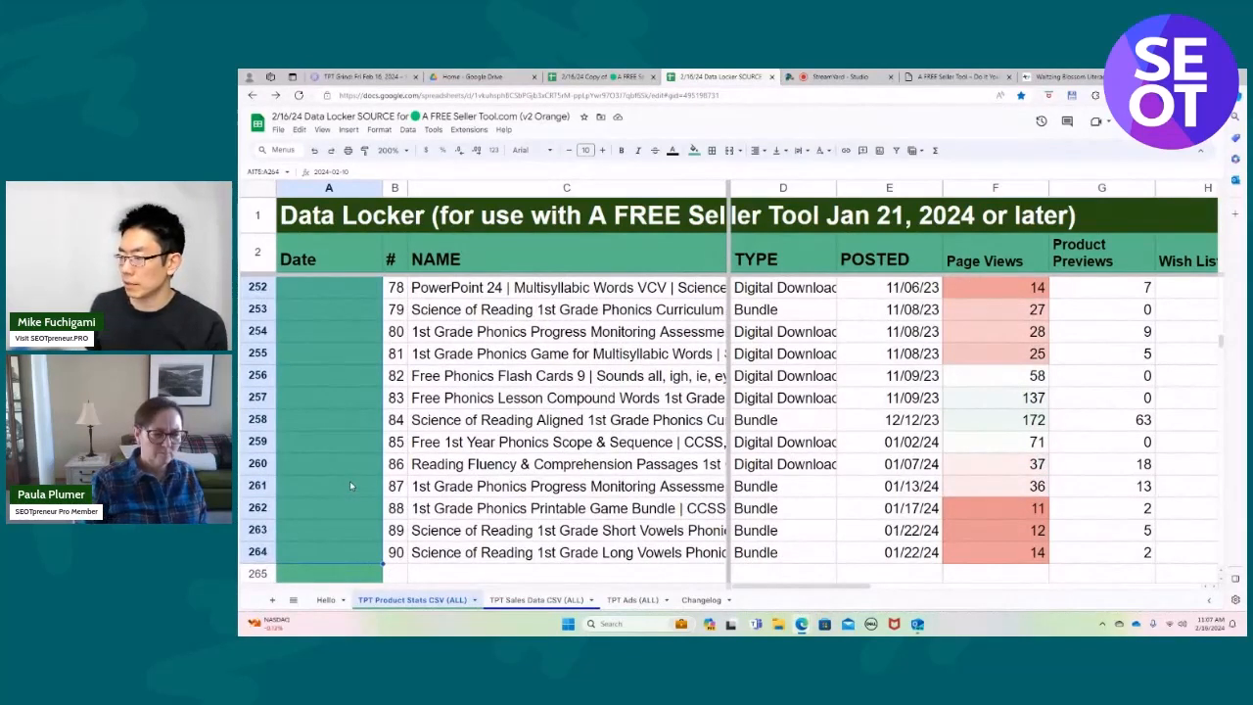
key("ctrl+v")
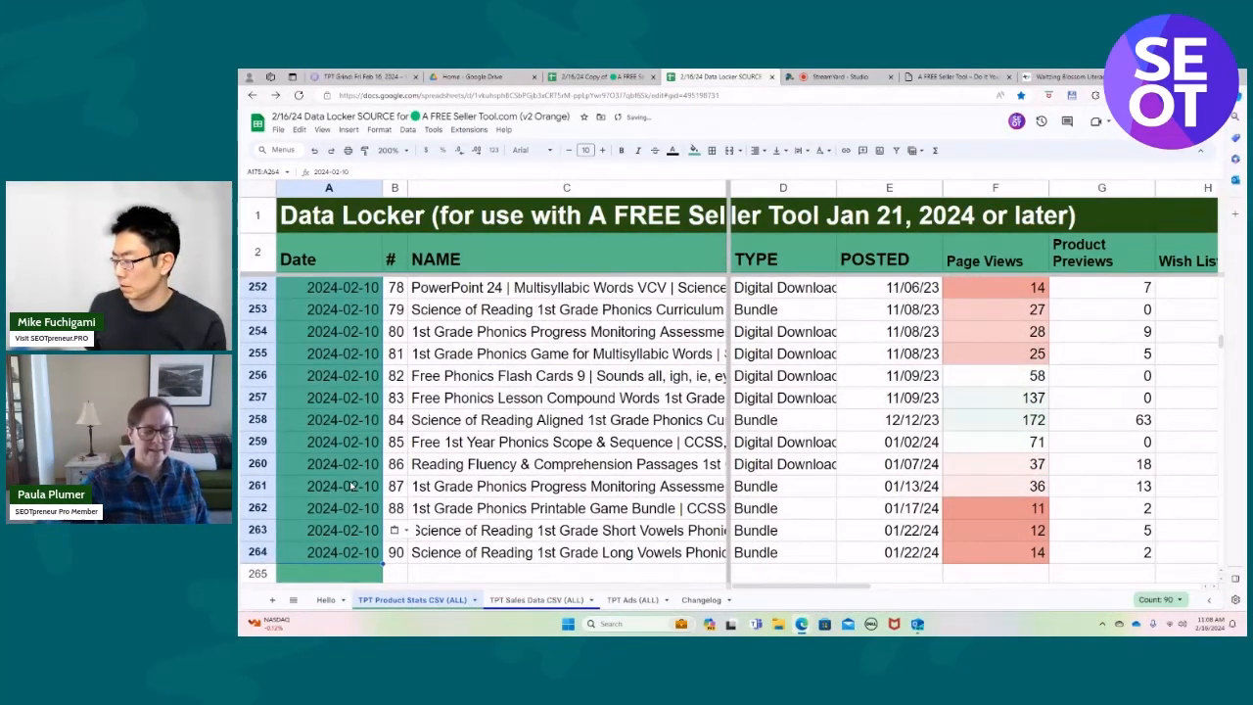
Check that the Date column is filled for every product row of the third import, through row 264.
left_click(409, 573)
scroll(353, 499, "up", 10)
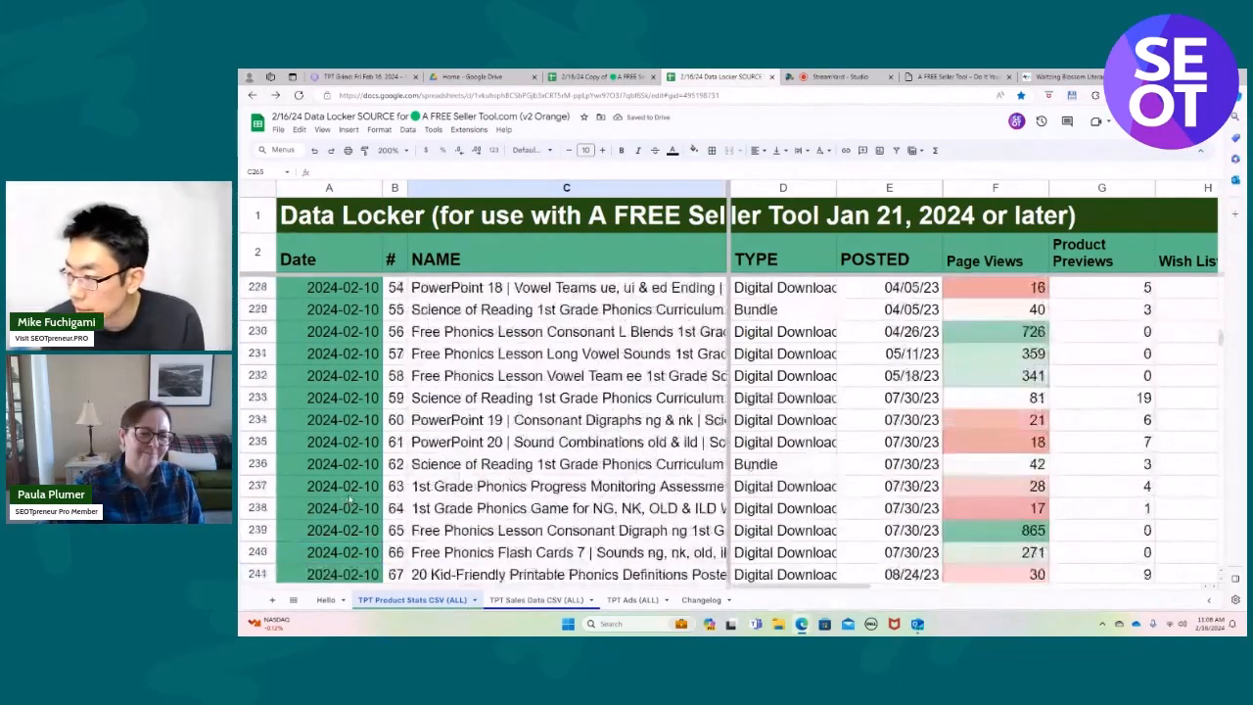
scroll(355, 497, "up", 8)
scroll(356, 496, "down", 3)
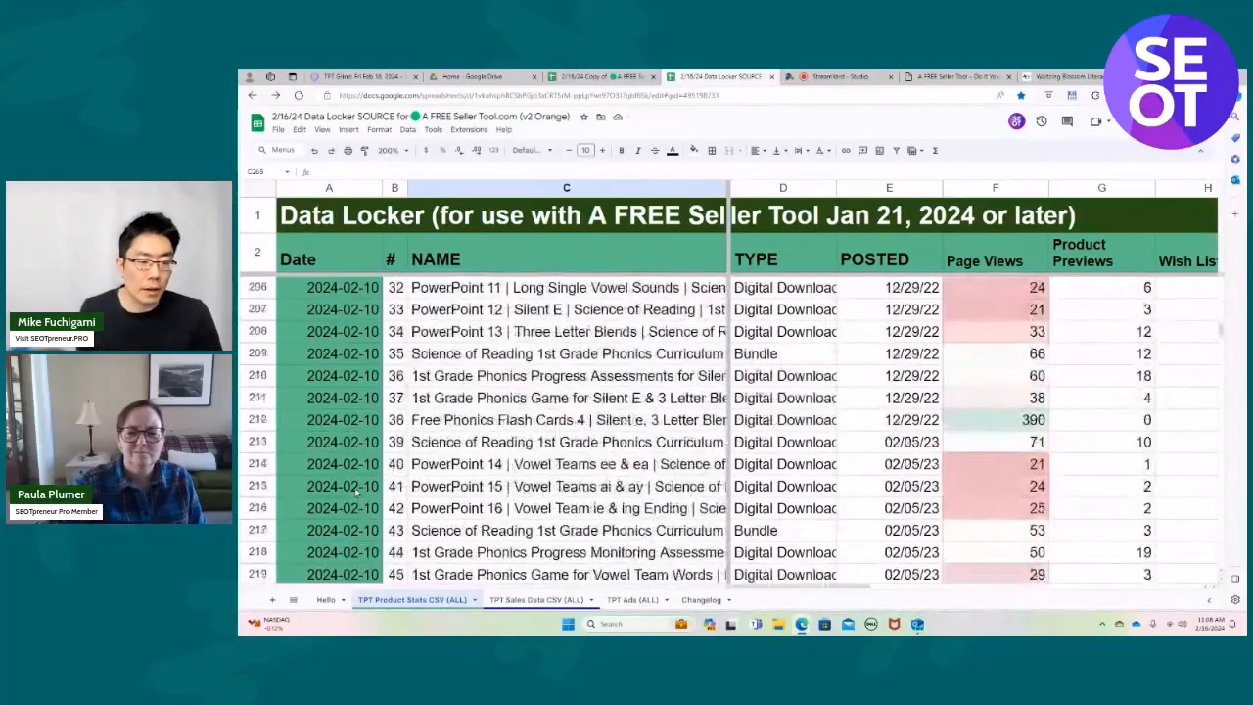
scroll(357, 494, "up", 2)
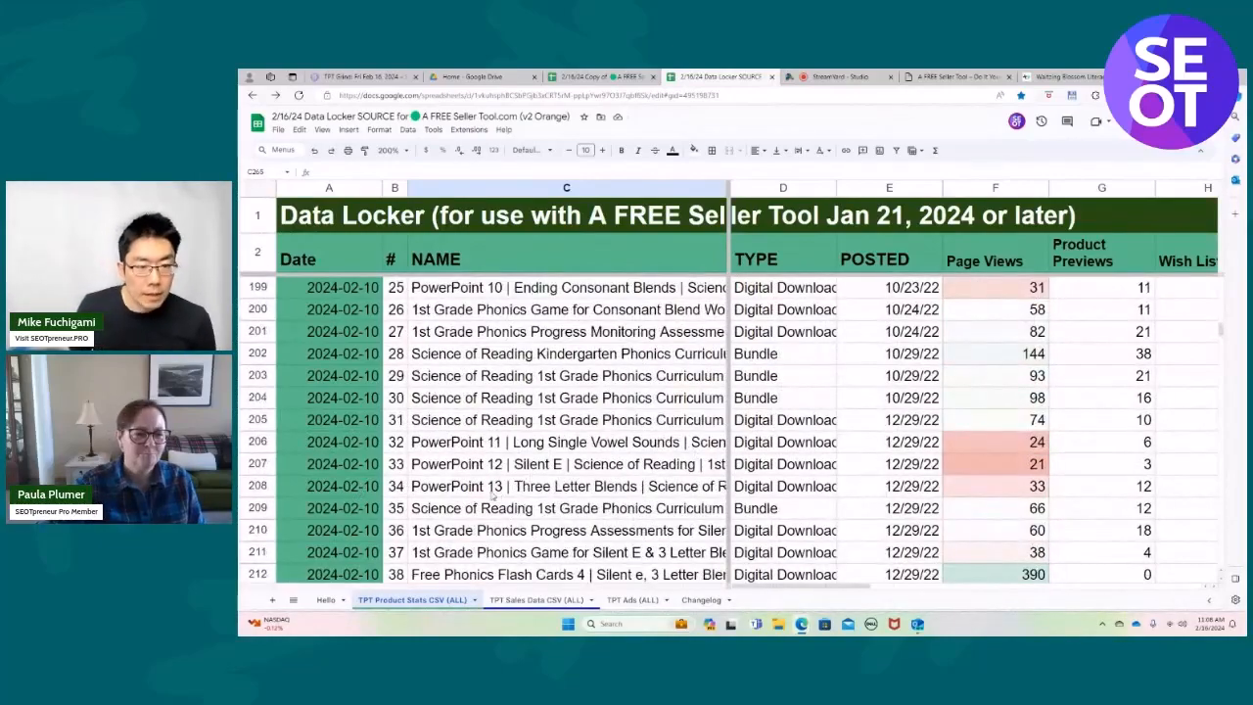
scroll(342, 455, "down", 12)
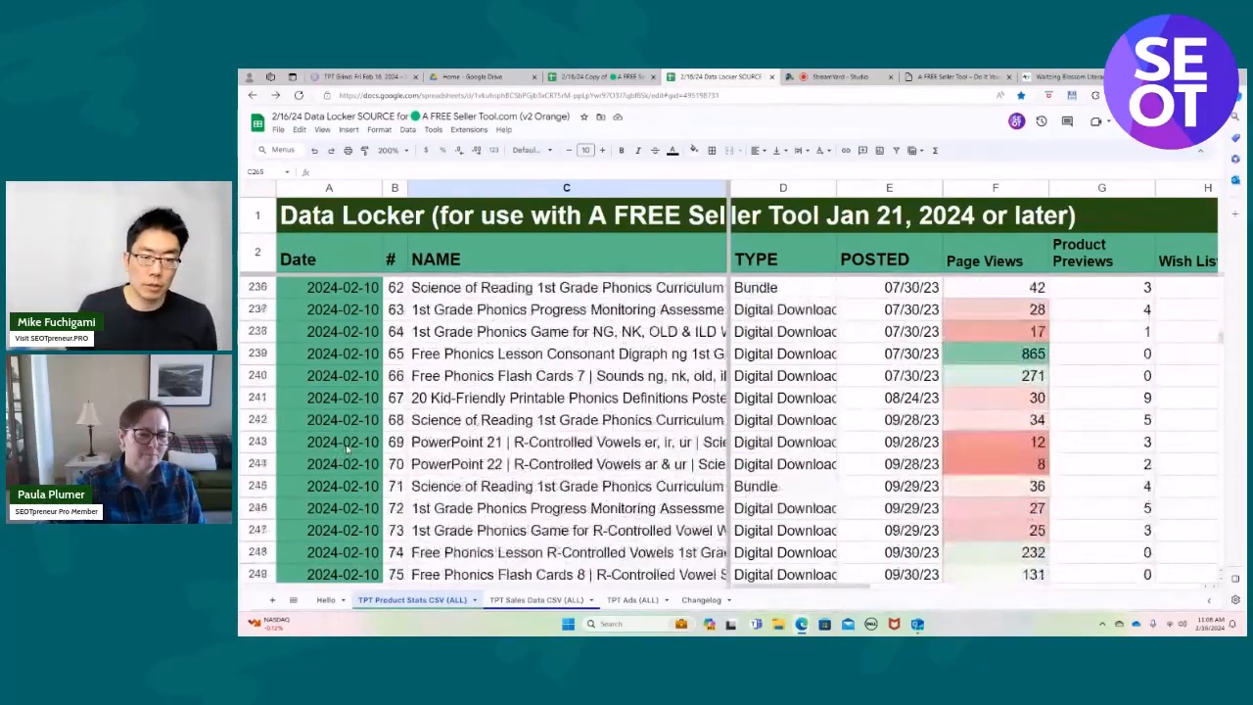
scroll(346, 446, "down", 8)
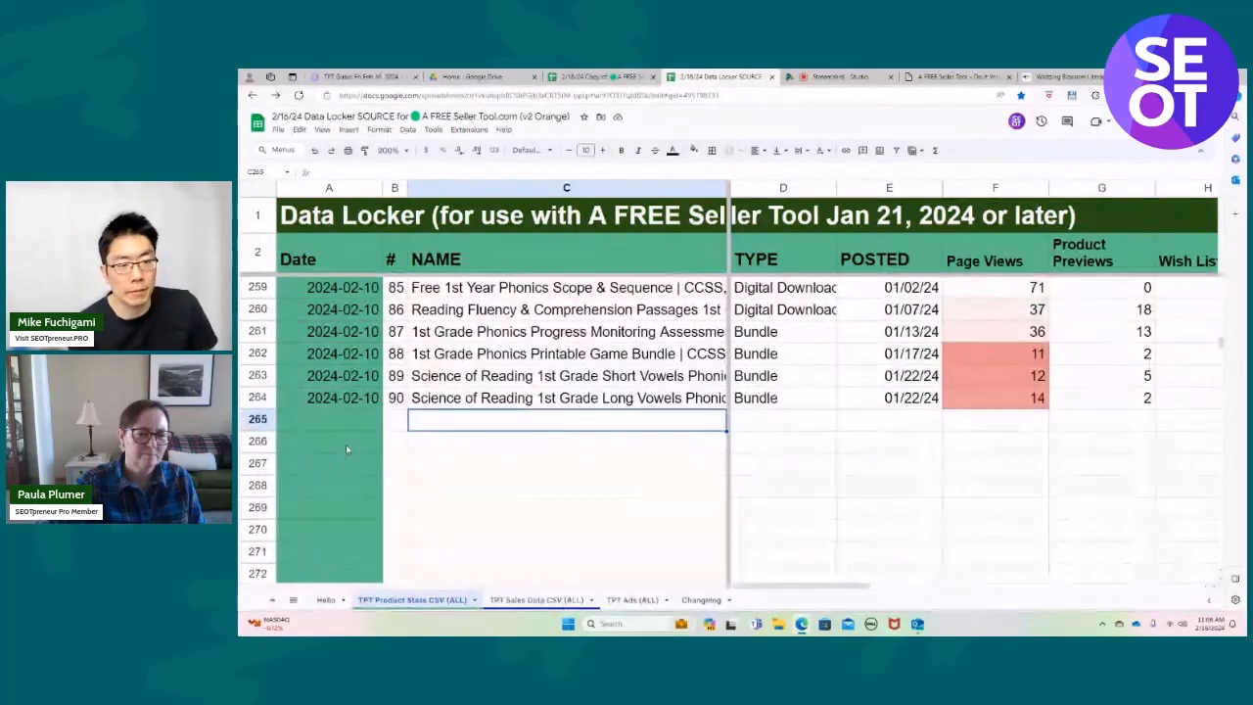
scroll(346, 446, "up", 2)
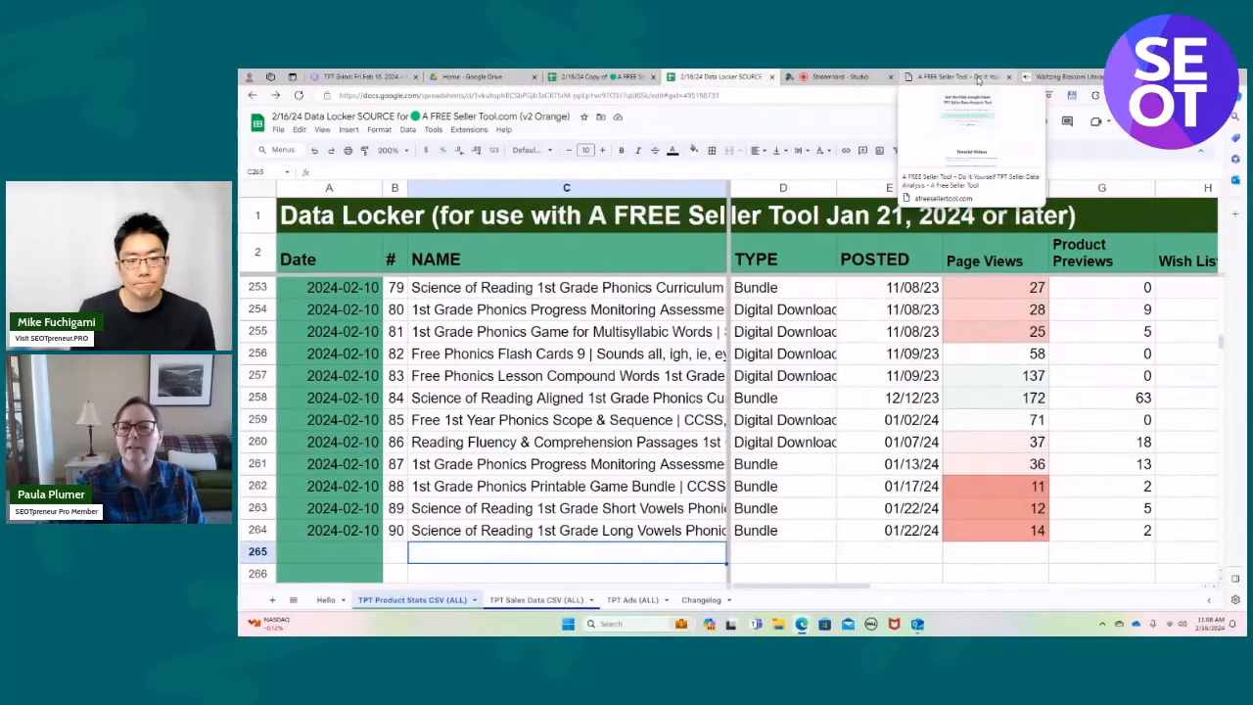
Close the A FREE Seller Tool website page and the Waltzing Blossom Literacy store page.
left_click(1009, 76)
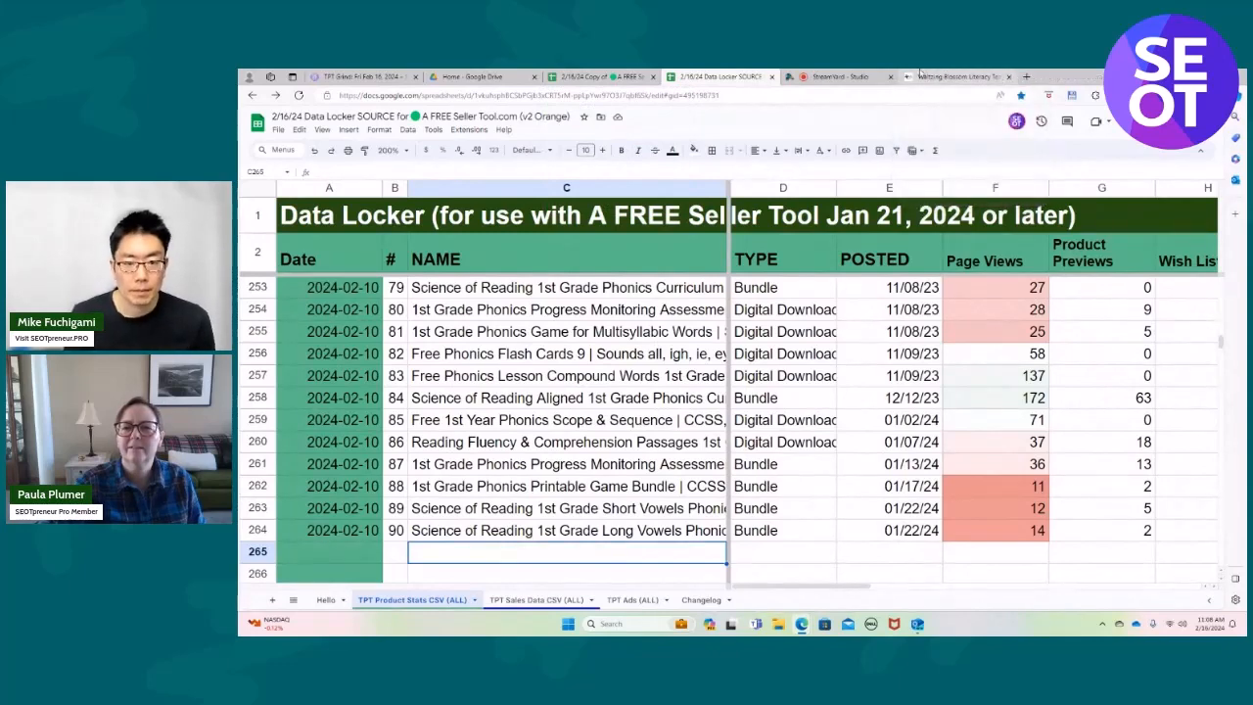
left_click(1009, 77)
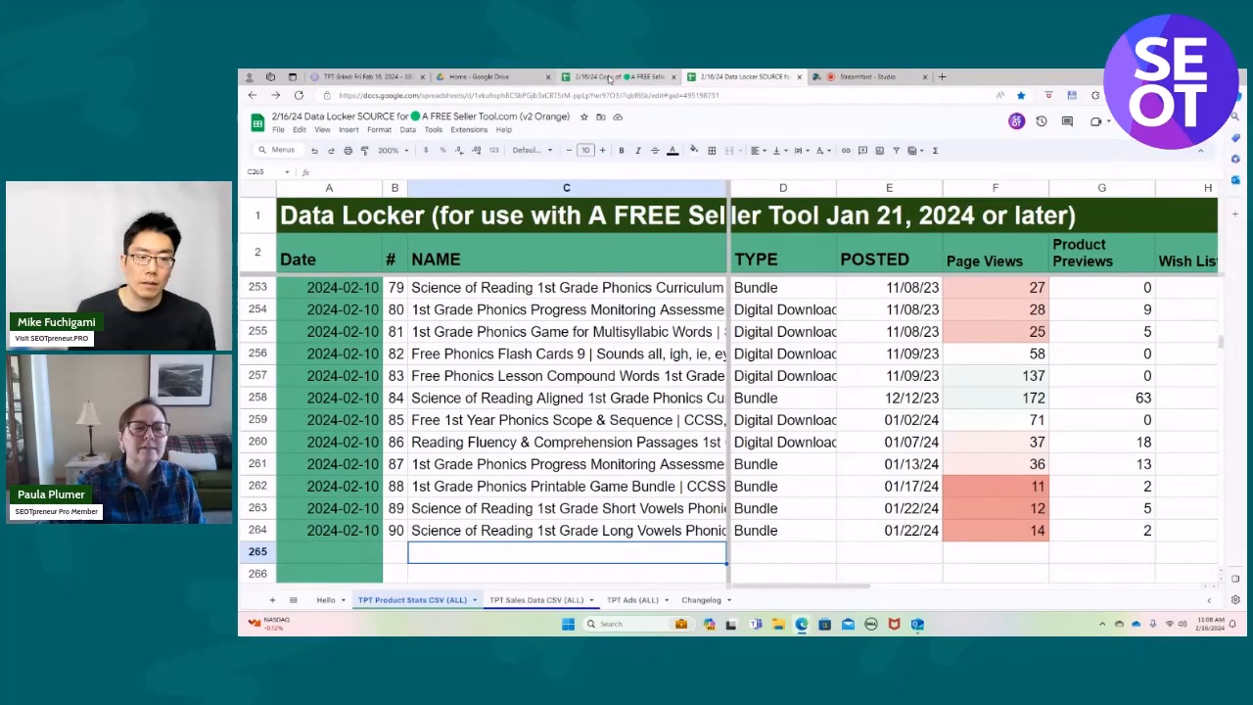
Switch to the 2/16/24 copy of the A FREE Seller Tool spreadsheet and save it as a favorite in the same collaborator folder.
left_click(611, 77)
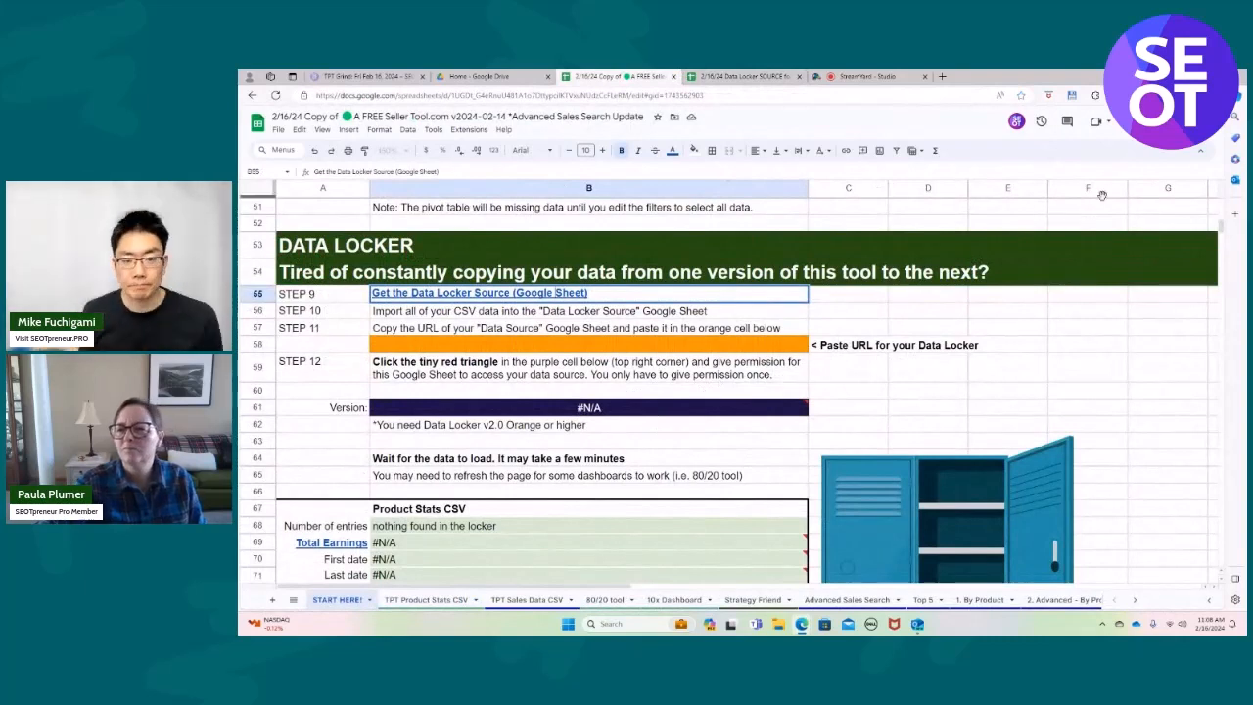
key("ctrl+d")
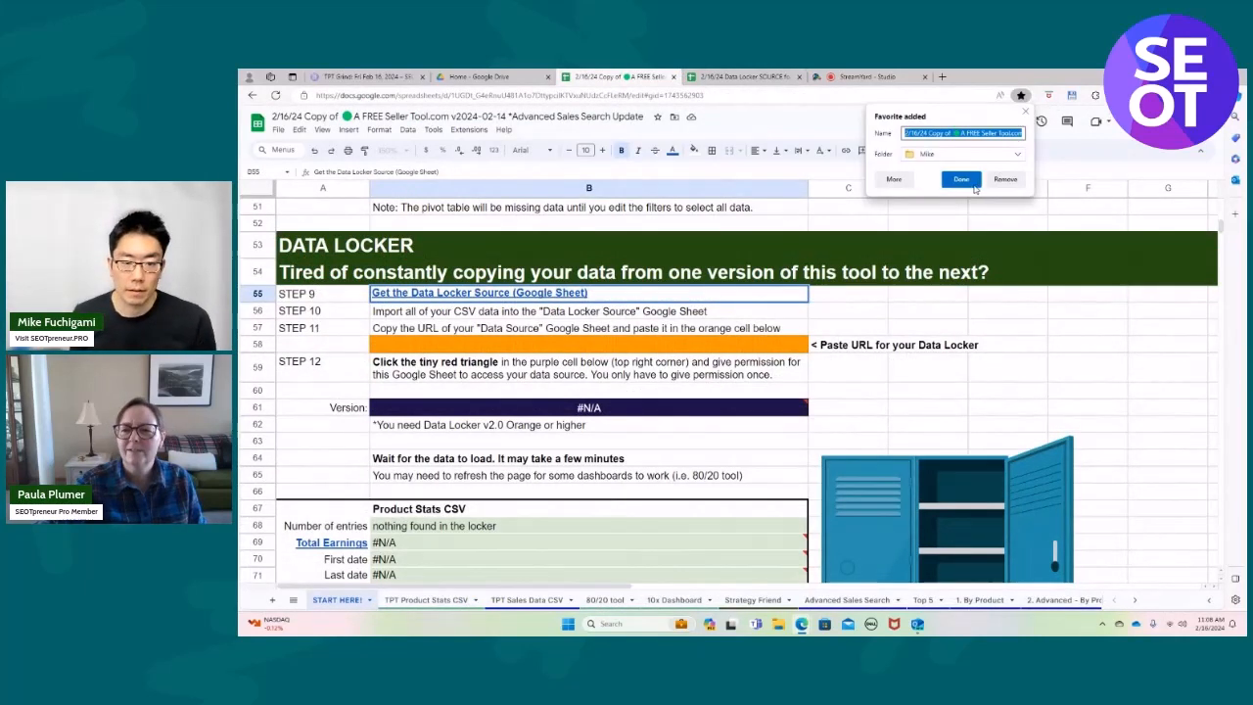
left_click(961, 179)
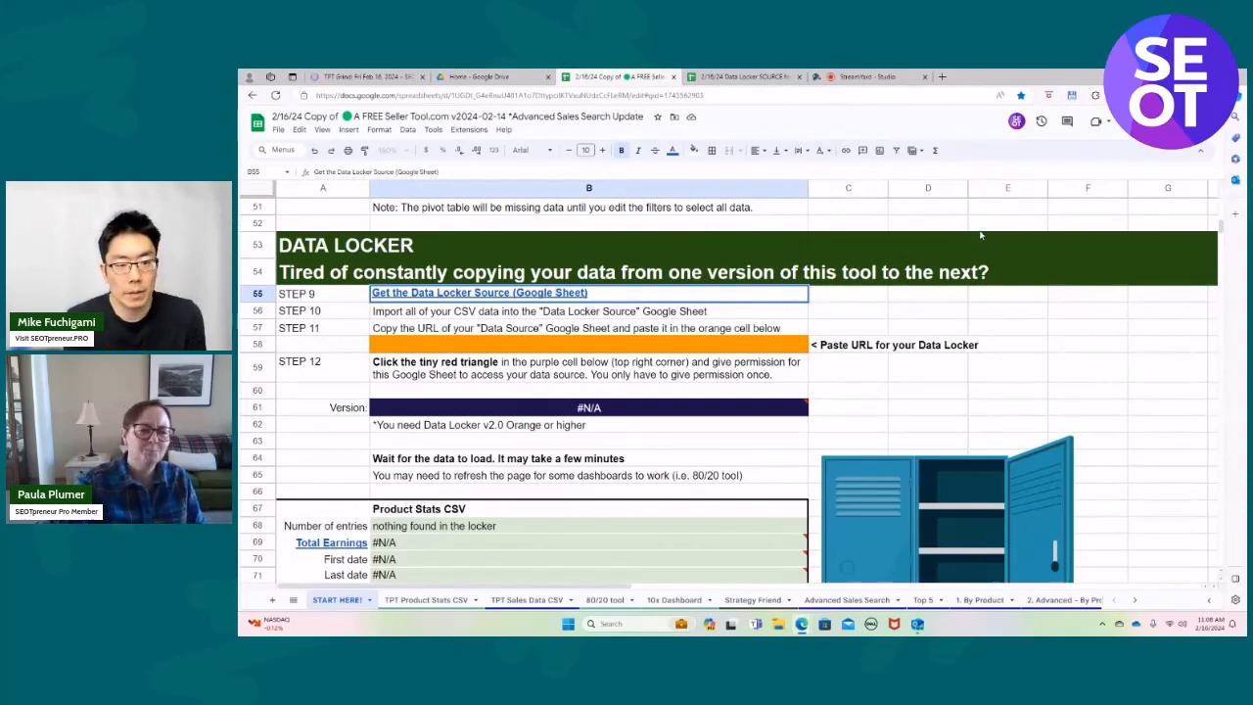
Try pasting the Data Locker spreadsheet's URL into the orange cell B58 of the seller tool copy, and undo the paste.
left_click(728, 79)
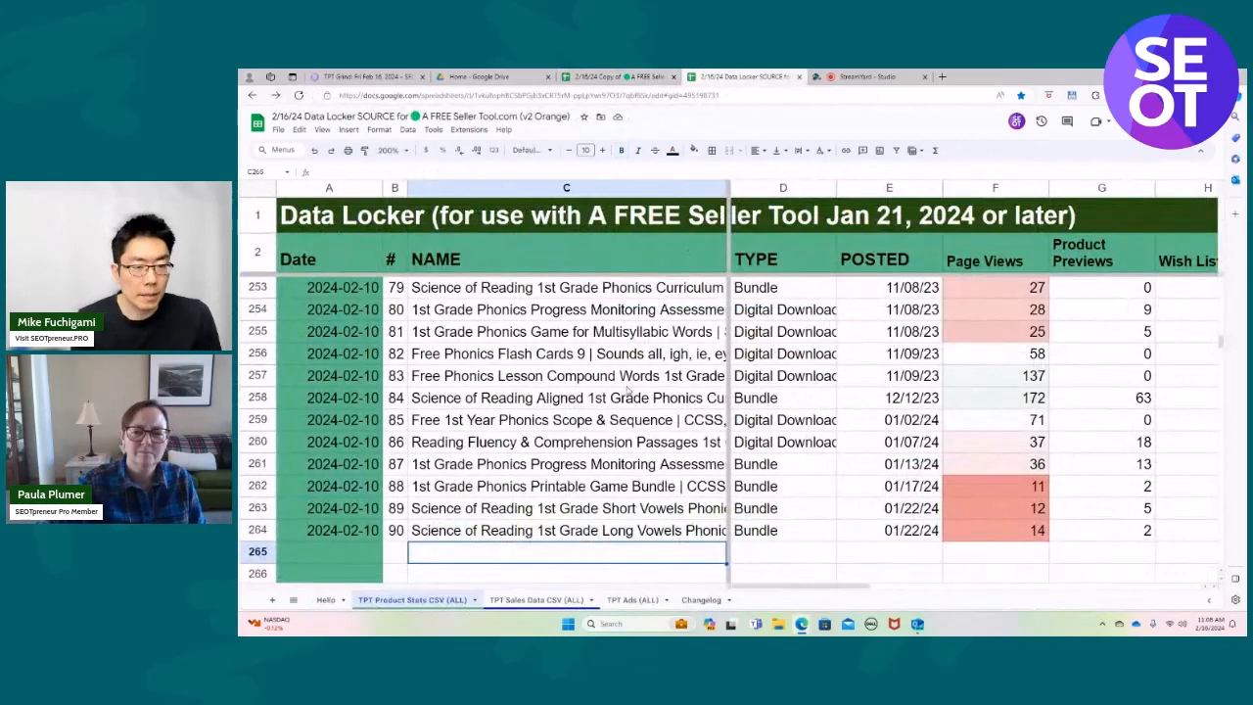
left_click(725, 95)
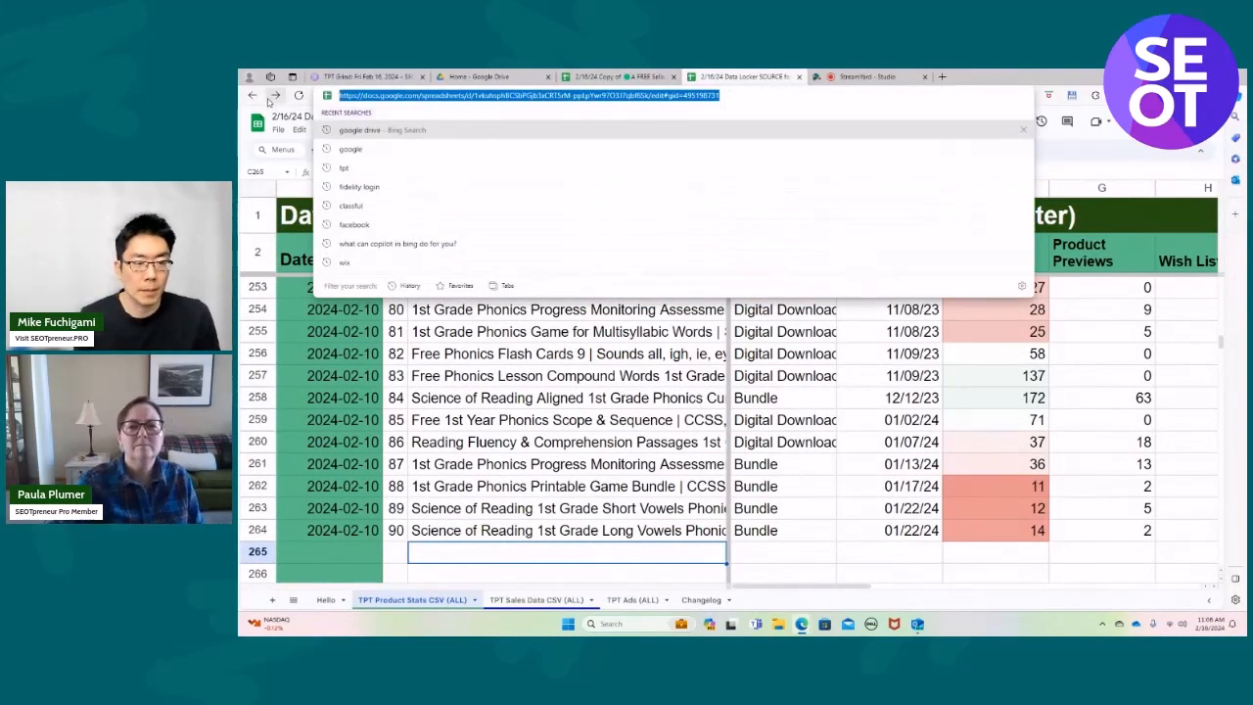
left_click(602, 77)
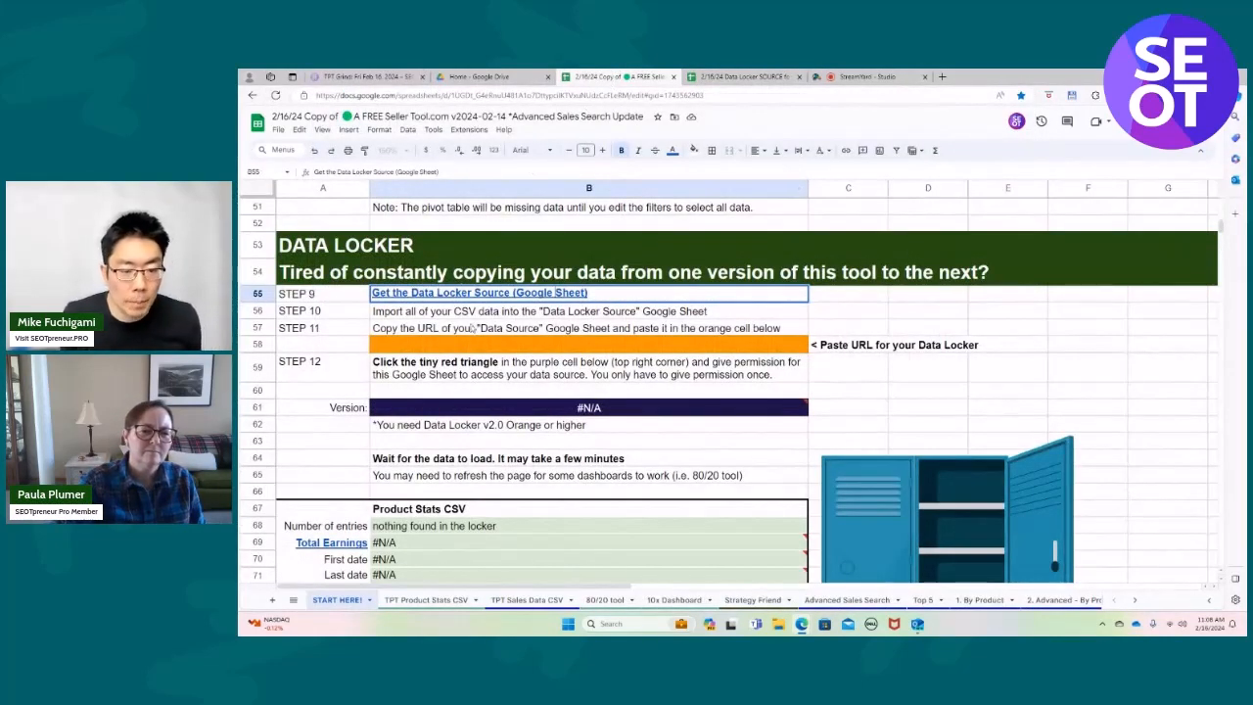
left_click(489, 347)
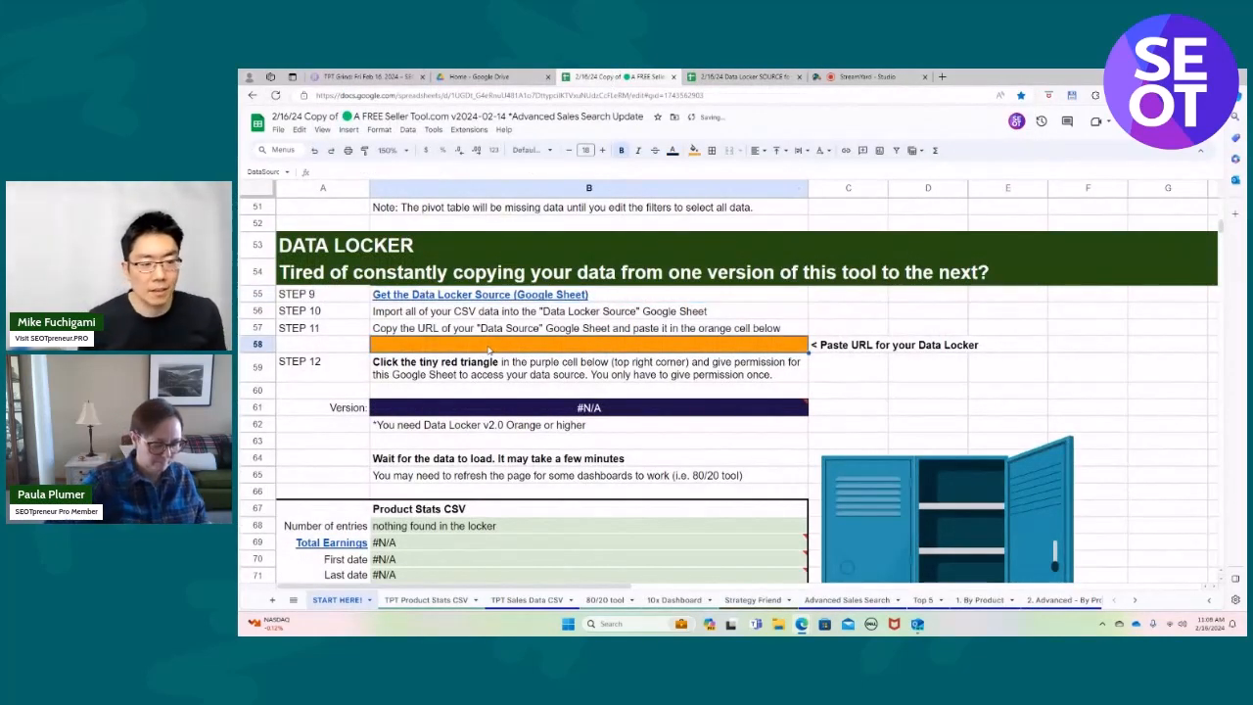
type("2/16/24 Data Locker SOURCE for 🟢 A FREE Seller Tool.com (v2 Orange) - Google Sheets")
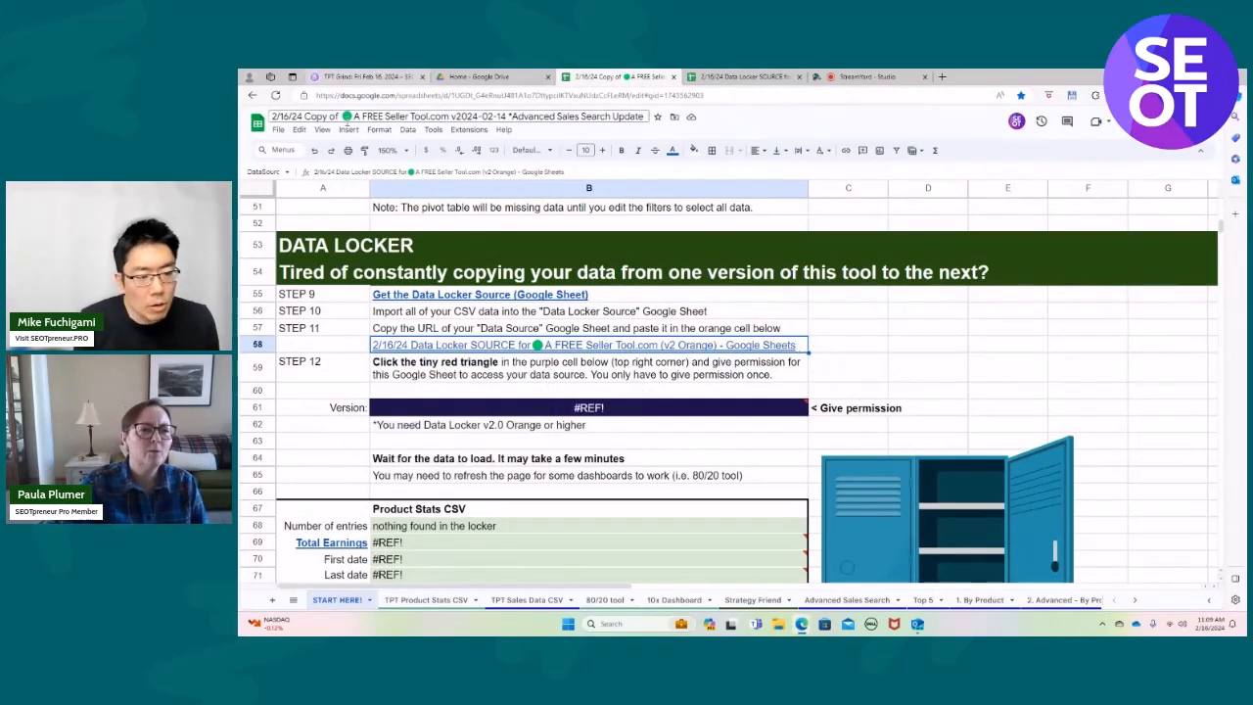
left_click(313, 149)
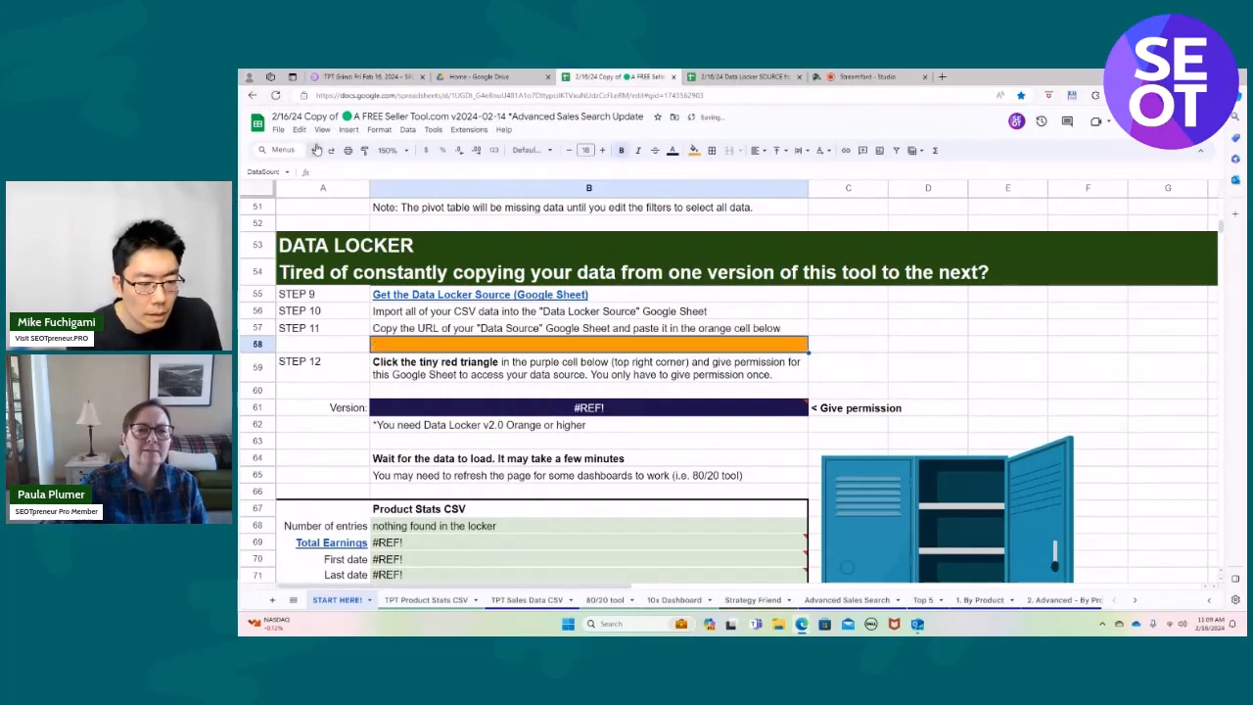
Copy the URL of the Data Locker SOURCE spreadsheet again, try pasting it into cell B58 of the seller tool copy, and undo that.
left_click(741, 77)
left_click(580, 95)
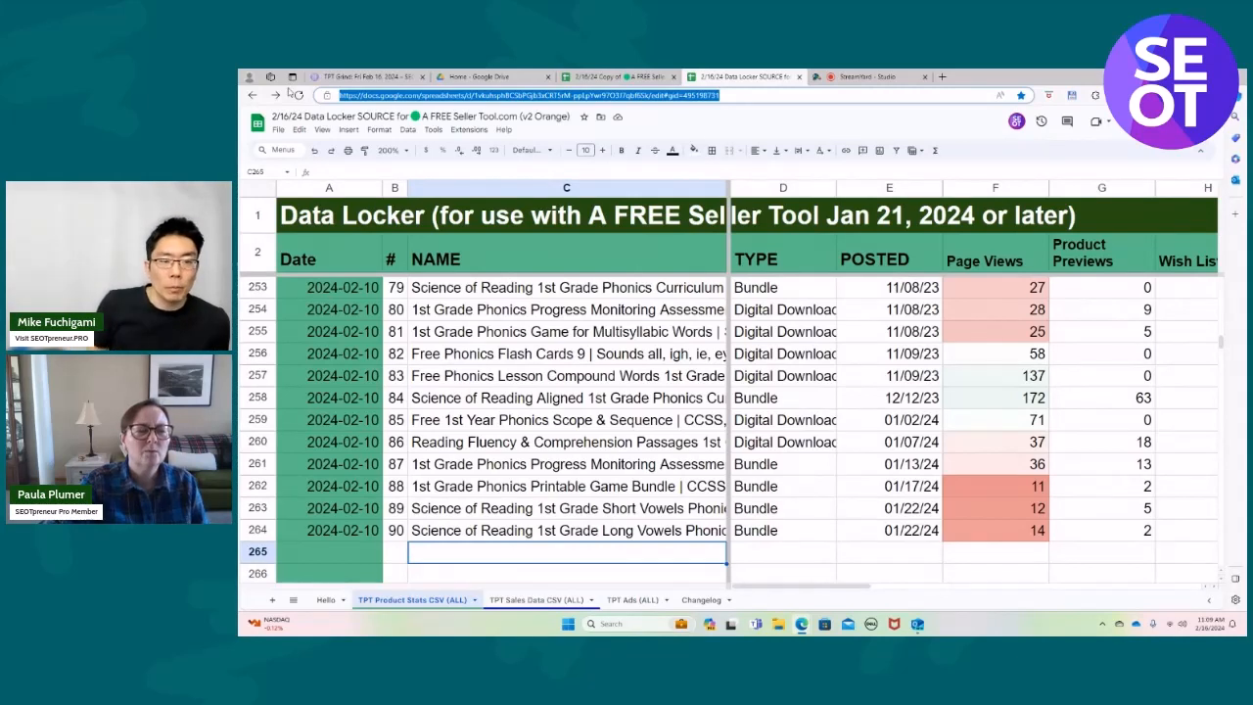
left_click_drag(718, 95, 341, 95)
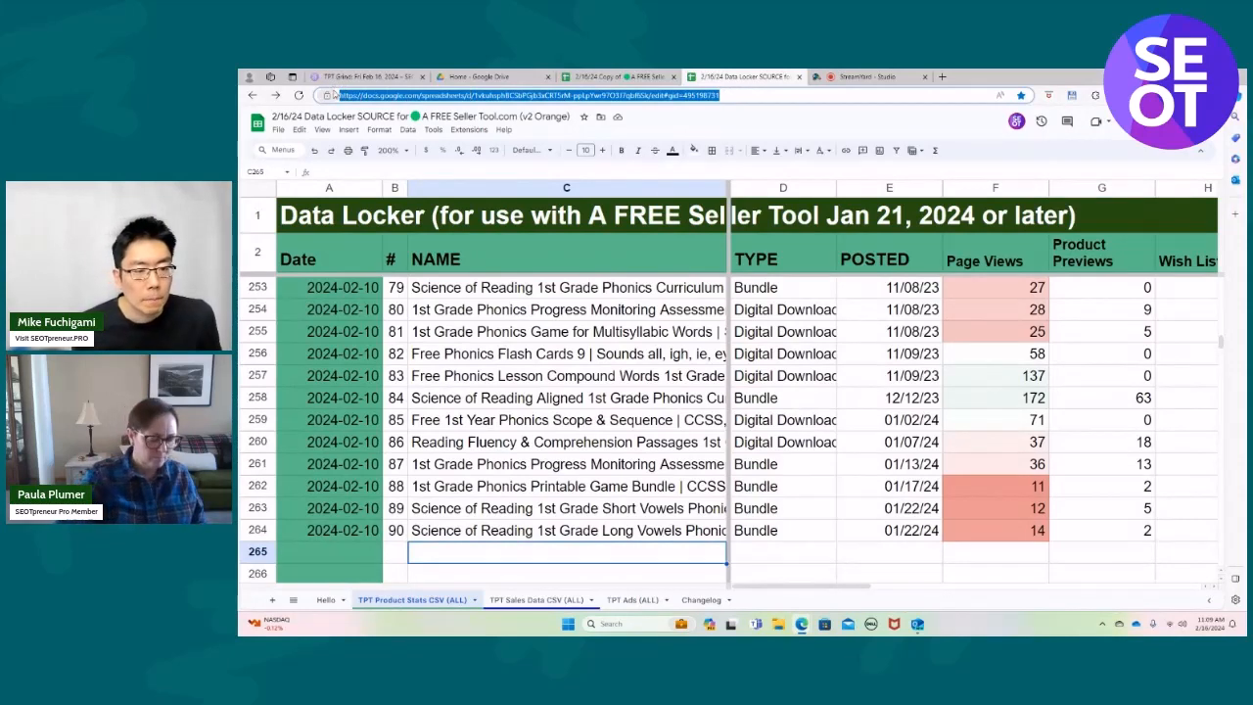
left_click(617, 77)
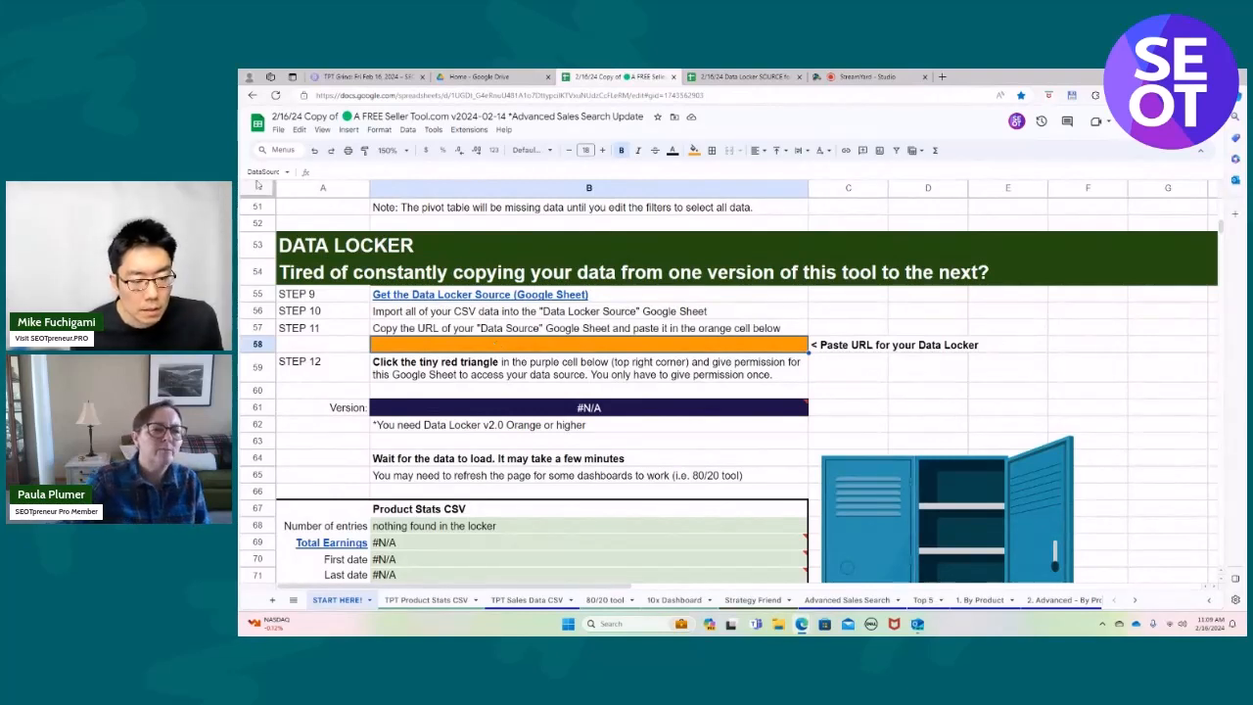
left_click(278, 130)
mouse_move(298, 130)
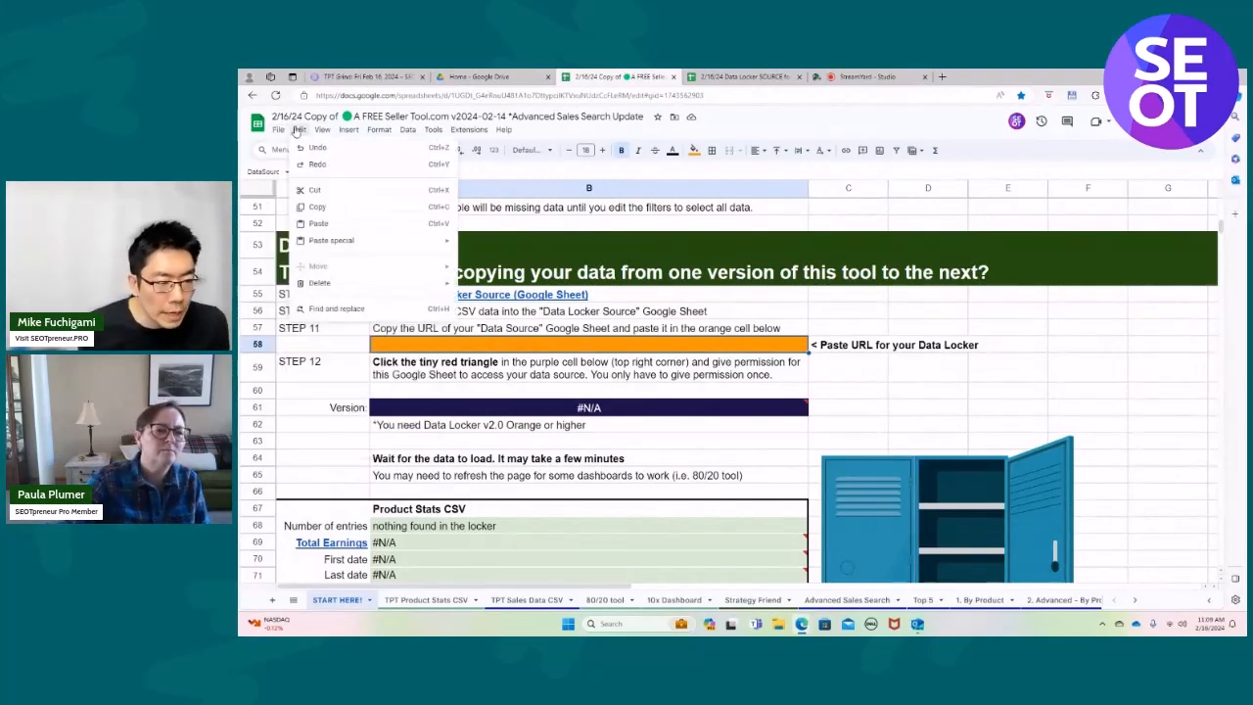
left_click(318, 223)
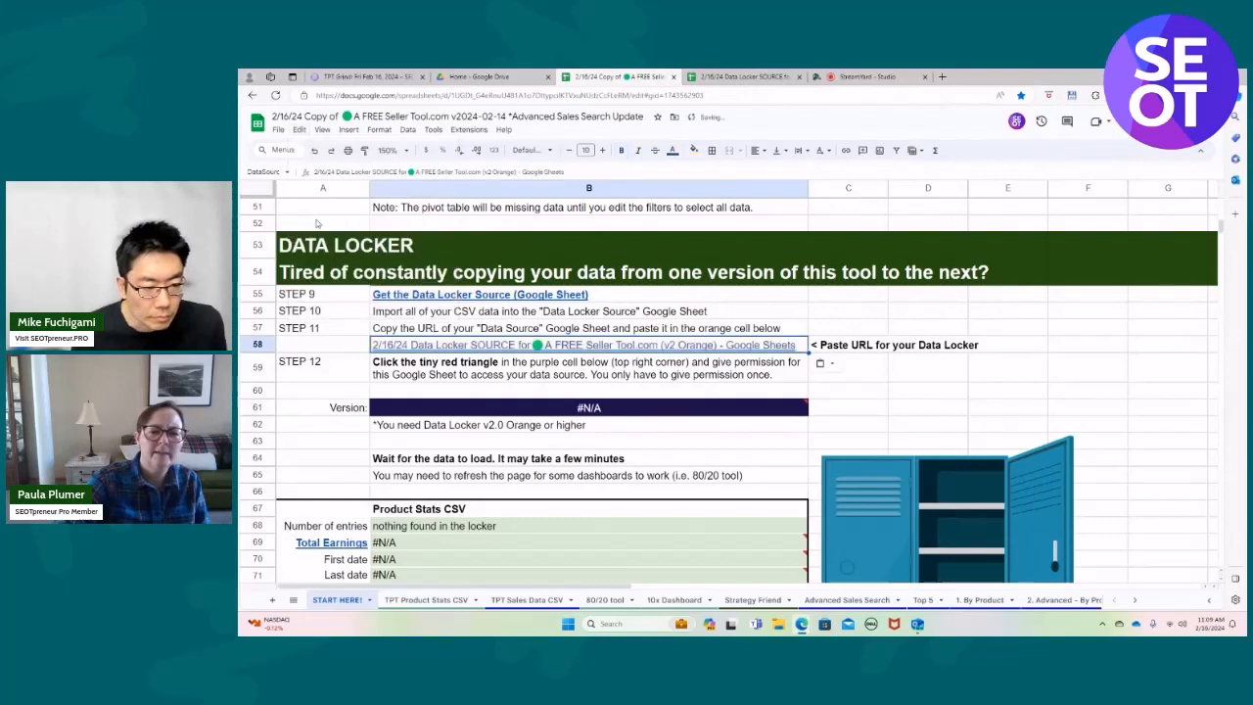
mouse_move(744, 346)
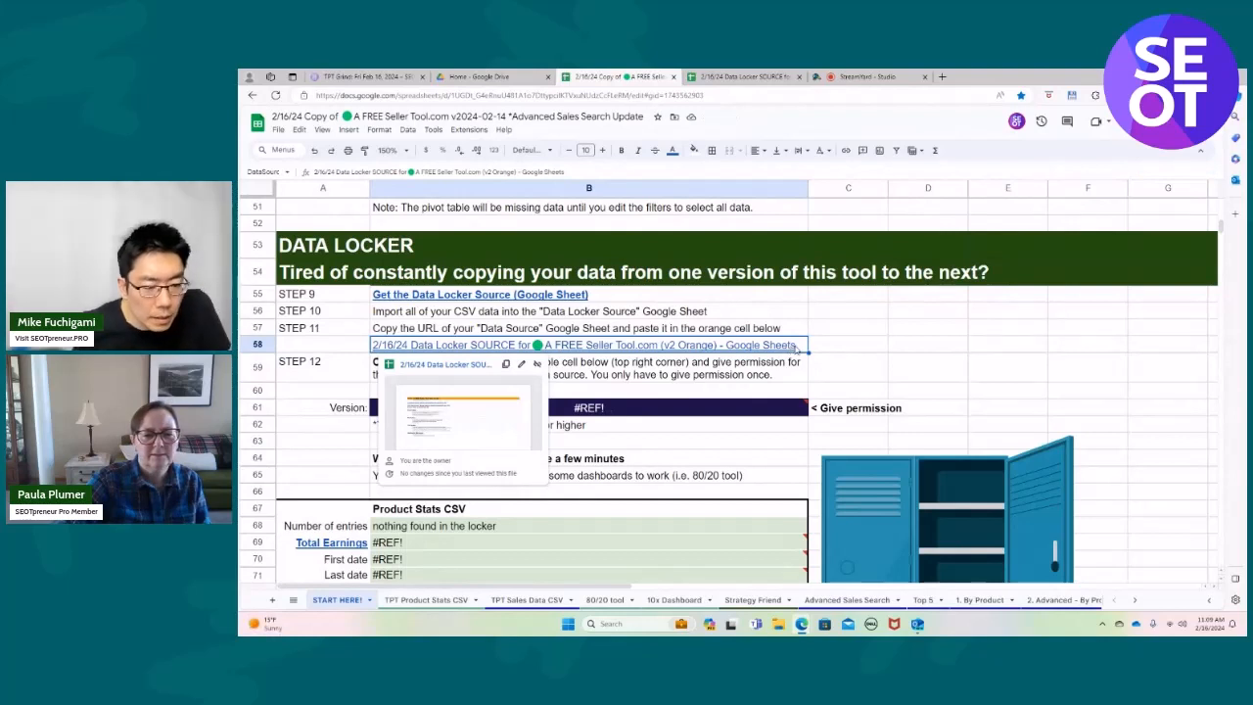
left_click(300, 129)
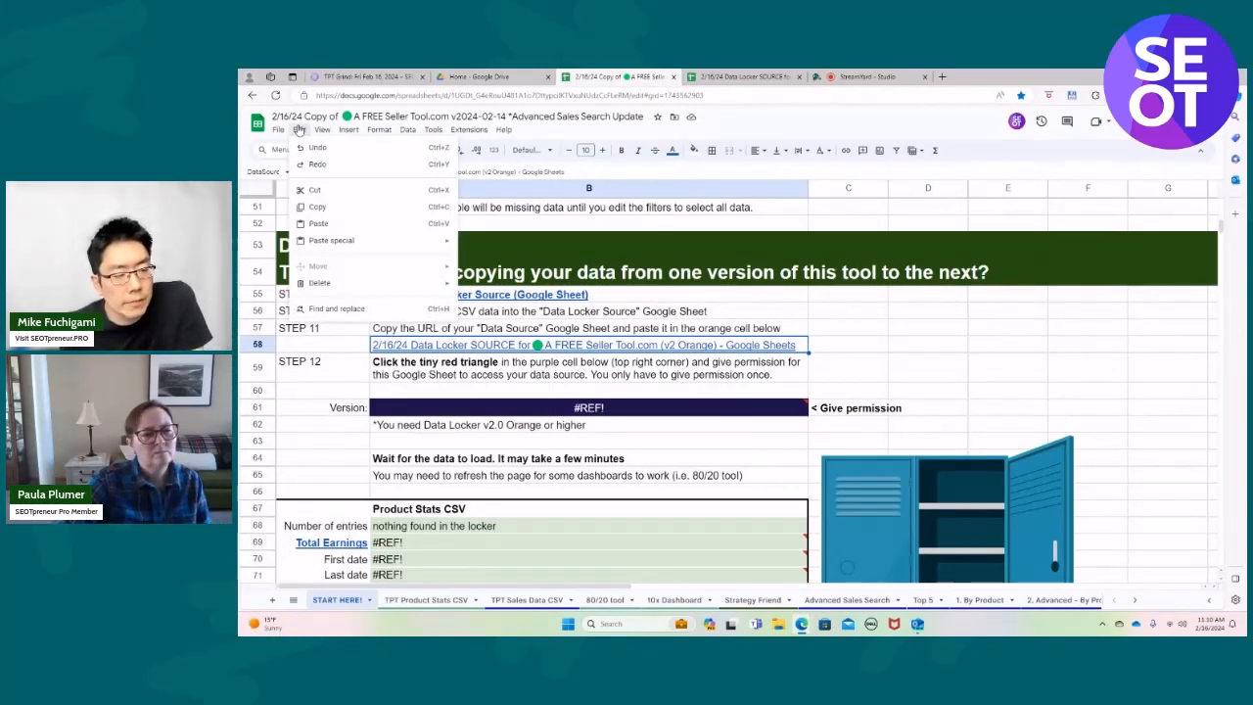
left_click(316, 146)
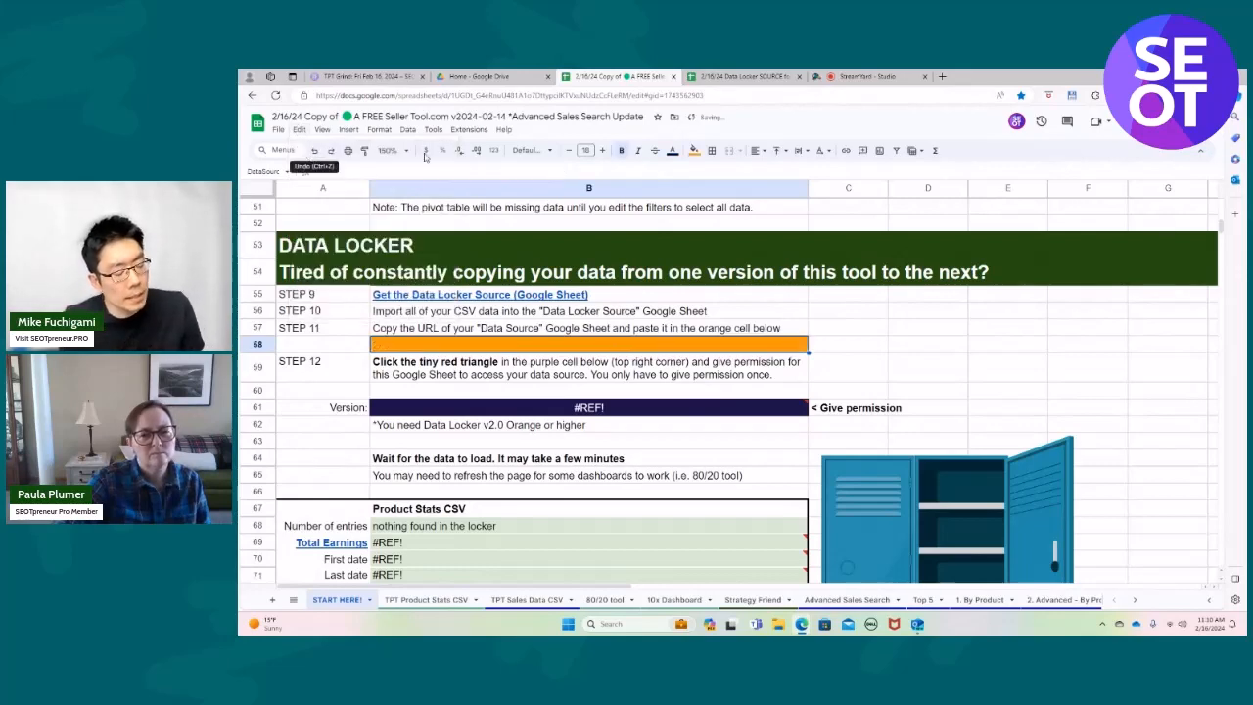
Copy the full URL of the 2/16/24 Data Locker SOURCE spreadsheet and return to the seller tool copy.
left_click(744, 77)
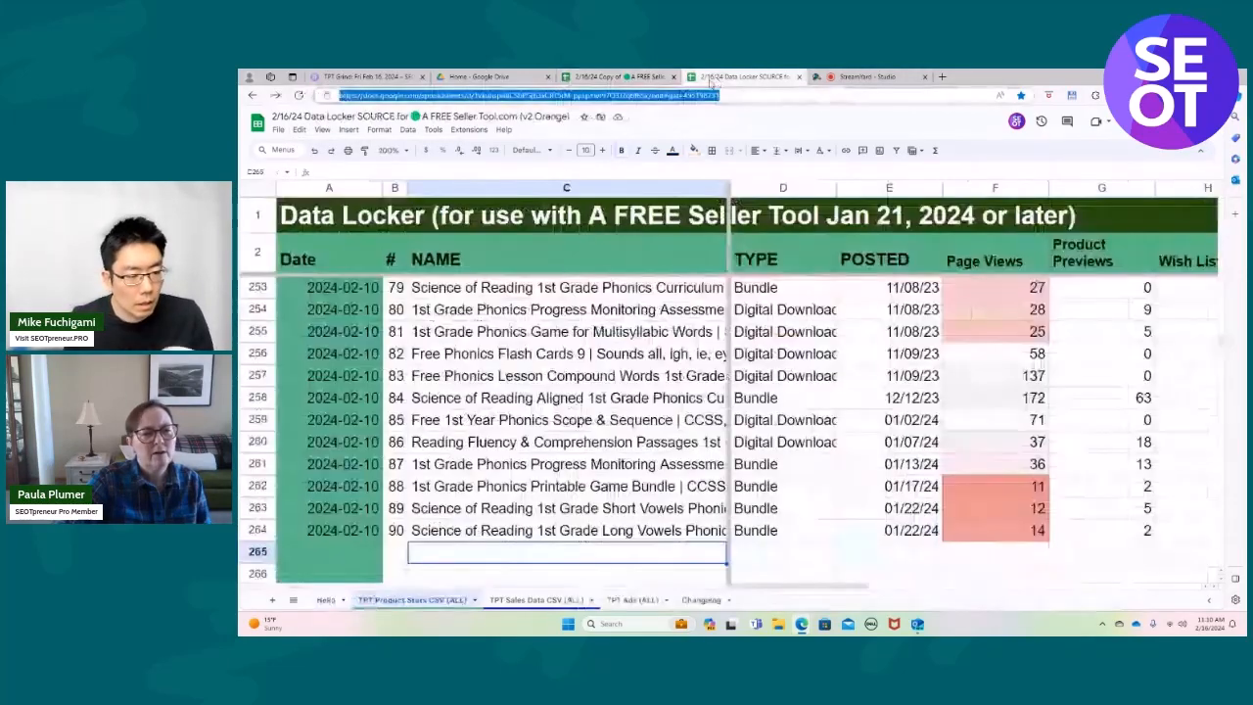
left_click(500, 95)
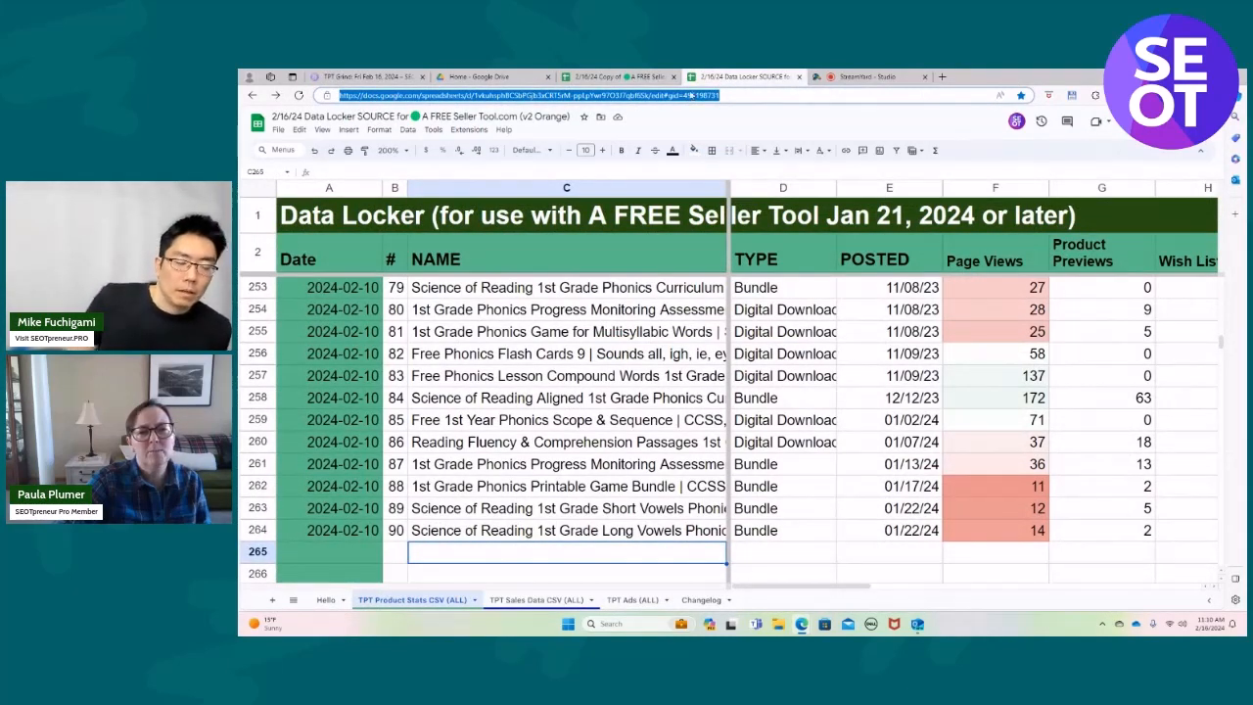
left_click(725, 93)
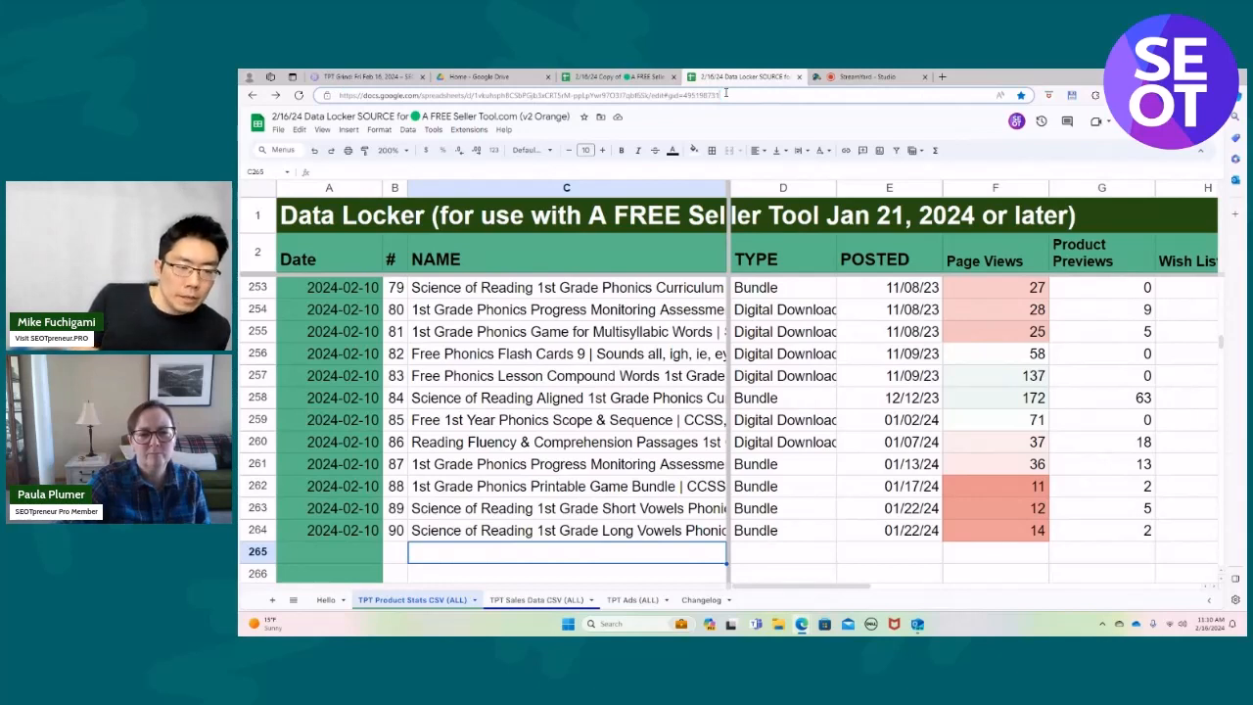
left_click_drag(726, 93, 297, 96)
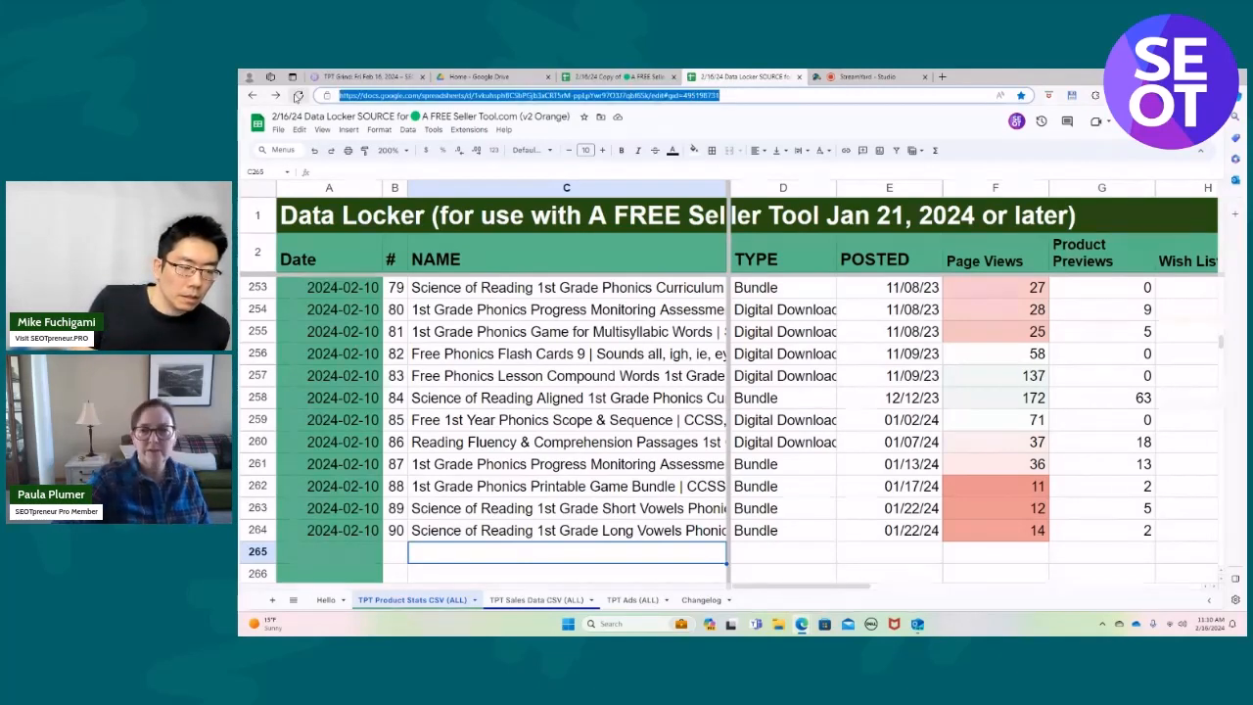
left_click(615, 77)
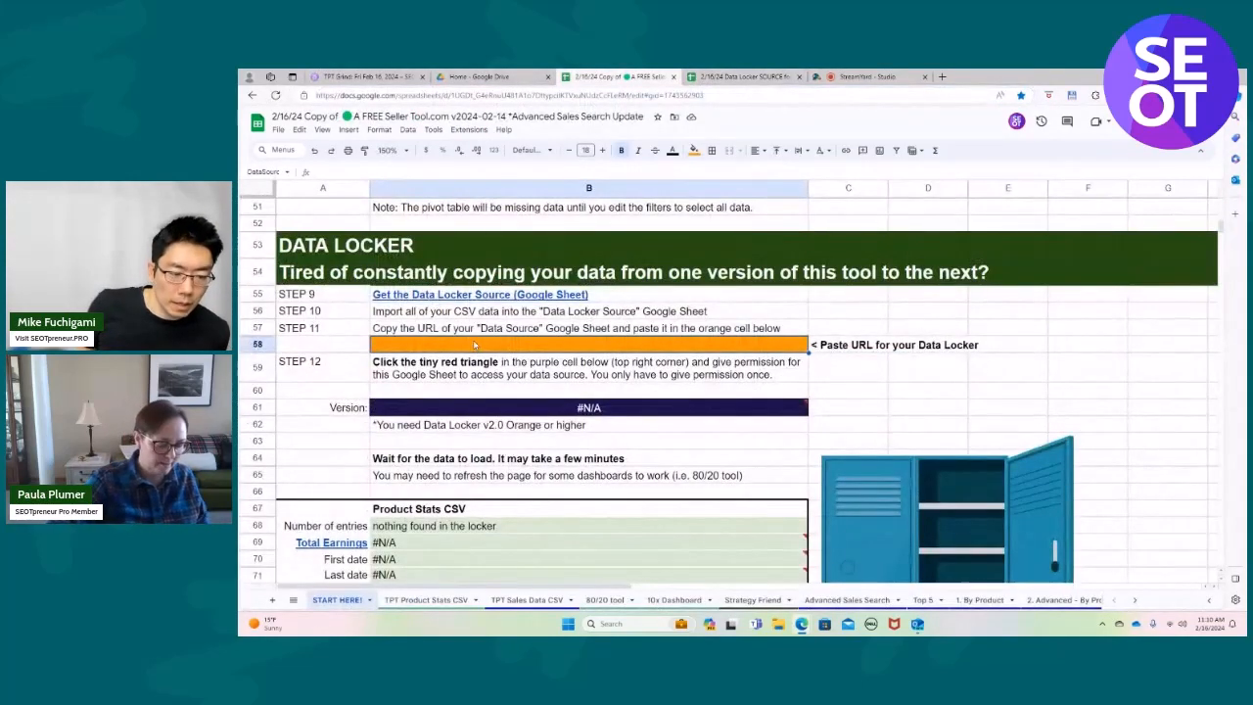
Put the Data Locker's URL into the orange cell B58 as plain text, undoing the paste that shows the spreadsheet's title.
type("2/16/24 Data Locker SOURCE for 🟢 A FREE Seller Tool.com (v2 Orange) - Google Sheets")
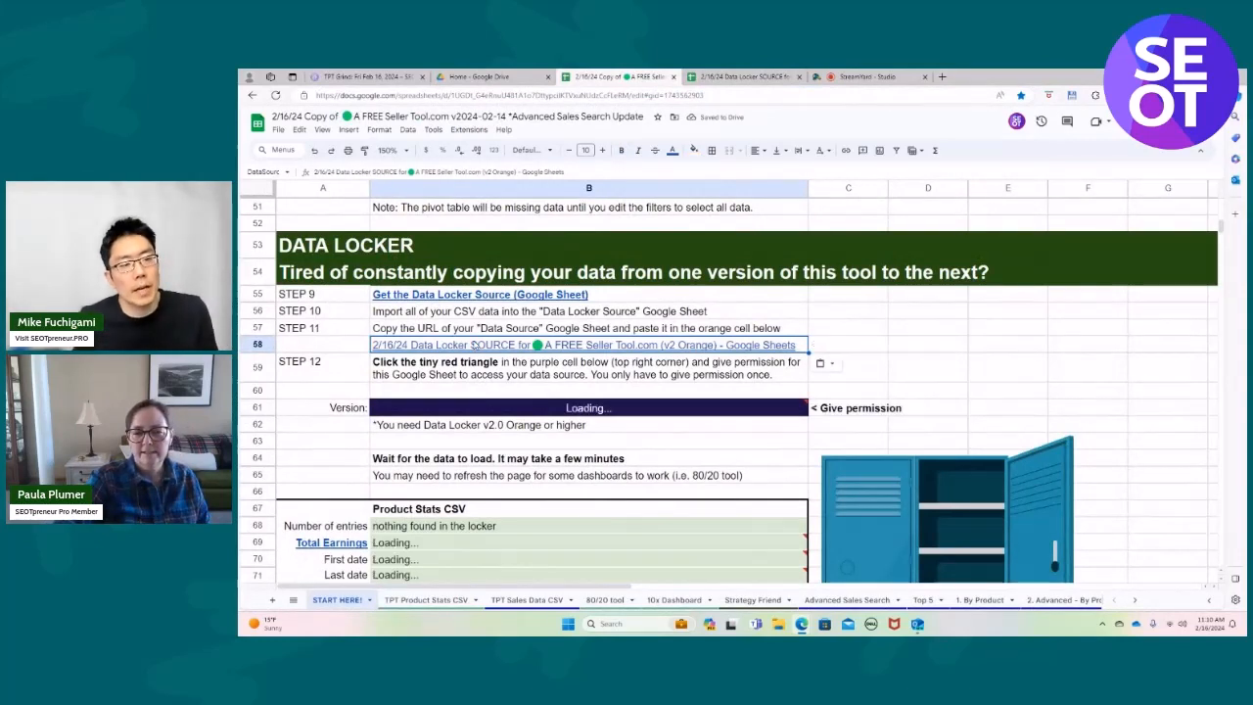
left_click(314, 150)
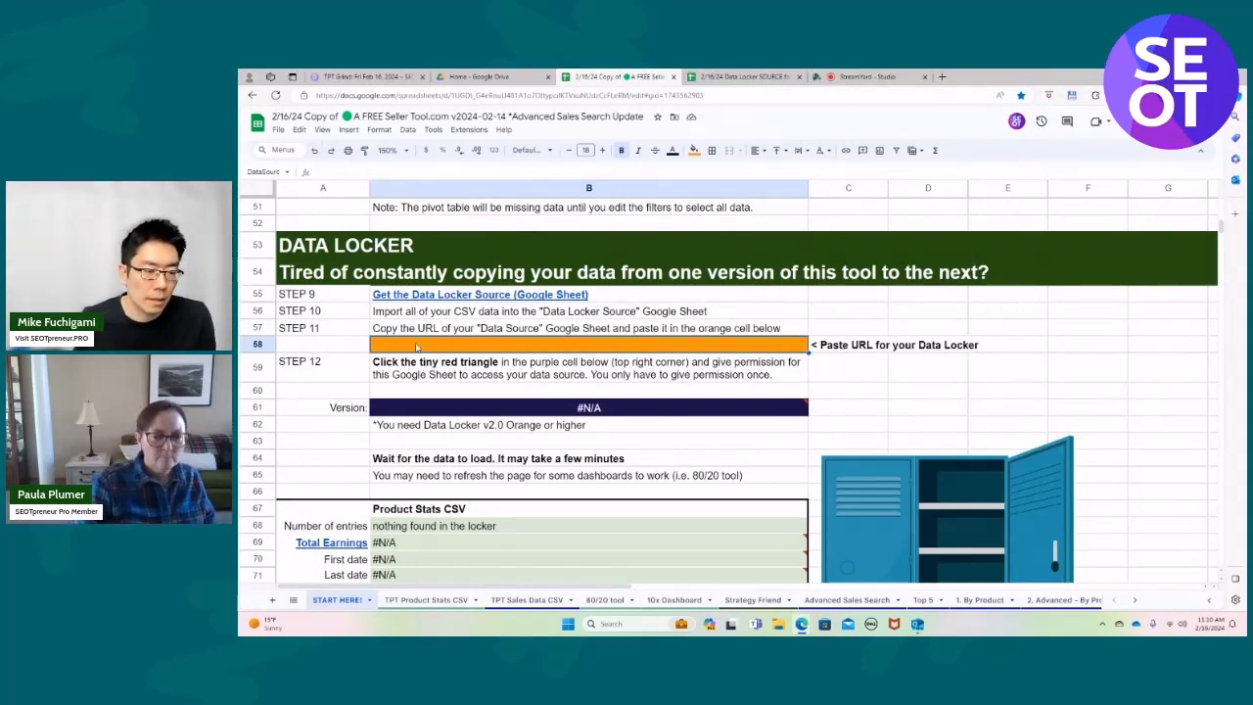
key("ctrl+v")
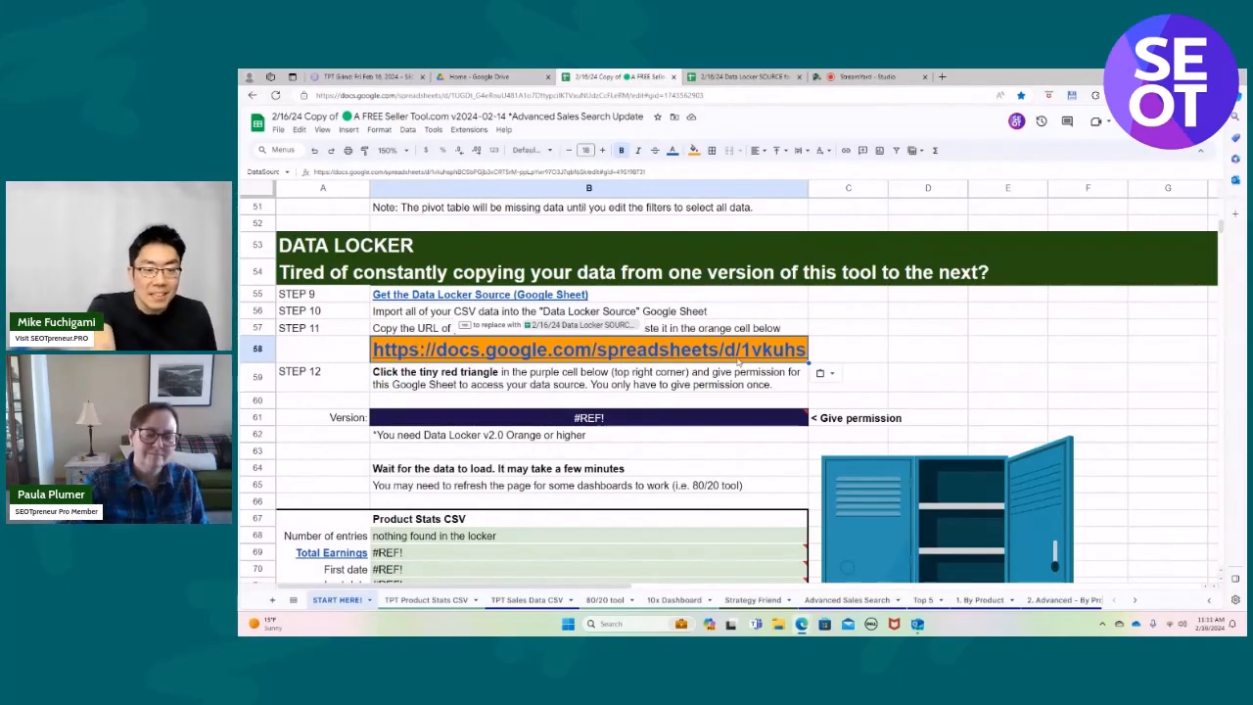
mouse_move(738, 361)
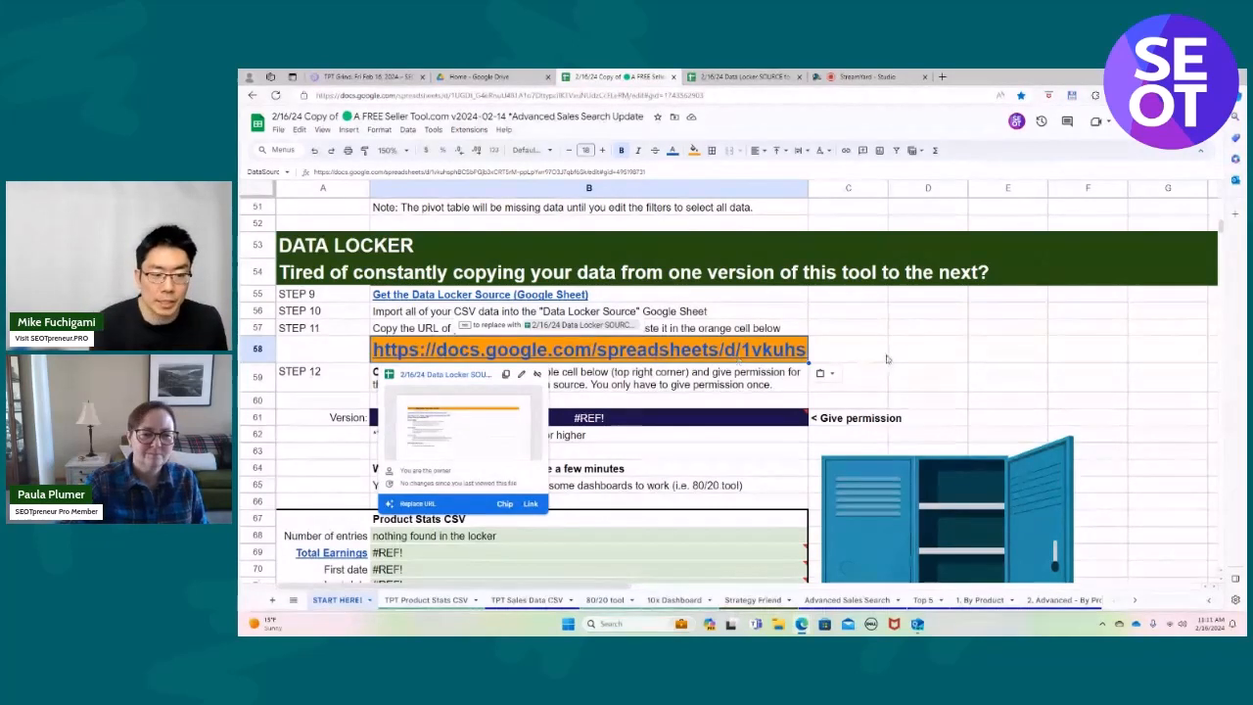
Allow the seller tool copy to access the Data Locker spreadsheet from the purple Version cell in row 61.
left_click(746, 421)
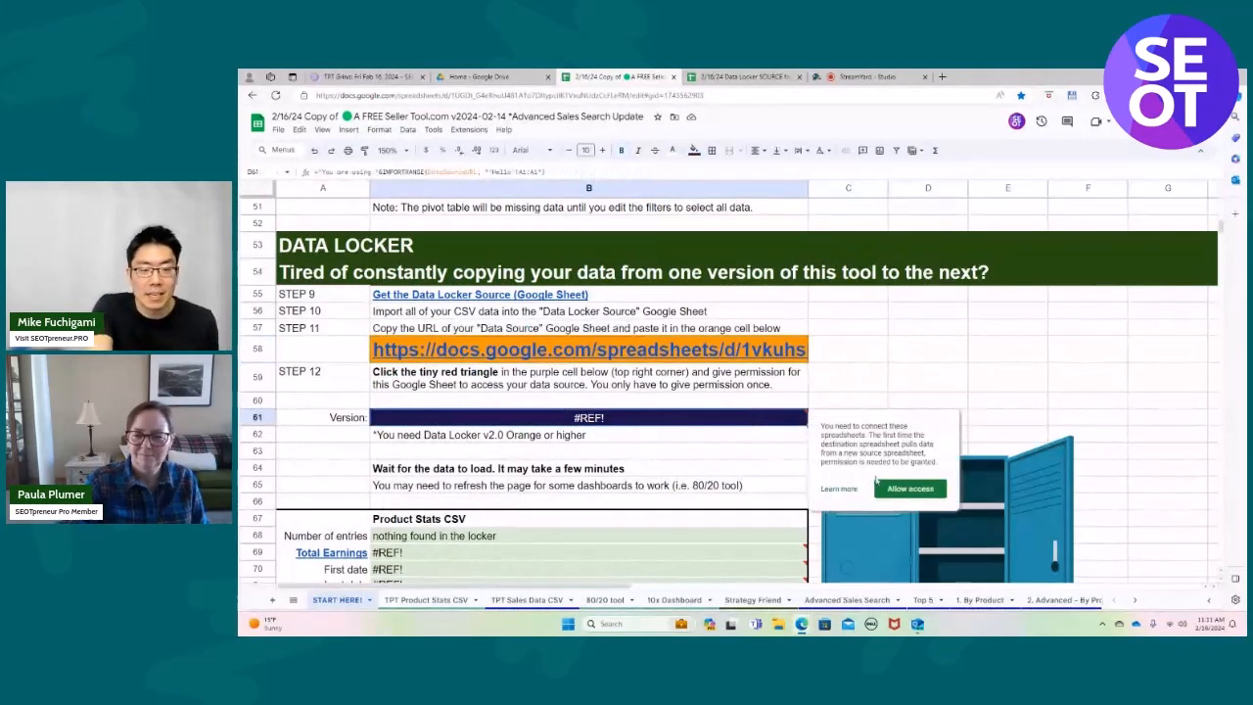
left_click(910, 489)
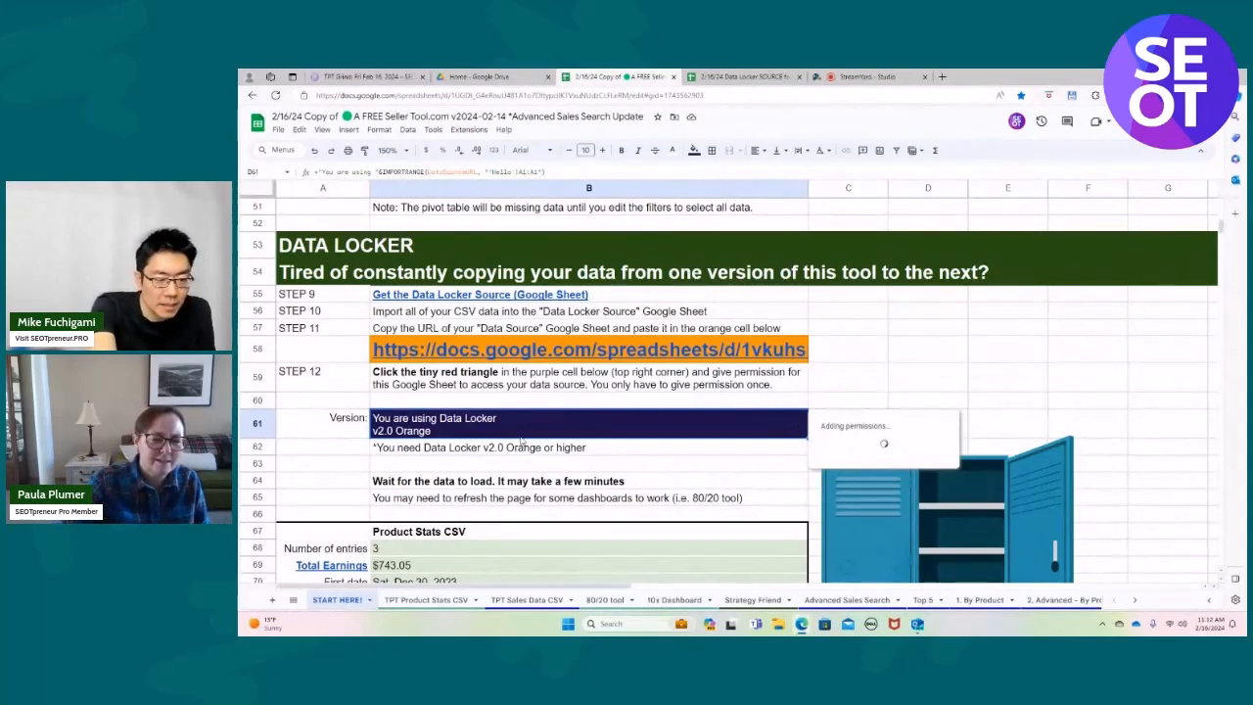
Enlarge the sheet to 200% and check the Product Stats CSV, Sales Data CSV and TPT Ads Data summaries below the Version cell.
left_click(406, 149)
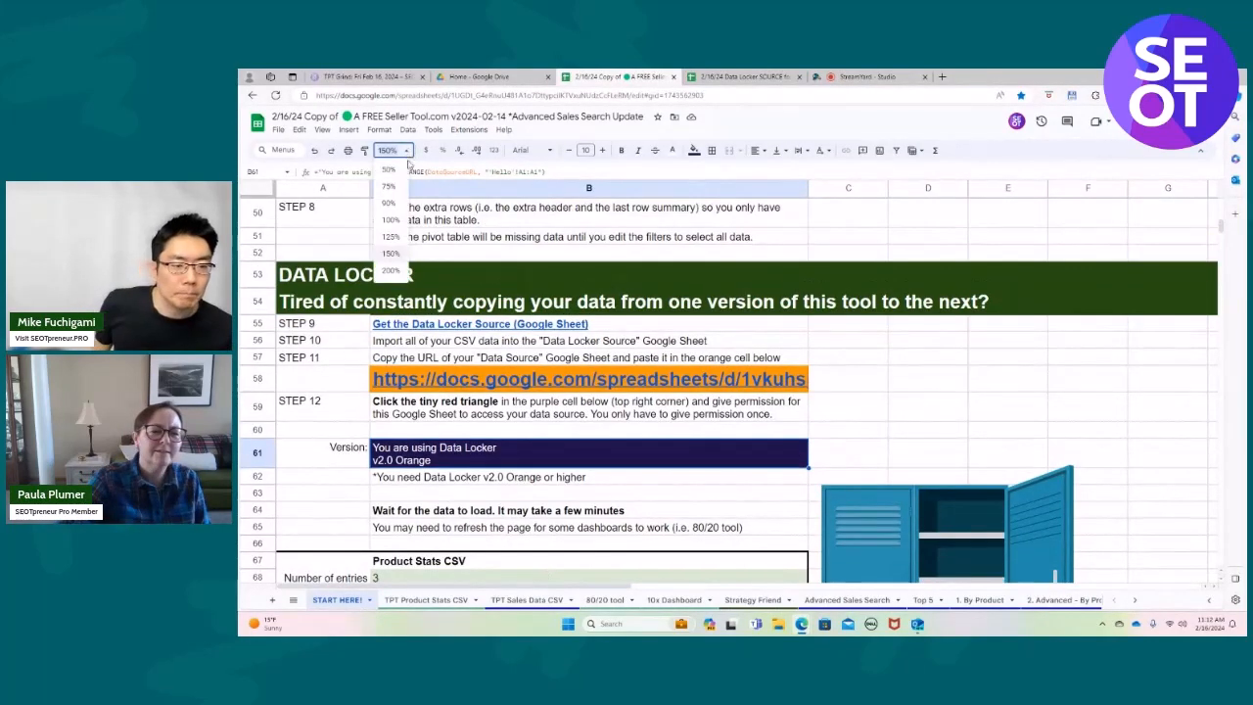
left_click(391, 270)
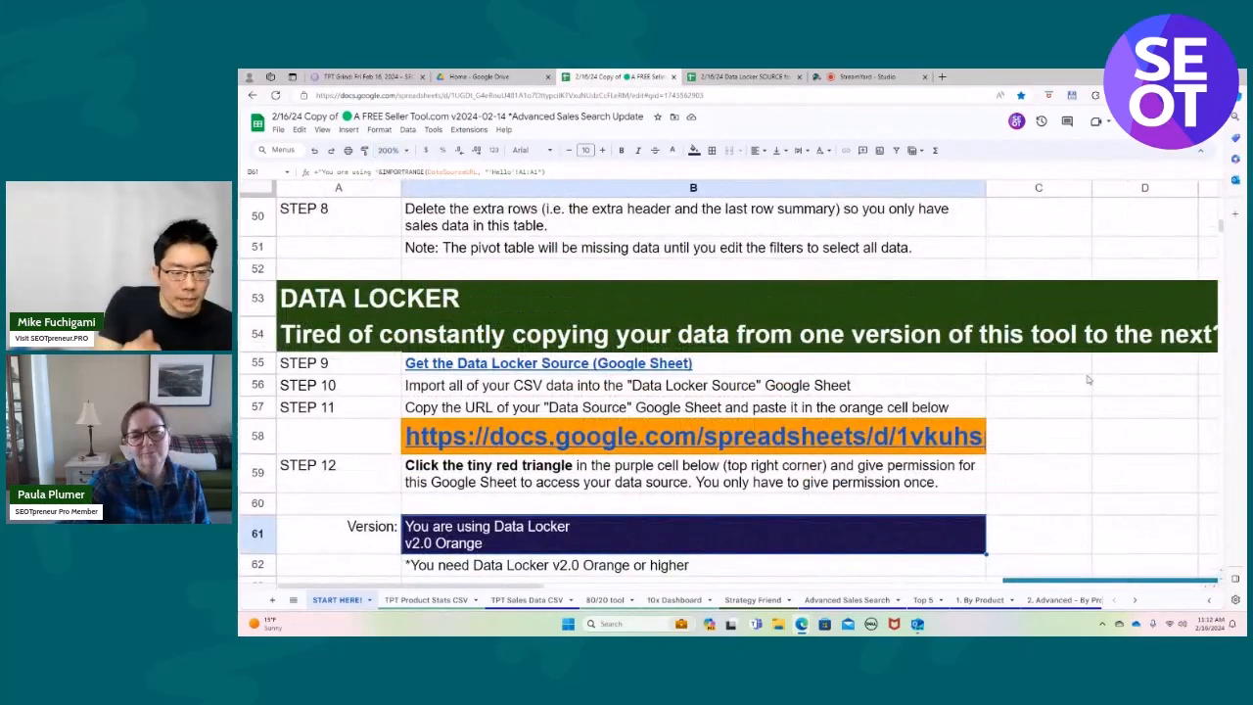
scroll(1086, 380, "down", 2)
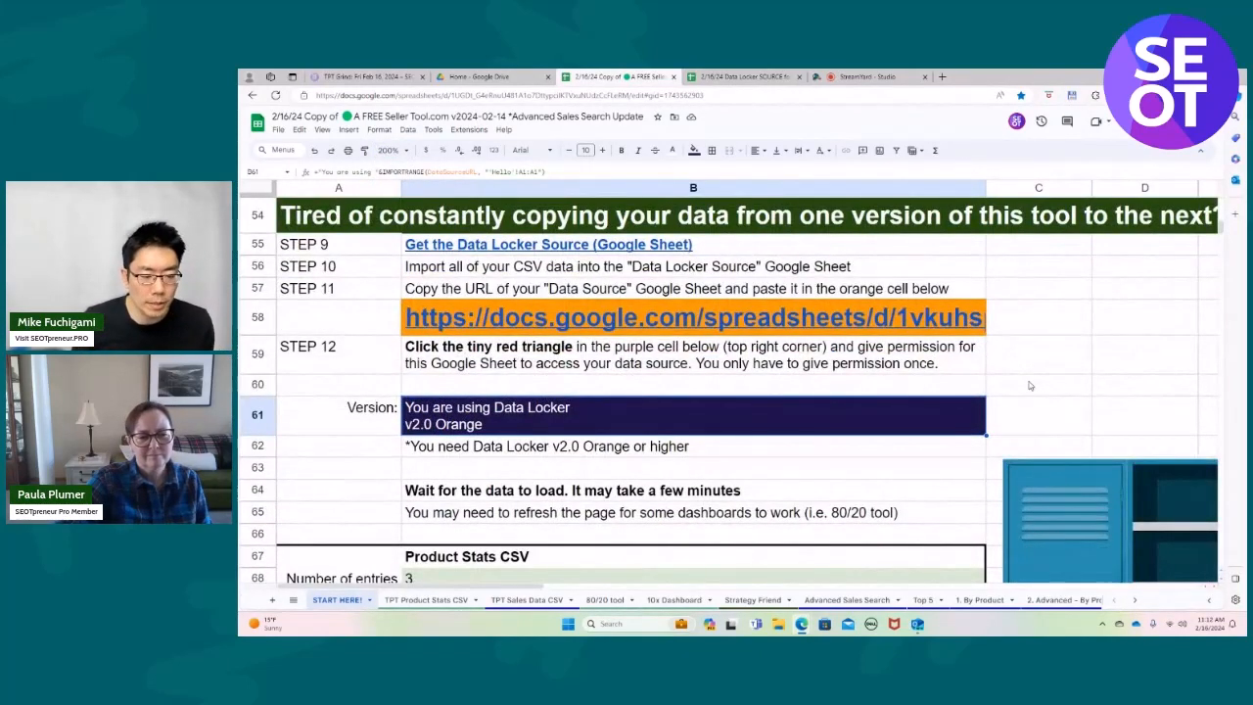
scroll(723, 401, "down", 4)
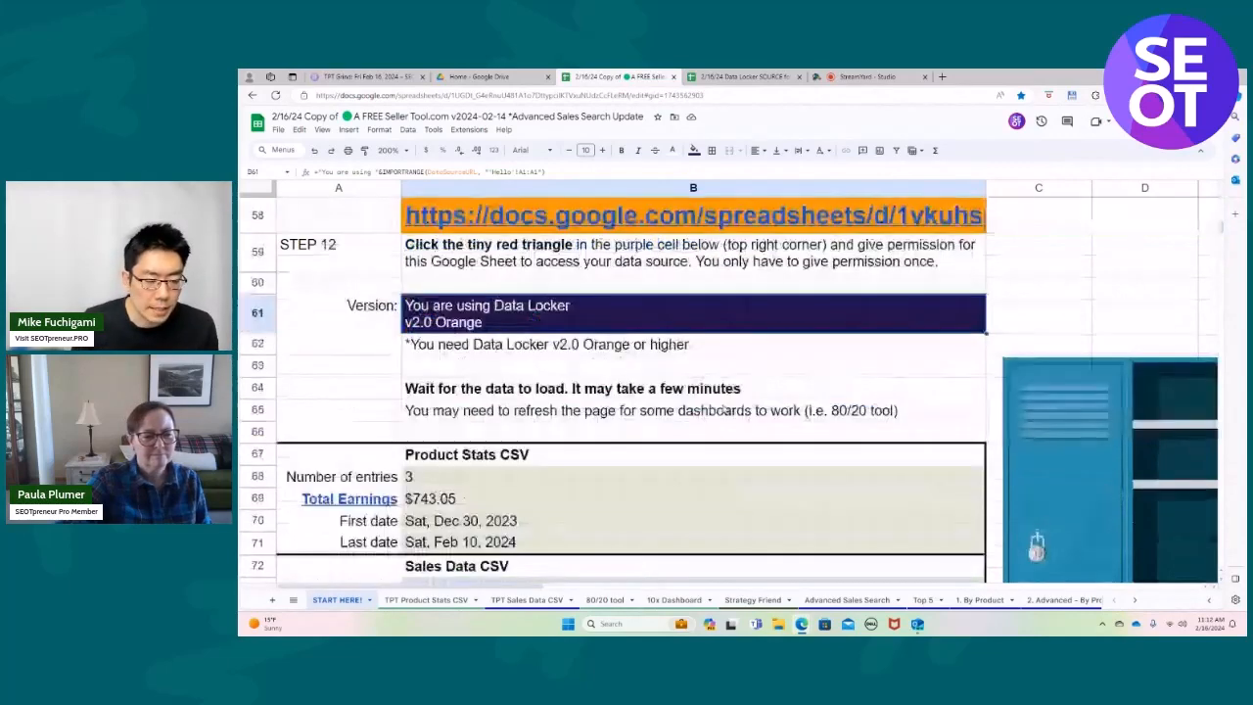
scroll(723, 409, "down", 2)
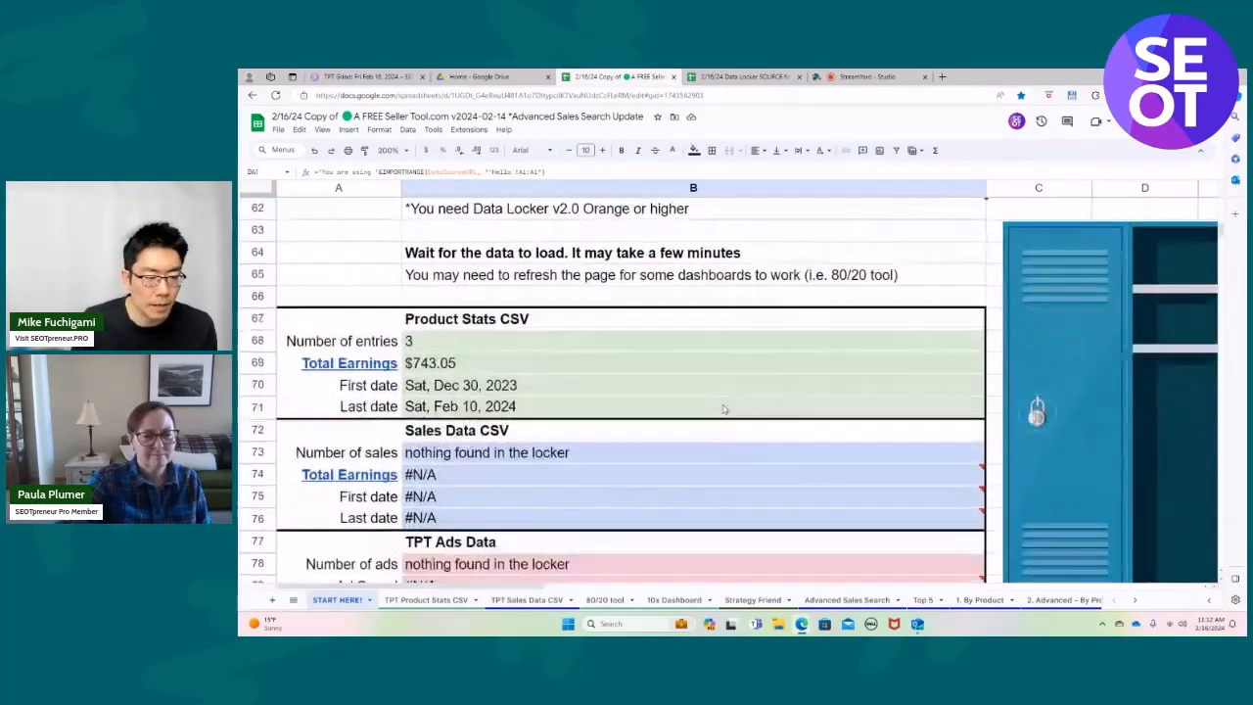
scroll(723, 409, "down", 2)
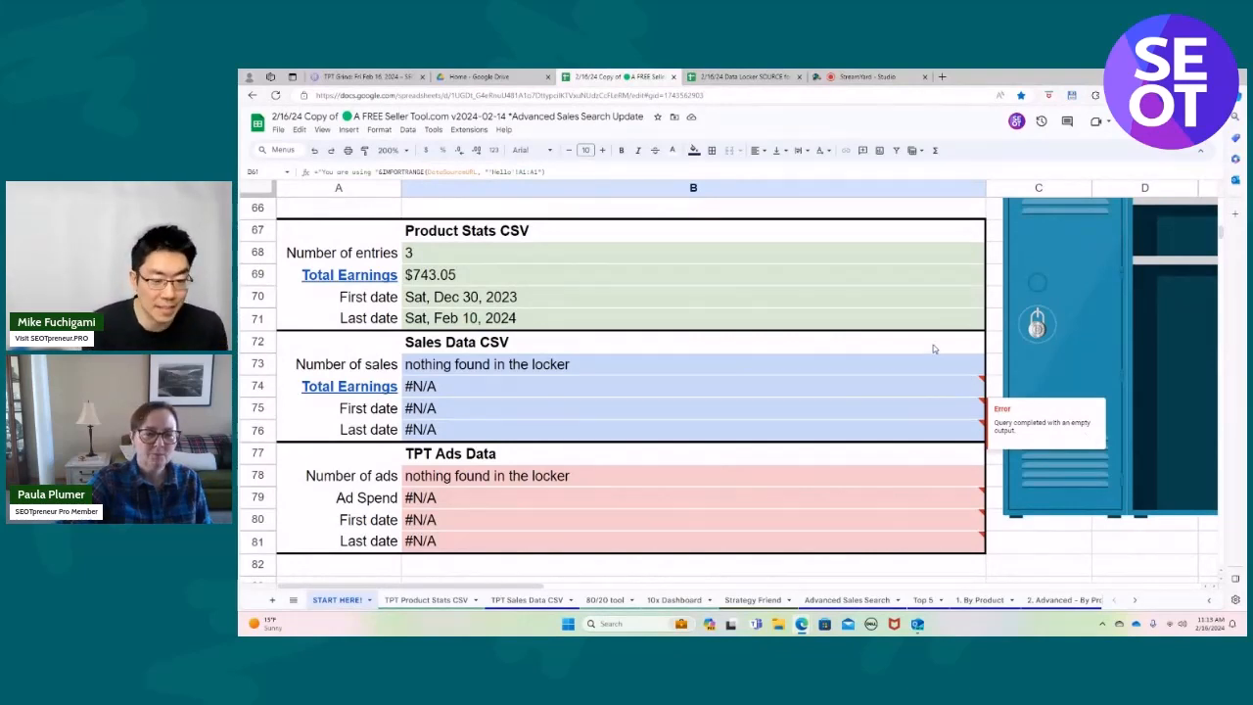
scroll(855, 426, "up", 1)
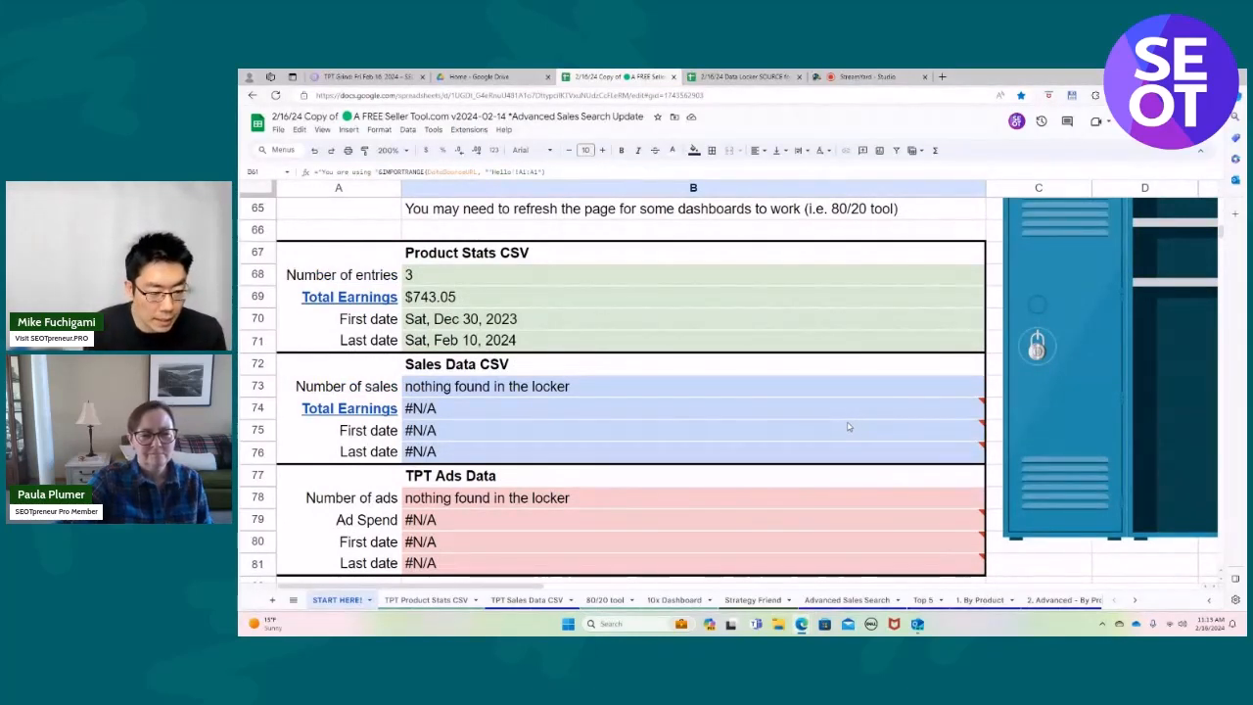
mouse_move(837, 429)
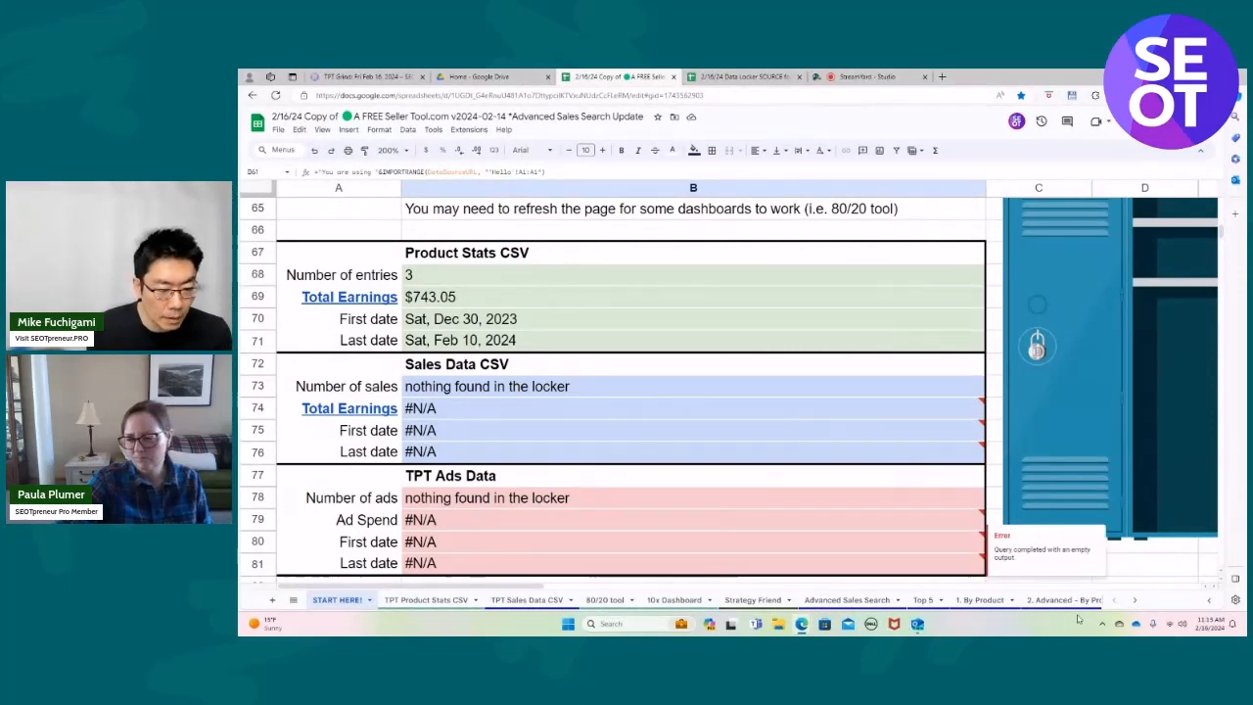
Open the Copy of ABCD sheet and expand its collapsed columns A to C with the available dates and products.
left_click(1135, 602)
left_click(1060, 600)
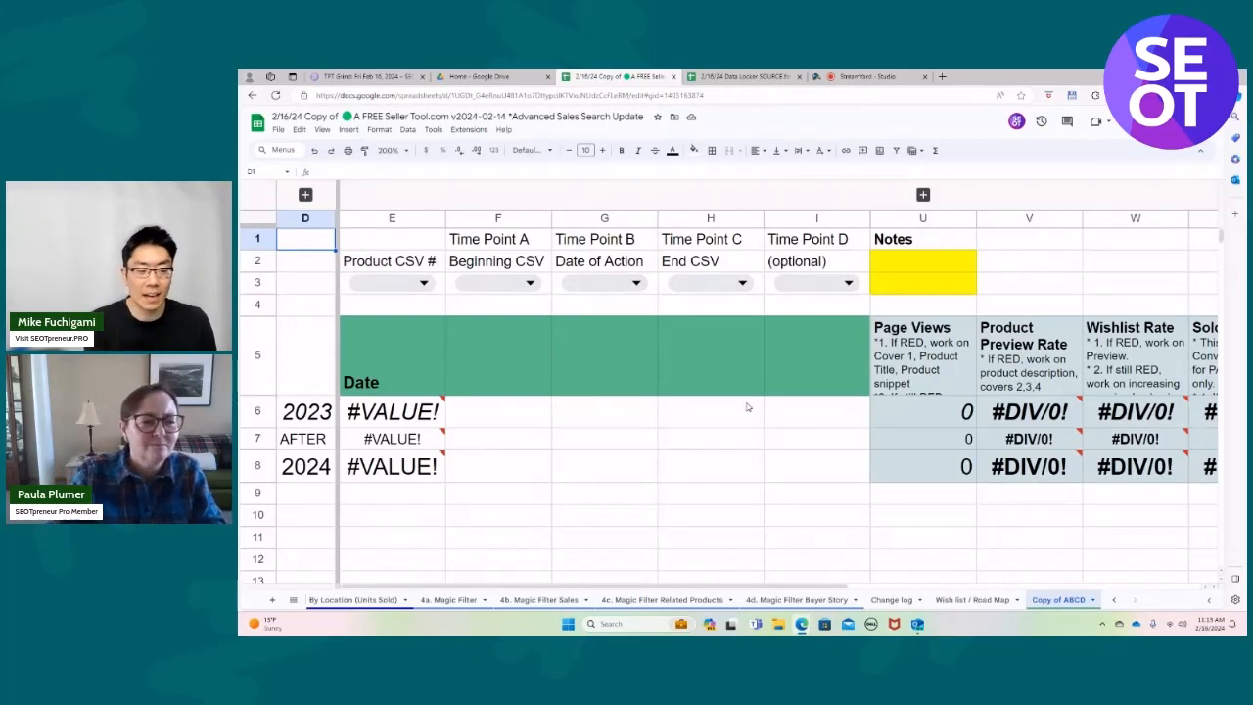
left_click(305, 196)
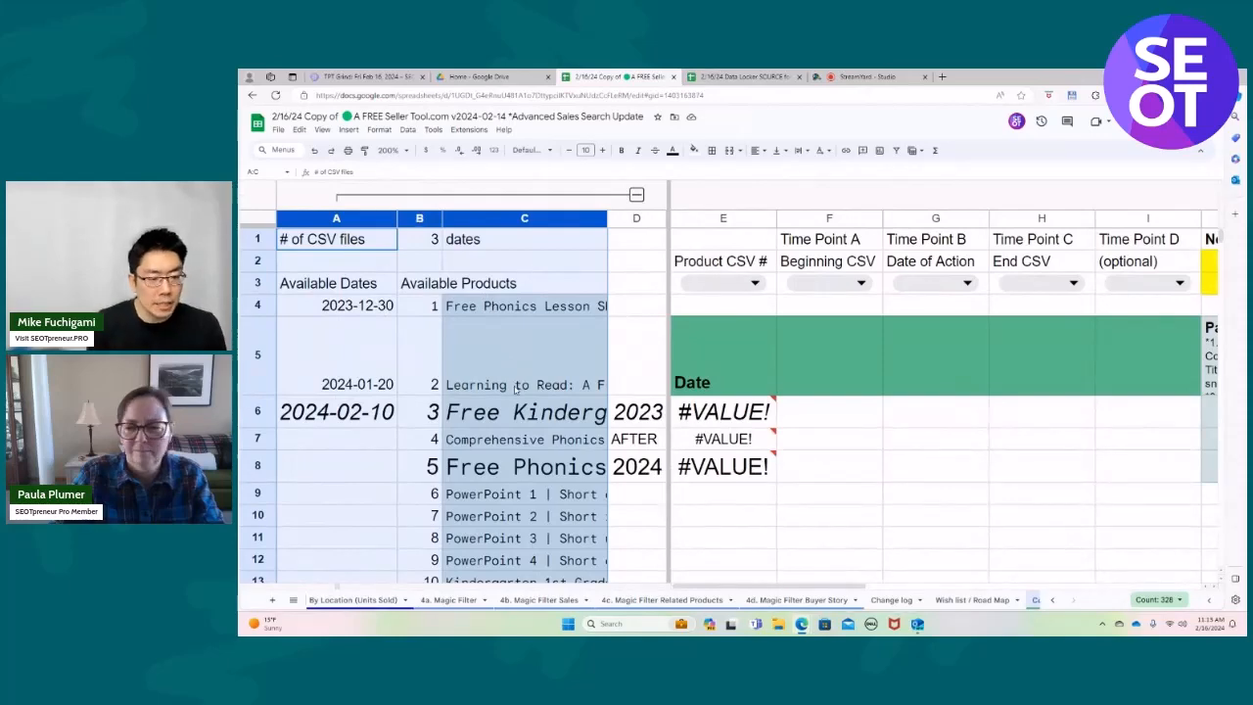
Look through the Available Products list and select product 79, the Science of Reading entry in cell C82.
scroll(516, 388, "down", 5)
scroll(516, 389, "down", 3)
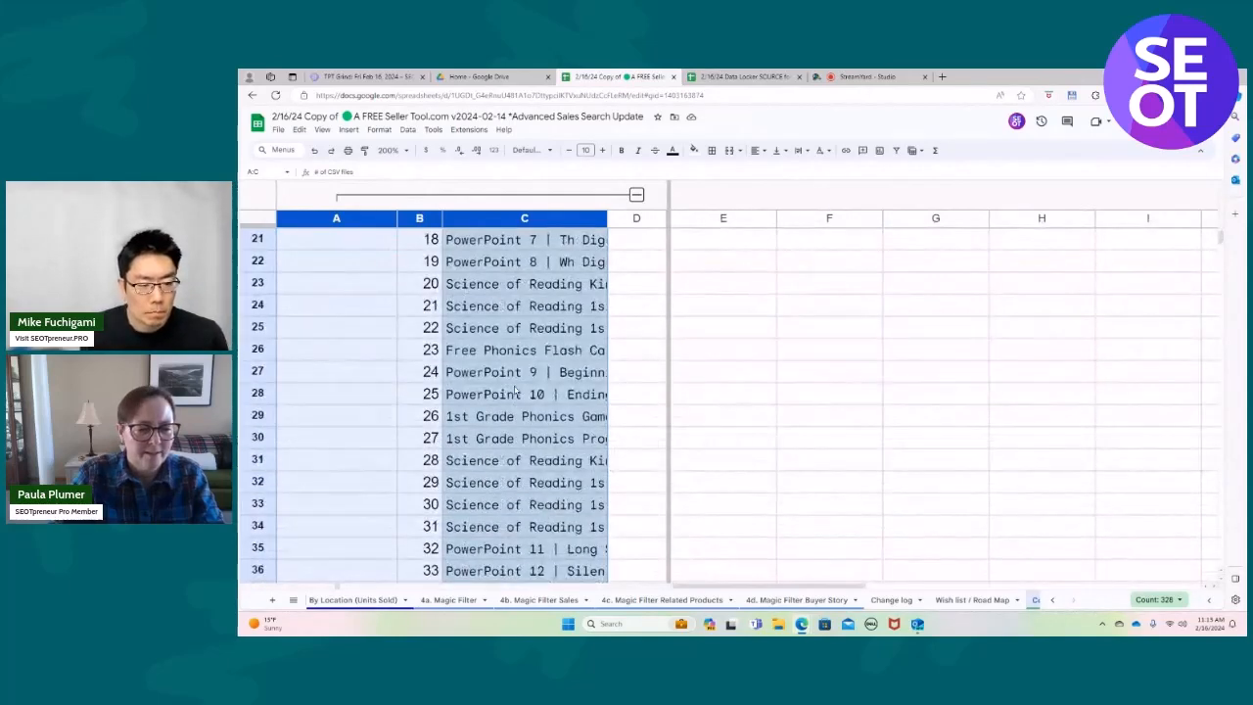
scroll(516, 389, "down", 10)
scroll(515, 390, "down", 4)
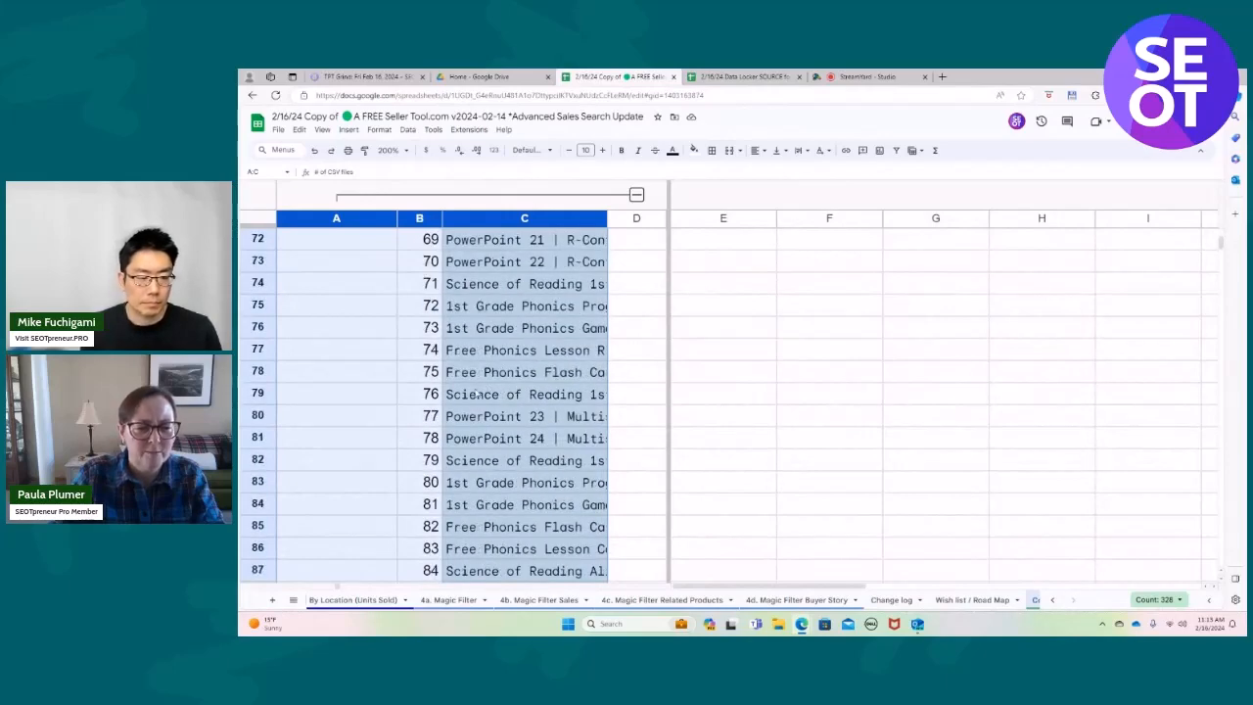
left_click(532, 465)
Open the TPT page of Science of Reading Aligned 1st Grade Phonics Curriculum in a new tab and compare it with product 84 in the list.
left_click(941, 77)
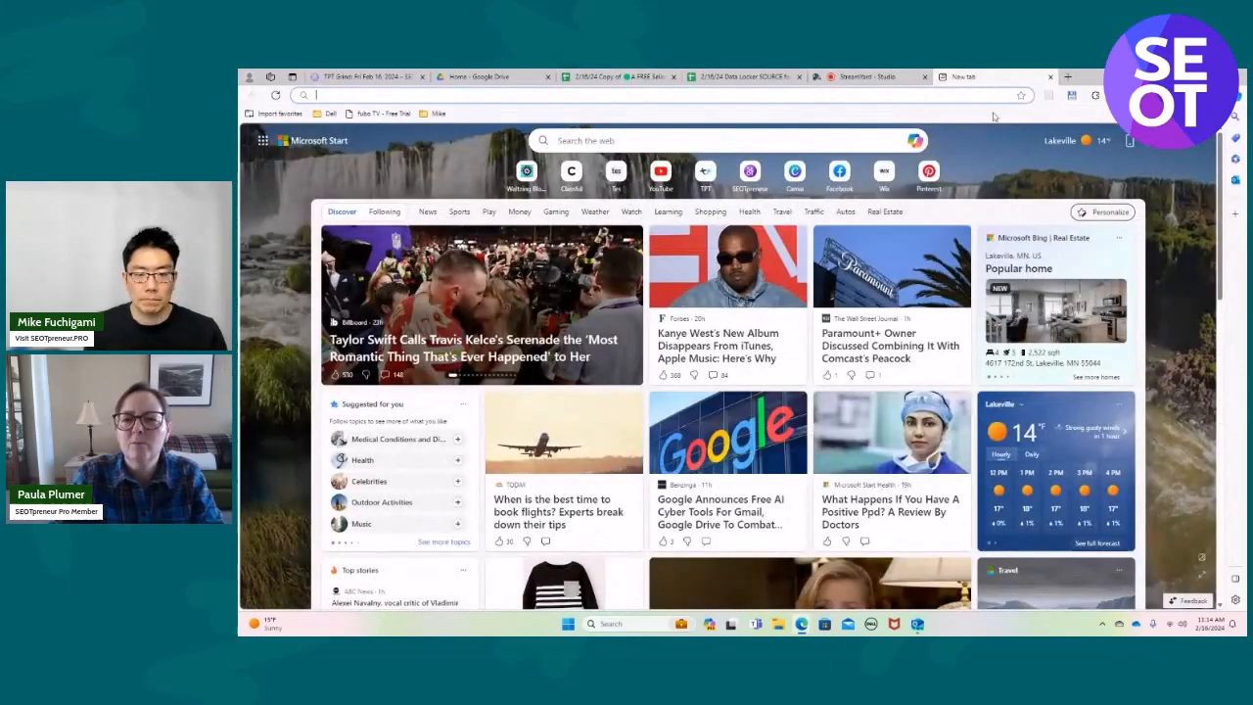
left_click(705, 174)
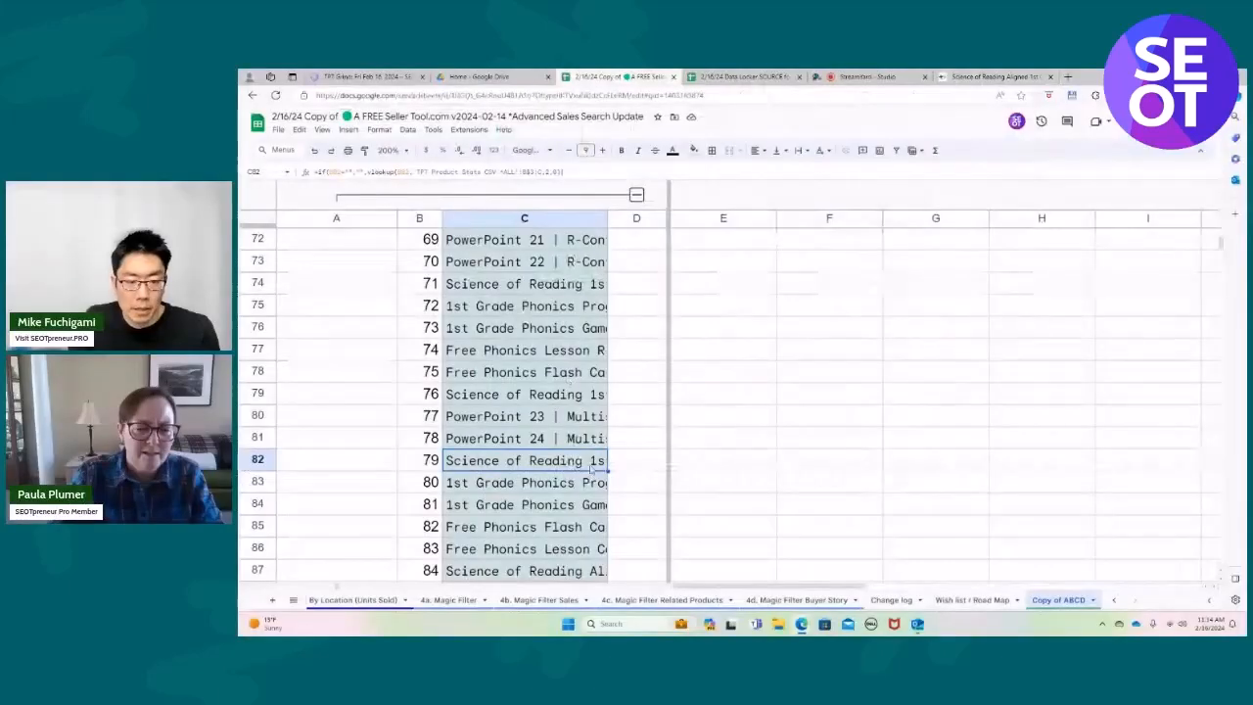
scroll(593, 553, "down", 1)
left_click(593, 551)
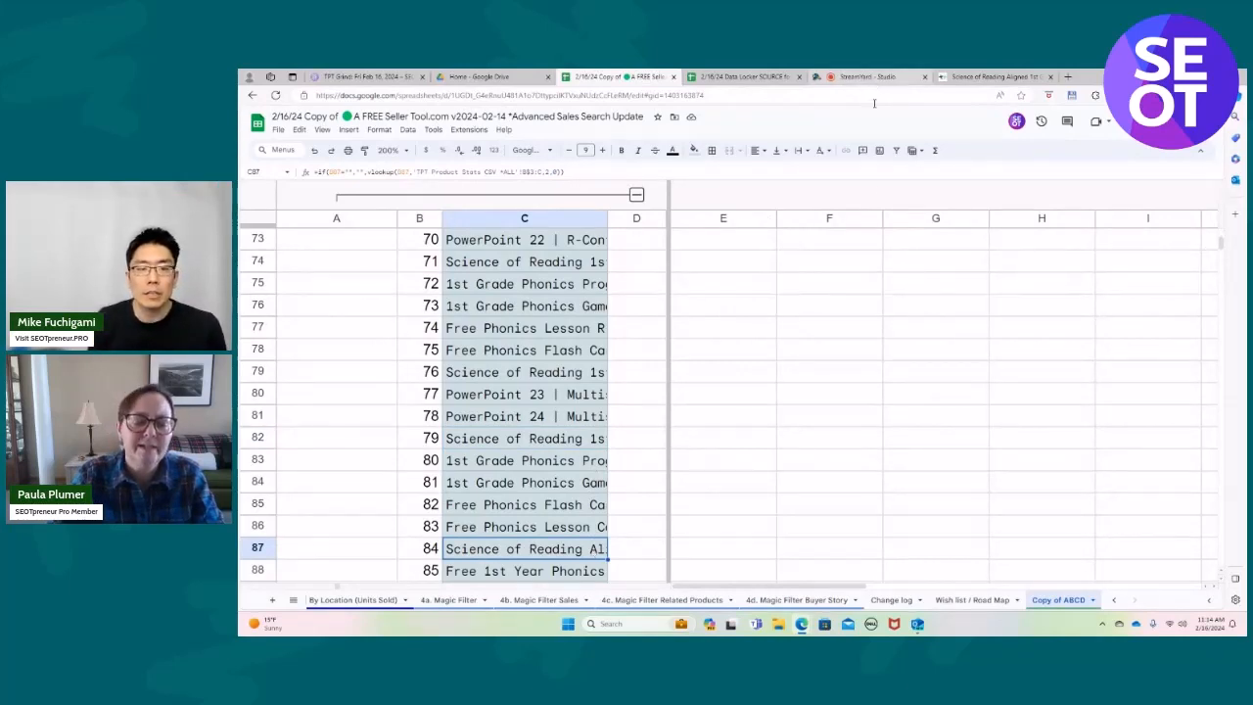
left_click(1001, 78)
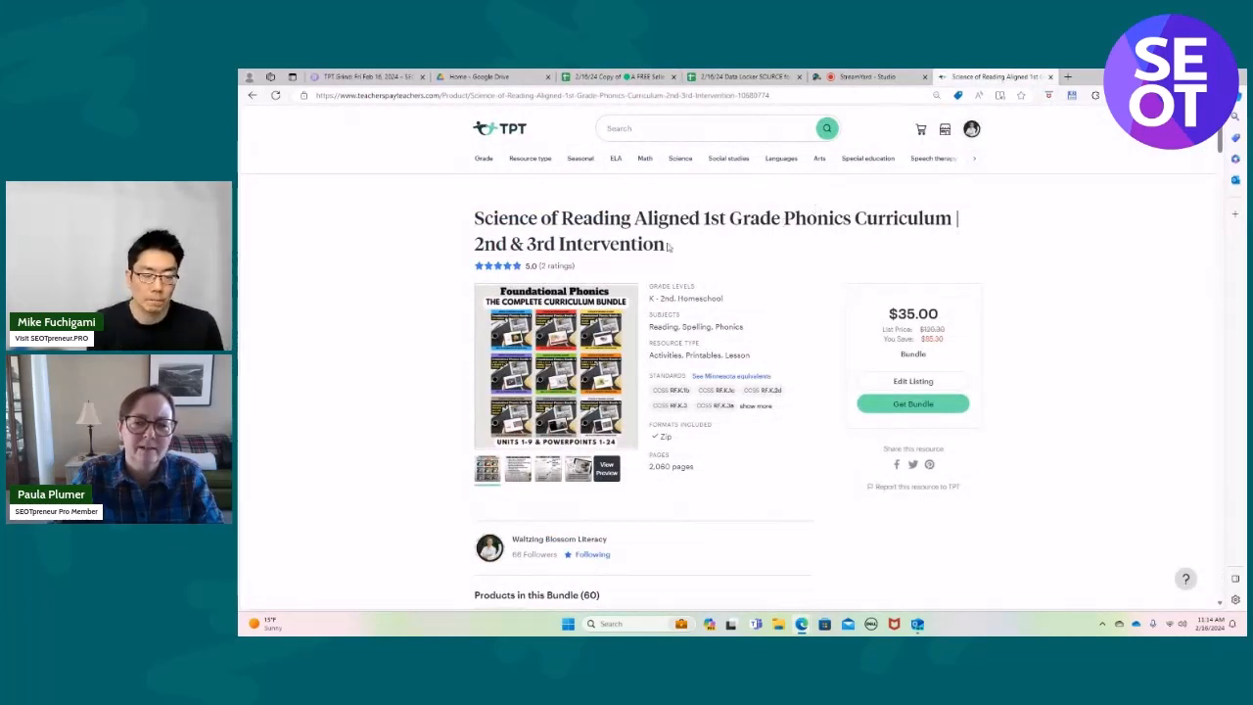
Copy the product's full title from its TPT page and search the Copy of ABCD sheet for it.
left_click_drag(666, 247, 469, 231)
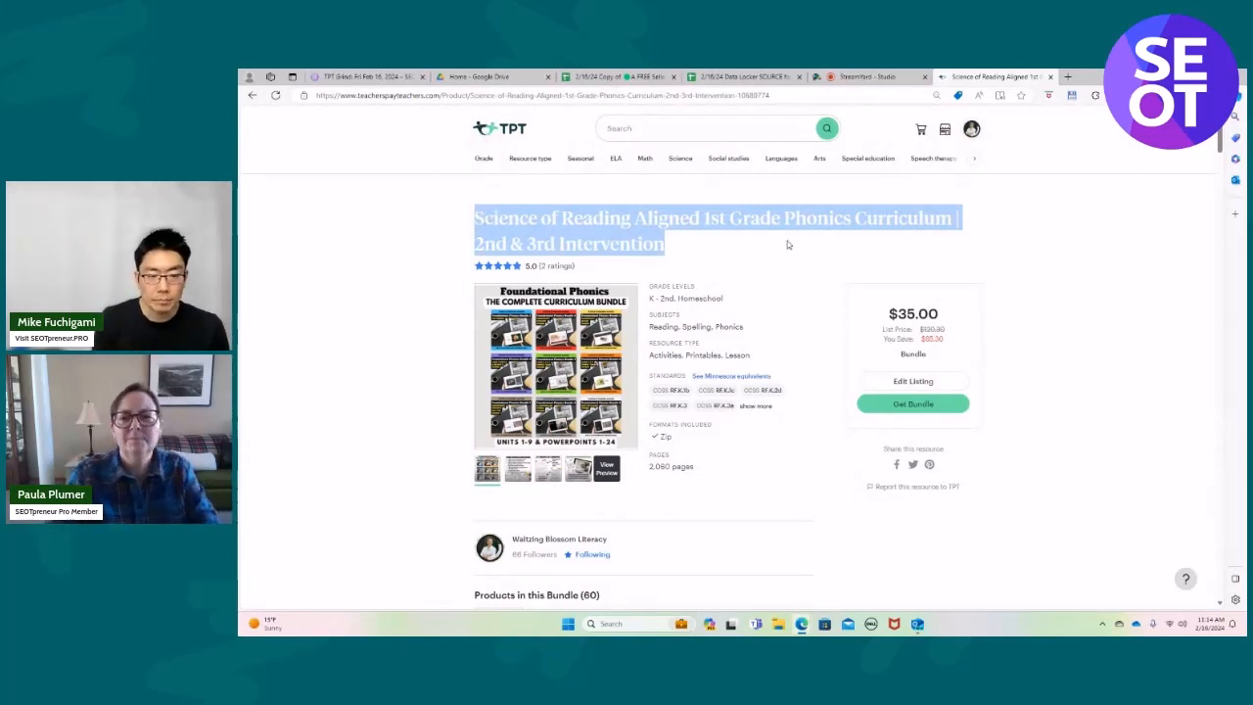
left_click(610, 77)
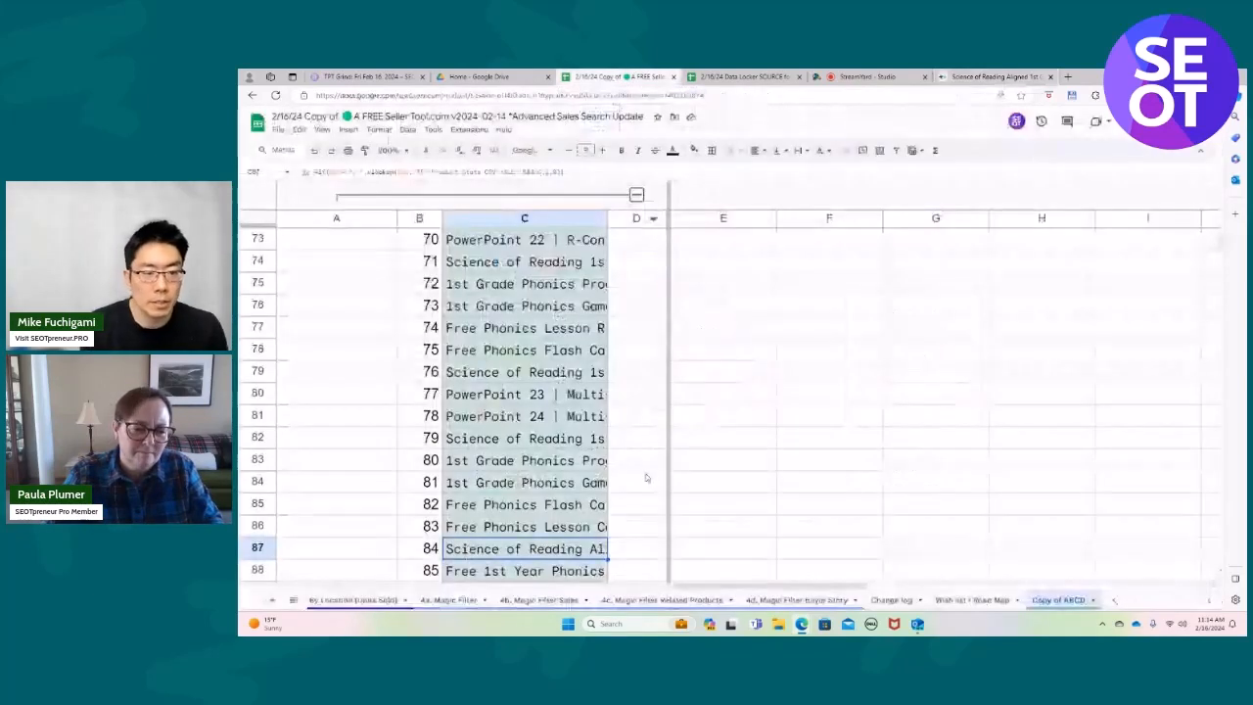
scroll(630, 473, "down", 1)
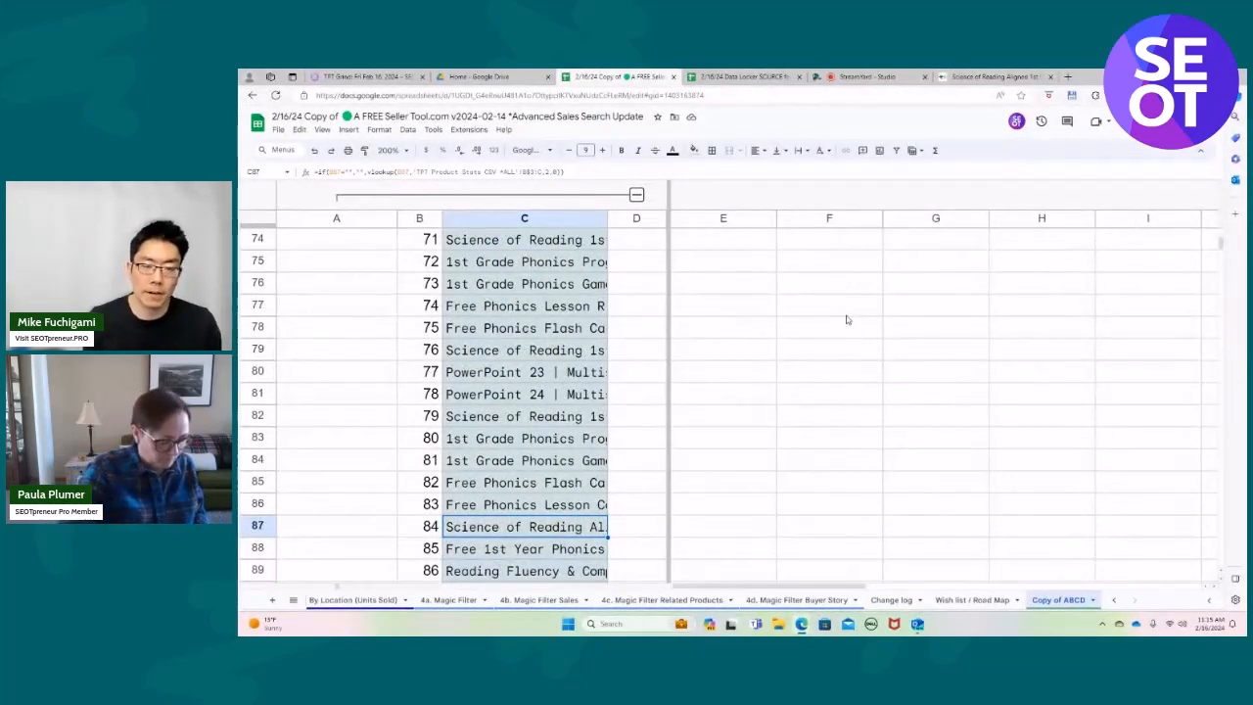
key("ctrl+f")
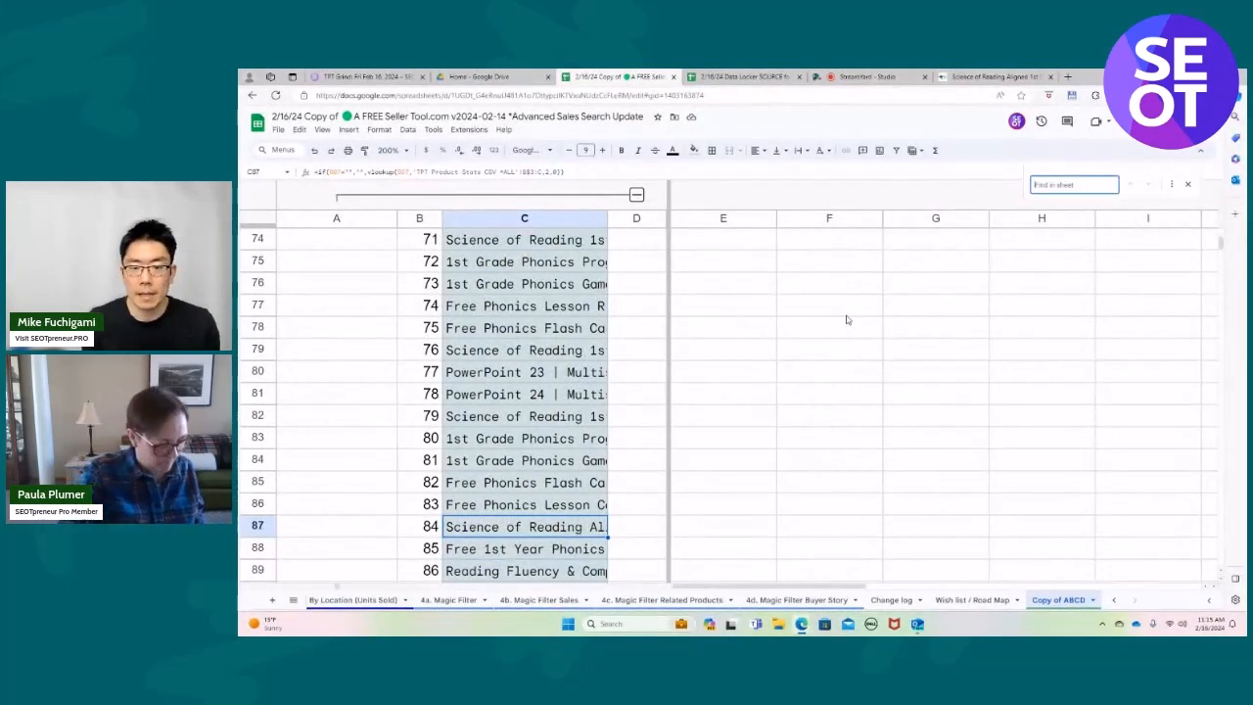
key("ctrl+v")
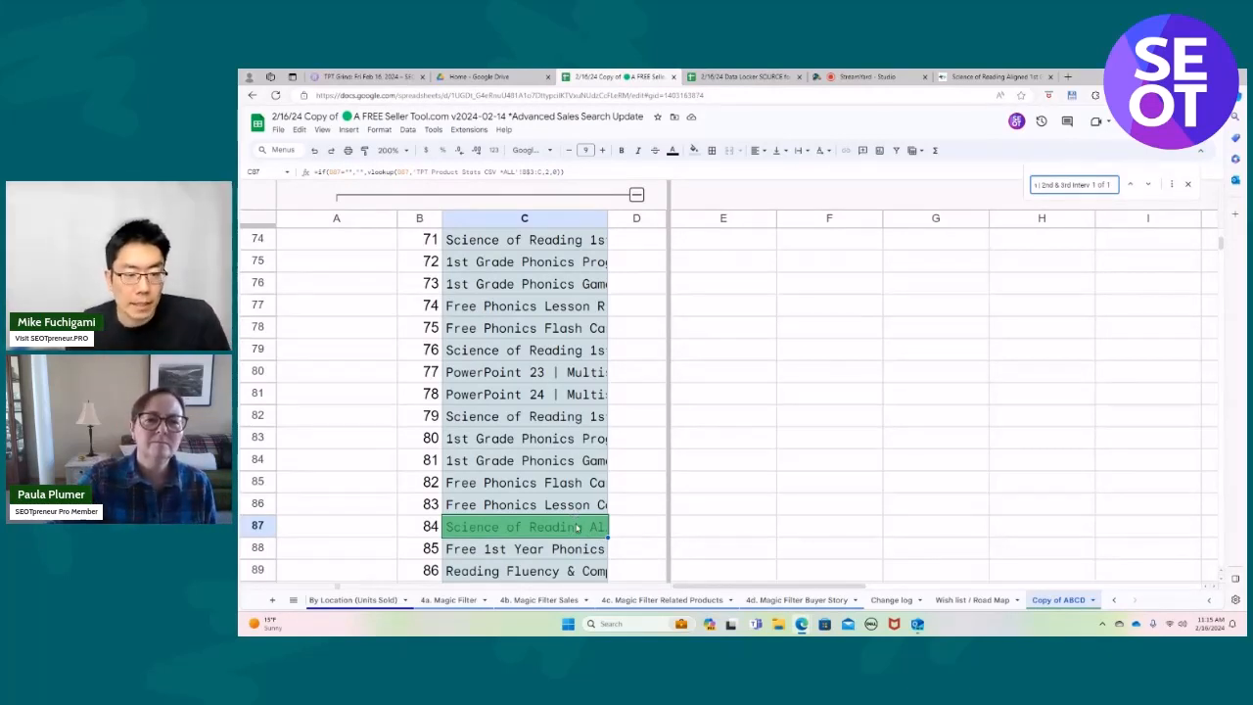
Collapse columns A to C and set Product CSV # in cell E3 to 84.
left_click(636, 194)
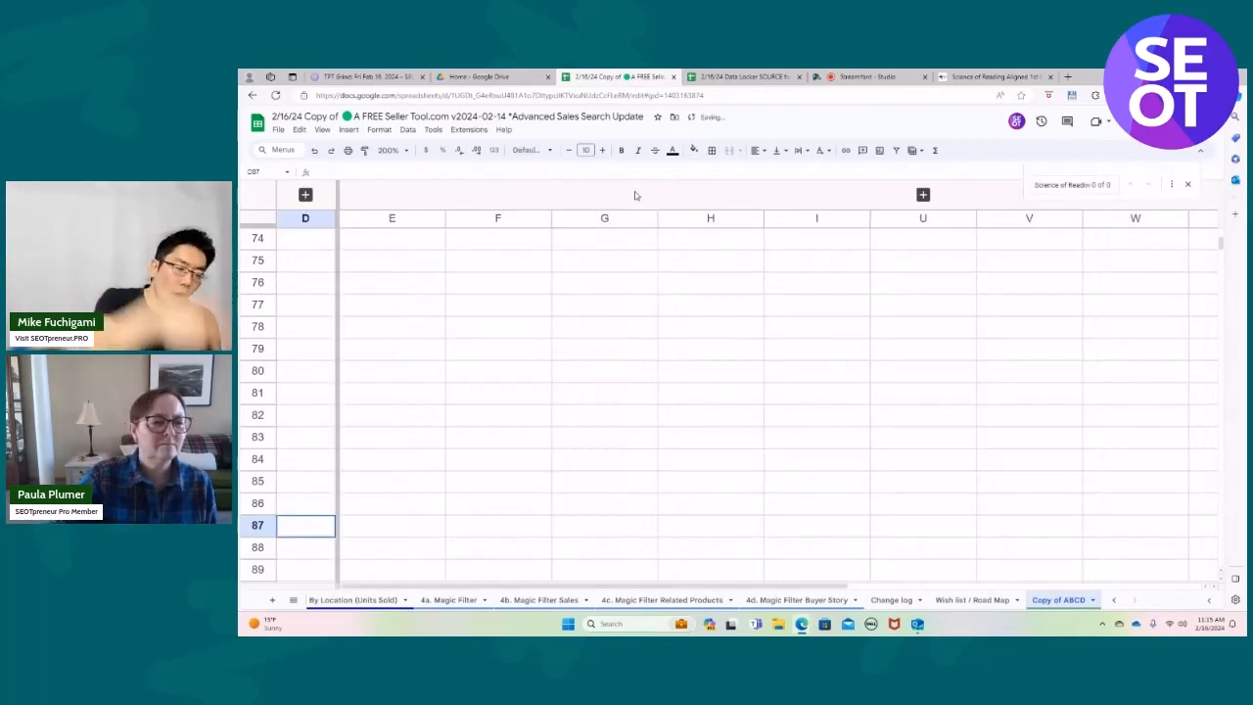
scroll(616, 371, "up", 20)
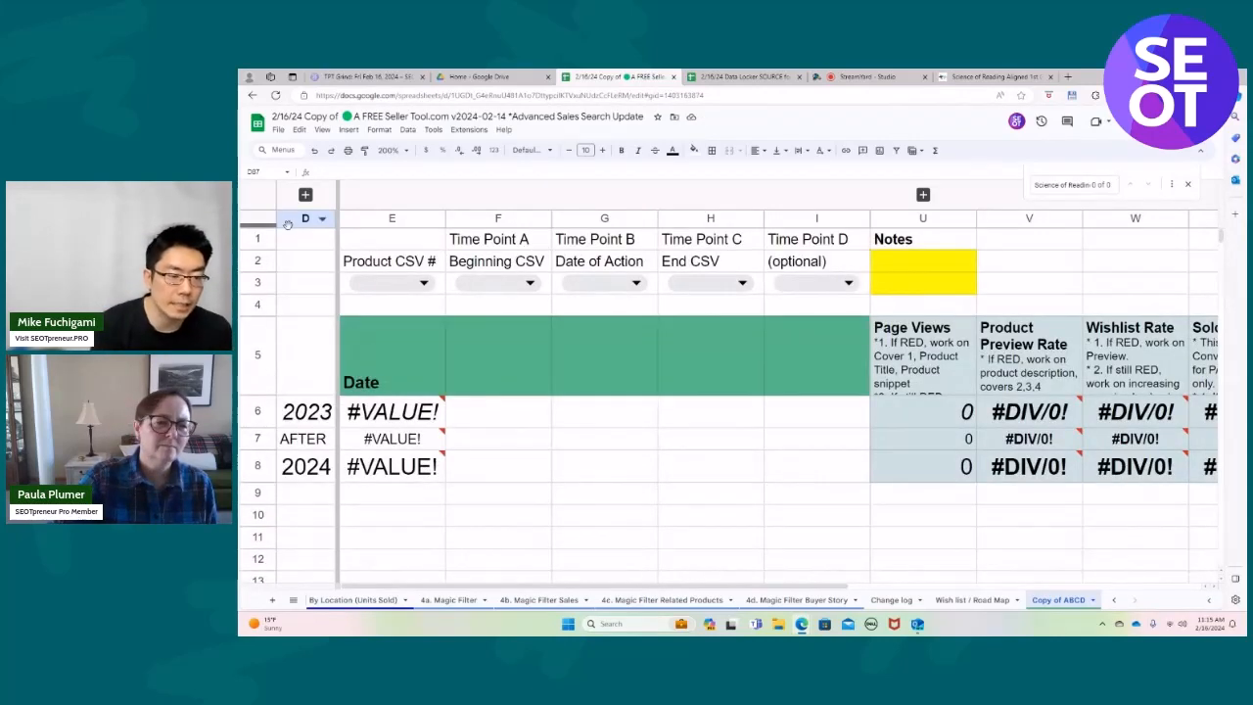
left_click(421, 281)
scroll(396, 353, "down", 10)
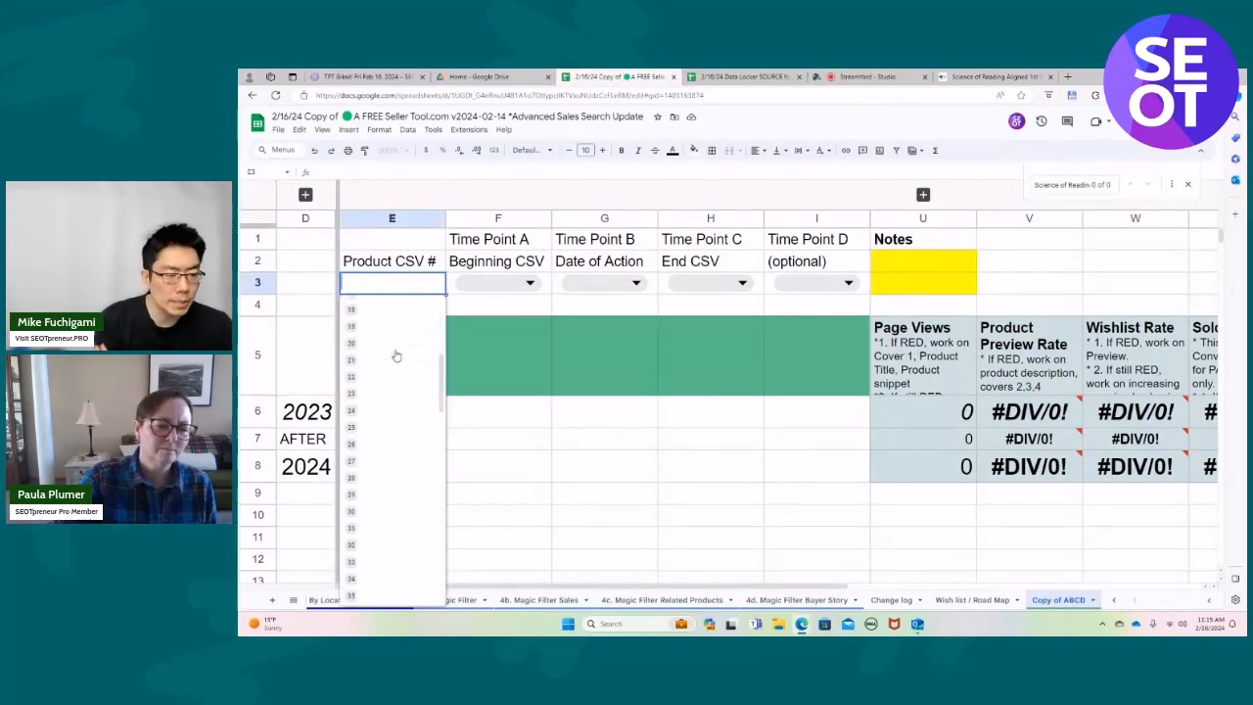
scroll(396, 353, "down", 3)
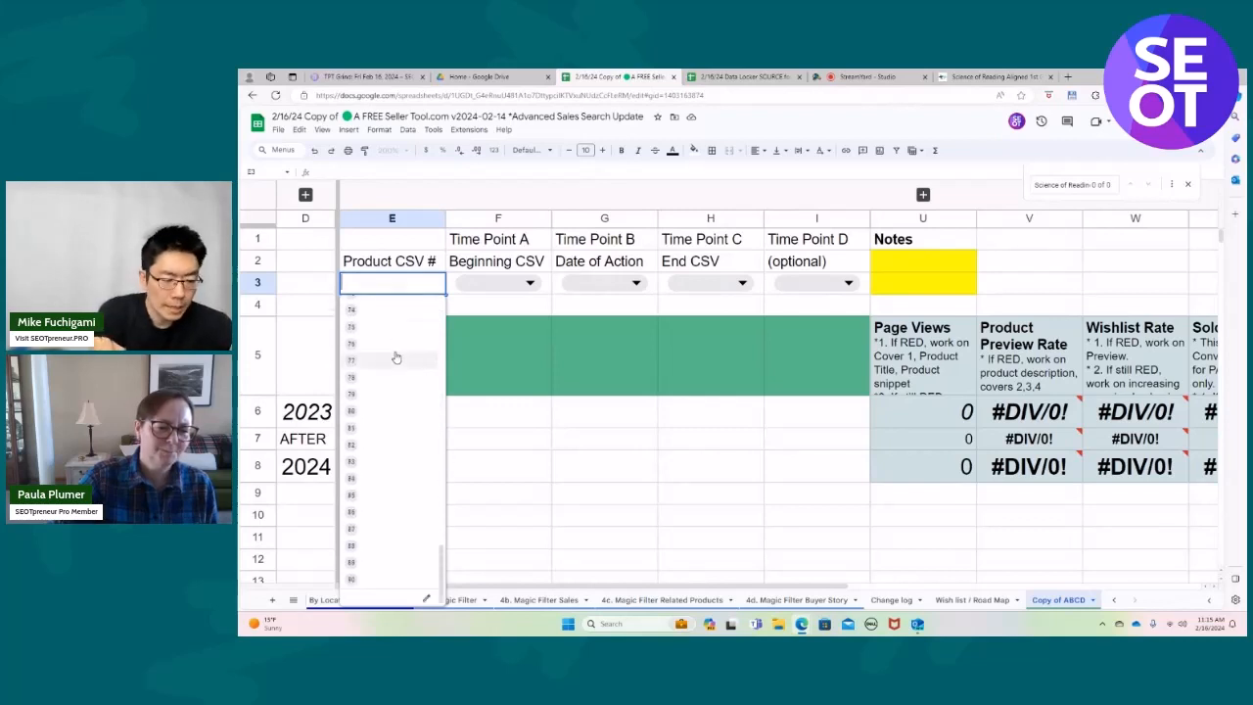
left_click(358, 478)
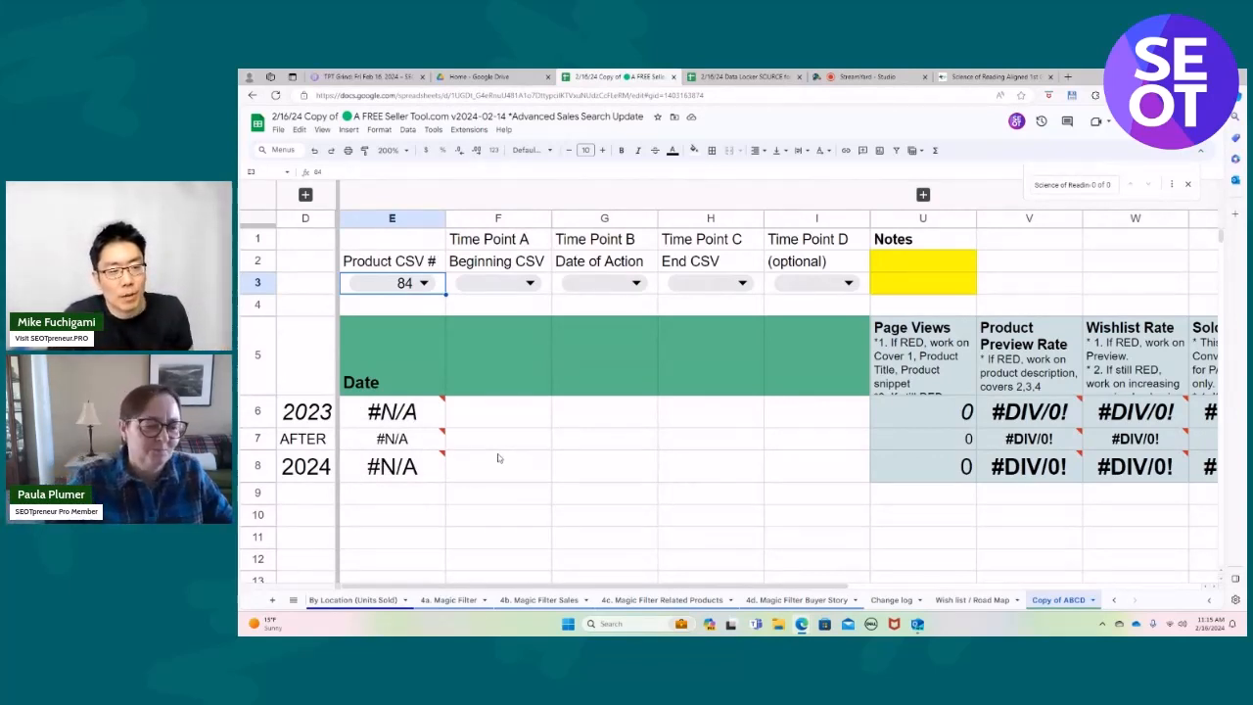
Set the Time Point A Beginning CSV date in cell F3 to 2023-12-30.
mouse_move(421, 418)
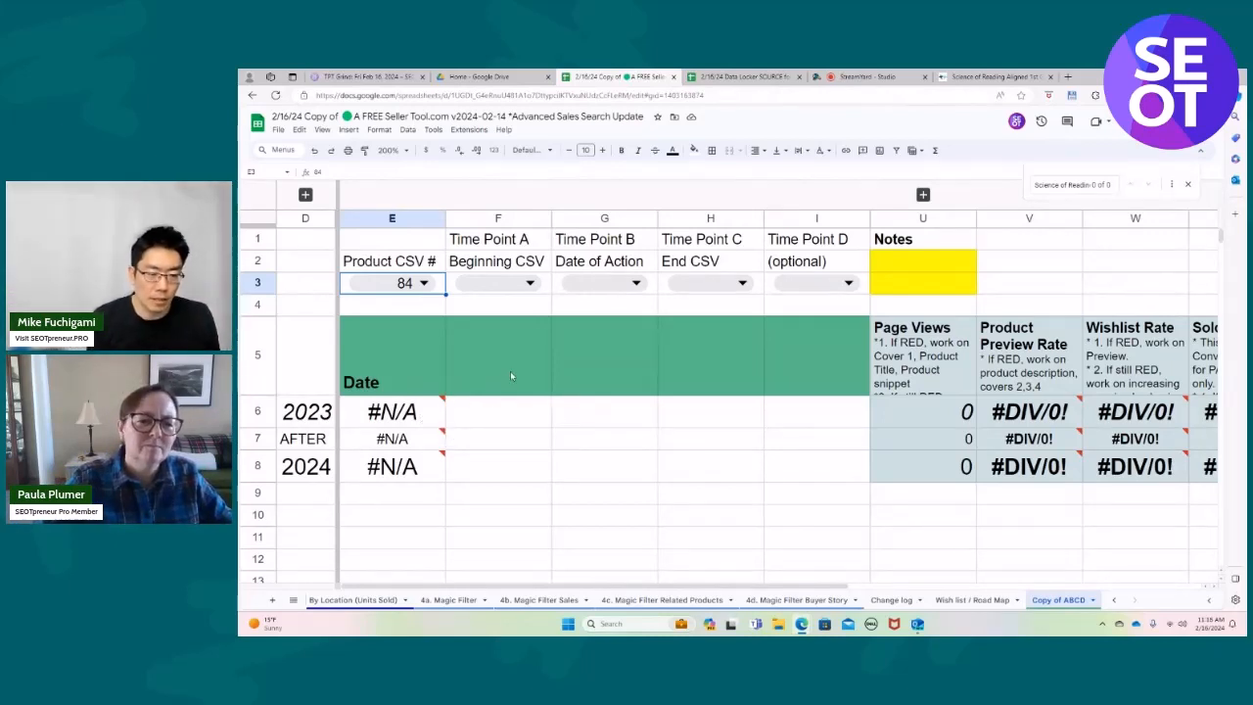
left_click(530, 283)
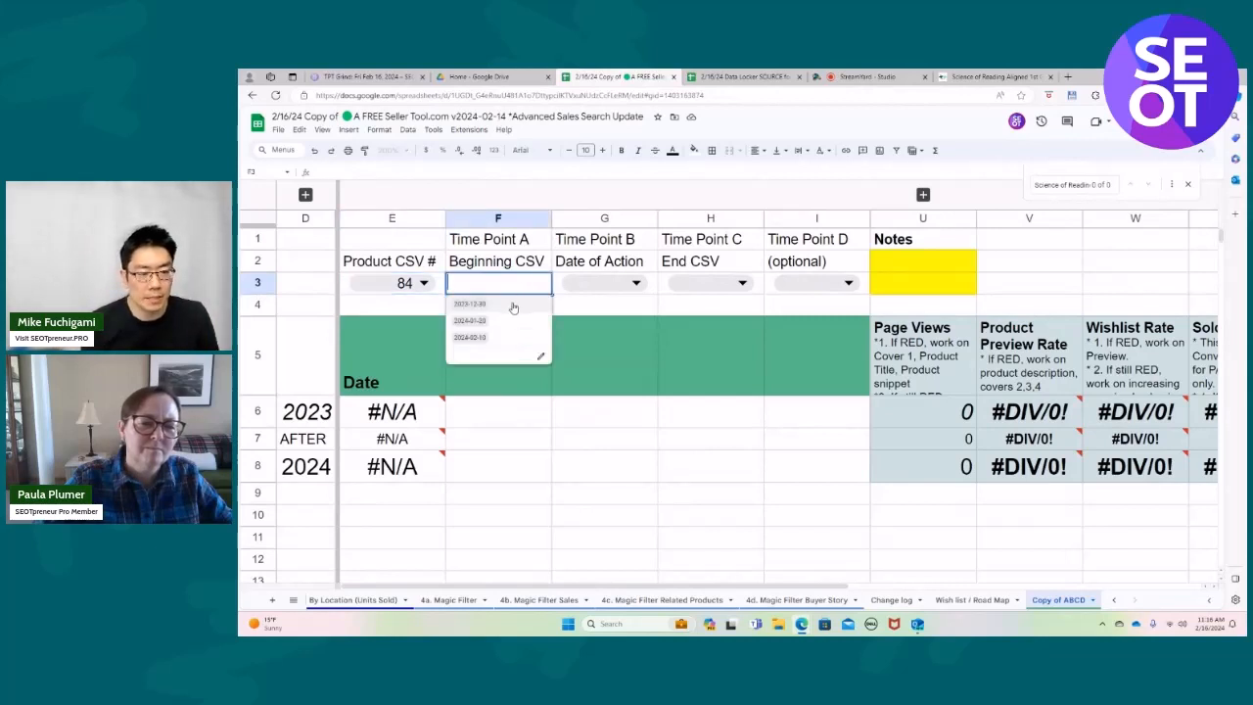
left_click(511, 304)
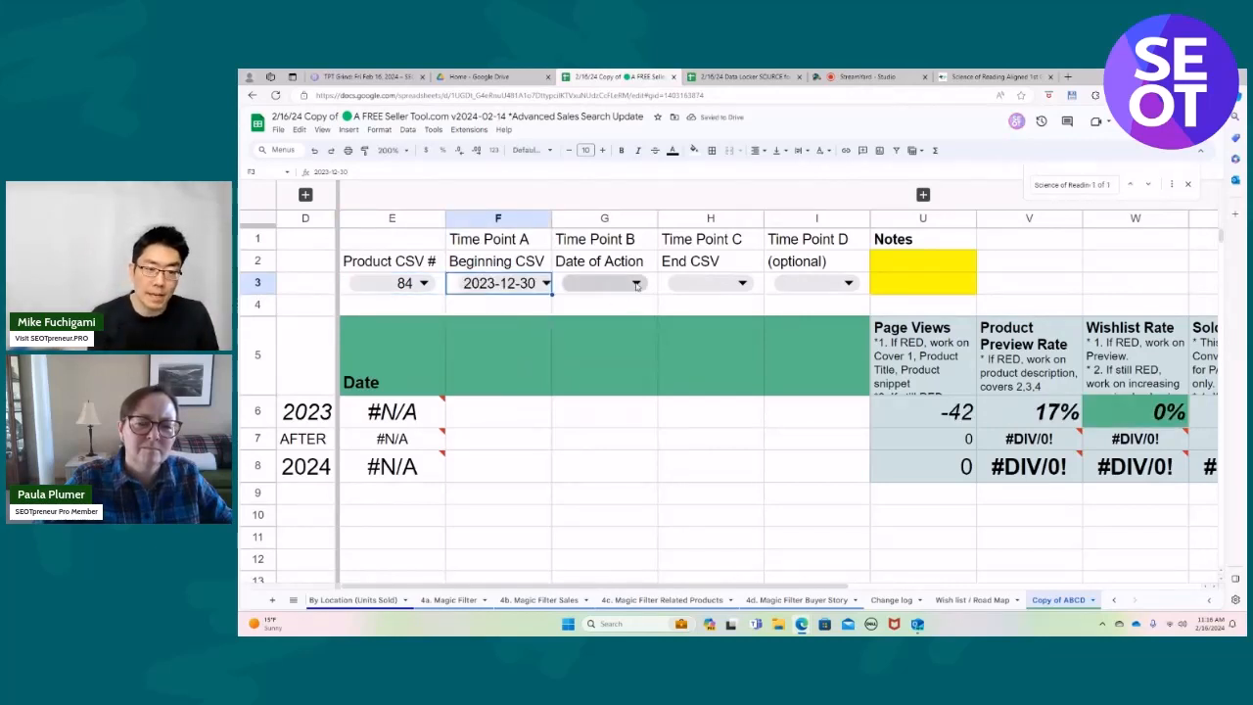
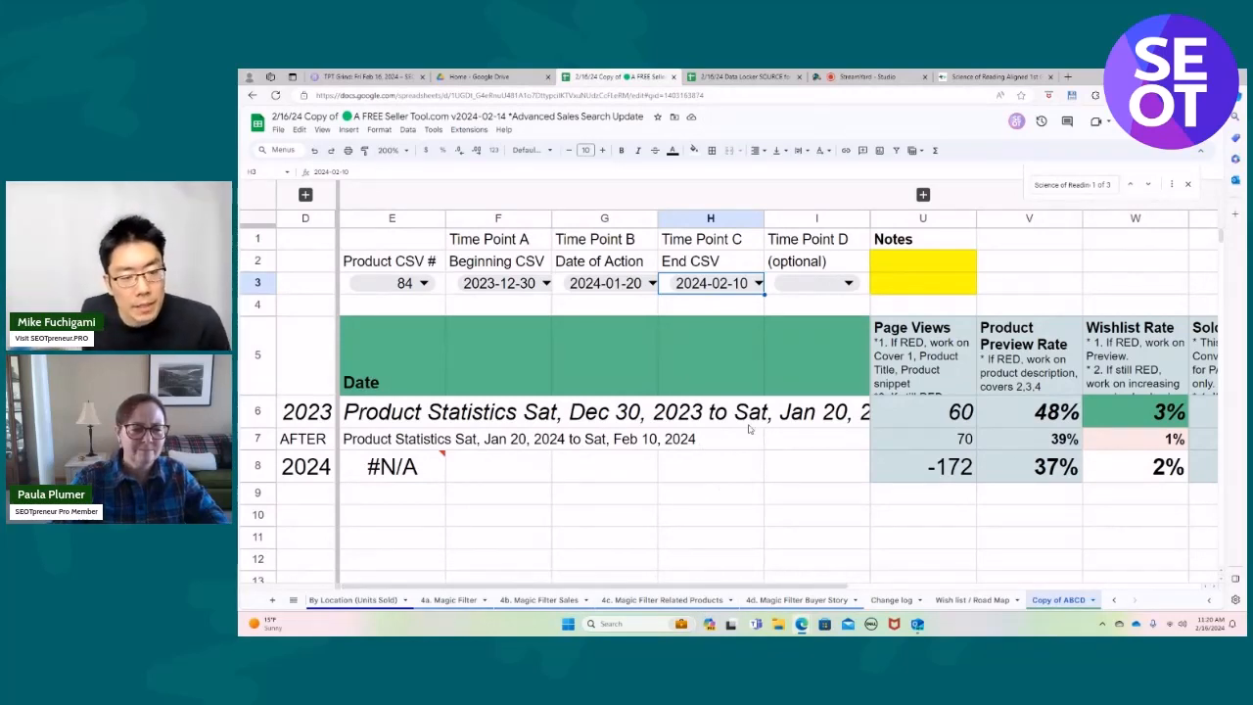
Set the optional Time Point D date in cell I3 to 2024-02-10.
left_click(849, 282)
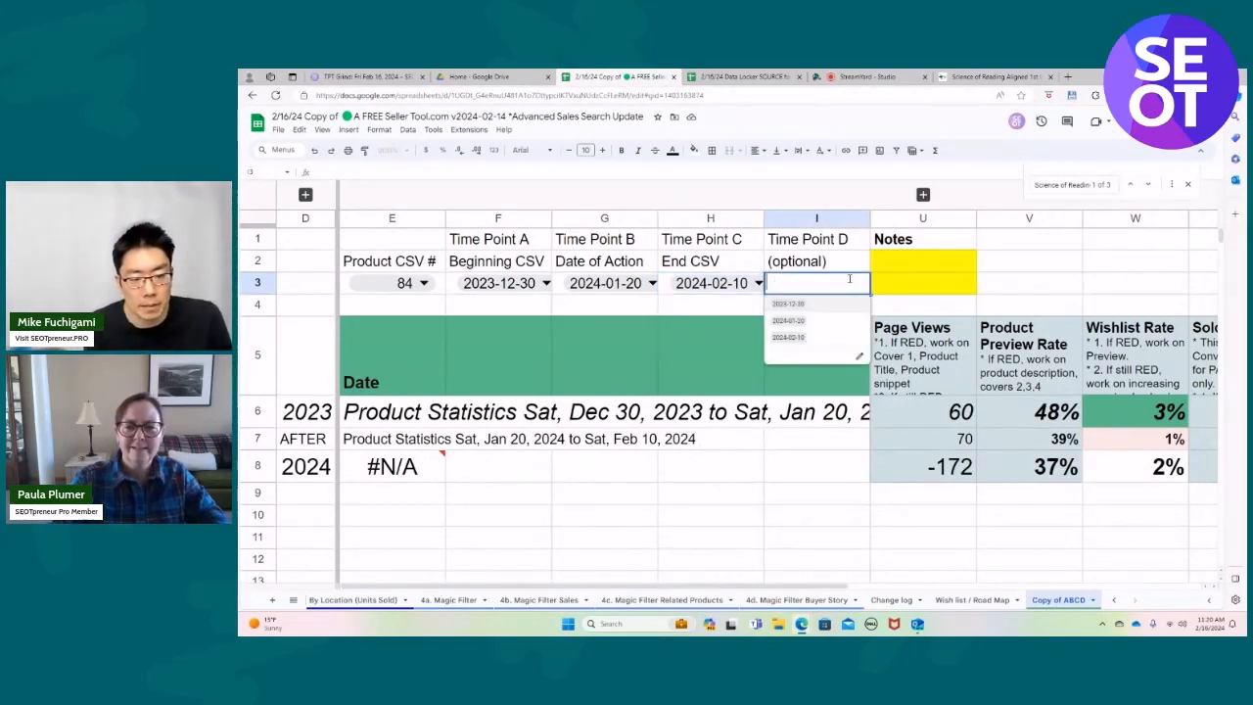
left_click(799, 338)
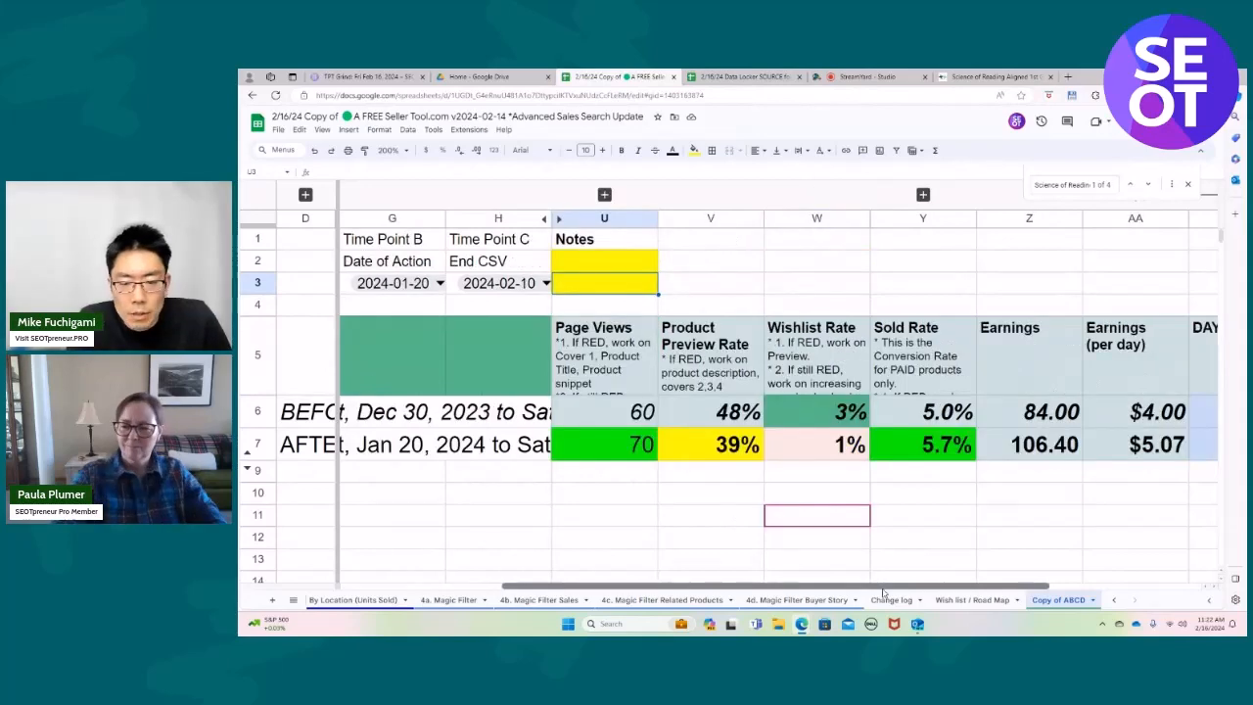
Examine the before and after rates, earnings and days of product 84 on the Copy of ABCD sheet.
scroll(728, 517, "right", 3)
left_click_drag(876, 592, 983, 594)
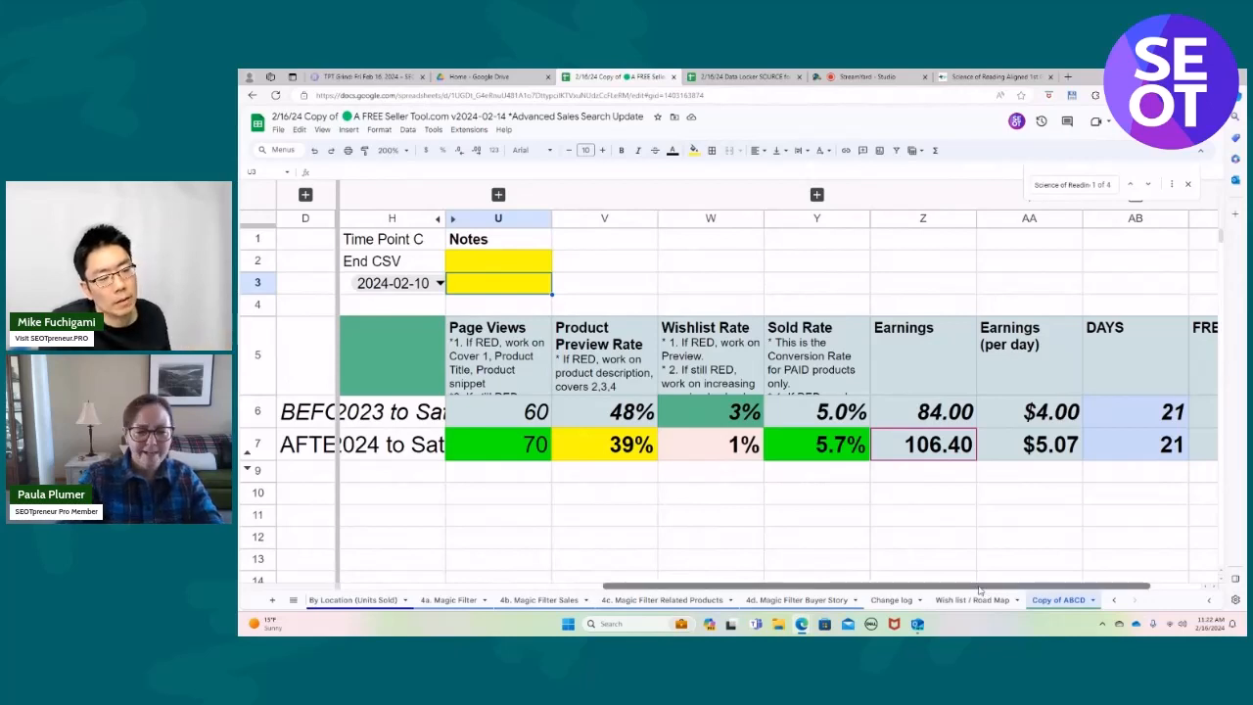
left_click_drag(983, 587, 905, 612)
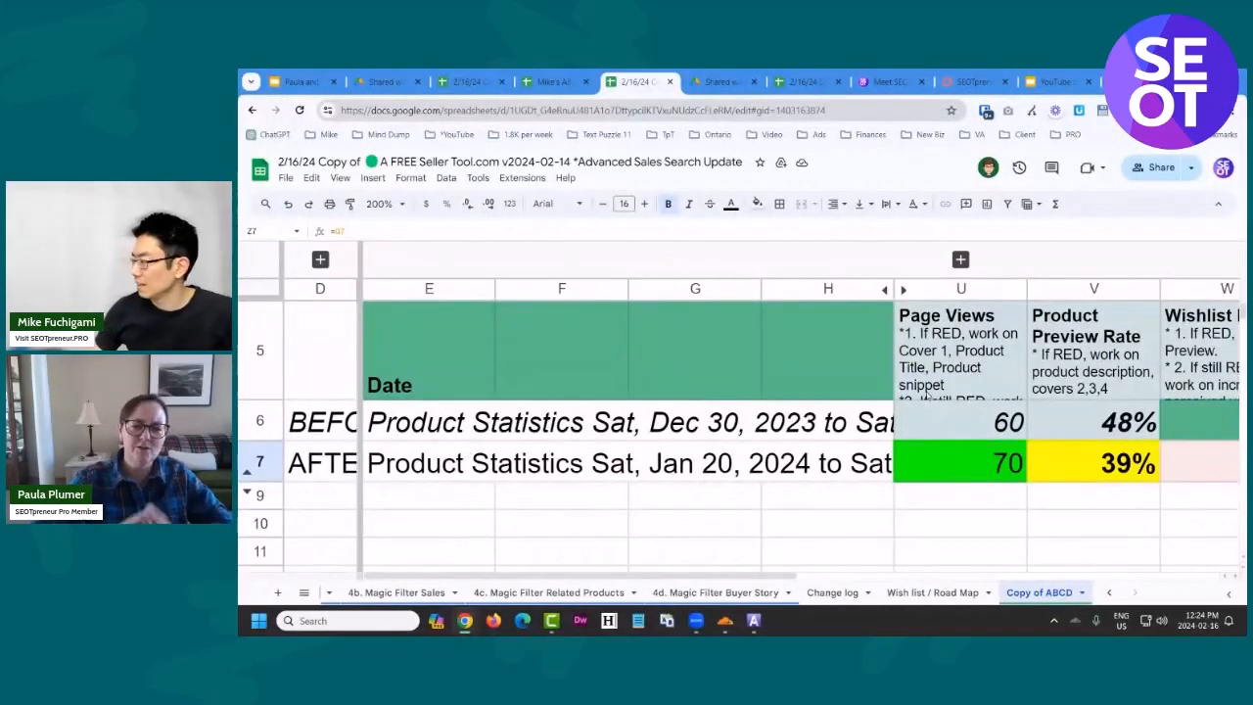
Hide columns F to H and compare the before and after Product Preview Rate, Wishlist Rate and Sold Rate cells.
mouse_move(587, 294)
left_mouse_down()
mouse_move(783, 313)
mouse_move(783, 325)
left_mouse_up()
right_click(783, 325)
left_click(841, 374)
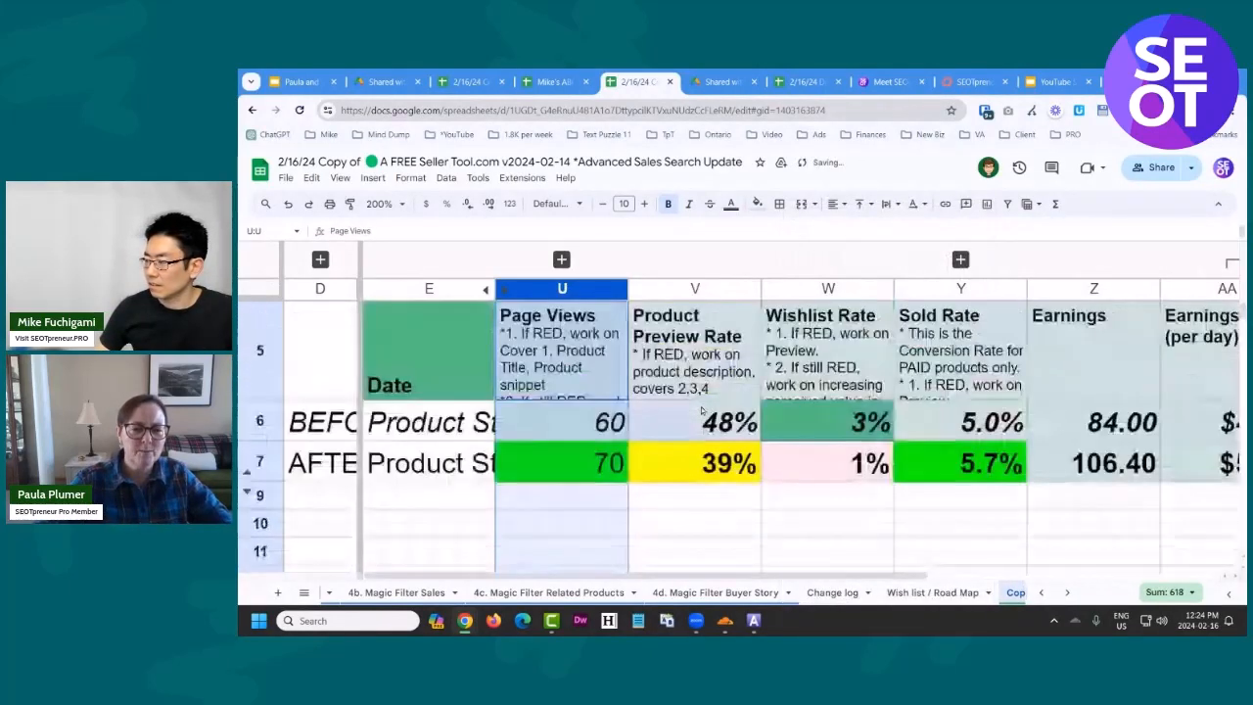
left_click(701, 449)
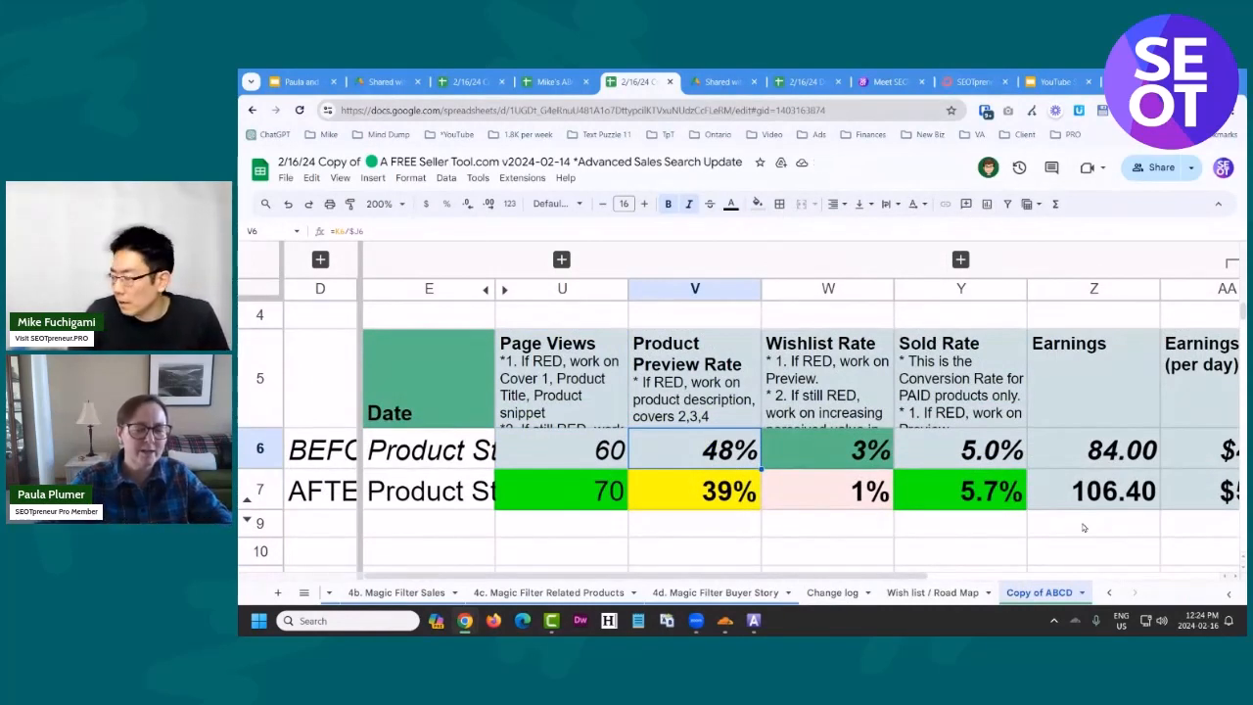
key("Down")
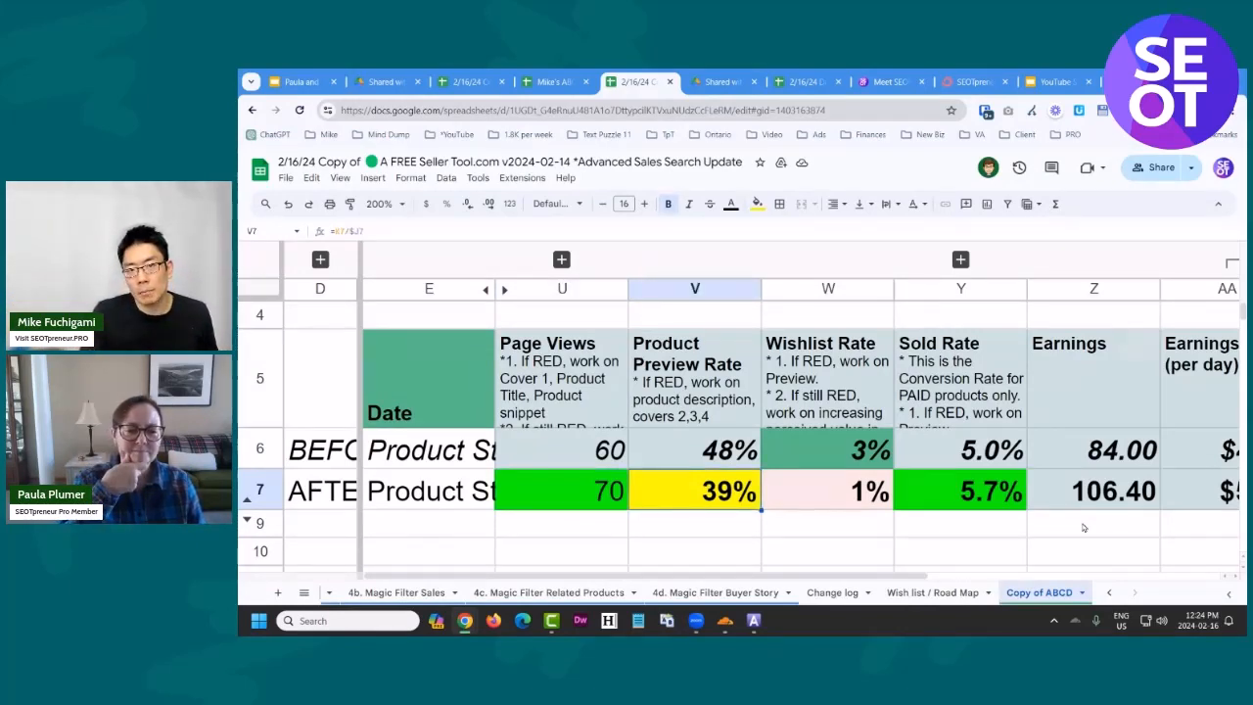
key("Right")
key("Right")
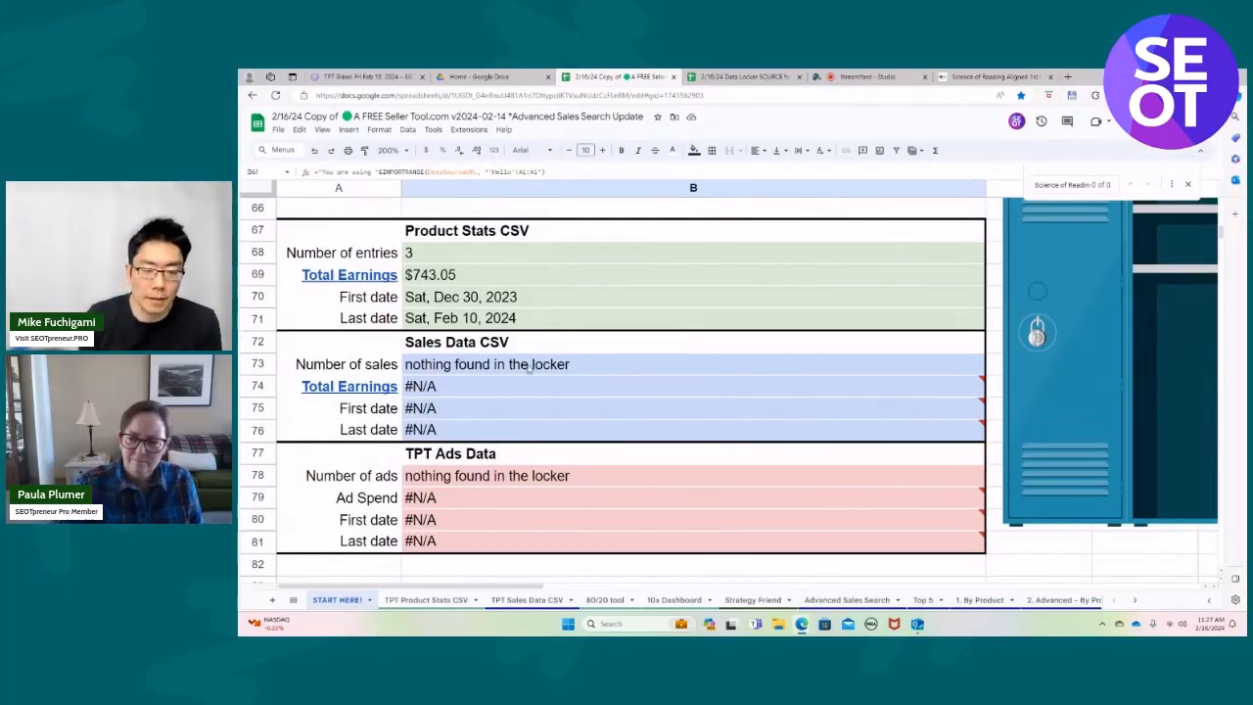
Switch to Outlook and make a fresh copy of A FREE Seller Tool.com v2024-02-14 through the confirmation link in the SEOTpreneur email.
scroll(1004, 486, "up", 2)
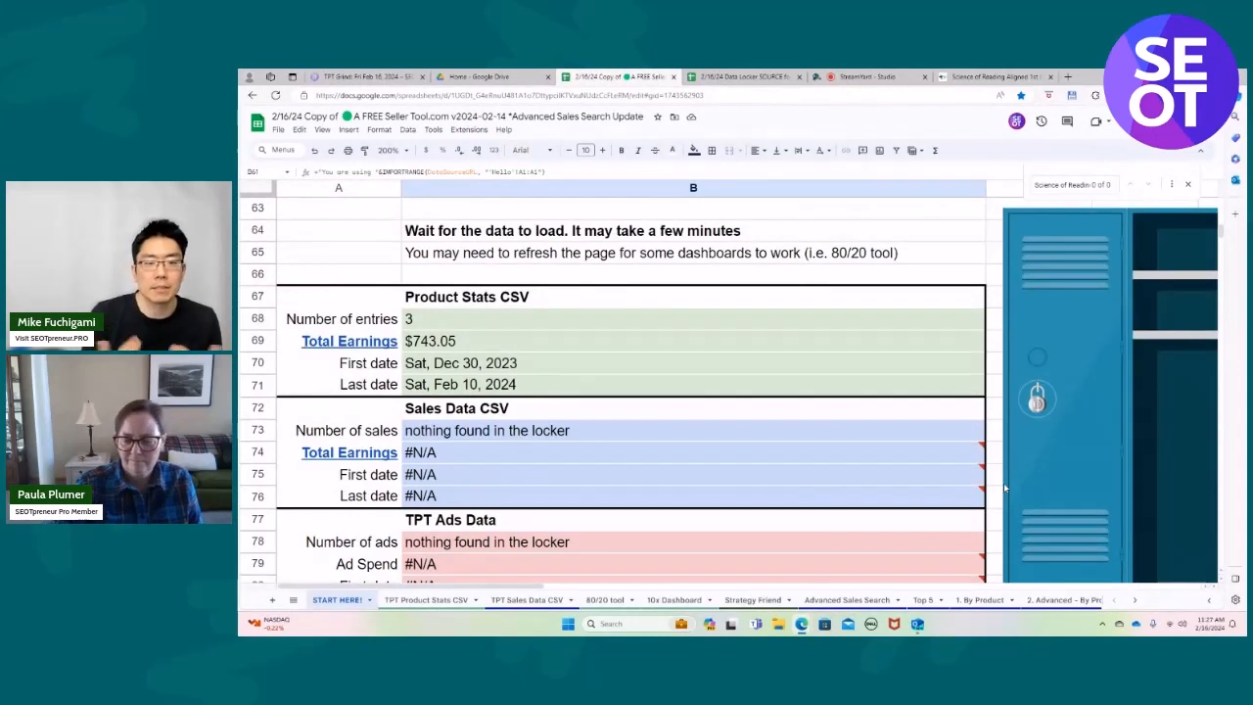
left_click(917, 625)
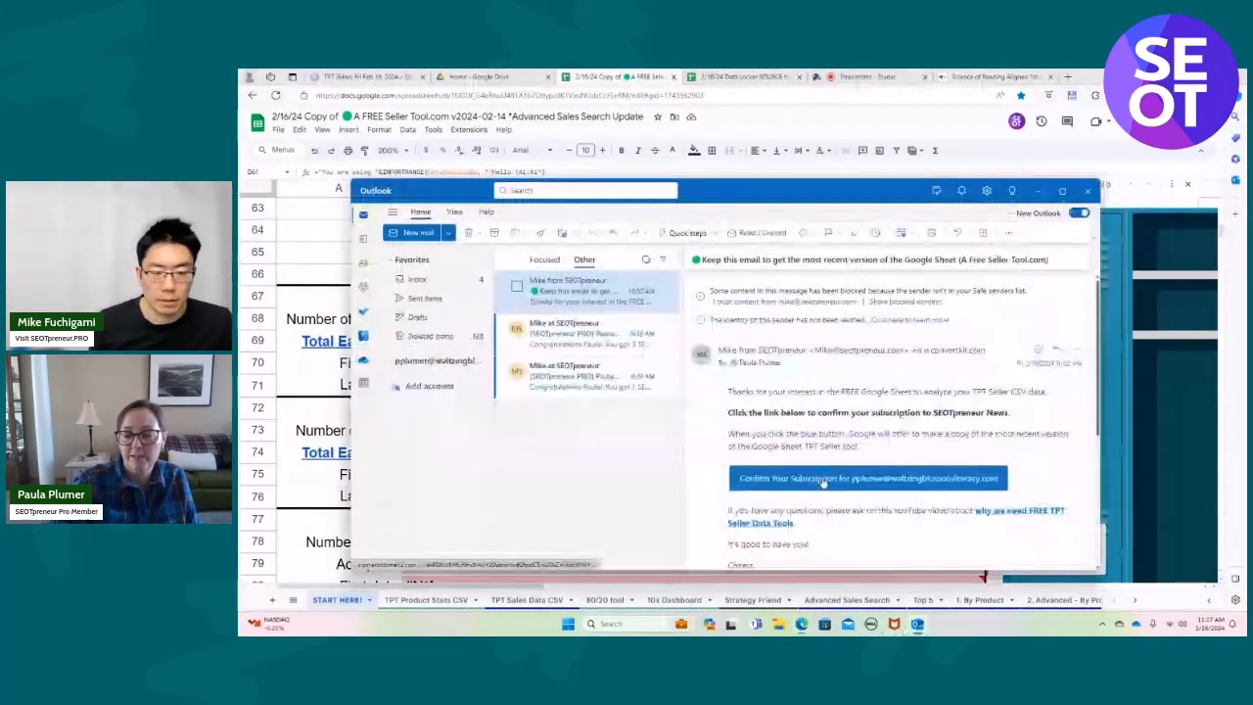
left_click(822, 479)
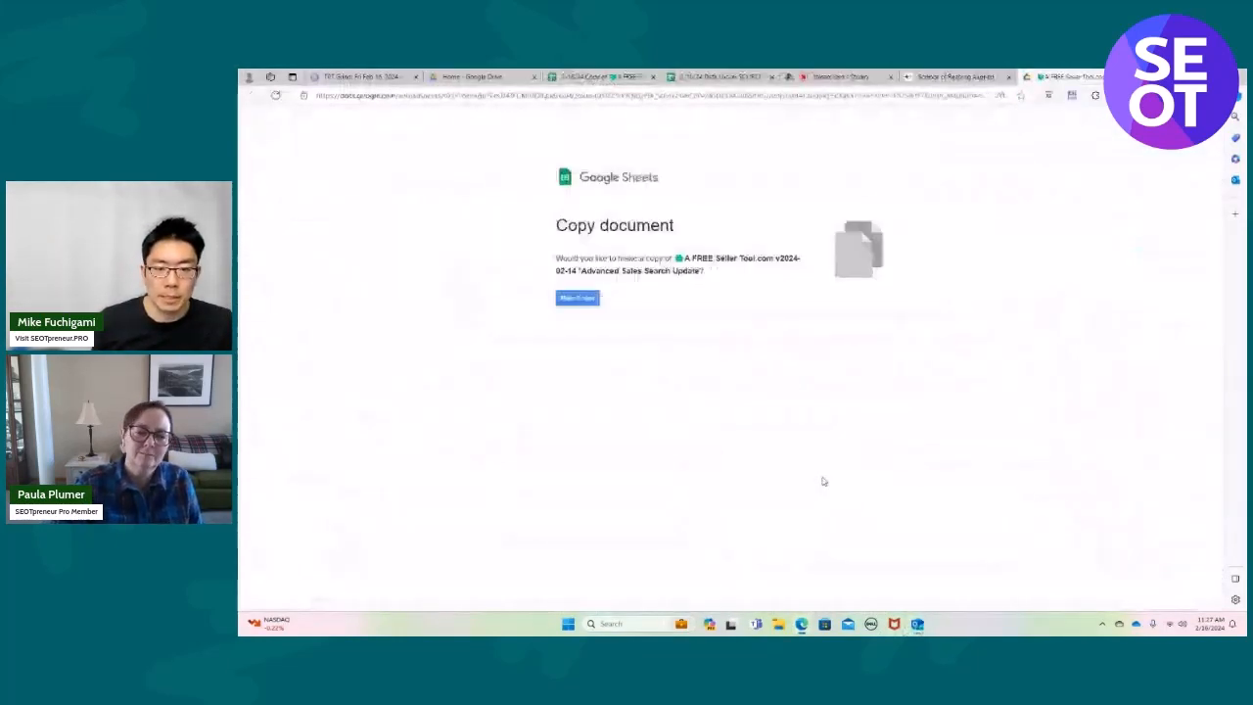
left_click(576, 300)
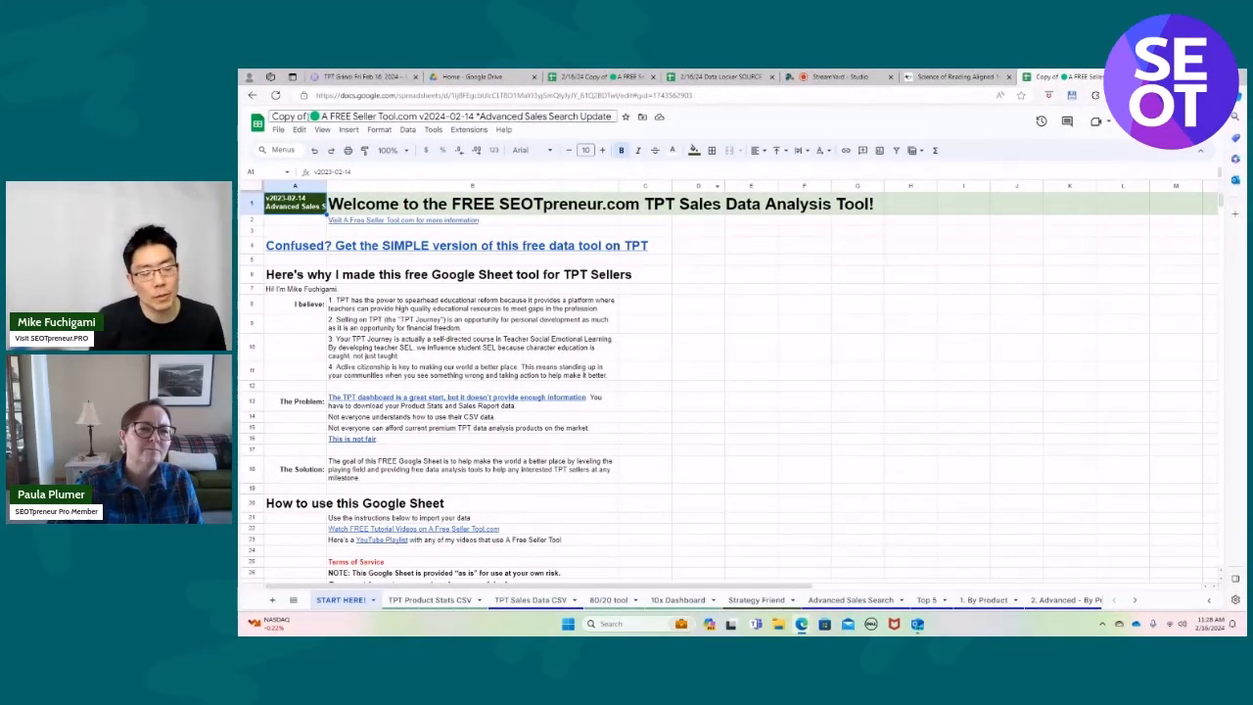
Rename the new spreadsheet, replacing "Copy of" at the start of its title with "Brand New".
key("BackSpace")
key("BackSpace")
key("BackSpace")
key("BackSpace")
key("BackSpace")
key("BackSpace")
key("BackSpace")
type("Brand")
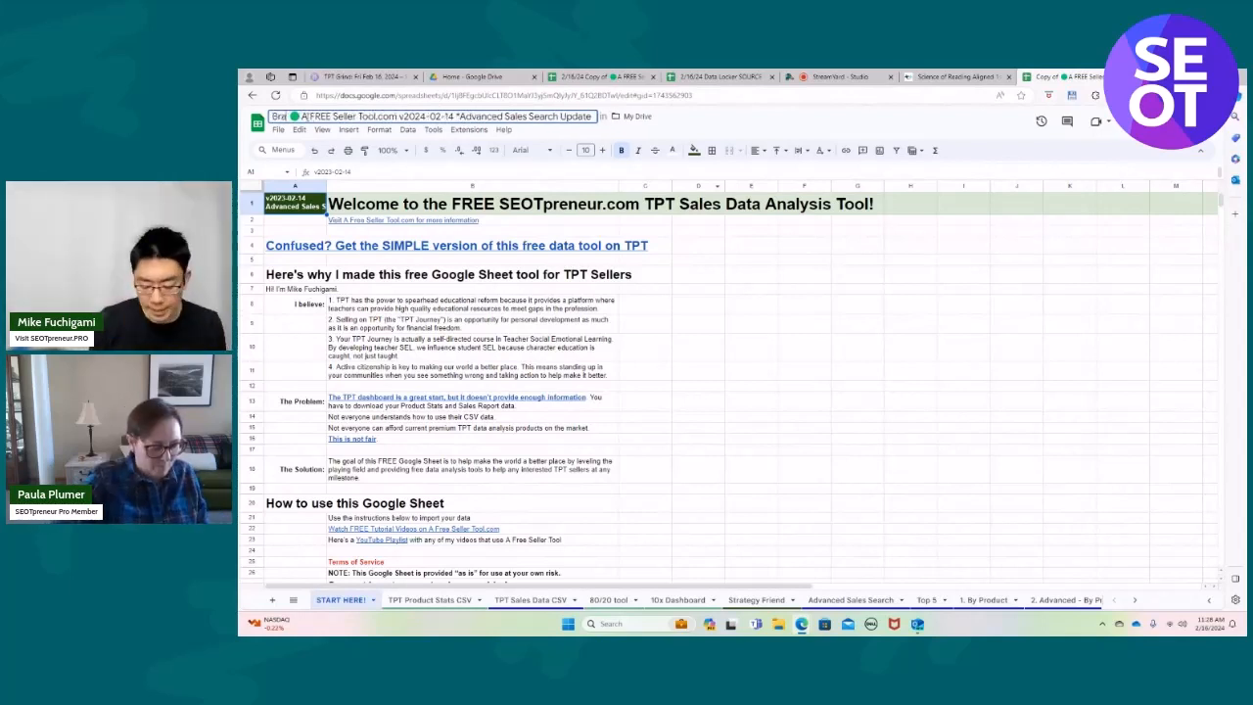
type(" New")
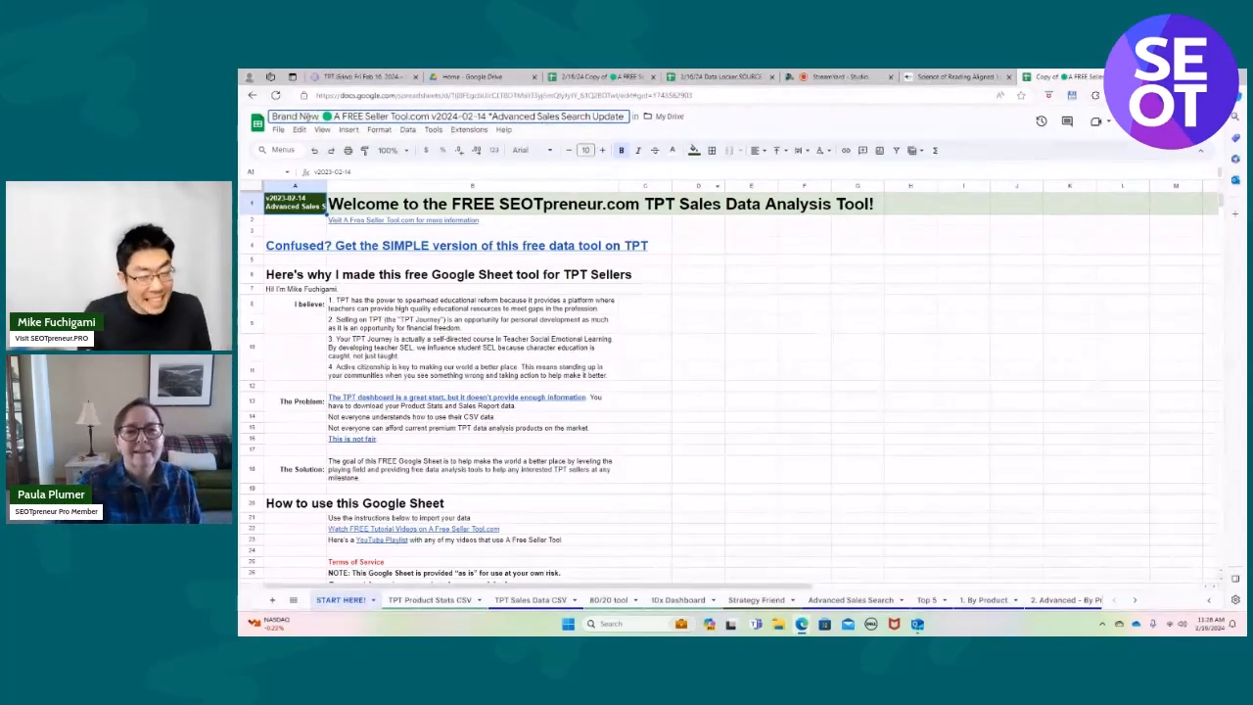
left_click(749, 115)
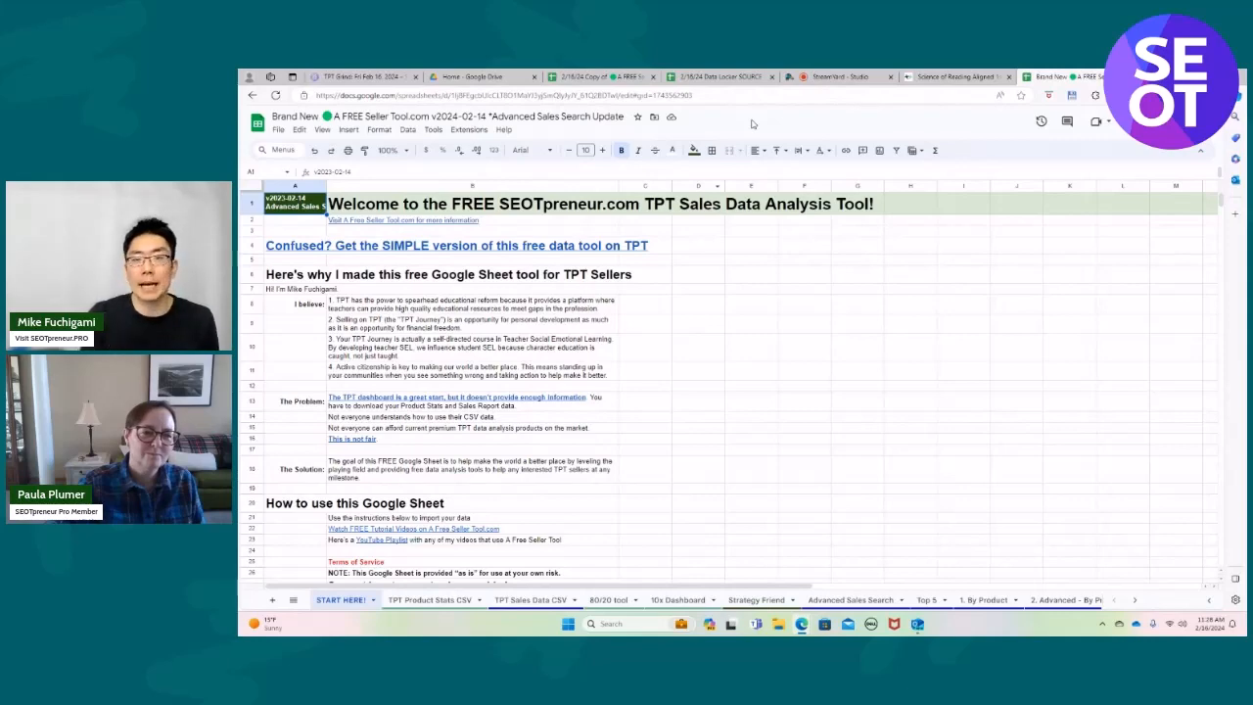
Copy the Data Locker URL from cell B58 of the 2/16/24 copy into the orange Data Locker cell of the Brand New spreadsheet.
left_click(599, 77)
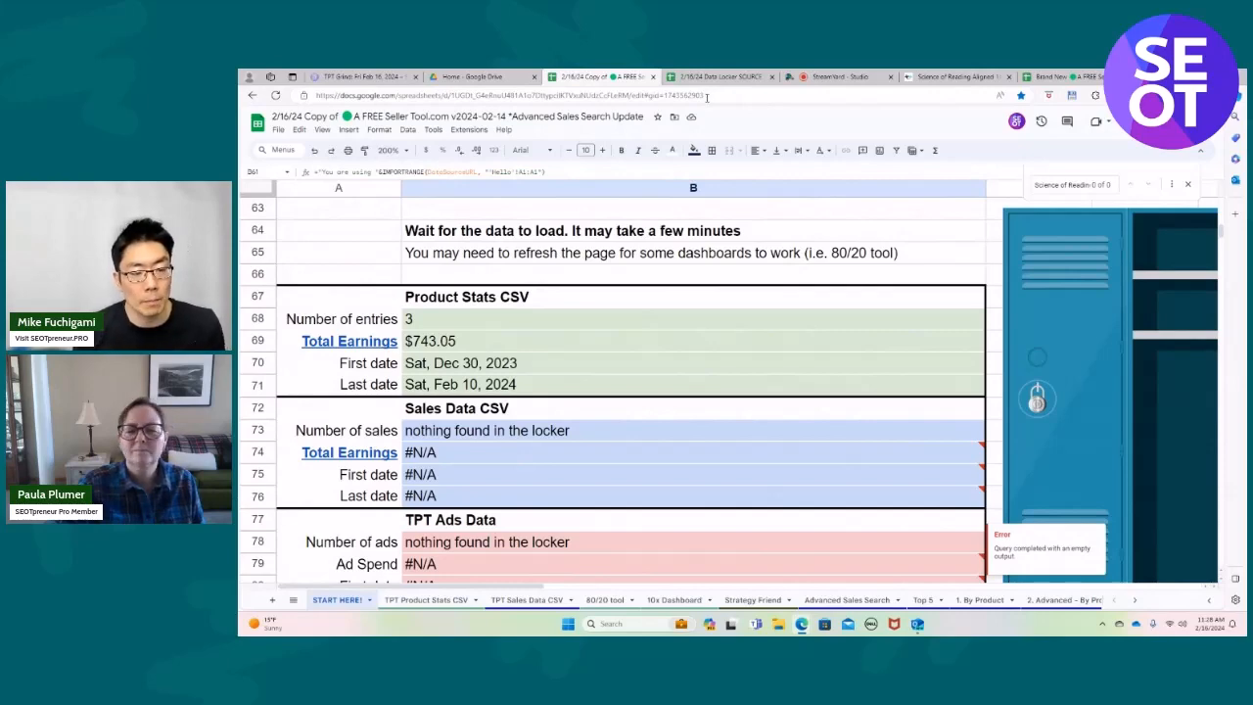
scroll(746, 290, "up", 3)
left_click(747, 282)
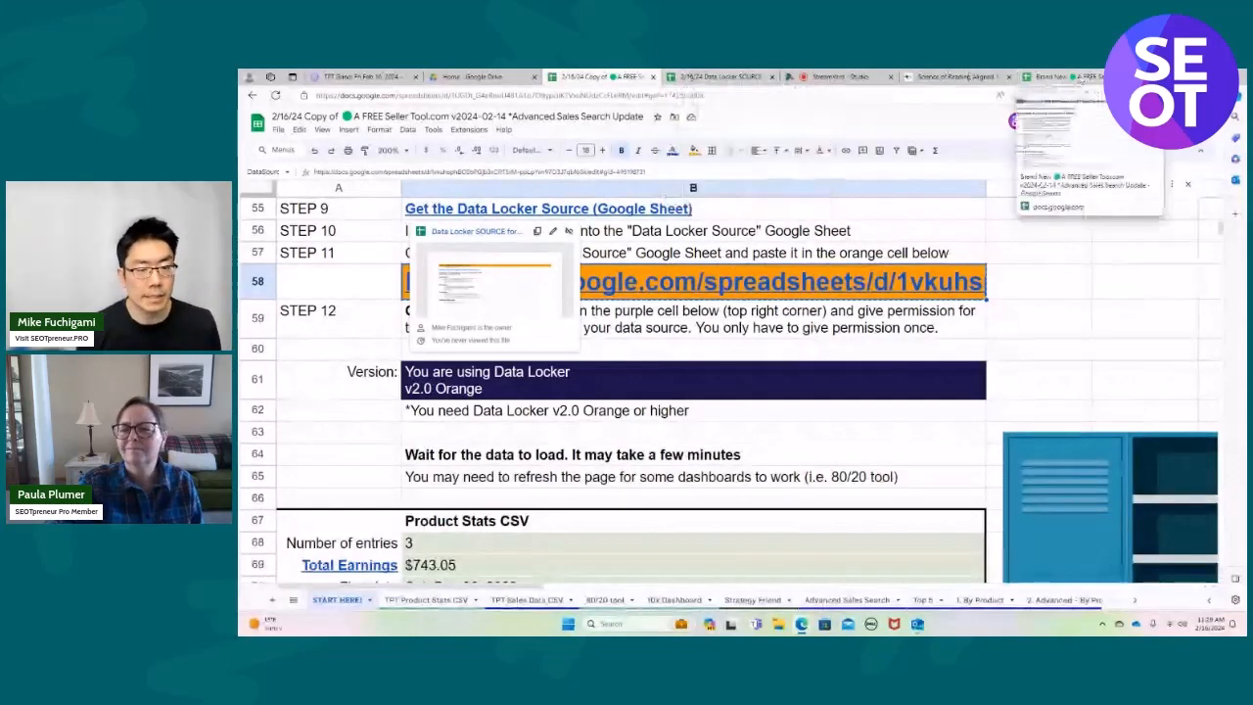
left_click(1058, 76)
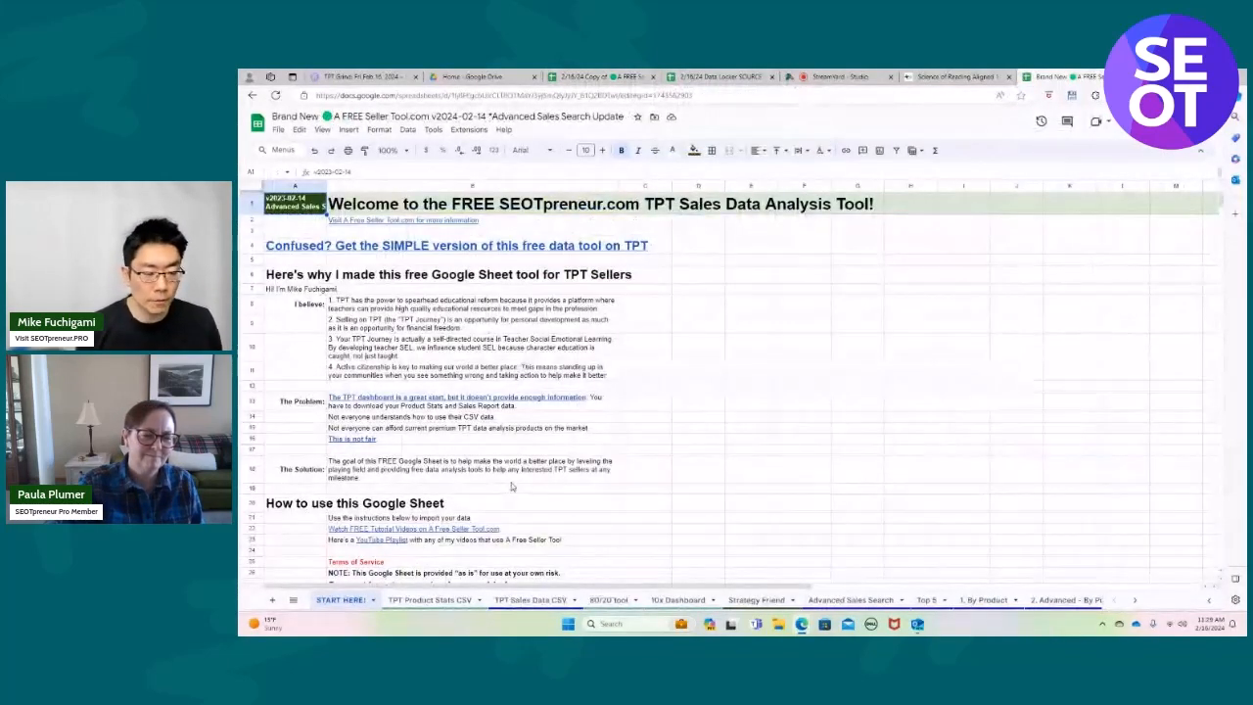
scroll(510, 486, "down", 10)
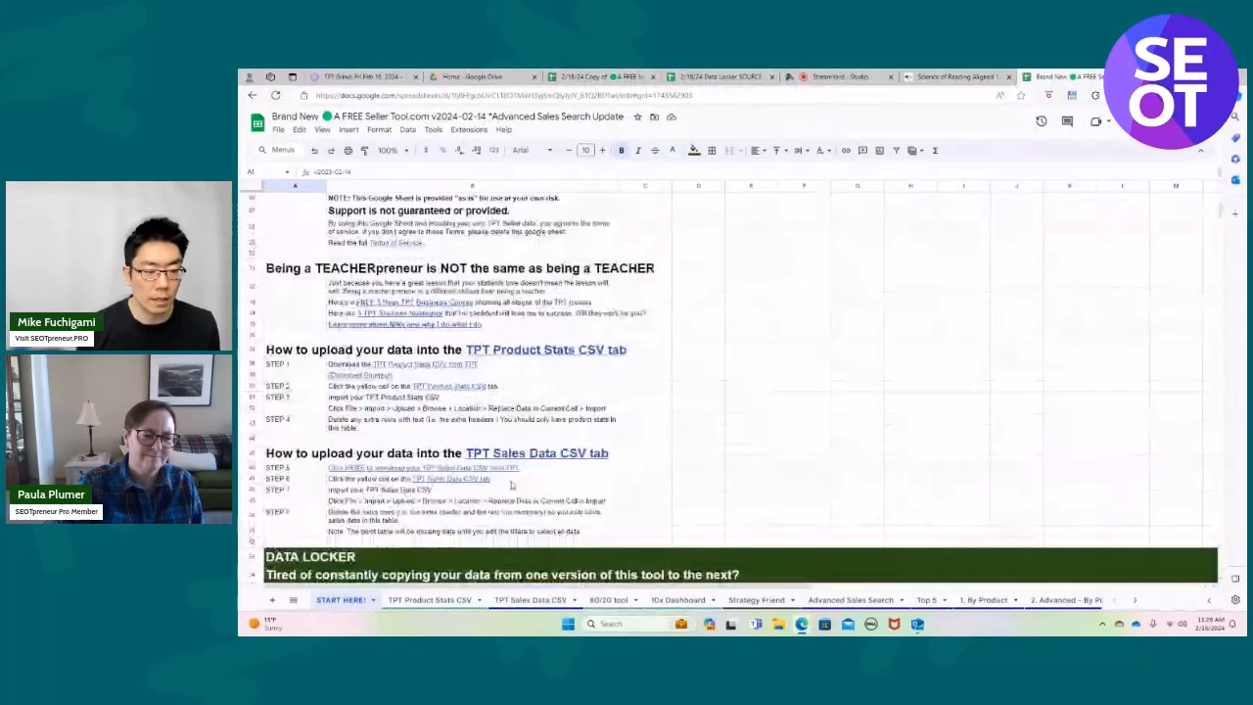
left_click(492, 456)
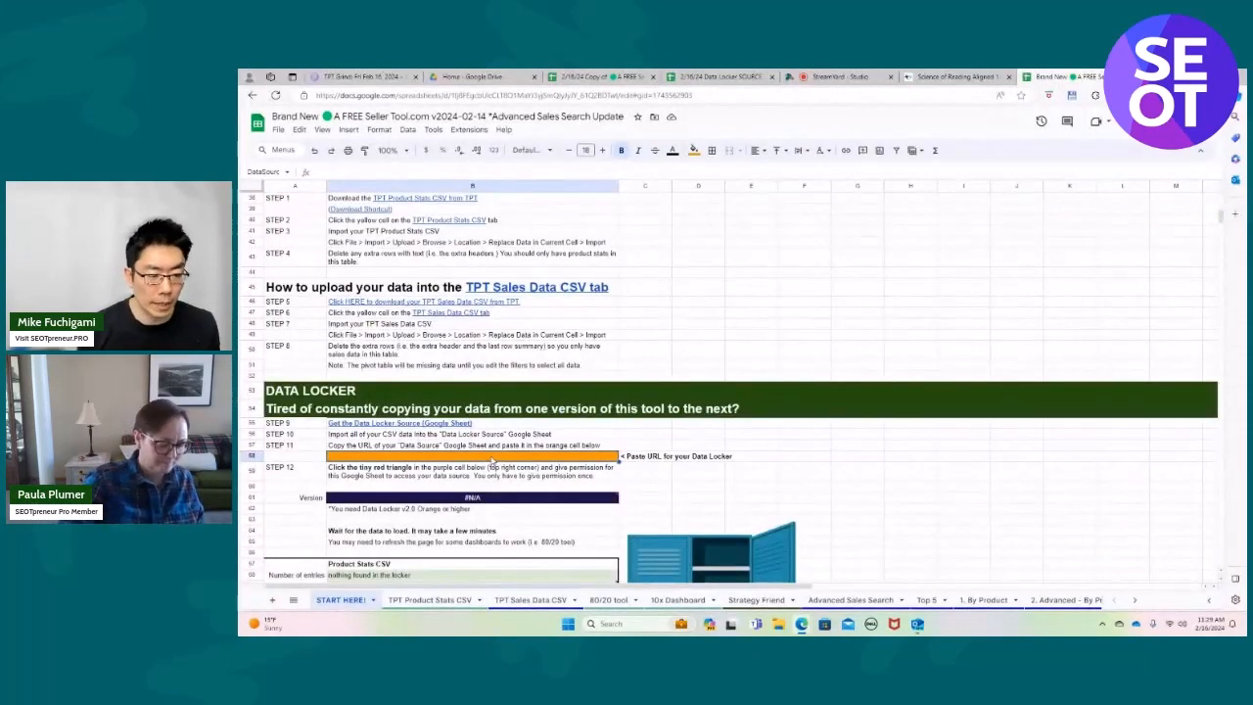
key("ctrl+v")
Give the Brand New spreadsheet permission to access the Data Locker through the purple Version cell B61.
left_click(390, 149)
left_click(390, 275)
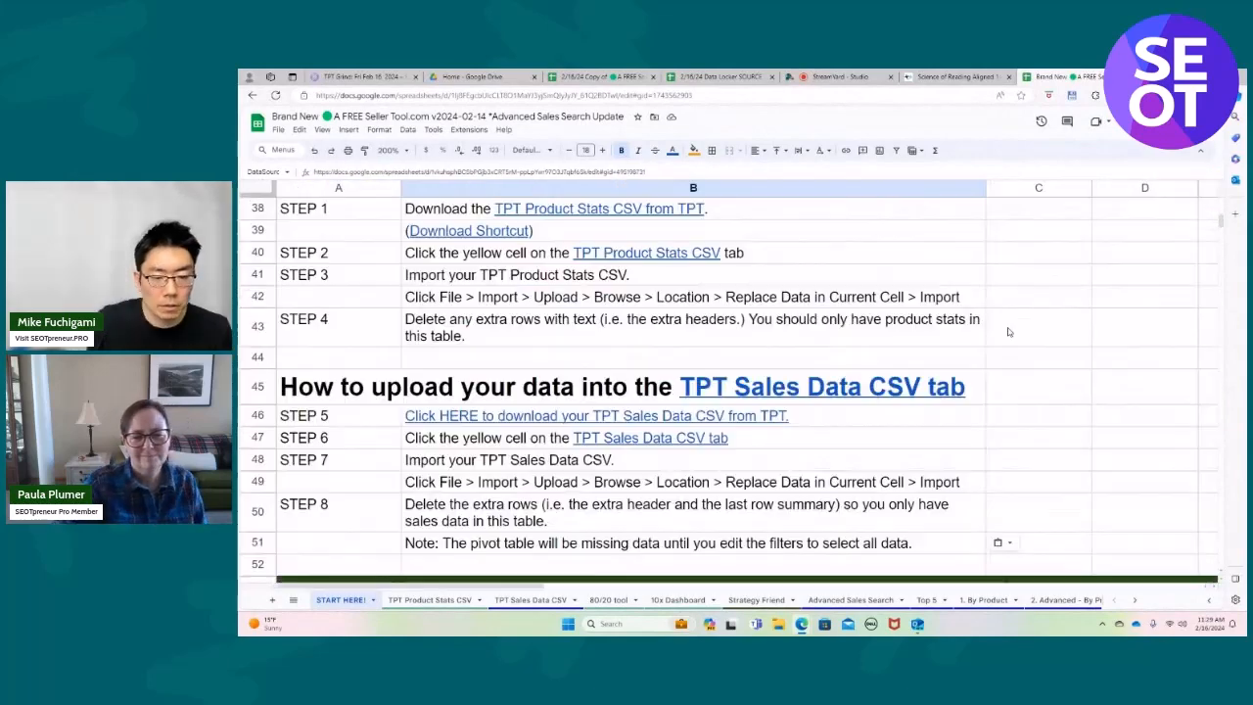
scroll(1006, 351, "down", 3)
scroll(1006, 350, "down", 3)
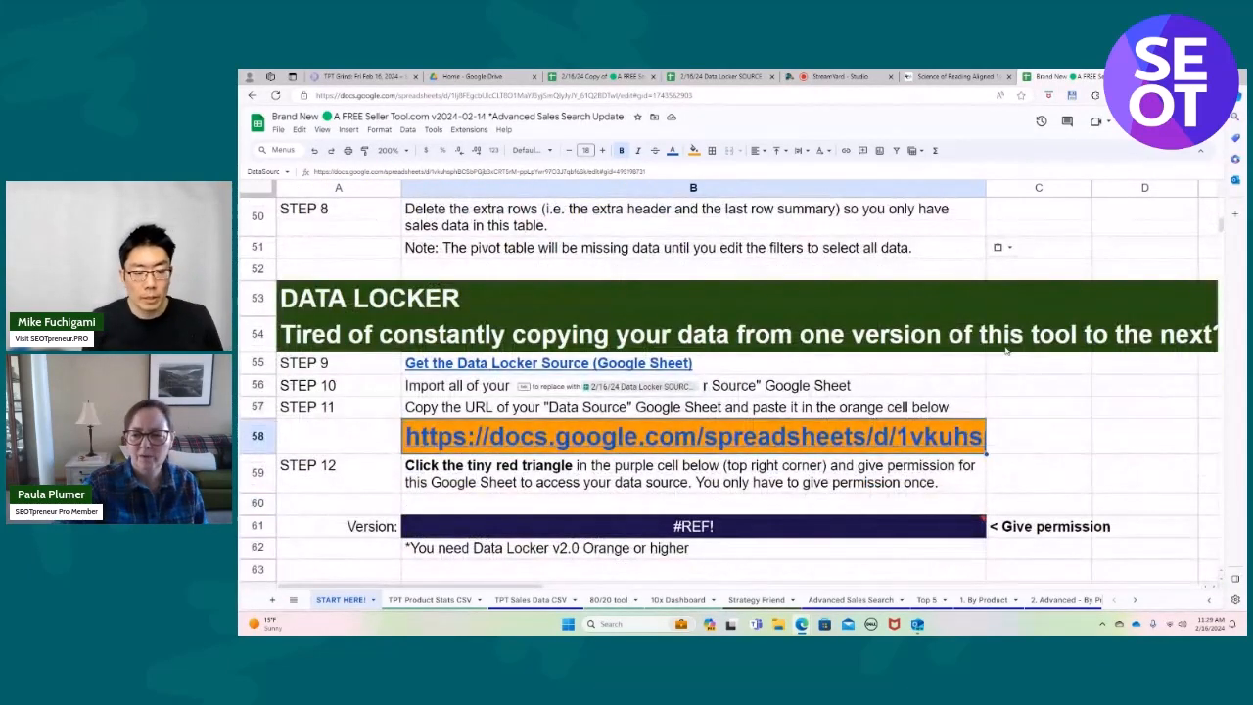
left_click(766, 529)
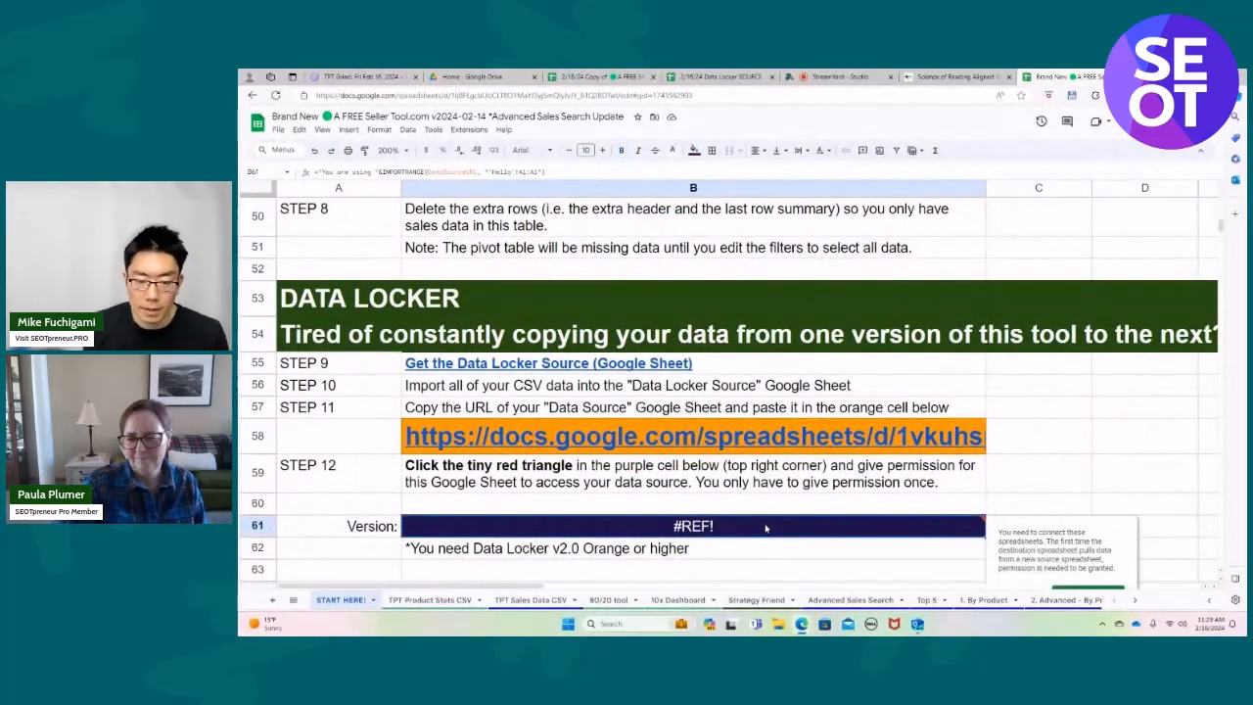
scroll(1063, 433, "down", 1)
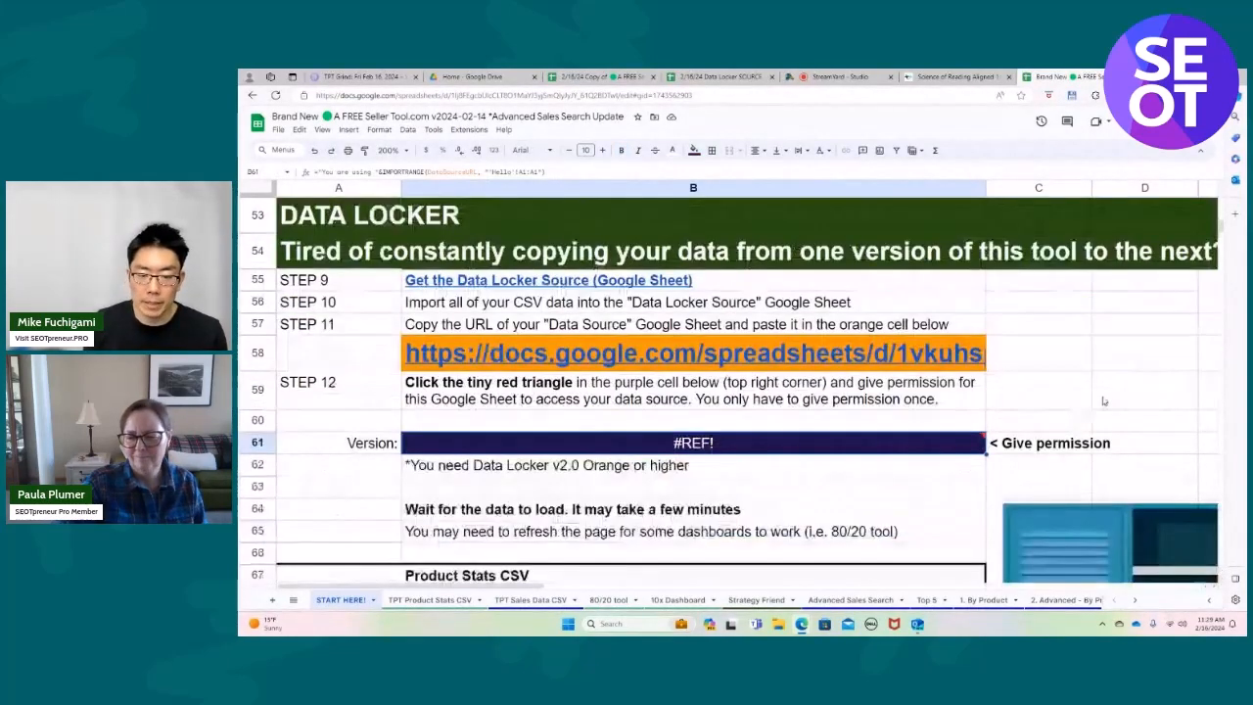
scroll(1103, 400, "down", 3)
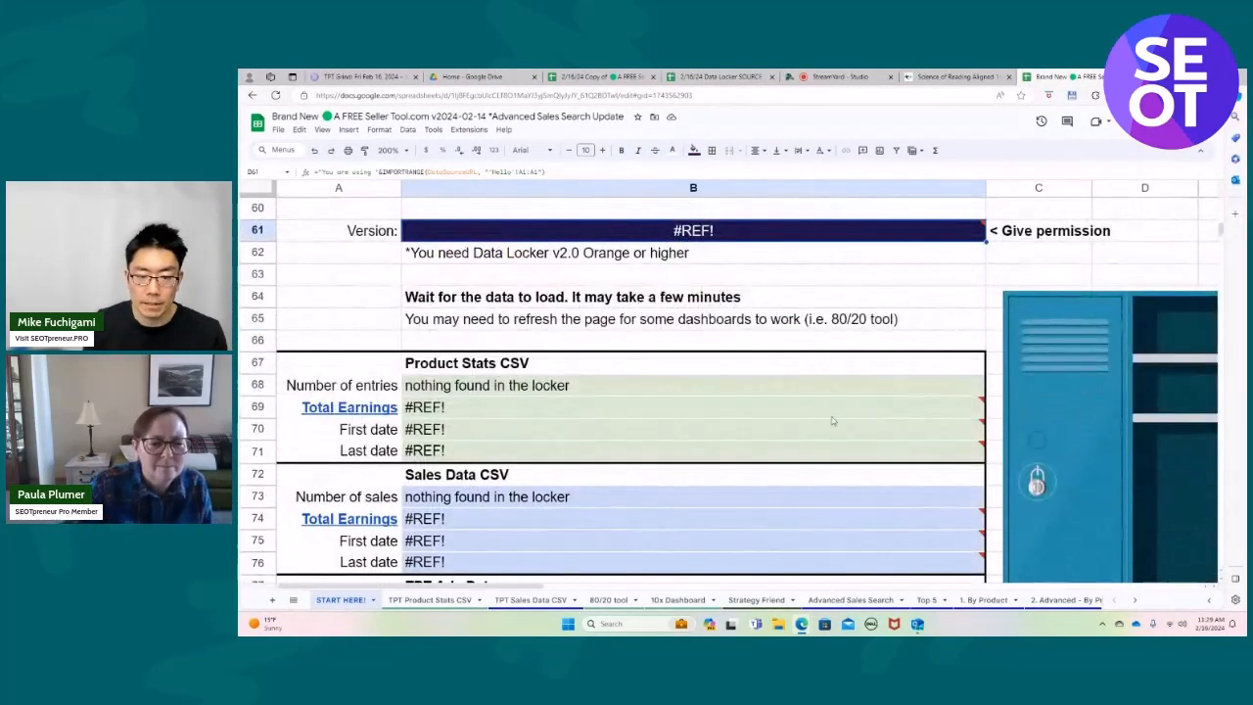
scroll(649, 528, "up", 2)
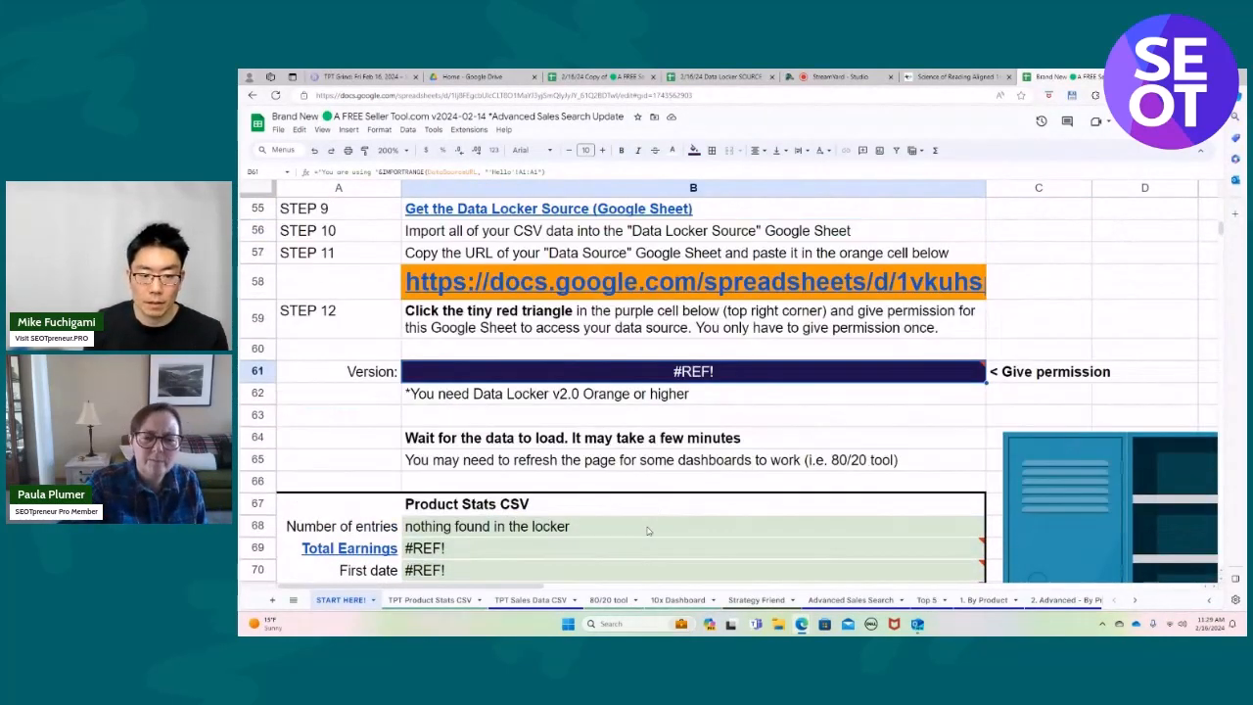
mouse_move(736, 381)
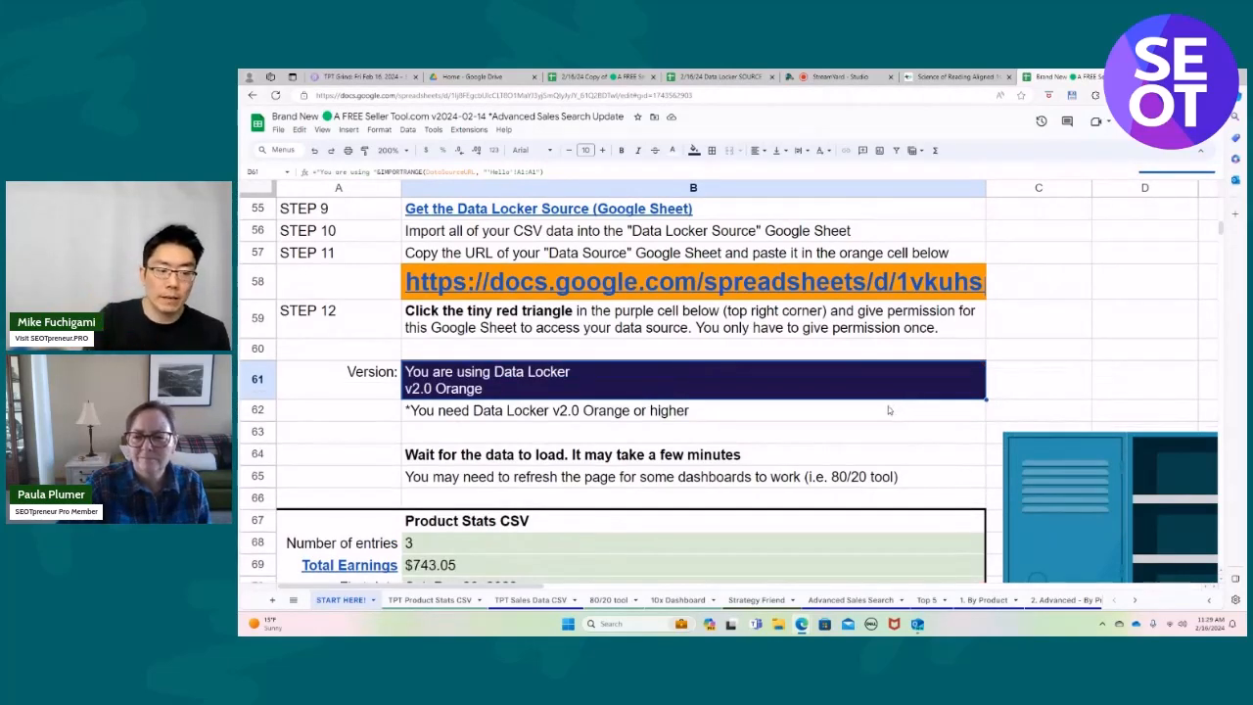
Check the Data Locker version and the Product Stats CSV summary loaded into the Brand New spreadsheet.
scroll(889, 408, "down", 2)
scroll(889, 410, "up", 3)
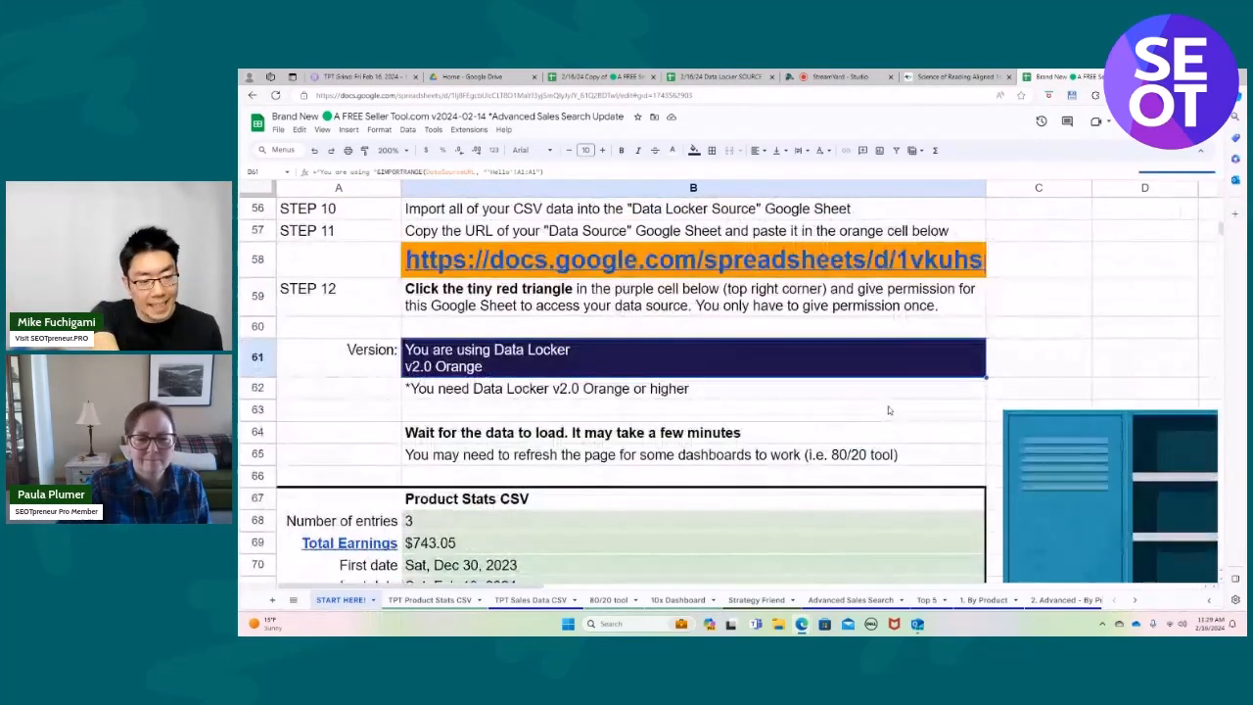
scroll(889, 410, "down", 5)
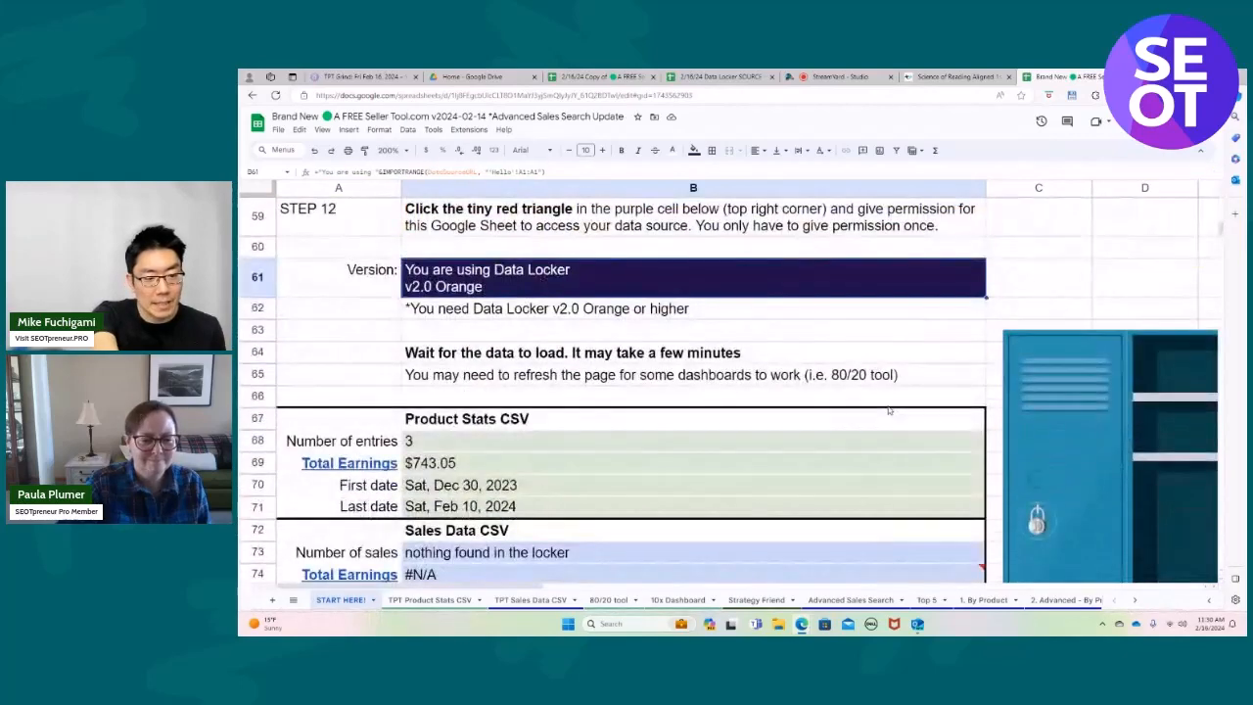
scroll(888, 409, "up", 2)
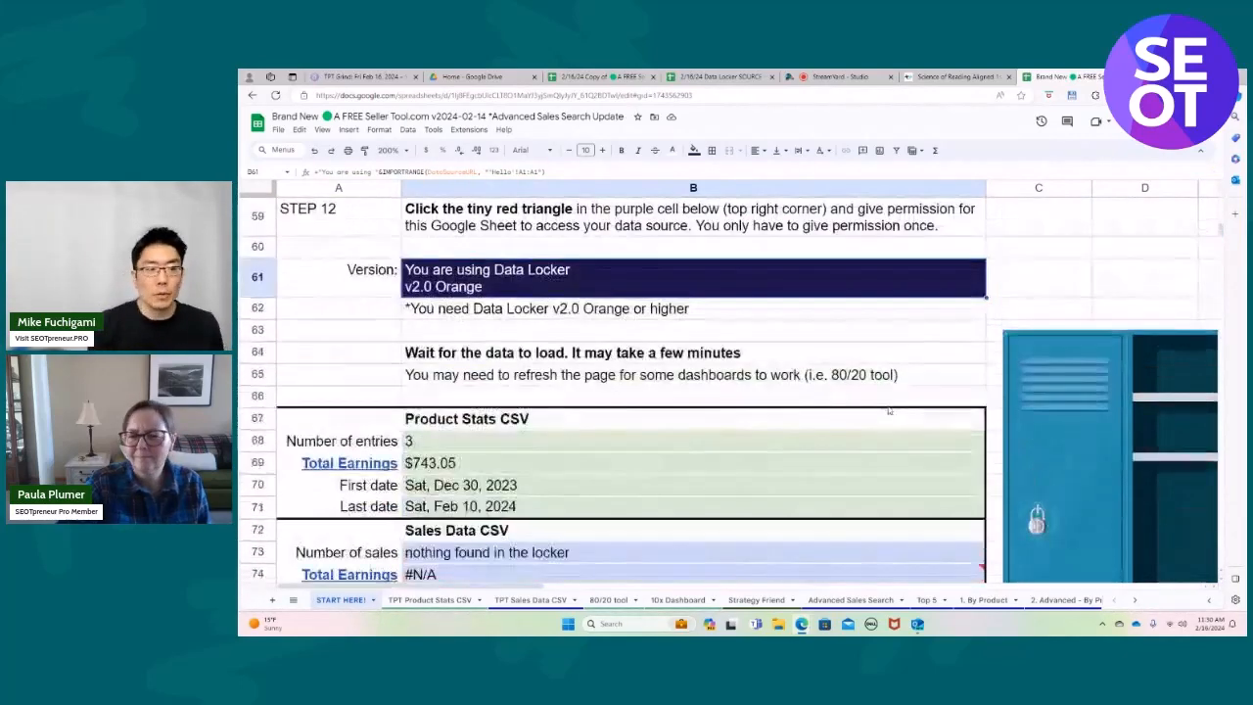
scroll(888, 410, "up", 2)
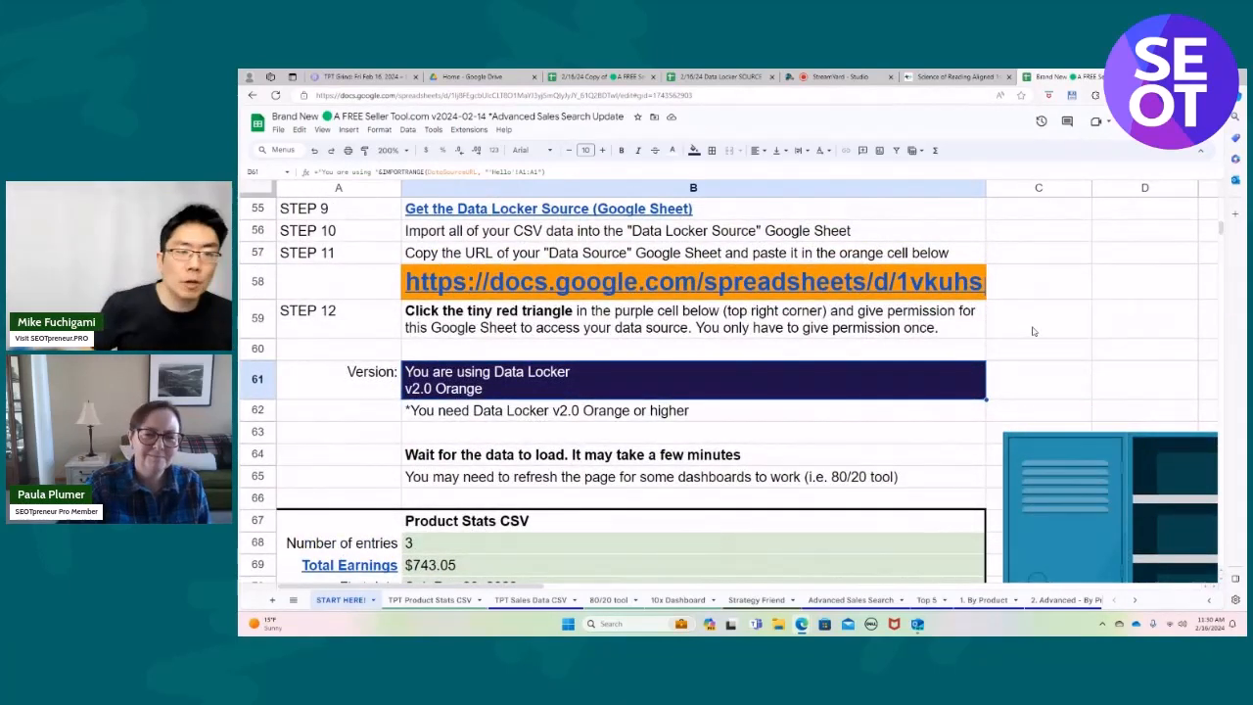
scroll(1032, 331, "up", 1)
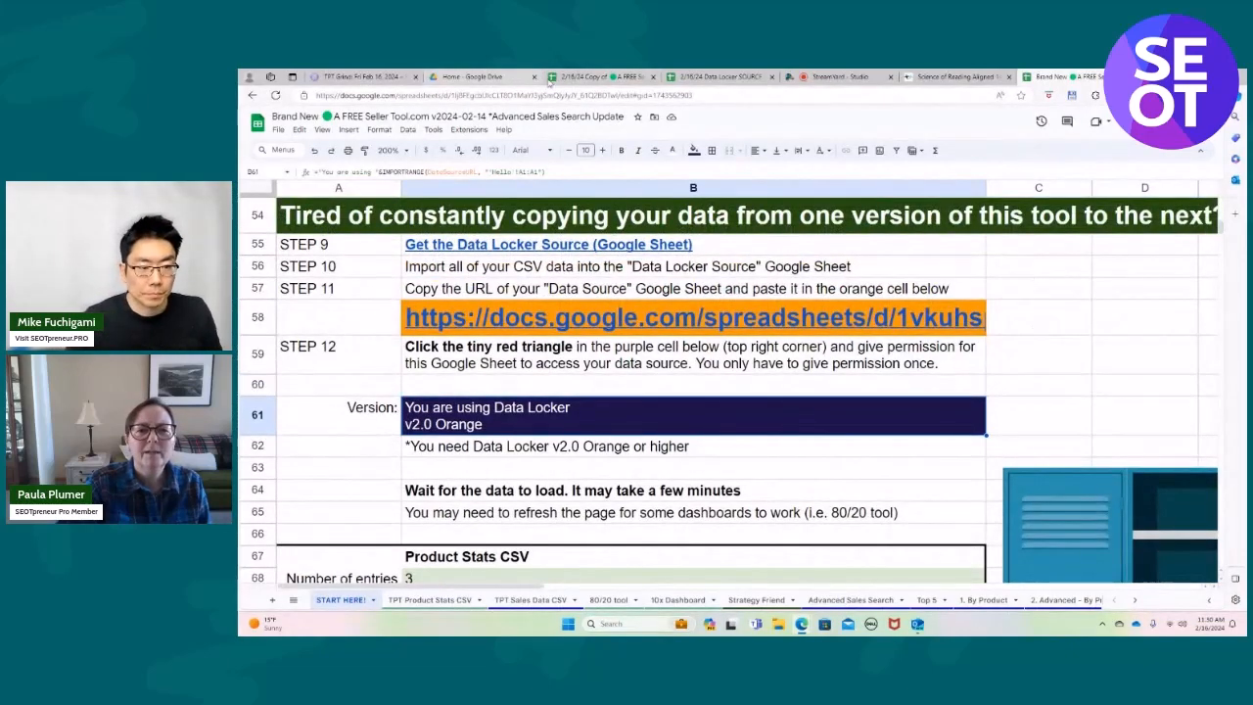
Return to the 2/16/24 copy of the seller tool and open its Copy of ABCD sheet.
left_click(588, 76)
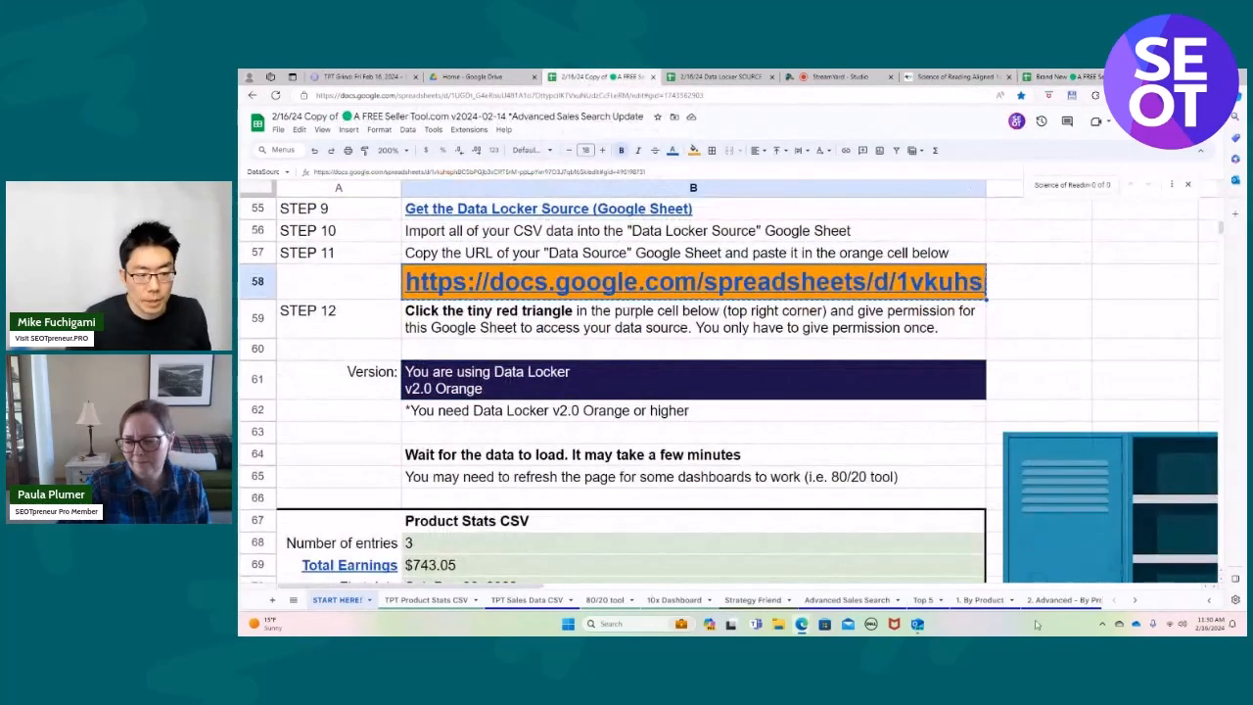
left_click(1135, 600)
left_click(1136, 600)
left_click(1137, 600)
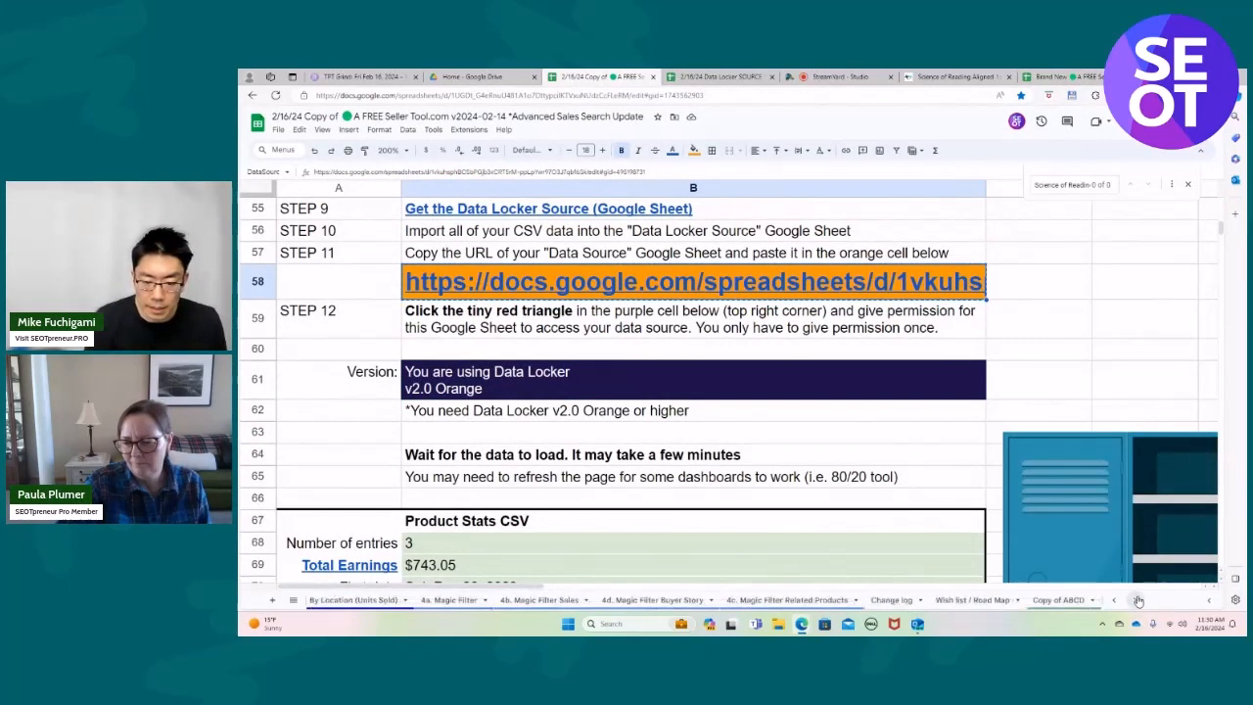
left_click(1059, 600)
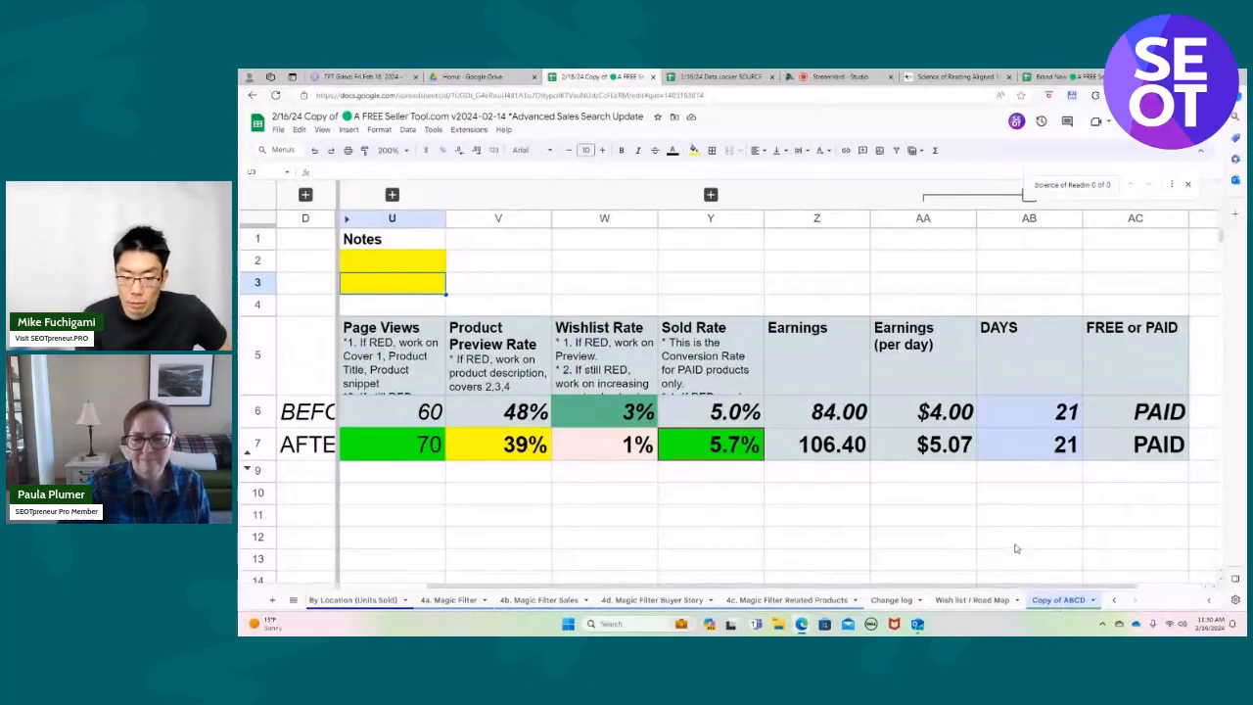
Copy the Copy of ABCD sheet into the existing Brand New seller tool spreadsheet from the recent files.
left_click(1092, 600)
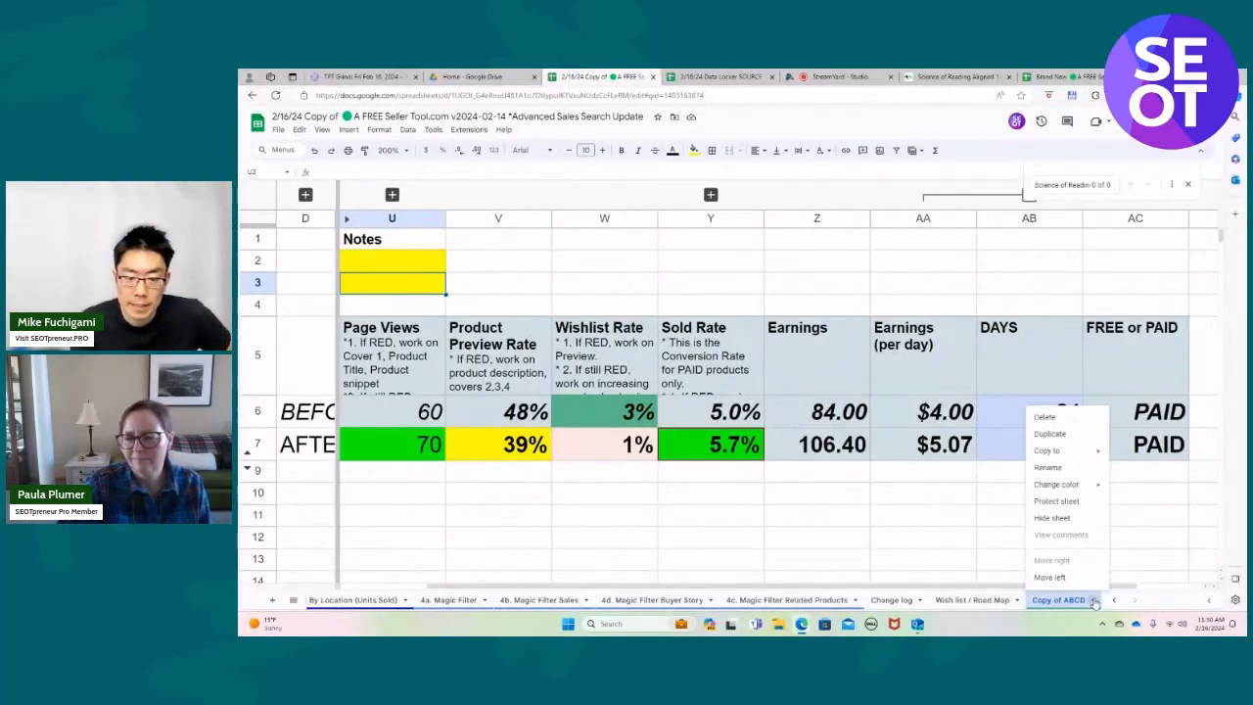
mouse_move(1055, 452)
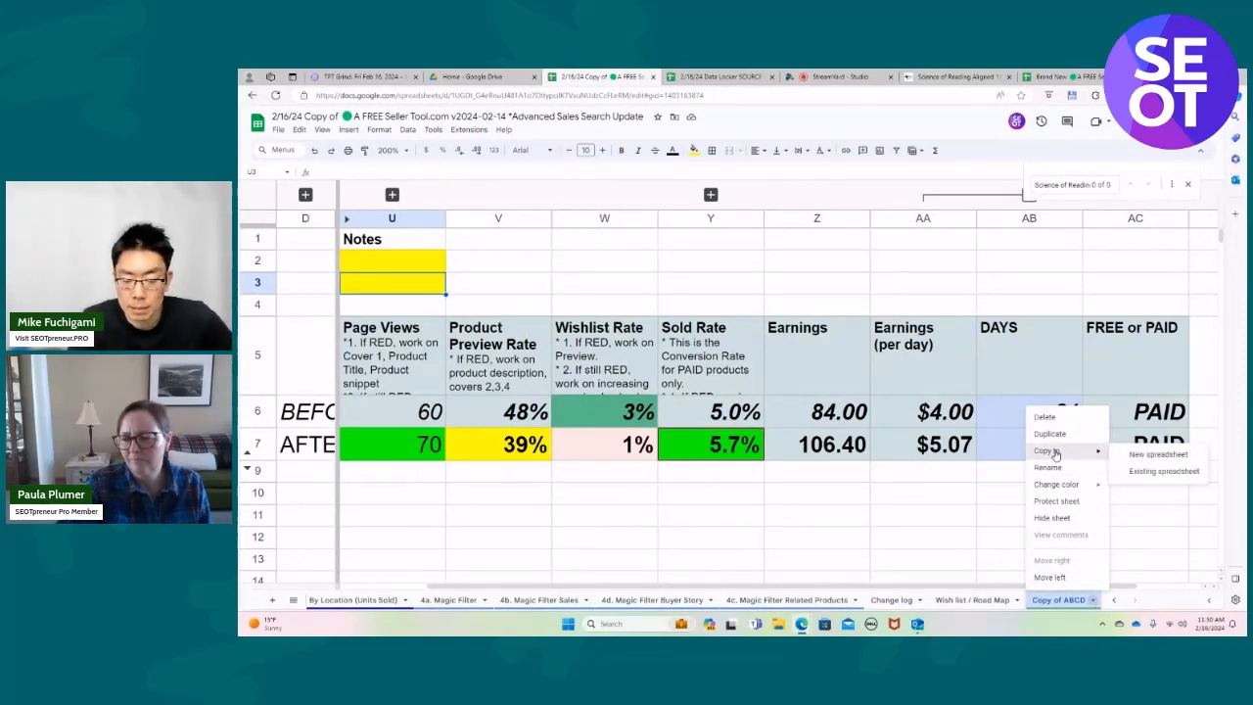
left_click(1160, 471)
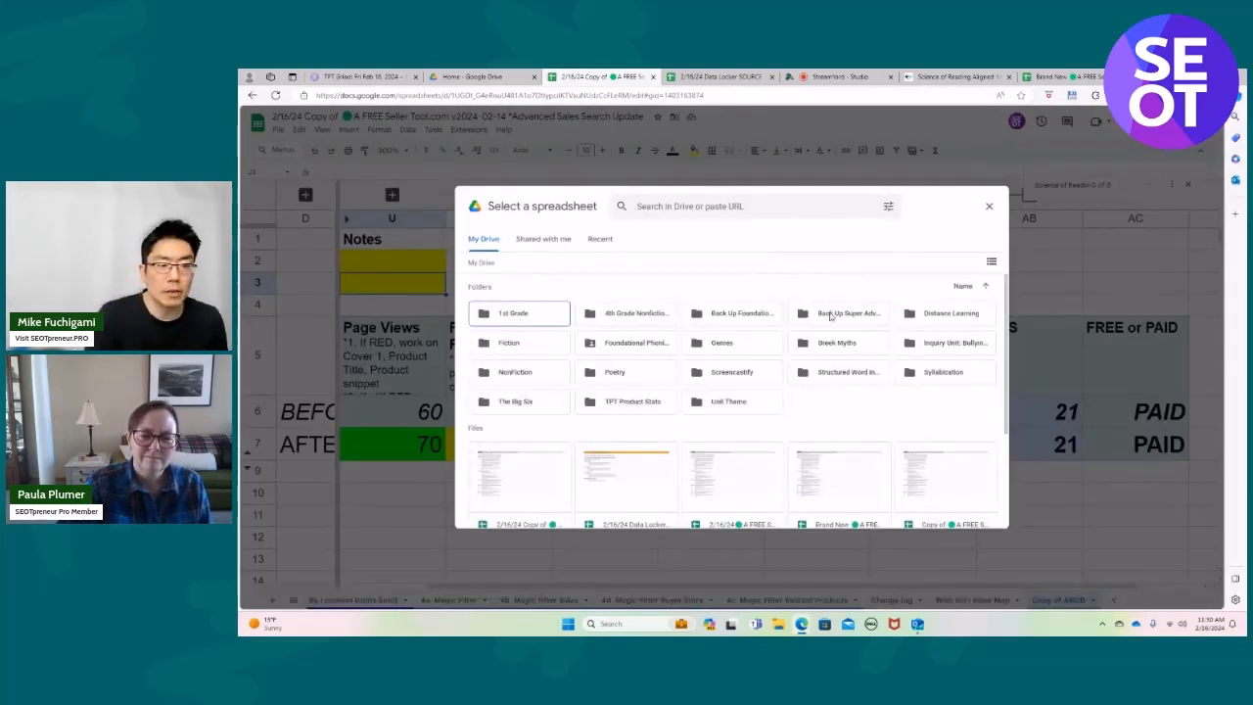
left_click(602, 240)
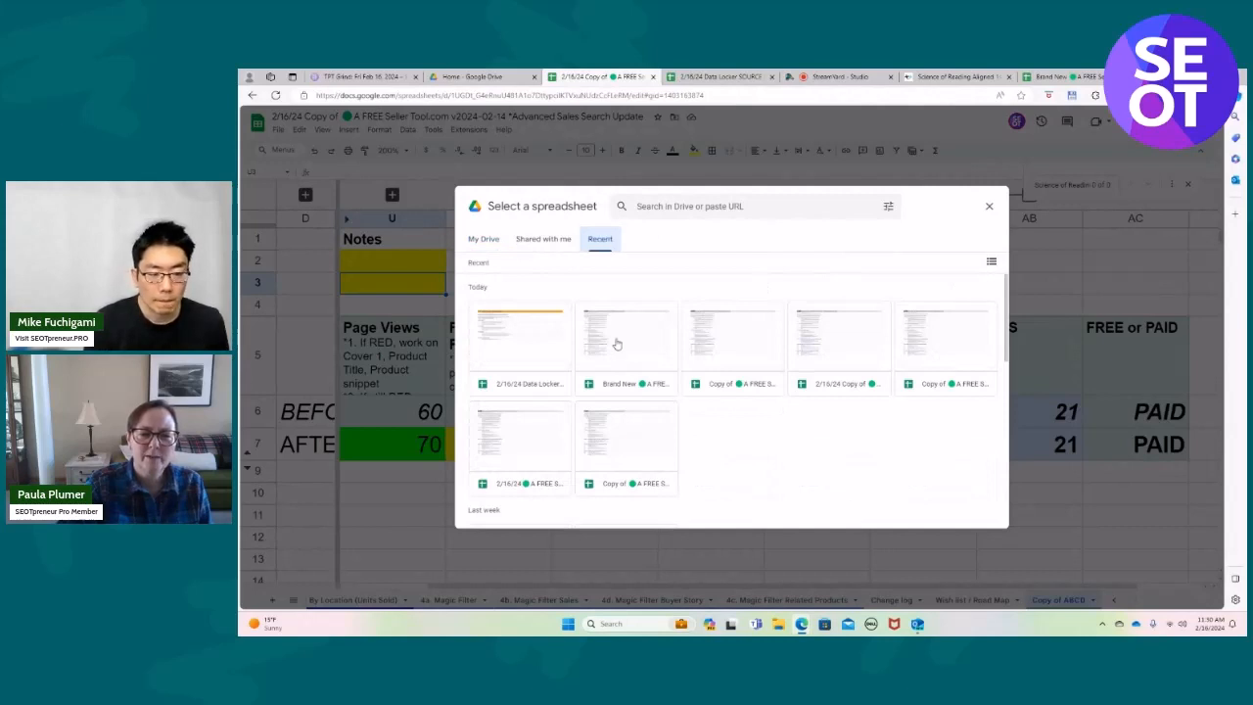
left_click(613, 388)
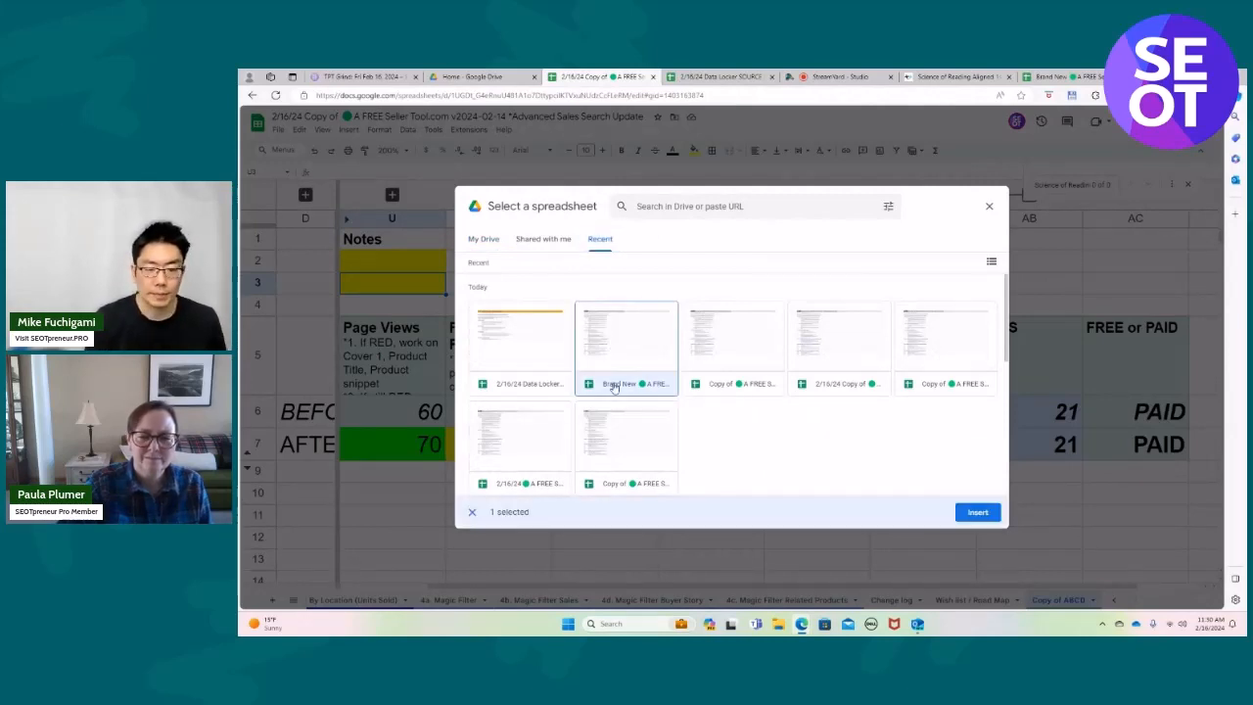
left_click(983, 518)
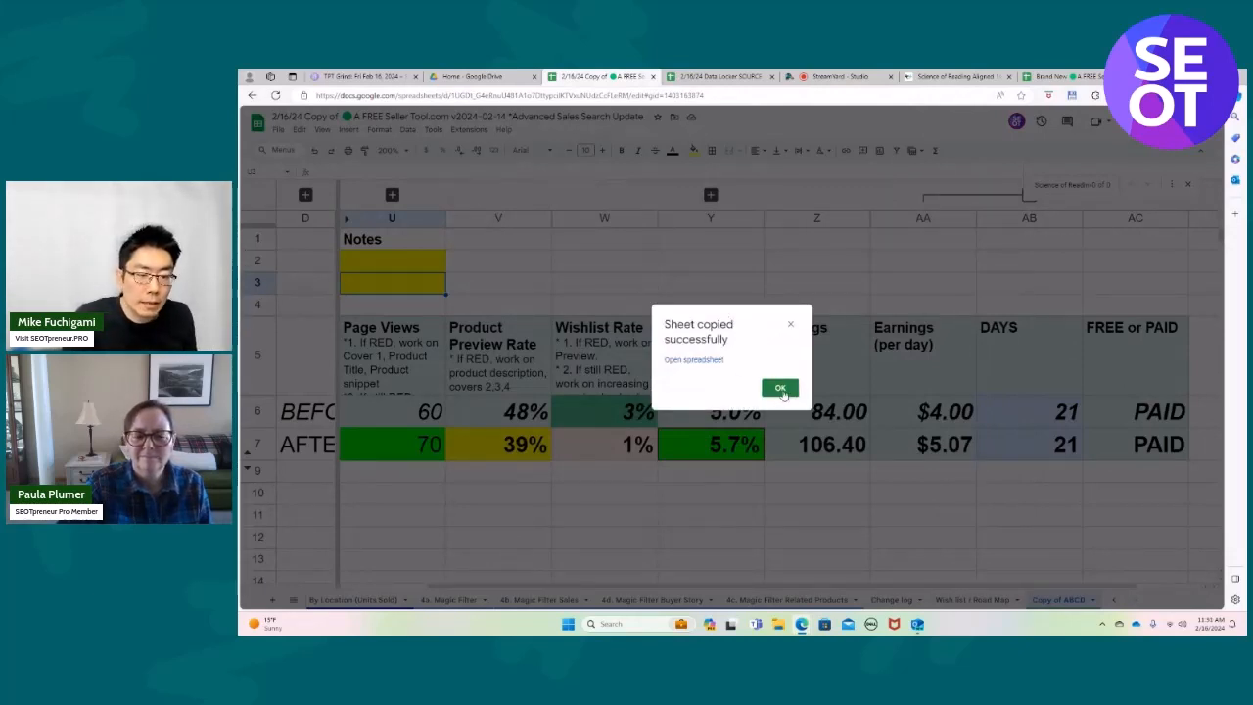
Open the Brand New spreadsheet from the copy confirmation and display its Copy of Copy of ABCD sheet.
left_click(714, 360)
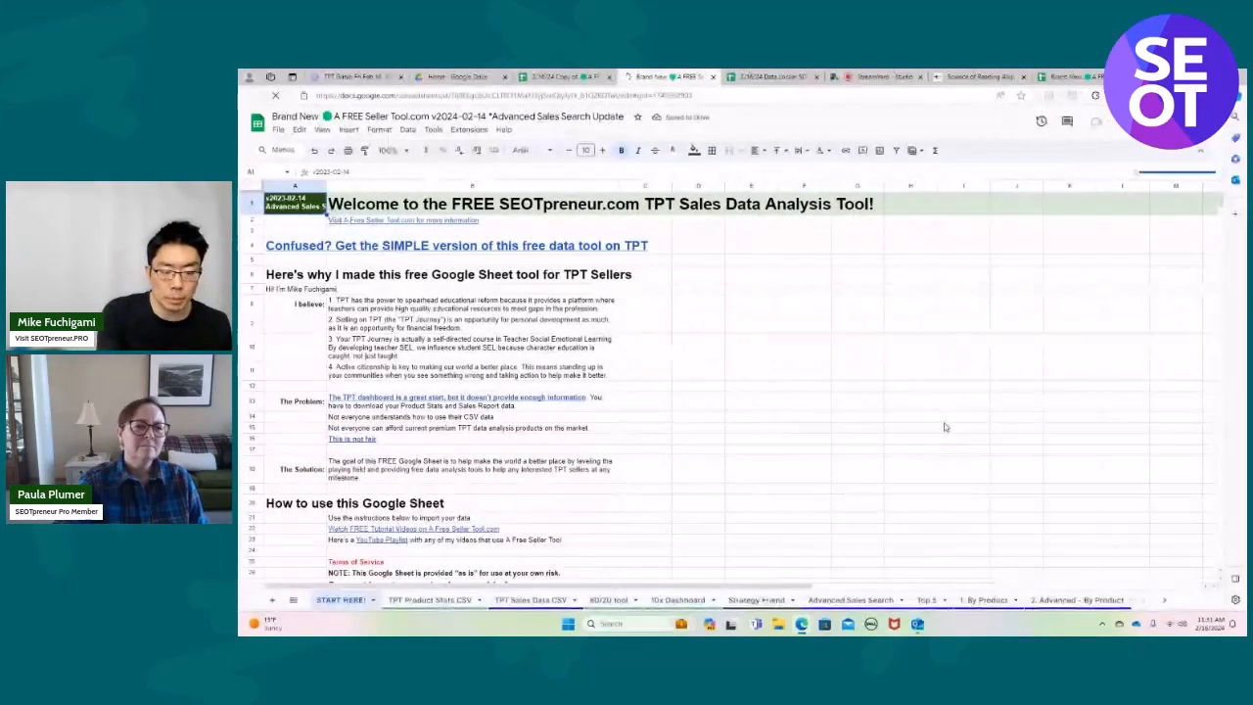
scroll(944, 427, "down", 2)
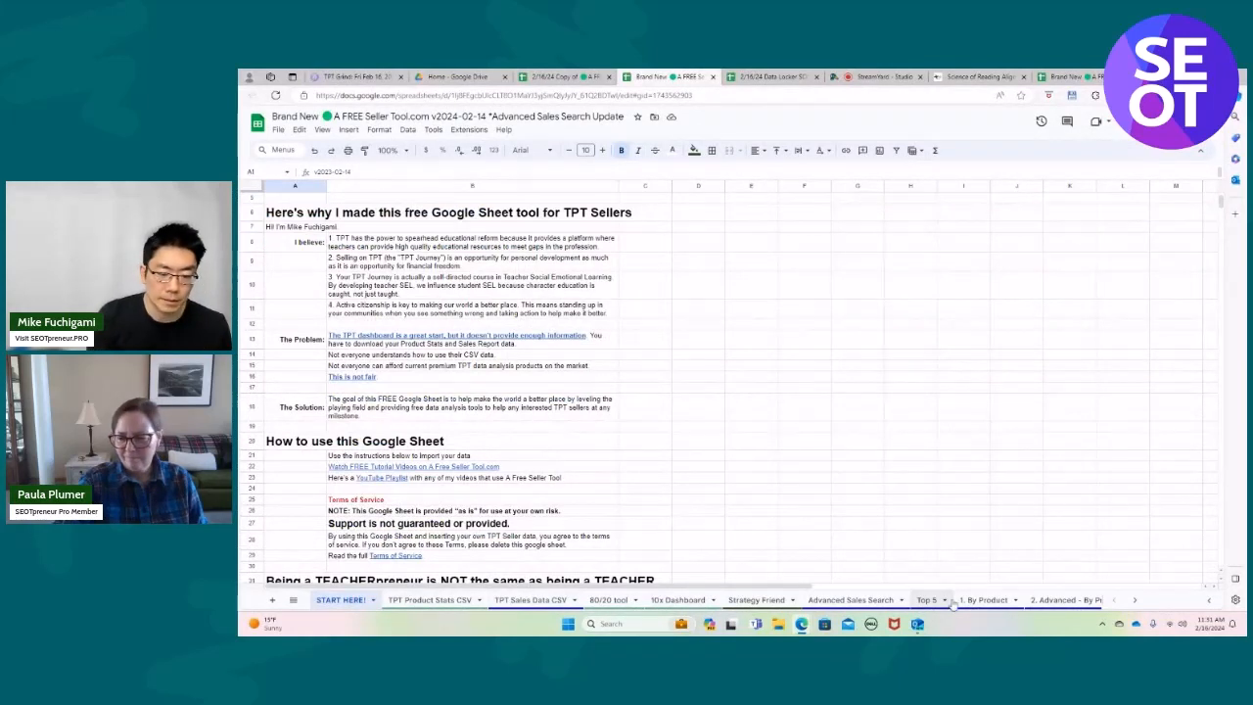
left_click(1133, 600)
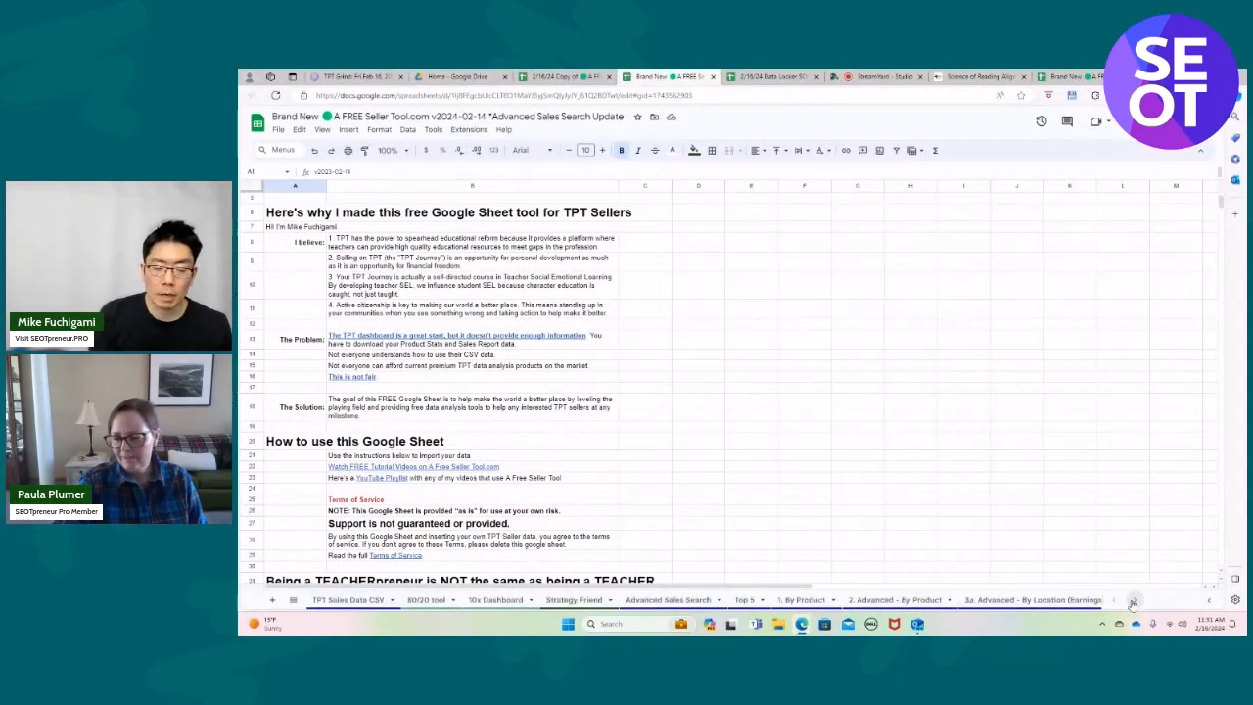
left_click(1133, 601)
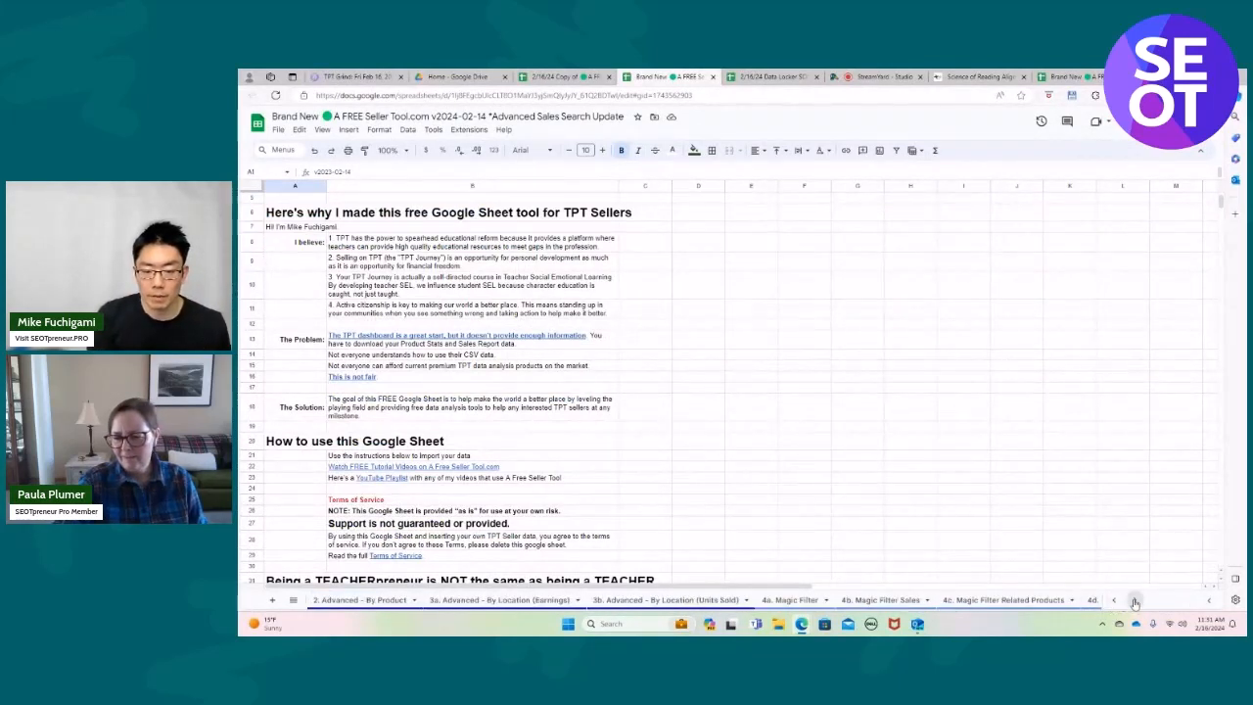
left_click(1134, 600)
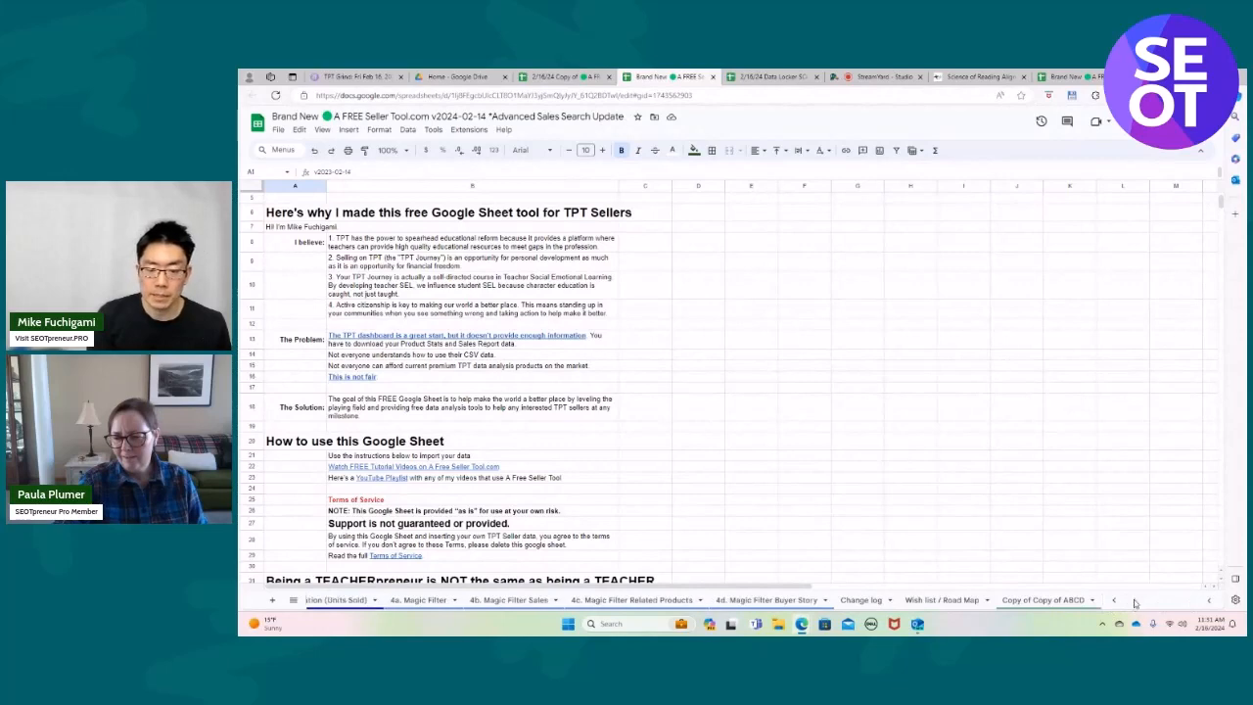
left_click(1047, 599)
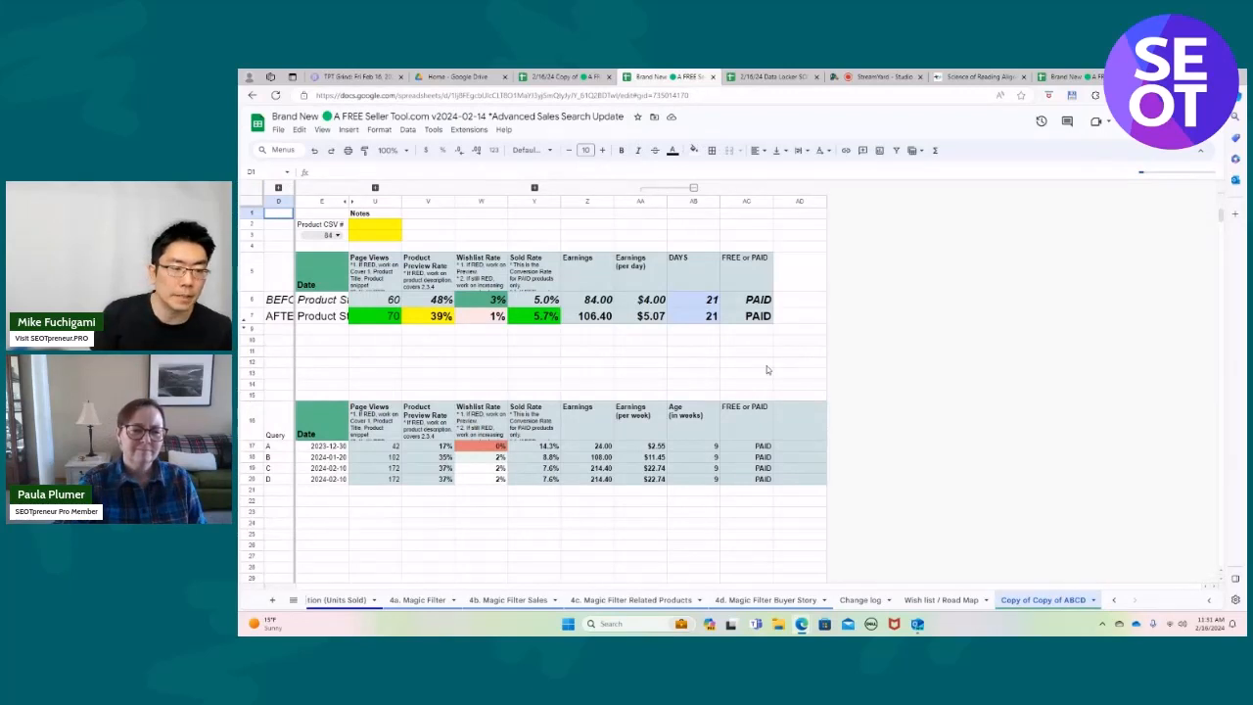